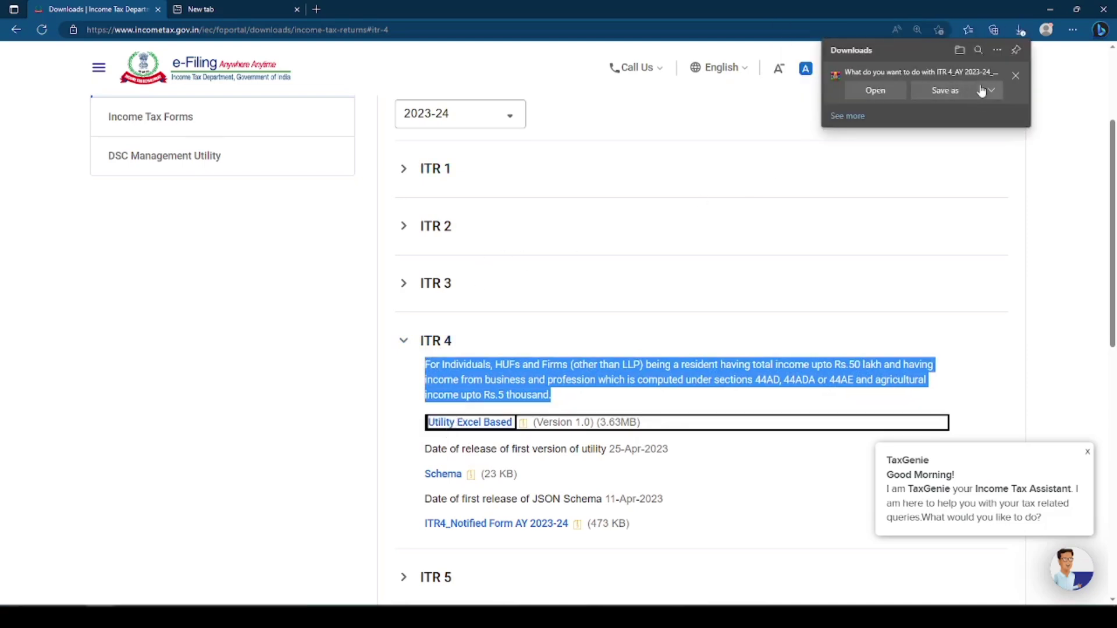
Step: Save the downloaded ITR 4_AY 2023-24_V1.0.zip utility to the Desktop
{"action": "left_click", "coordinate": [966, 95]}
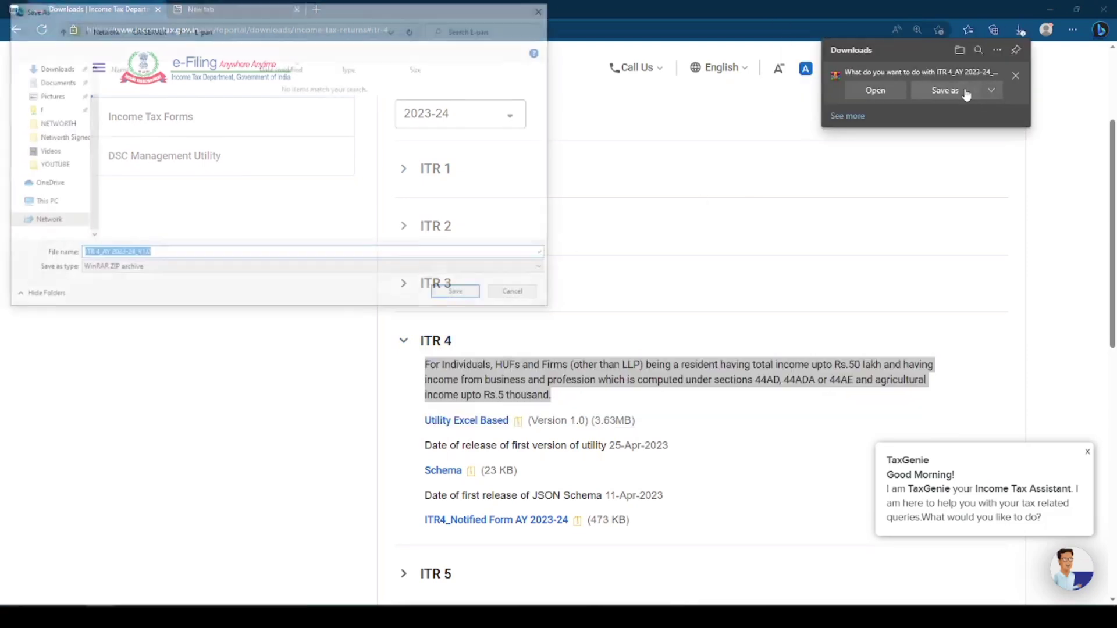
{"action": "left_click", "coordinate": [48, 91]}
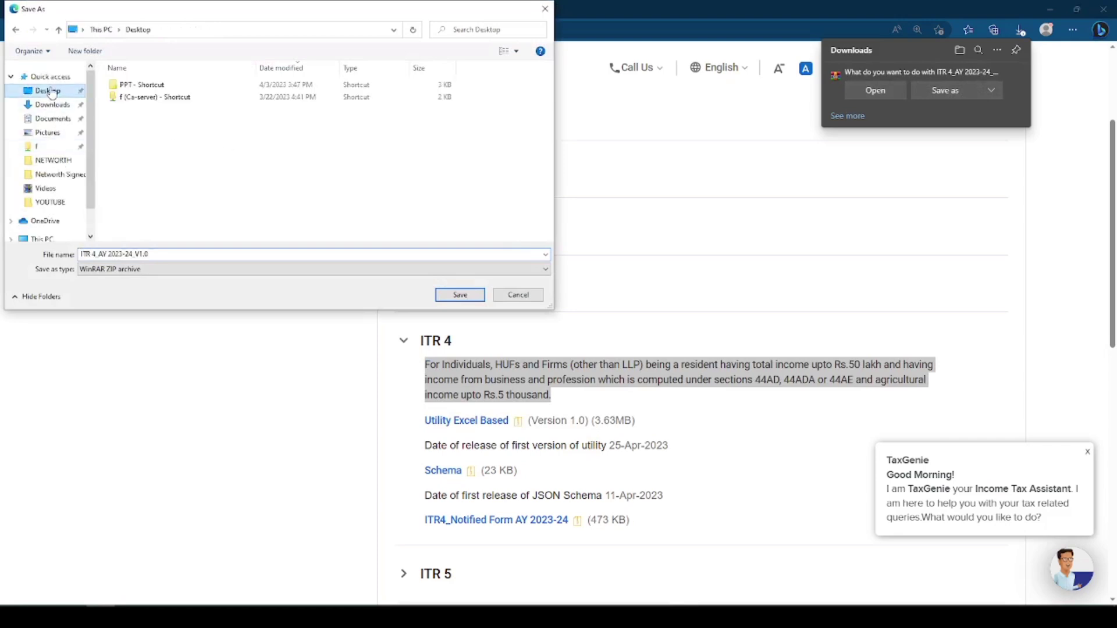
{"action": "left_click", "coordinate": [459, 294]}
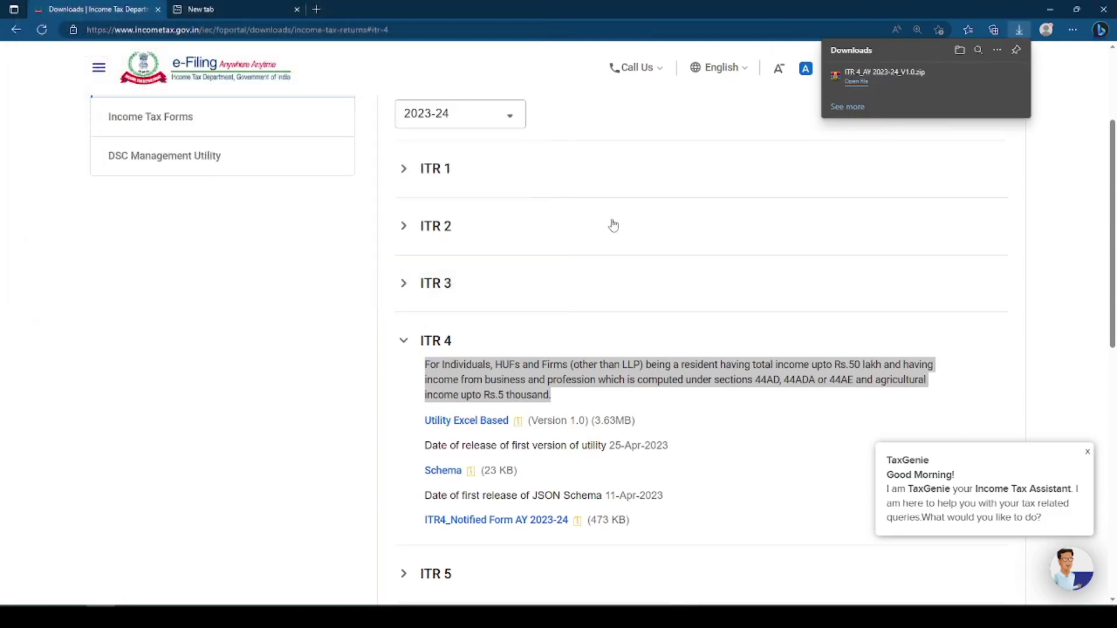
Step: Refresh the desktop and extract the utility zip there with WinRAR Extract Here
{"action": "key", "text": "super+d"}
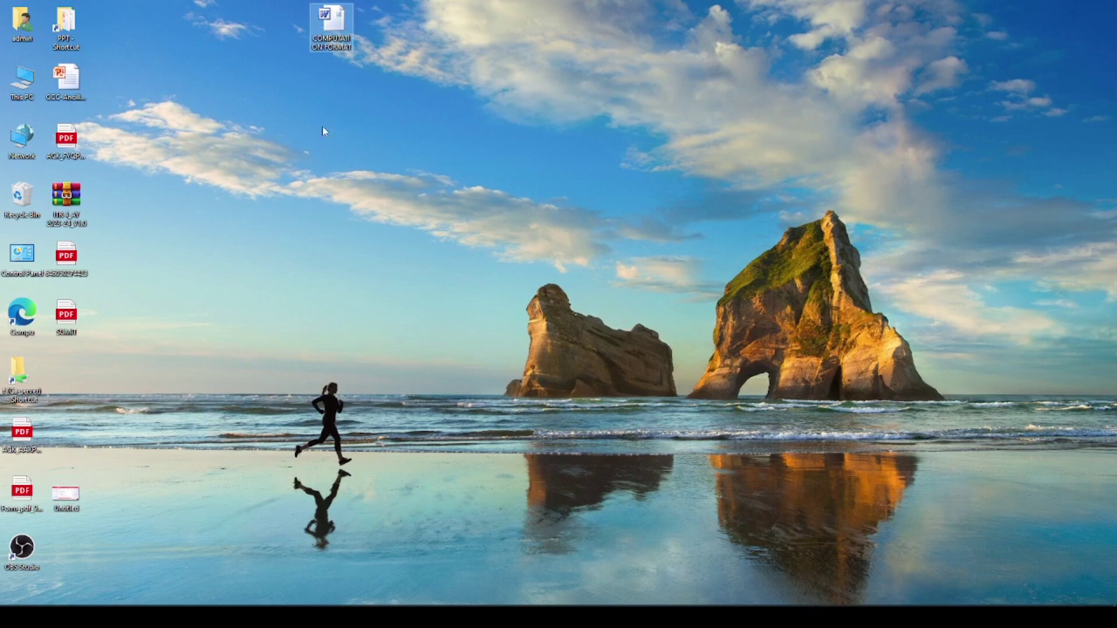
{"action": "right_click", "coordinate": [277, 108]}
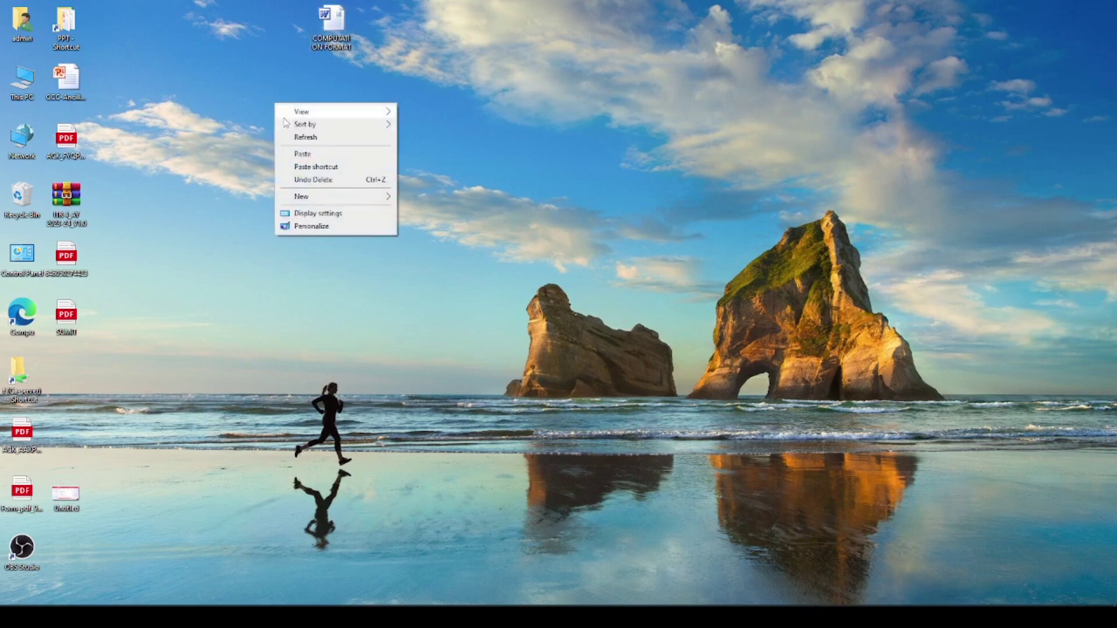
{"action": "left_click", "coordinate": [308, 139]}
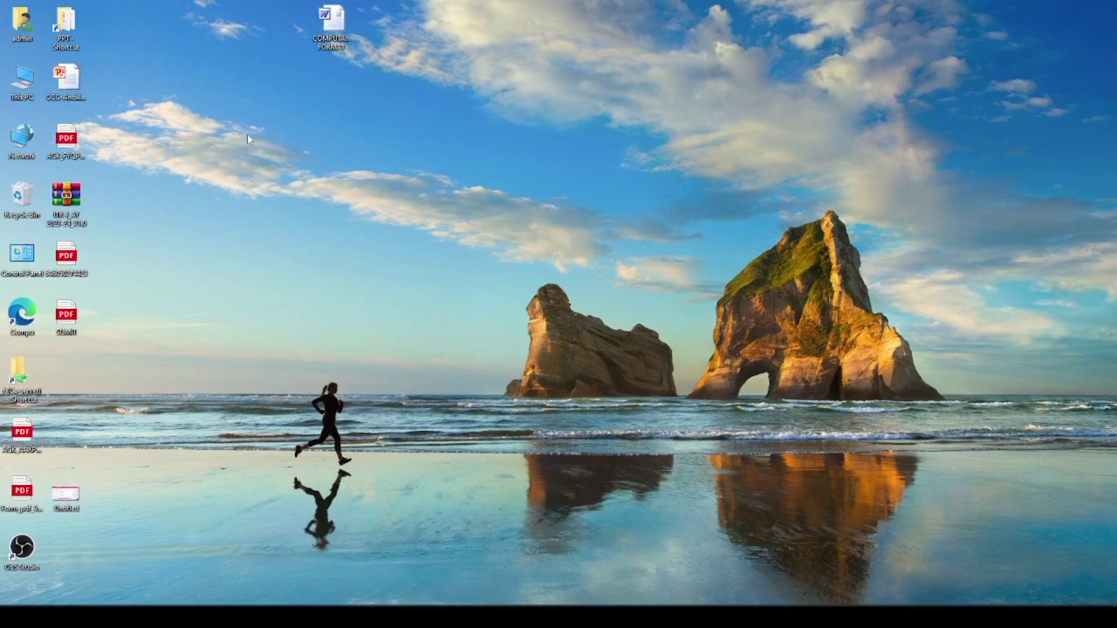
{"action": "right_click", "coordinate": [72, 205]}
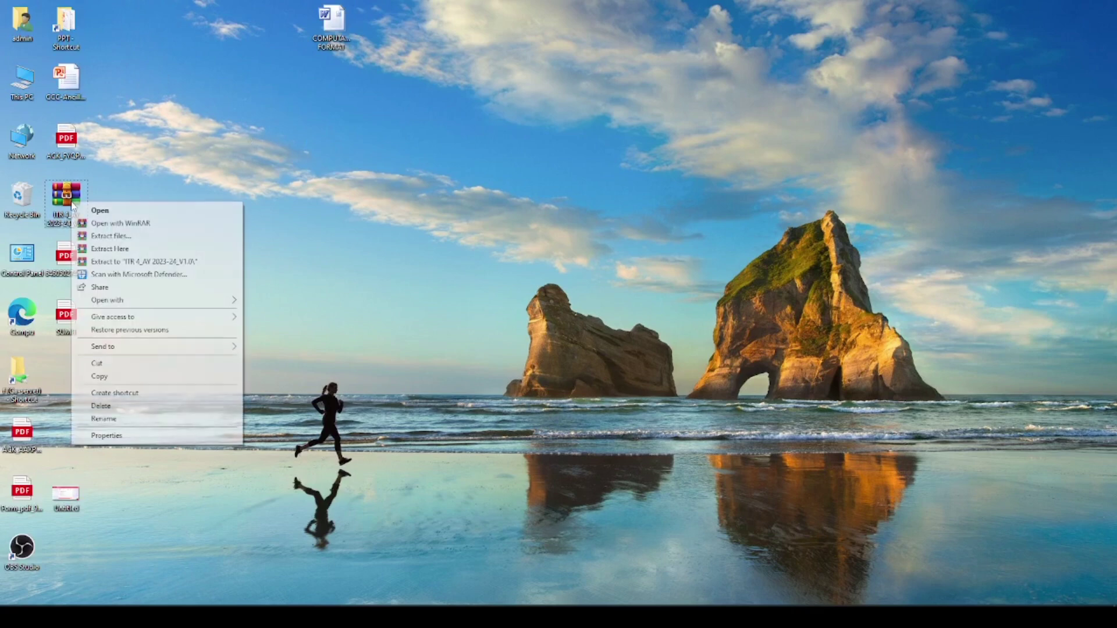
{"action": "left_click", "coordinate": [118, 250]}
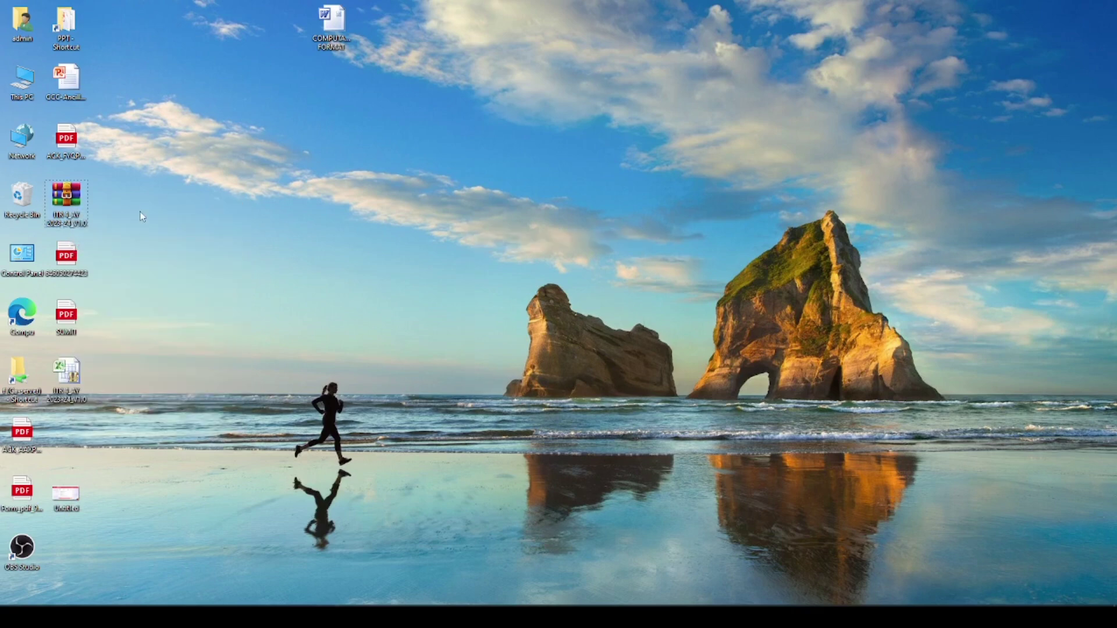
Step: Extract the zip into a new ITR 4_AY 2023-24_V1.0 folder and open its Excel utility
{"action": "right_click", "coordinate": [72, 199]}
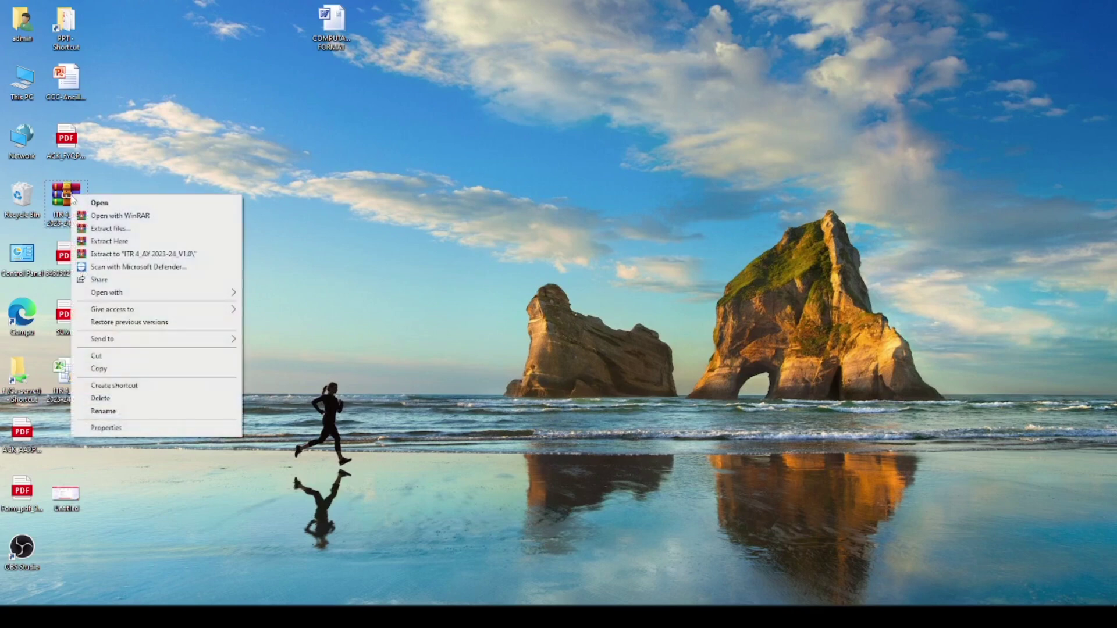
{"action": "left_click", "coordinate": [133, 228]}
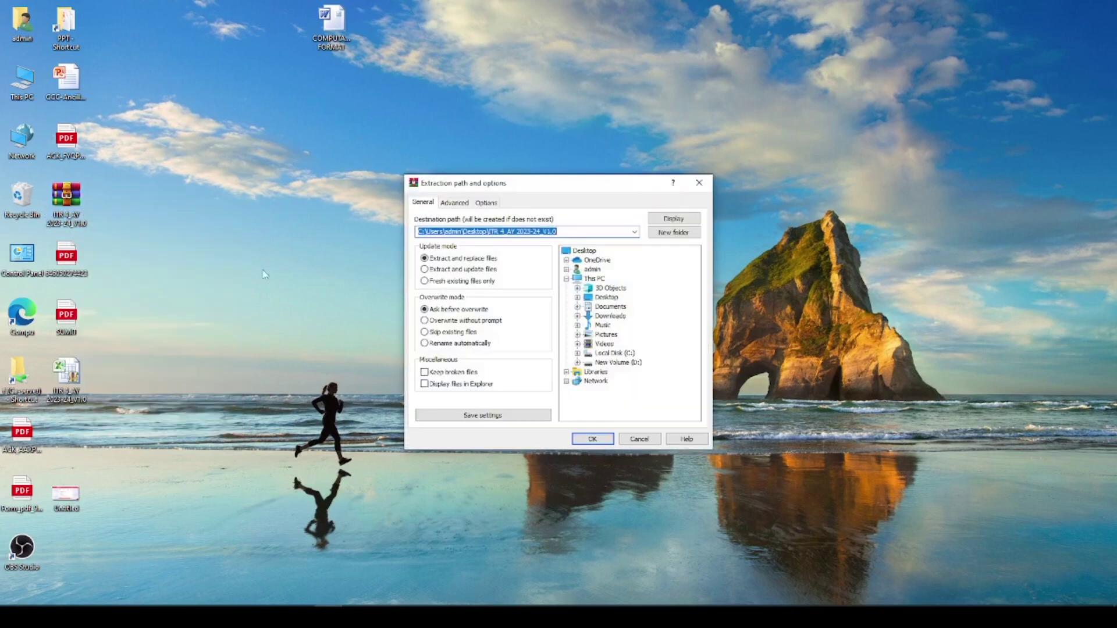
{"action": "left_click", "coordinate": [599, 442]}
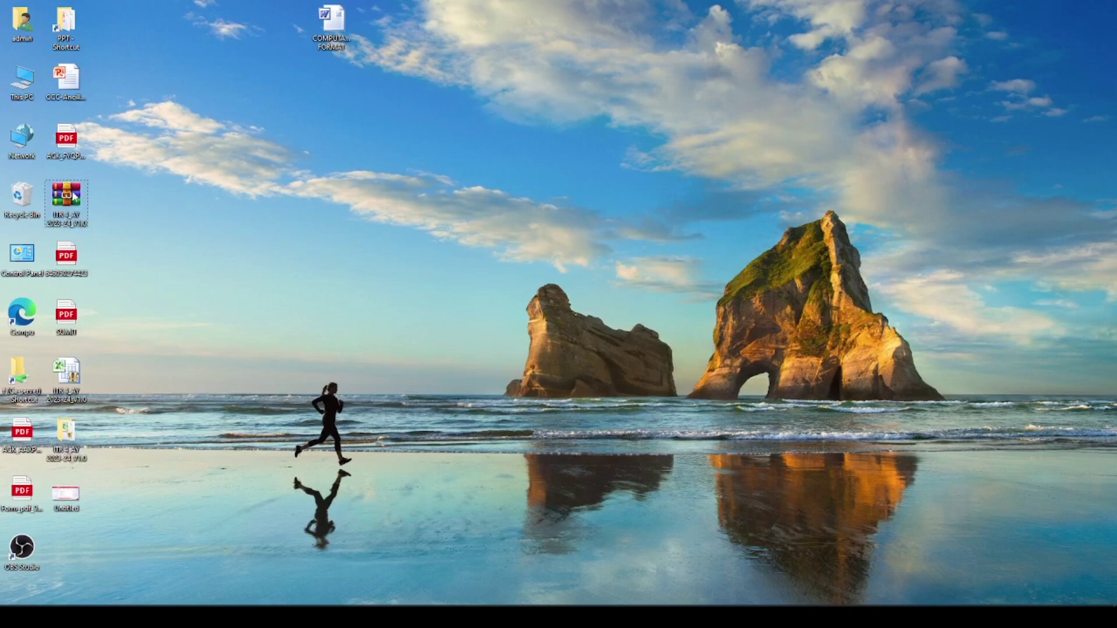
{"action": "double_click", "coordinate": [69, 441]}
{"action": "double_click", "coordinate": [176, 131]}
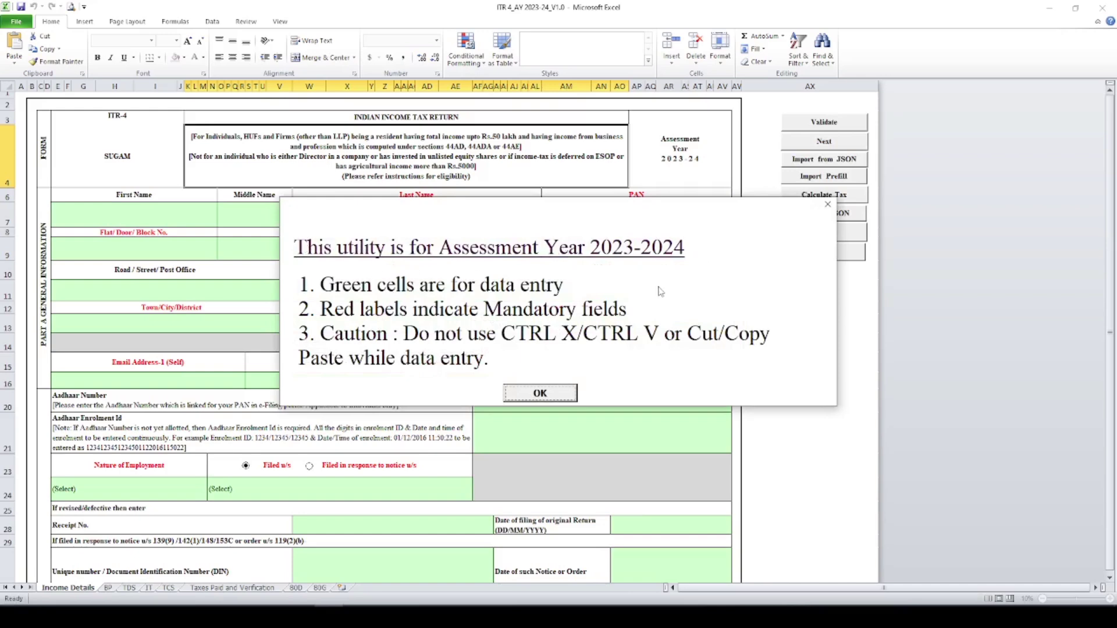
Step: Dismiss the assessment year notice, then close the ITR-4 workbook, saving changes
{"action": "left_click", "coordinate": [541, 393]}
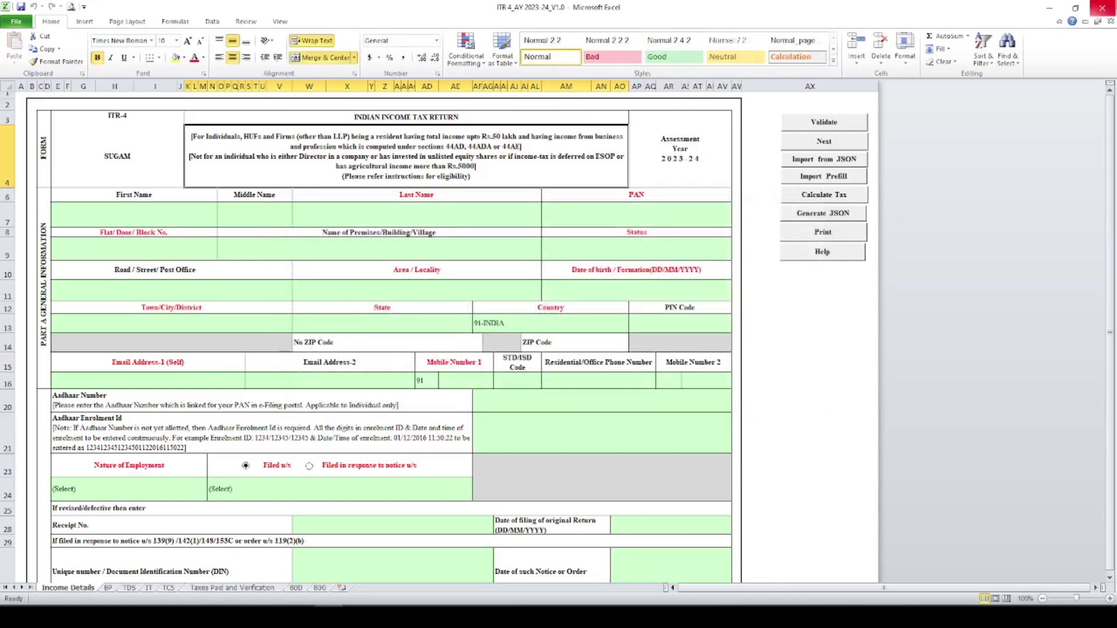
{"action": "left_click", "coordinate": [1102, 8]}
{"action": "left_click", "coordinate": [522, 320]}
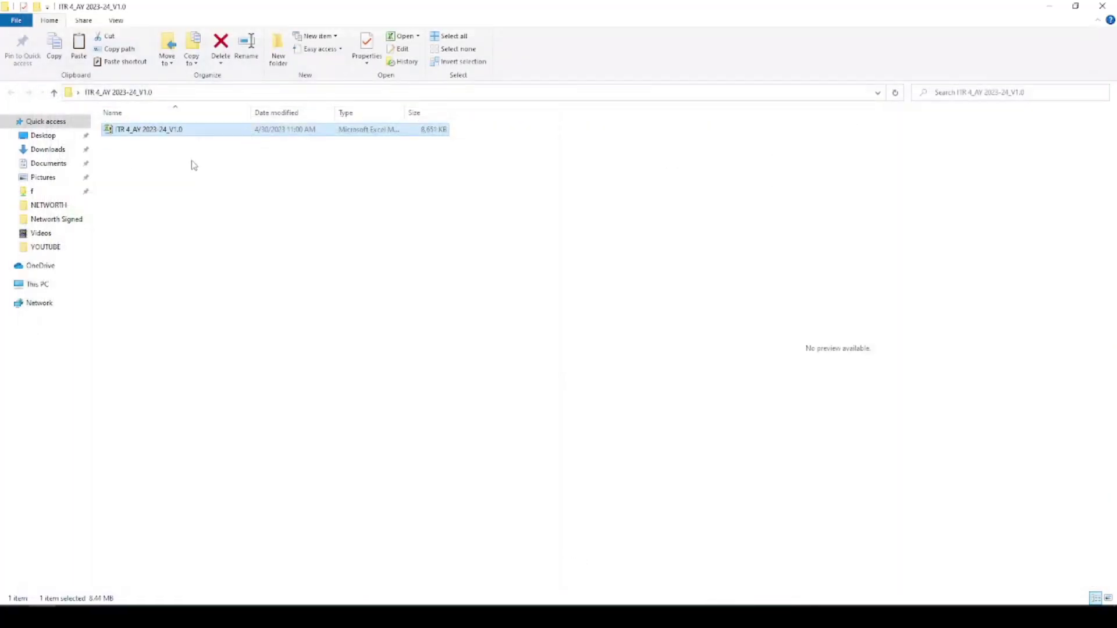
Step: Unblock the ITR-4 workbook in its file Properties, then reopen it and acknowledge the notice
{"action": "right_click", "coordinate": [179, 129]}
{"action": "left_click", "coordinate": [227, 385]}
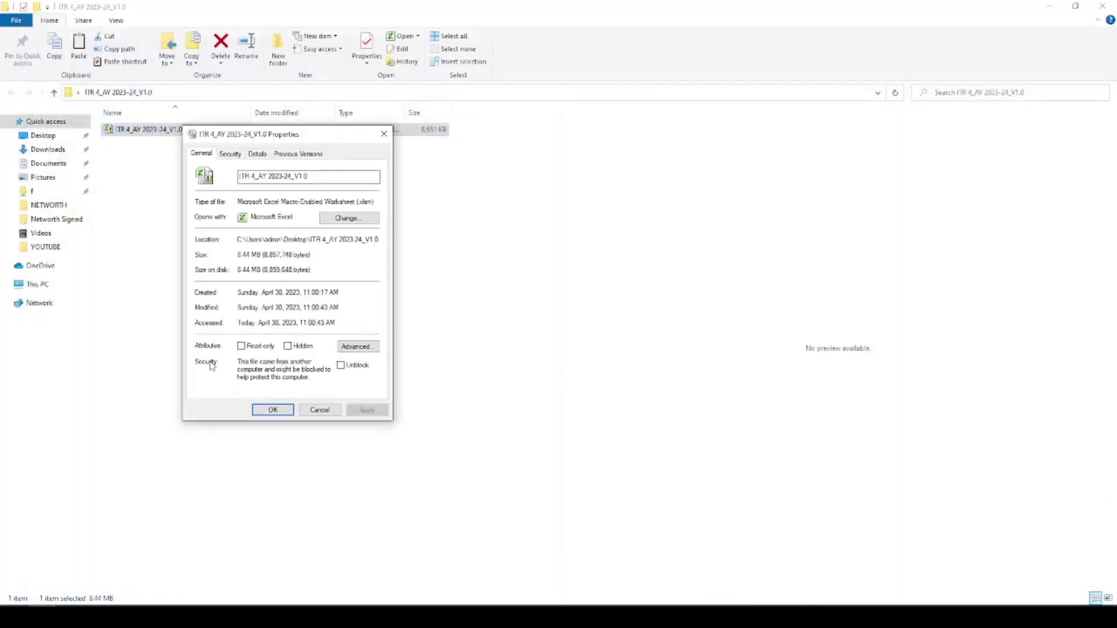
{"action": "left_click", "coordinate": [341, 365]}
{"action": "left_click", "coordinate": [271, 410]}
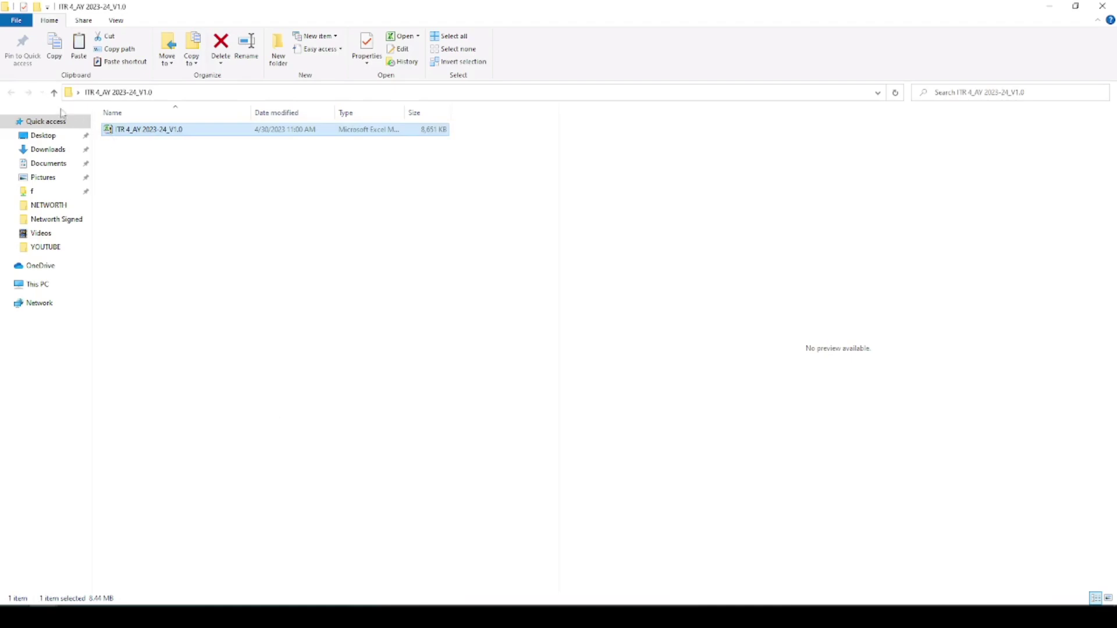
{"action": "double_click", "coordinate": [154, 133]}
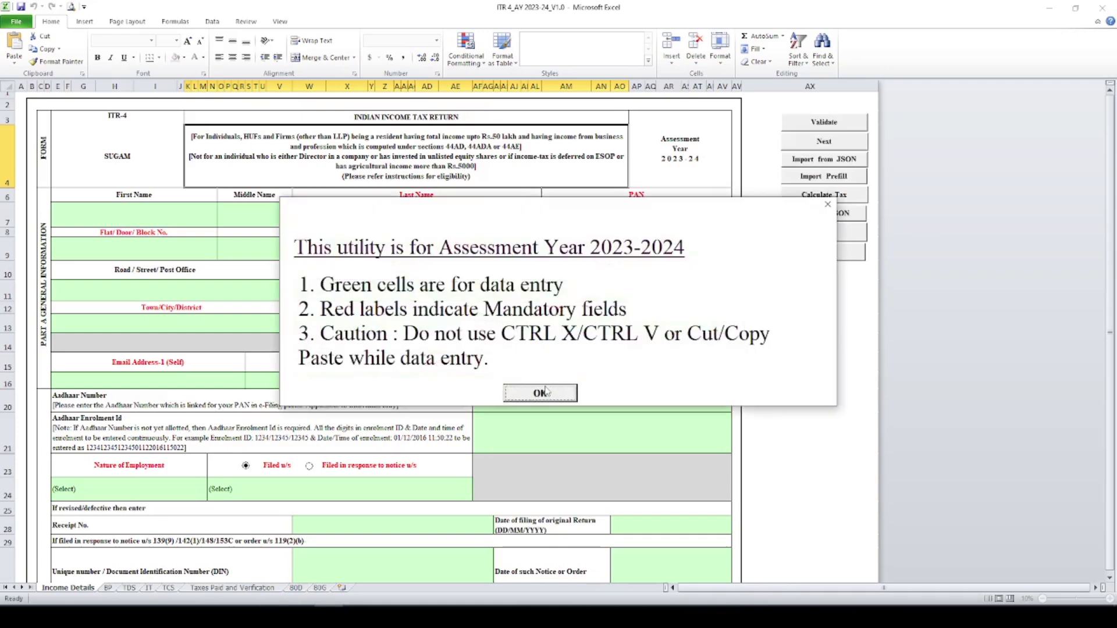
{"action": "left_click", "coordinate": [545, 392]}
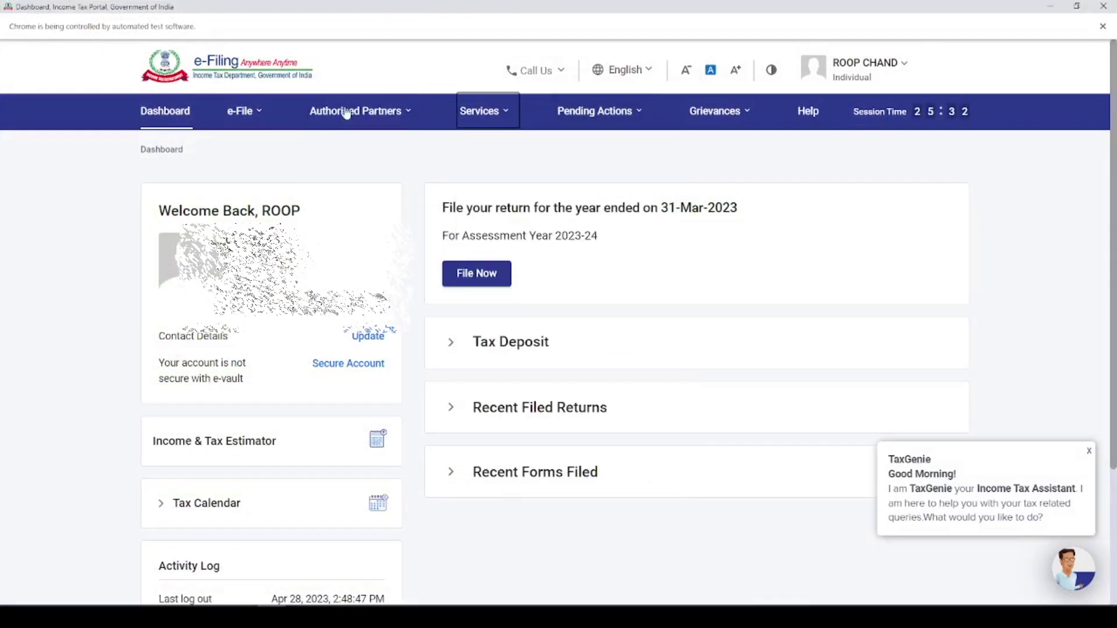
Step: Download the Assessment Year 2023-24 pre-filled data JSON and show it in its folder
{"action": "mouse_move", "coordinate": [254, 119]}
{"action": "mouse_move", "coordinate": [331, 156]}
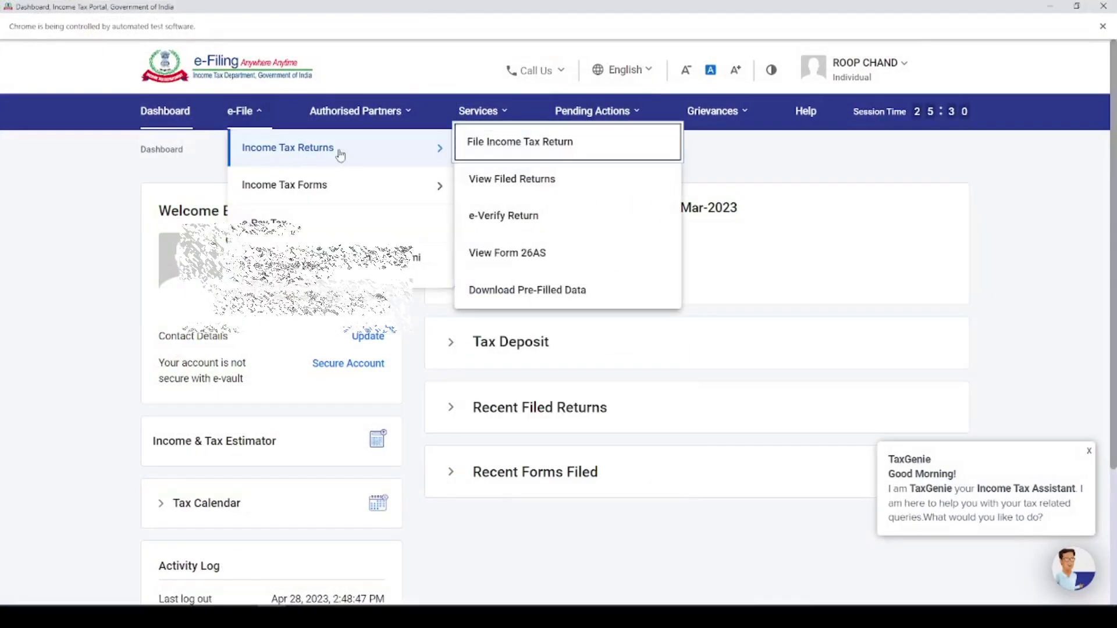
{"action": "left_click", "coordinate": [537, 291]}
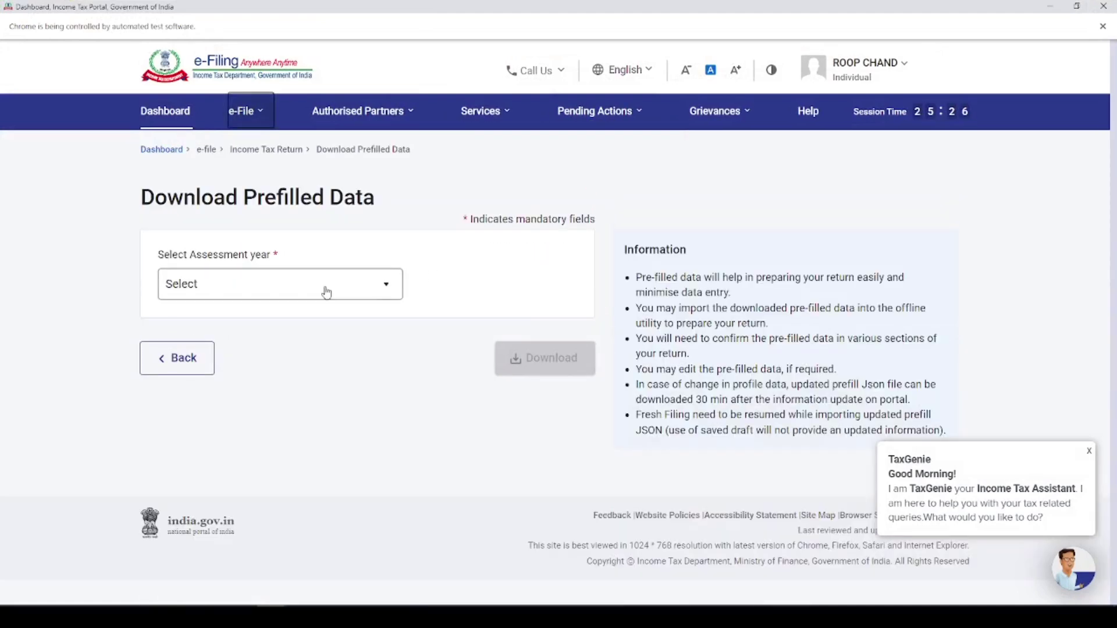
{"action": "left_click", "coordinate": [326, 289]}
{"action": "left_click", "coordinate": [230, 349]}
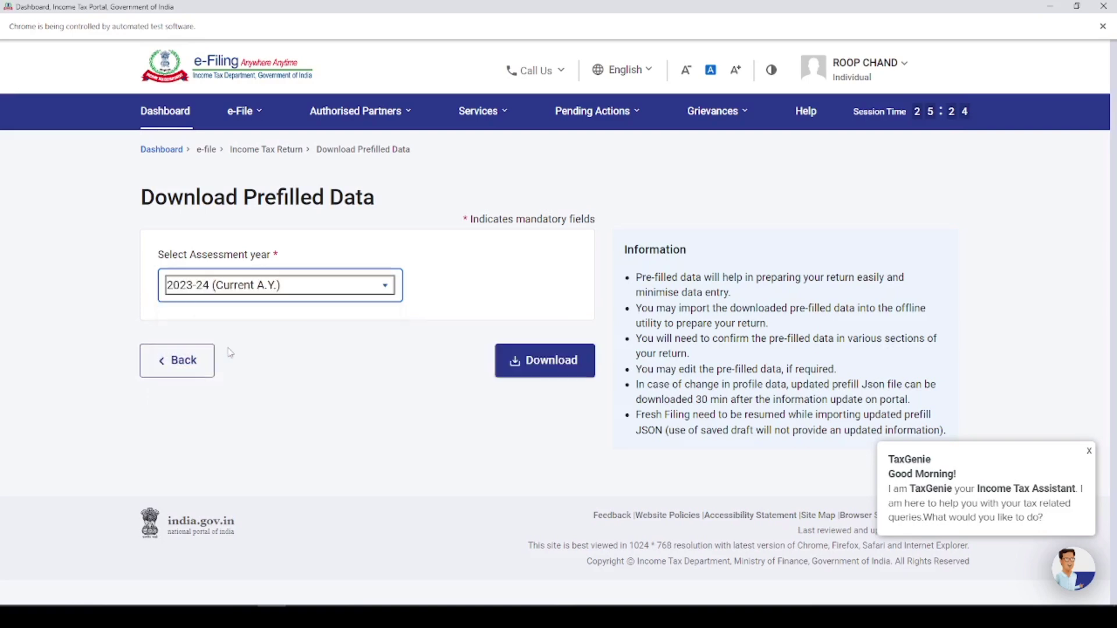
{"action": "left_click", "coordinate": [542, 362]}
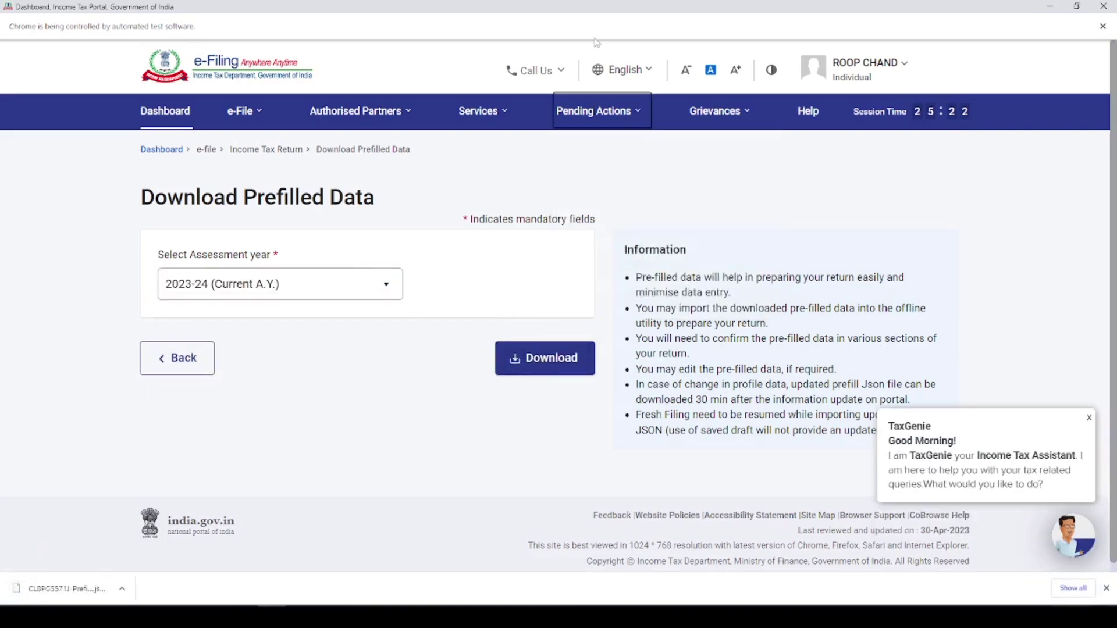
{"action": "left_click", "coordinate": [123, 591]}
{"action": "left_click", "coordinate": [156, 549]}
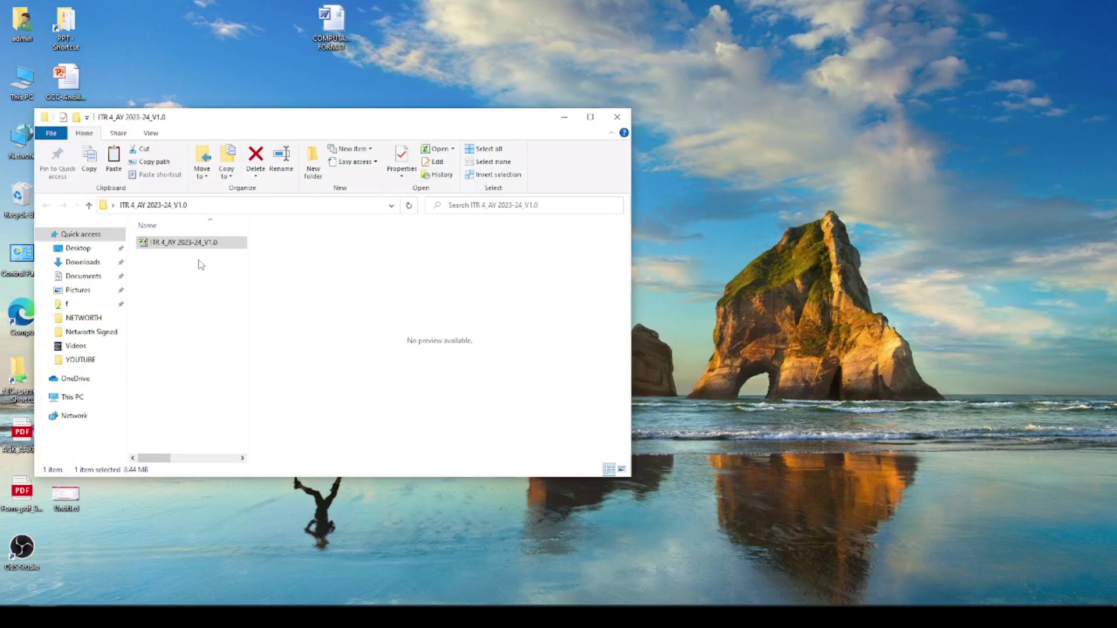
Step: Paste the pre-filled JSON into the ITR 4_AY 2023-24_V1.0 utility folder
{"action": "right_click", "coordinate": [200, 264]}
{"action": "left_click", "coordinate": [231, 342]}
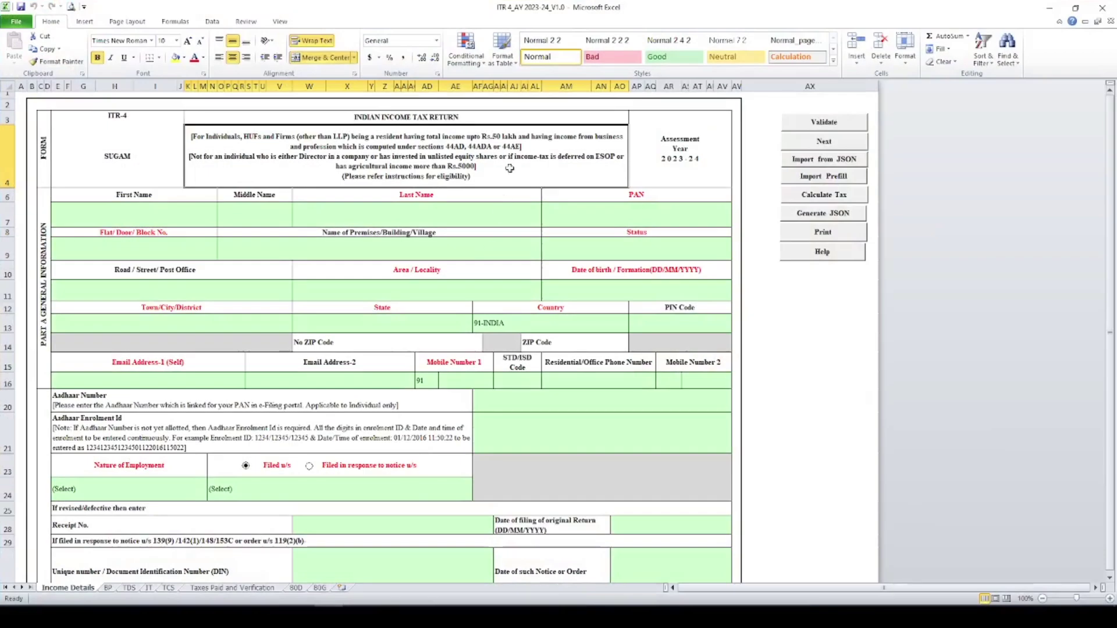
{"action": "scroll", "coordinate": [652, 242], "scroll_direction": "down", "scroll_amount": 1}
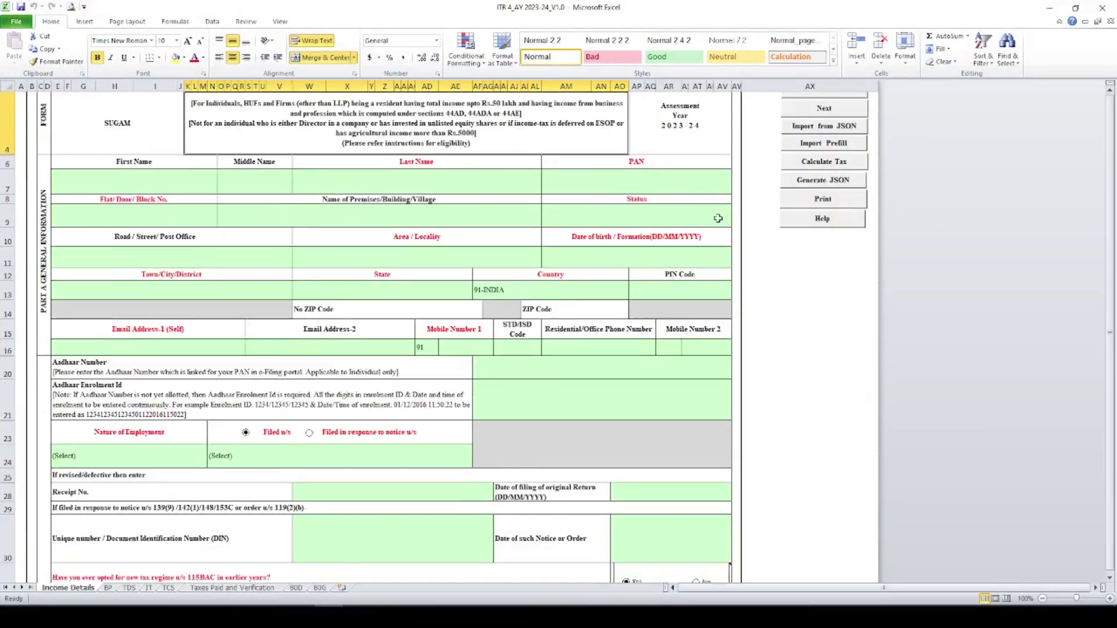
{"action": "scroll", "coordinate": [810, 145], "scroll_direction": "up", "scroll_amount": 1}
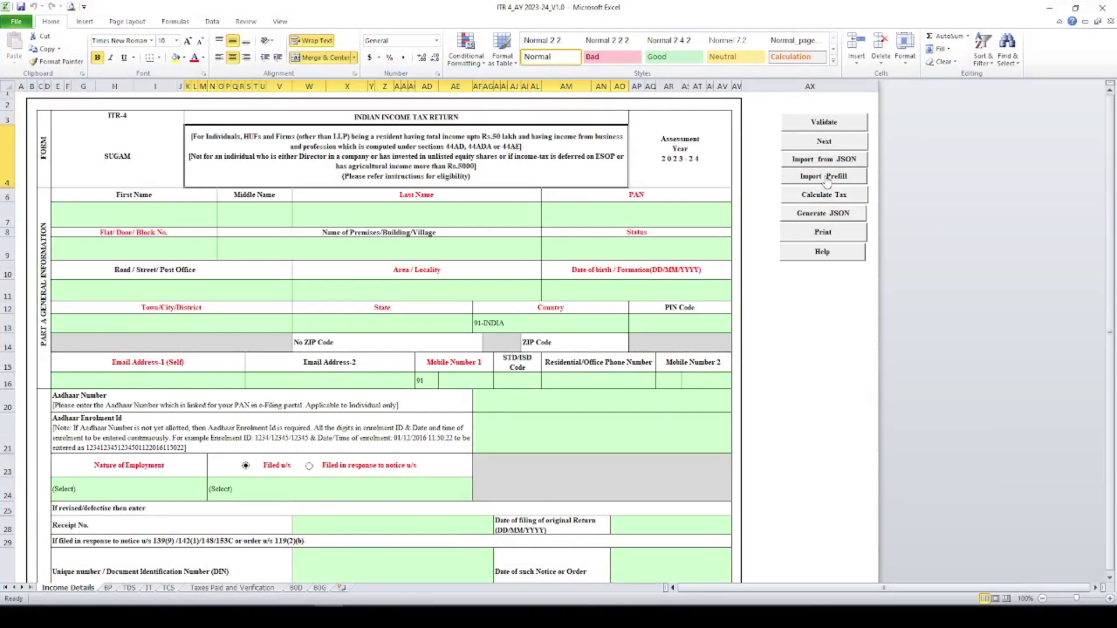
Step: Import Prefill using the JSON file from Desktop > ITR 4 AY 2023-24 V1.0
{"action": "left_click", "coordinate": [141, 213]}
{"action": "left_click", "coordinate": [426, 207]}
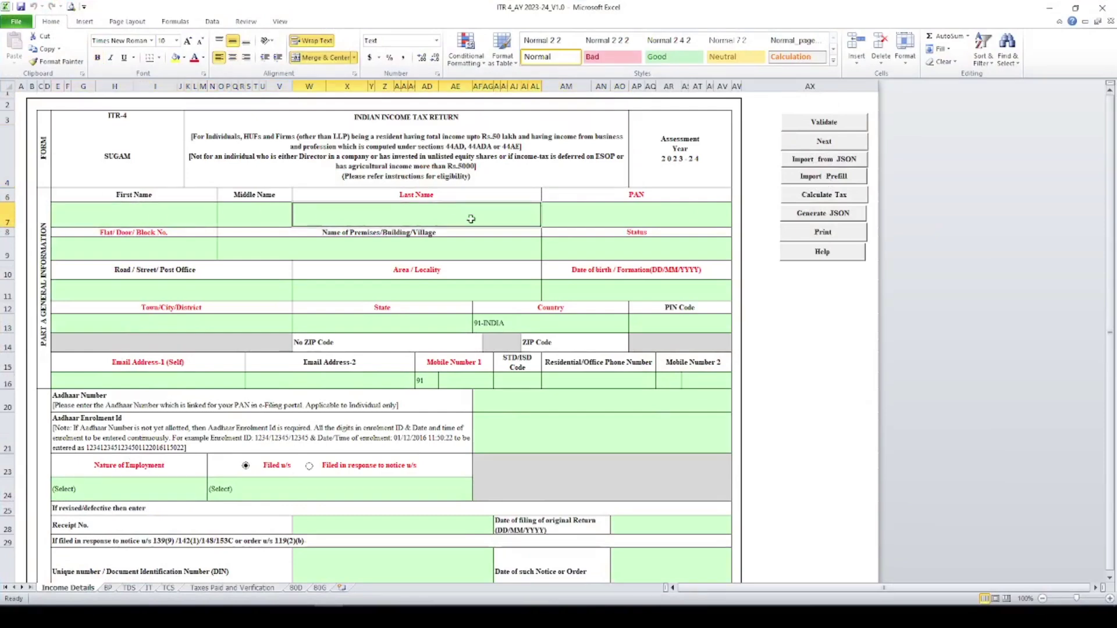
{"action": "left_click", "coordinate": [820, 178]}
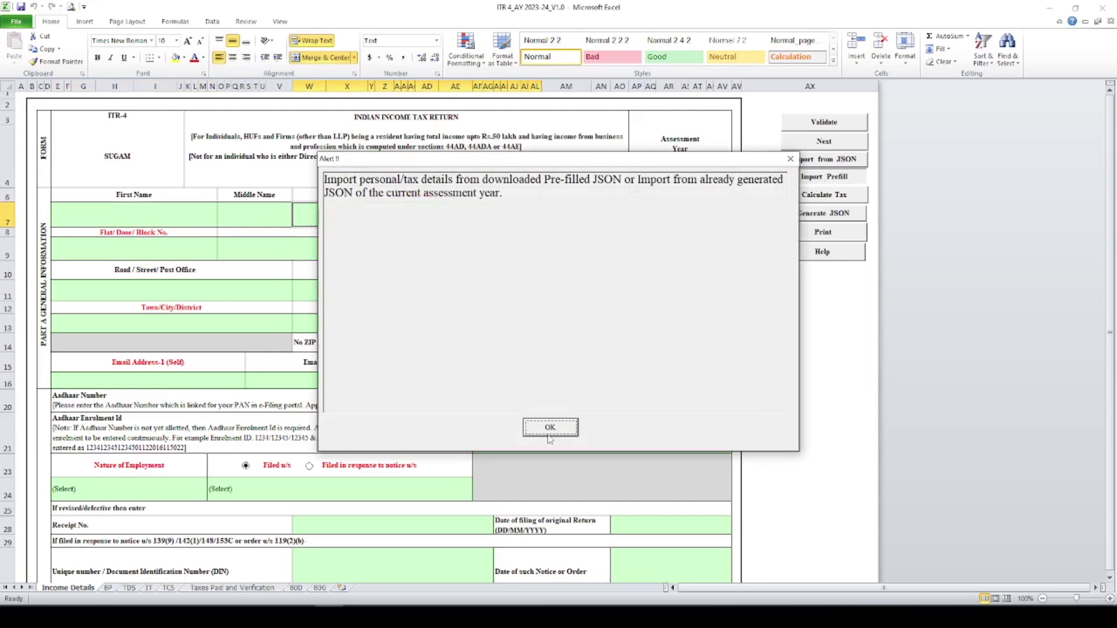
{"action": "left_click", "coordinate": [552, 428]}
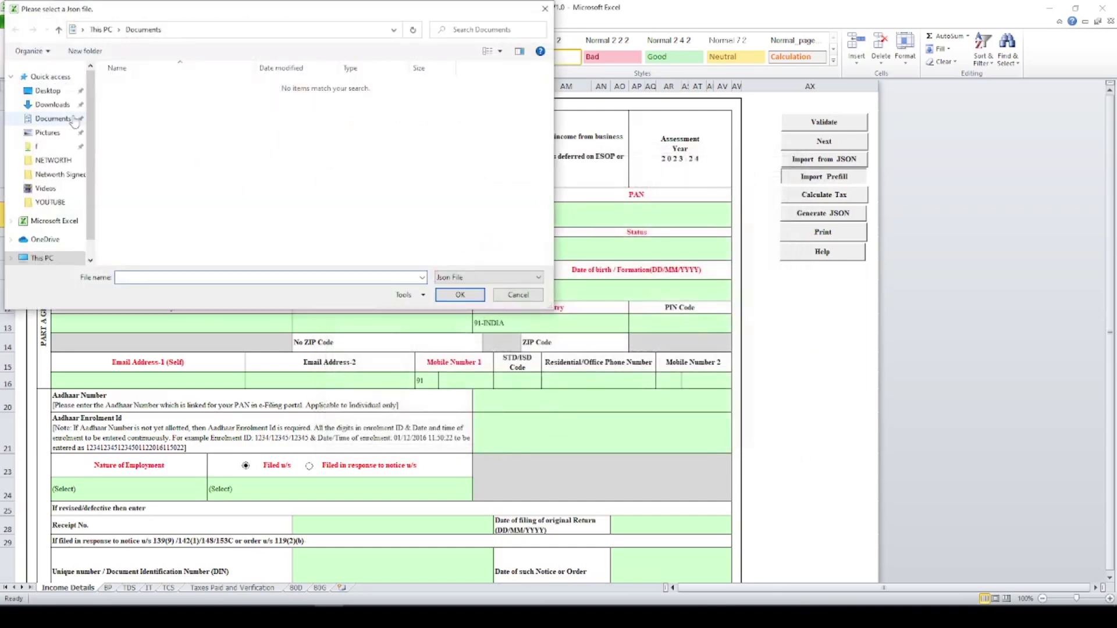
{"action": "left_click", "coordinate": [49, 90]}
{"action": "double_click", "coordinate": [137, 108]}
{"action": "double_click", "coordinate": [139, 84]}
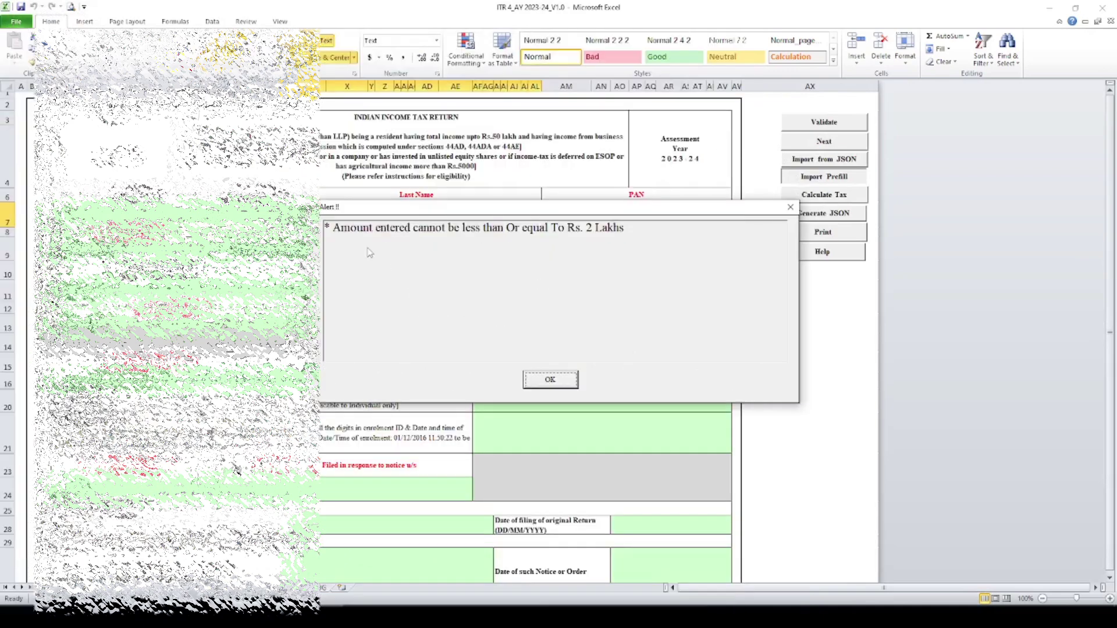
Step: Dismiss the Rs. 2 Lakhs alert and discard the invalid Form 10IE date
{"action": "left_click", "coordinate": [550, 380]}
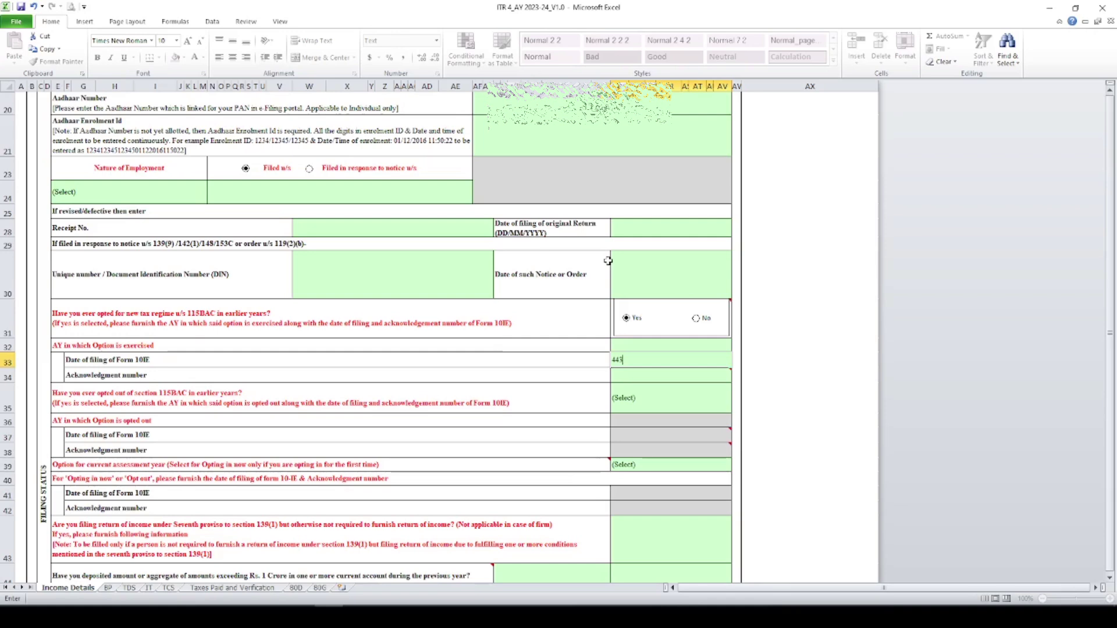
{"action": "left_click", "coordinate": [126, 591]}
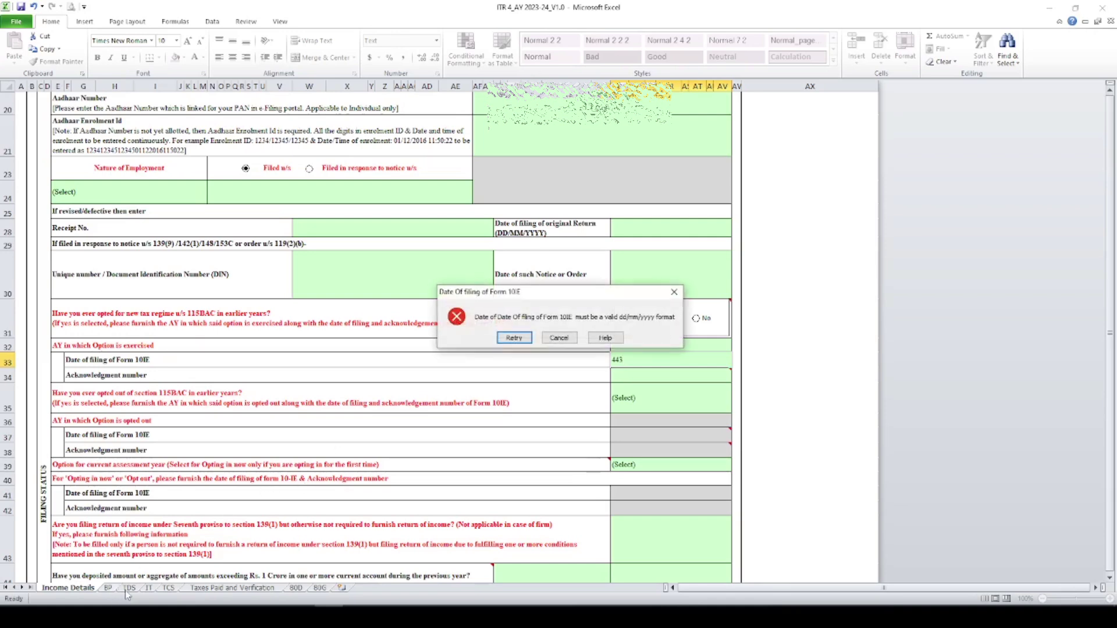
{"action": "left_click", "coordinate": [563, 339]}
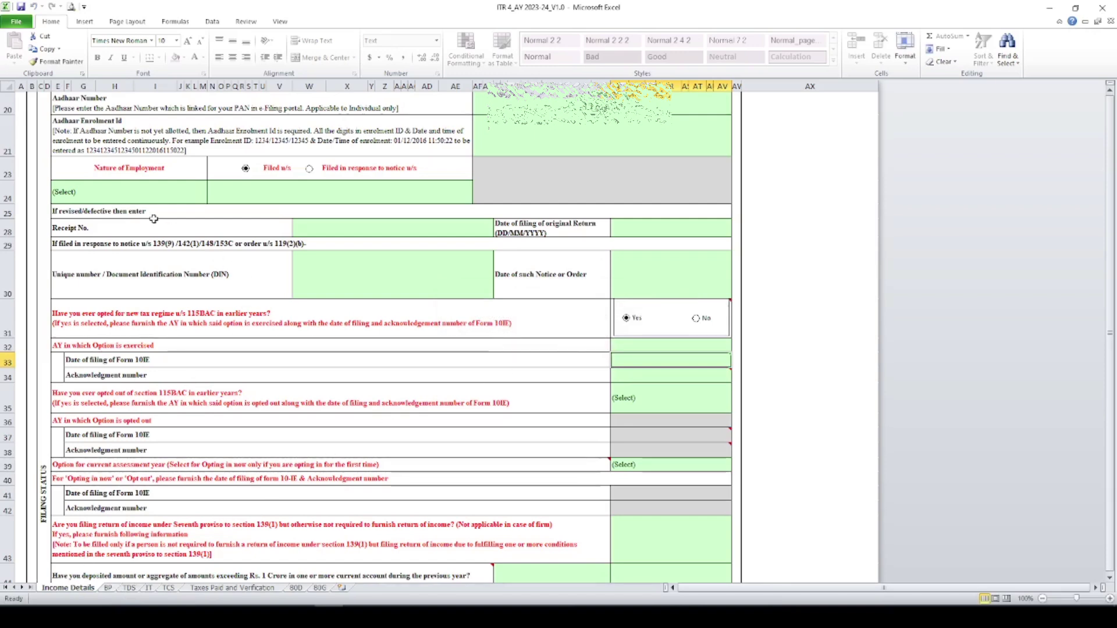
Step: Set Nature of Employment to Others
{"action": "left_click", "coordinate": [115, 168]}
{"action": "left_click", "coordinate": [169, 196]}
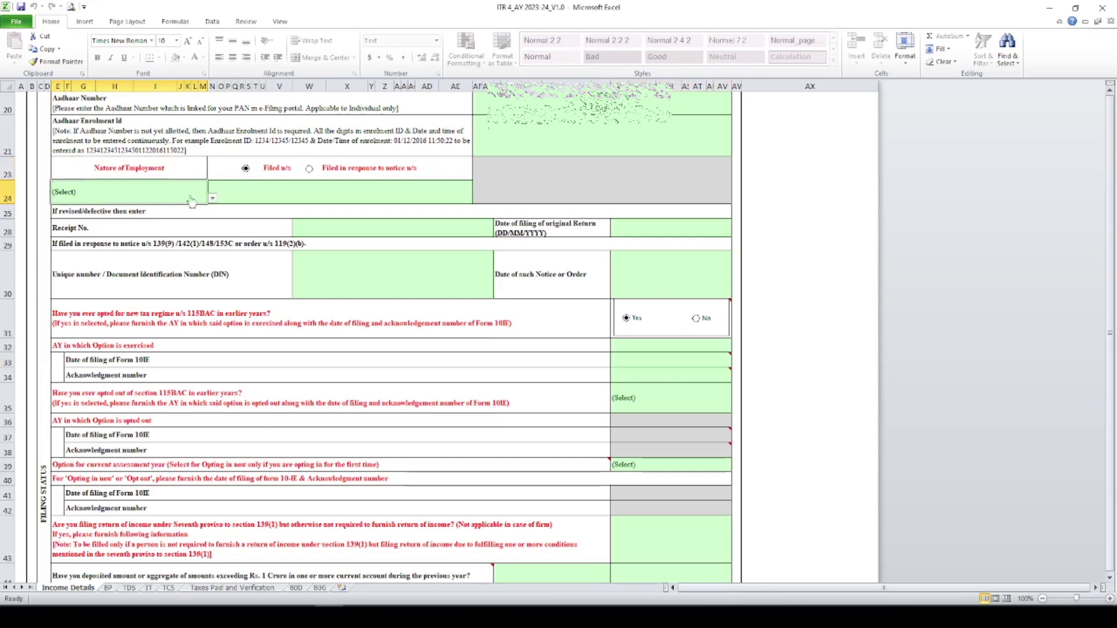
{"action": "left_click", "coordinate": [213, 200]}
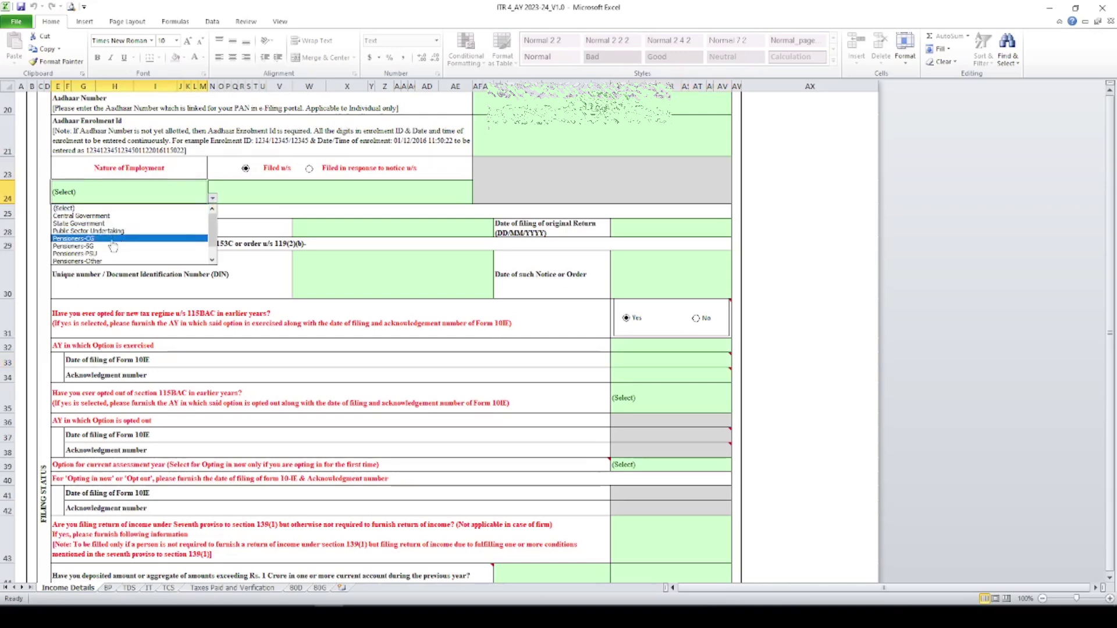
{"action": "left_click", "coordinate": [212, 261]}
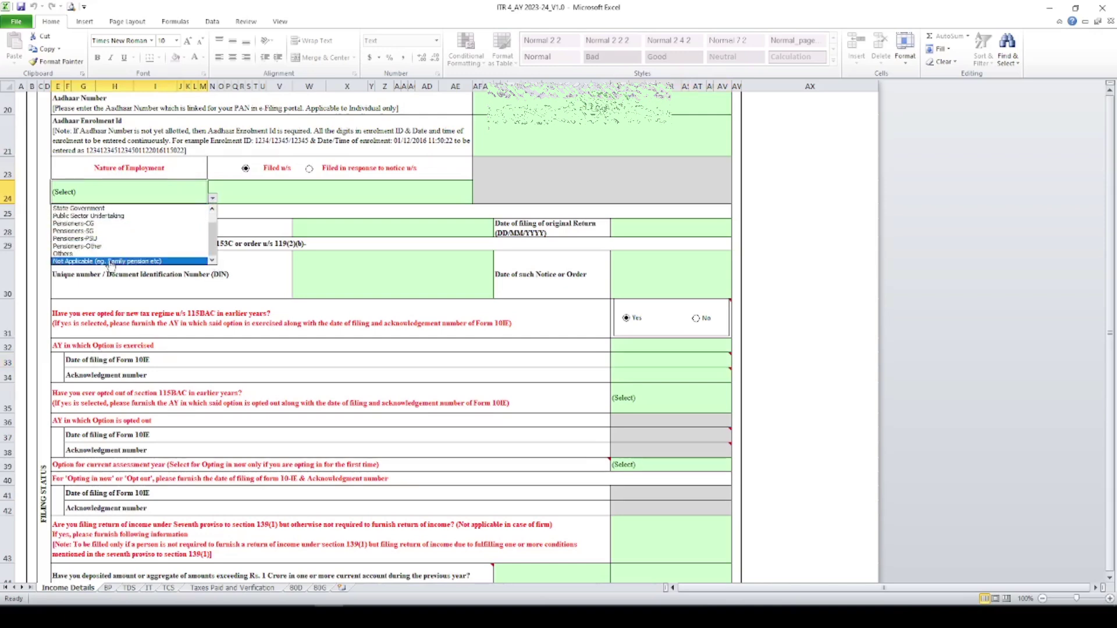
{"action": "left_click", "coordinate": [110, 262]}
{"action": "left_click", "coordinate": [213, 199]}
Step: Set Filed u/s to 139(1)-On or before due date and answer No to earlier new-regime opt-in
{"action": "left_click", "coordinate": [106, 255]}
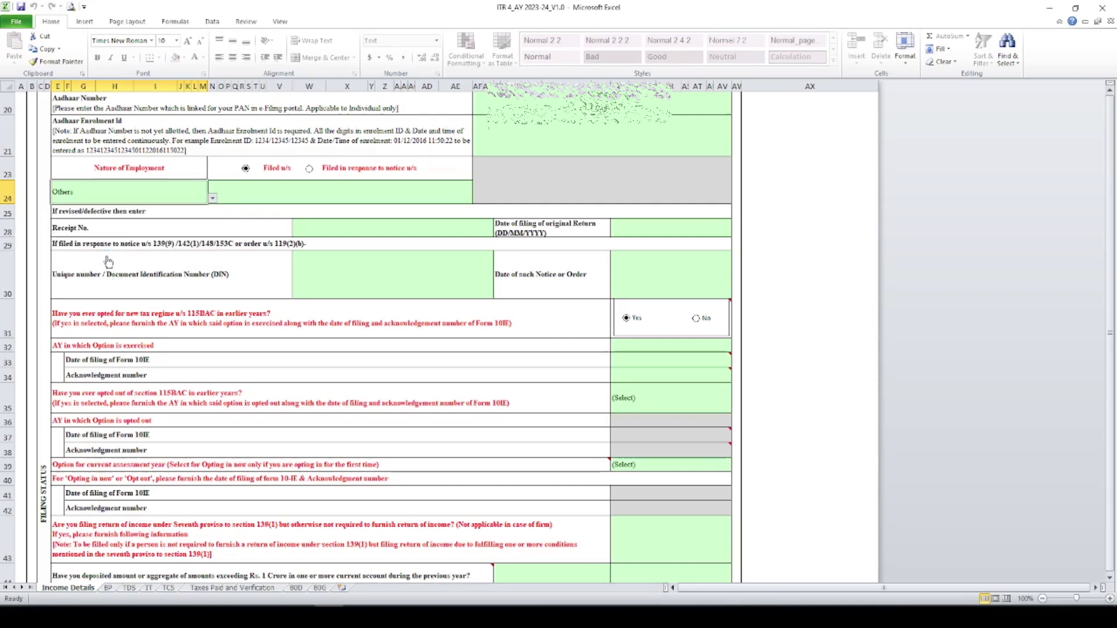
{"action": "left_click", "coordinate": [314, 191]}
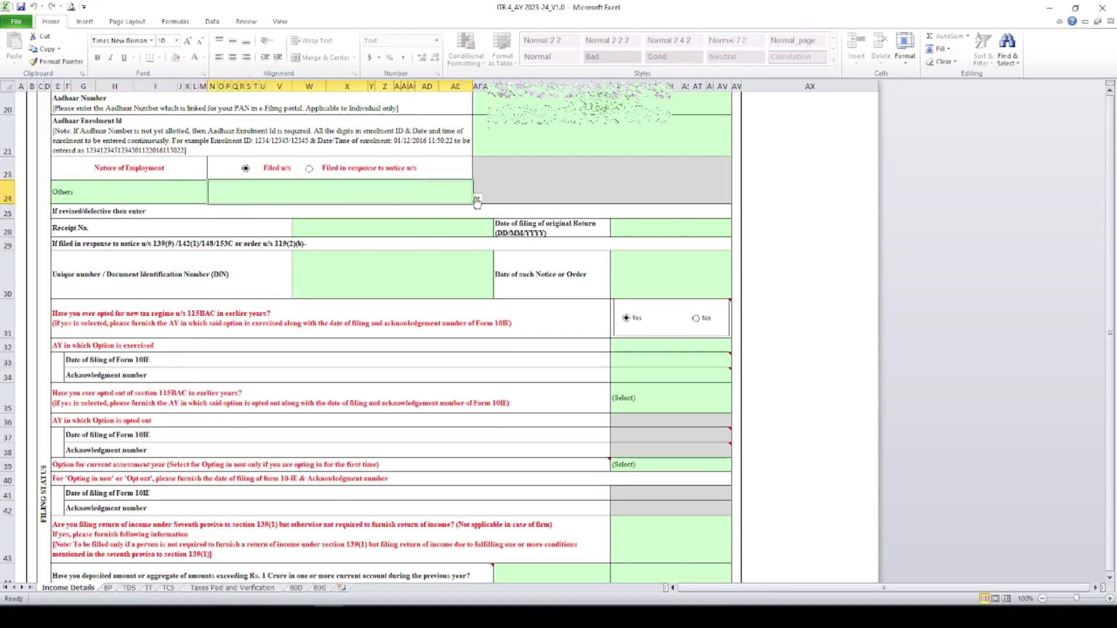
{"action": "left_click", "coordinate": [478, 198]}
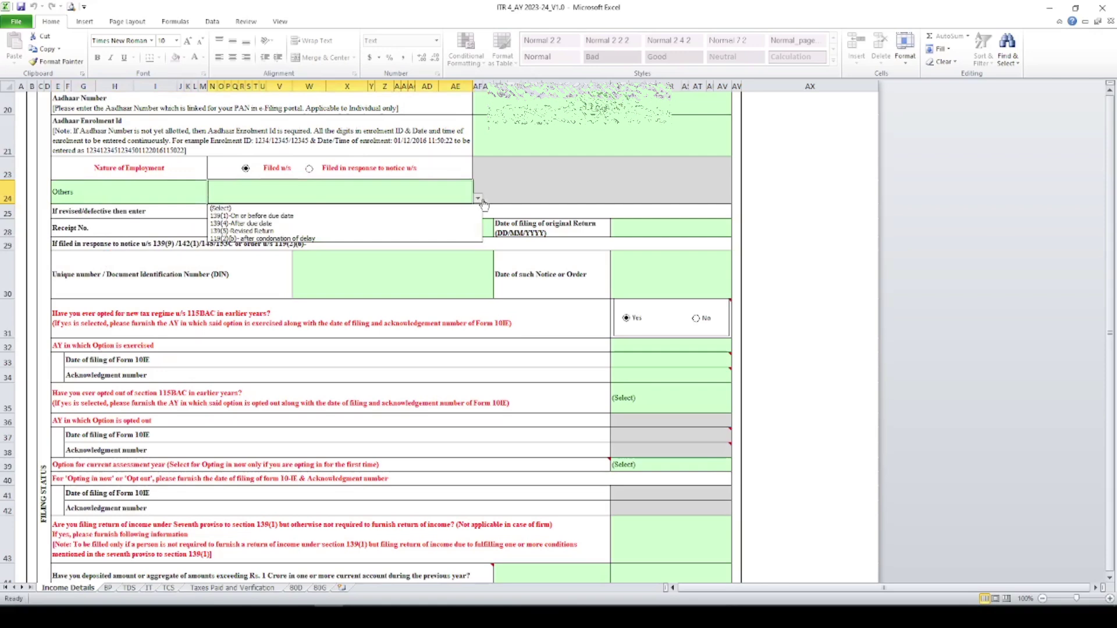
{"action": "left_click", "coordinate": [478, 199]}
{"action": "left_click", "coordinate": [478, 199]}
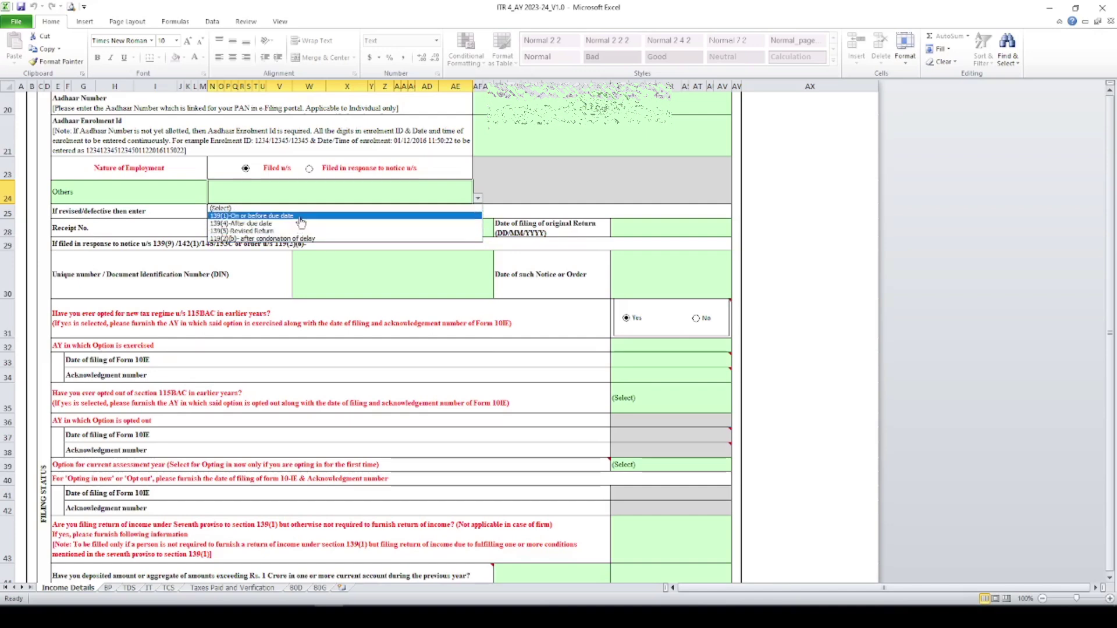
{"action": "left_click", "coordinate": [301, 215]}
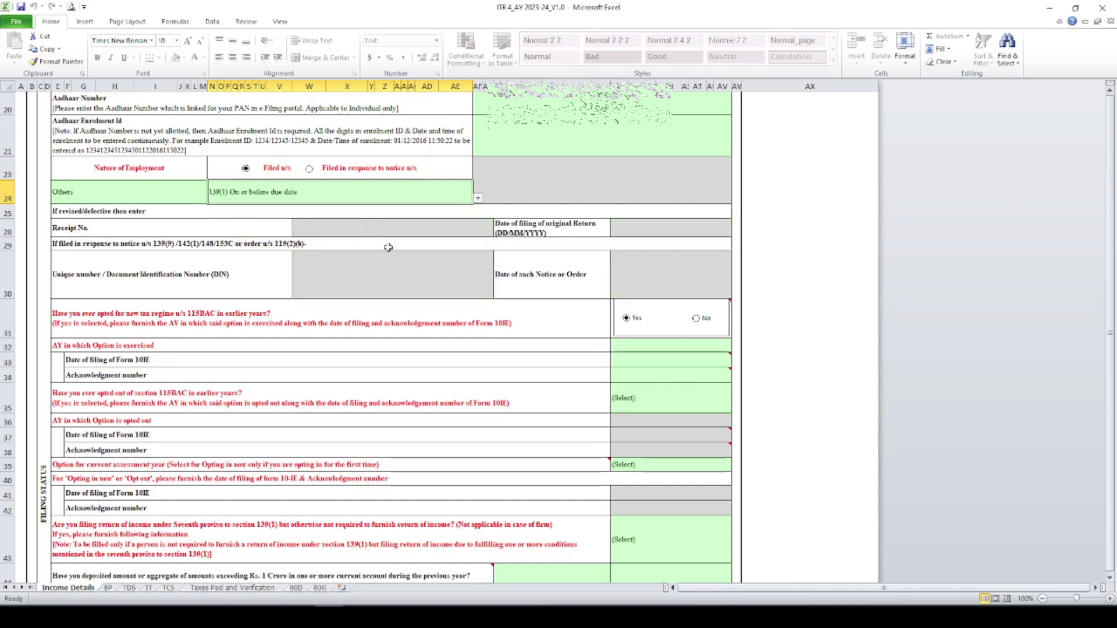
{"action": "scroll", "coordinate": [407, 265], "scroll_direction": "down", "scroll_amount": 1}
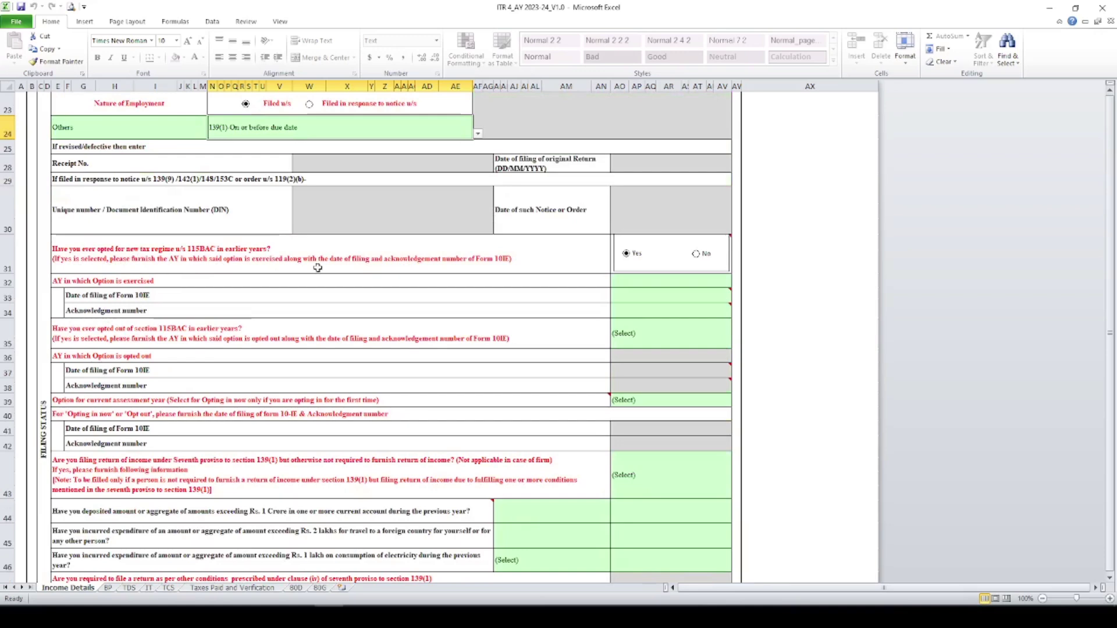
{"action": "left_click", "coordinate": [696, 254]}
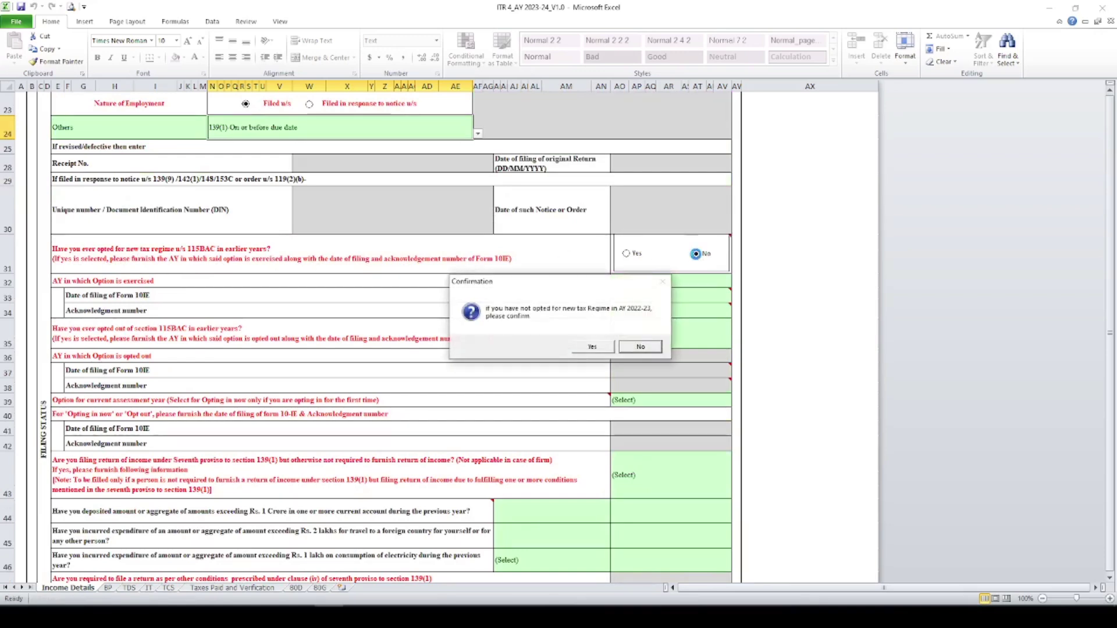
Step: Confirm the No answer, then set the current assessment year option to Not opting and confirm
{"action": "left_click", "coordinate": [593, 349]}
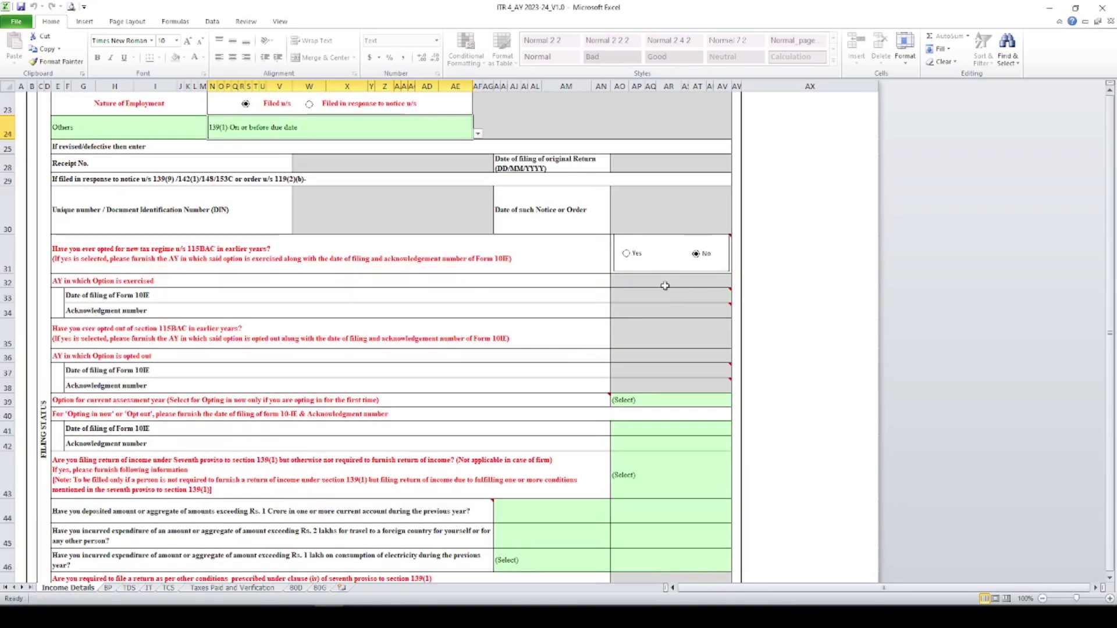
{"action": "scroll", "coordinate": [569, 301], "scroll_direction": "down", "scroll_amount": 1}
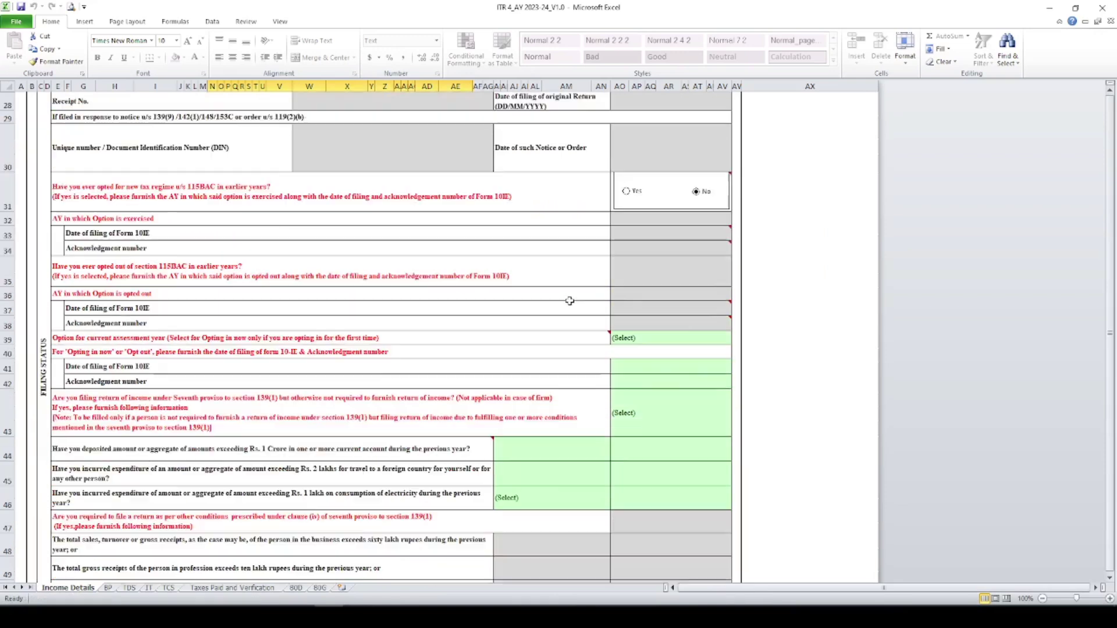
{"action": "left_click", "coordinate": [139, 339]}
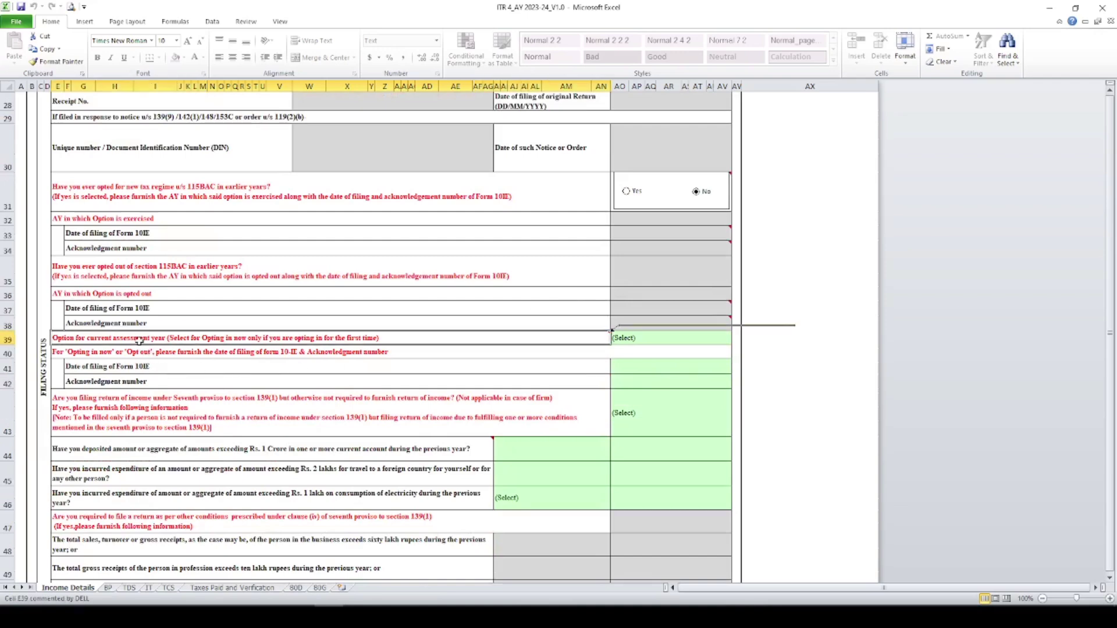
{"action": "left_click", "coordinate": [666, 340]}
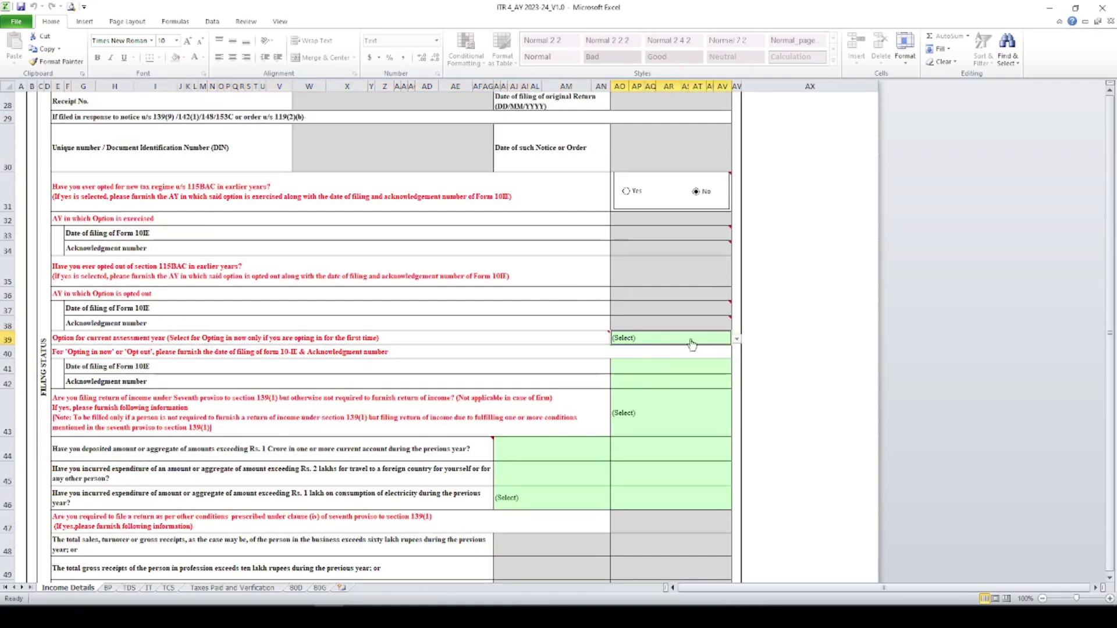
{"action": "left_click", "coordinate": [736, 339]}
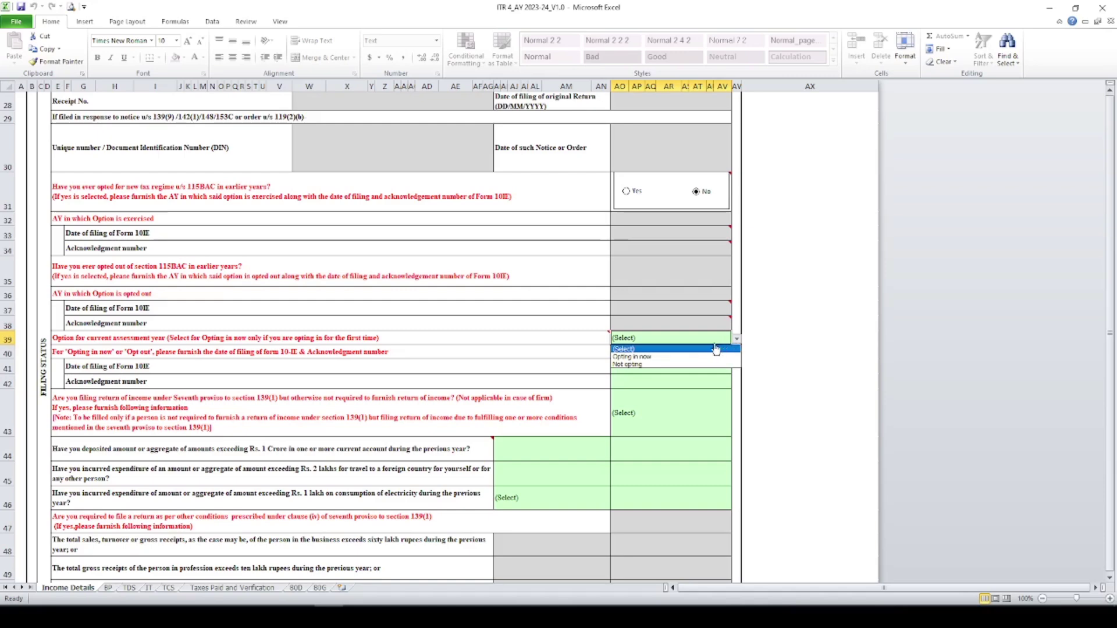
{"action": "left_click", "coordinate": [644, 368]}
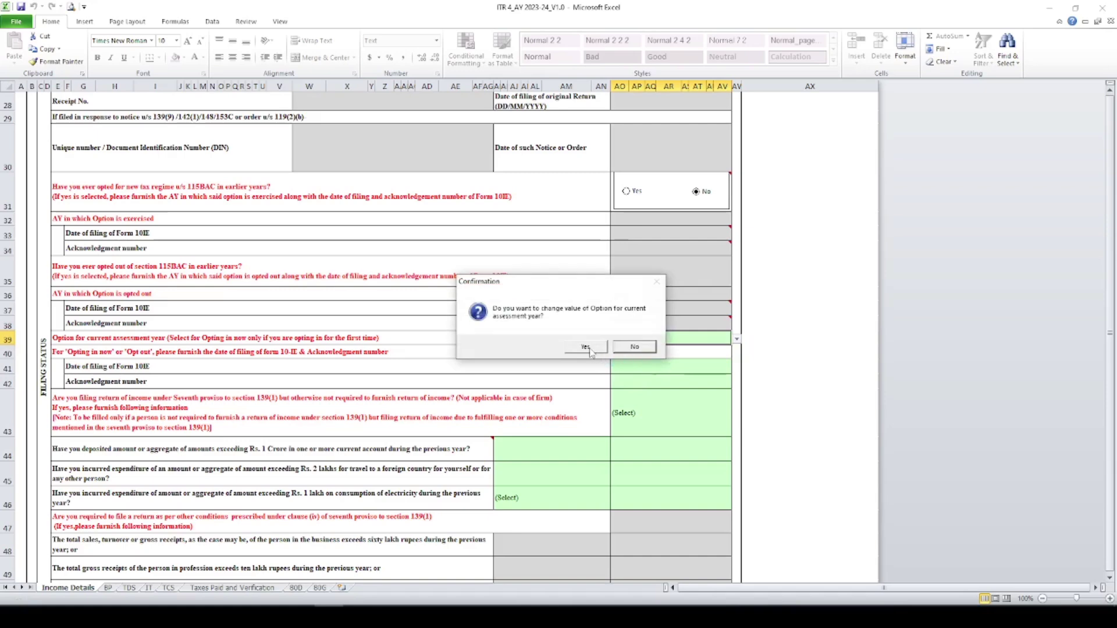
{"action": "left_click", "coordinate": [585, 347]}
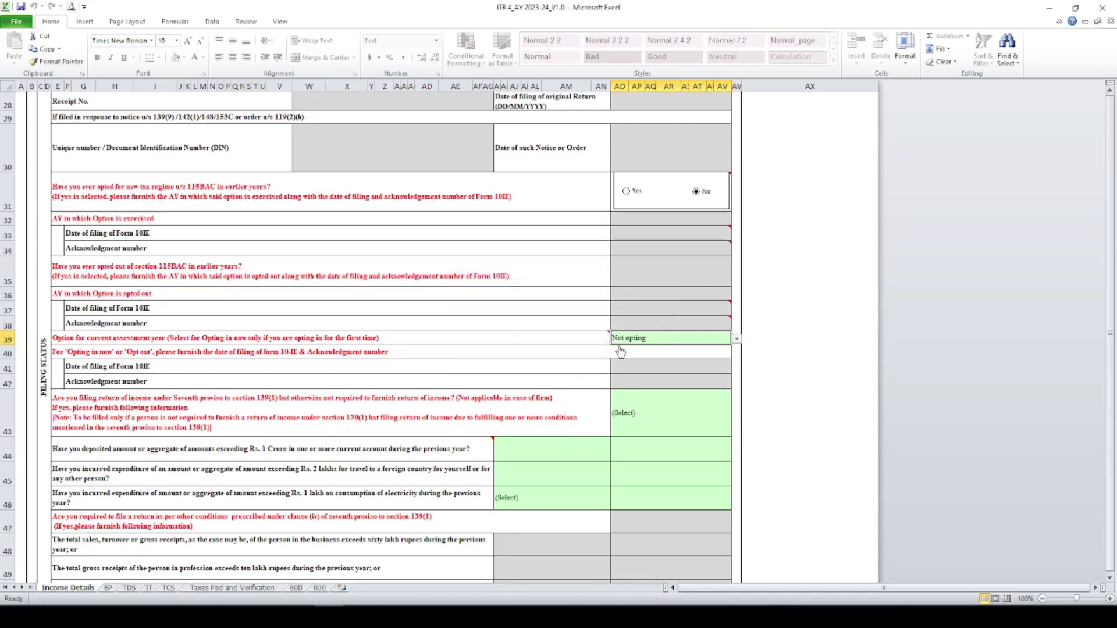
{"action": "scroll", "coordinate": [620, 351], "scroll_direction": "down", "scroll_amount": 1}
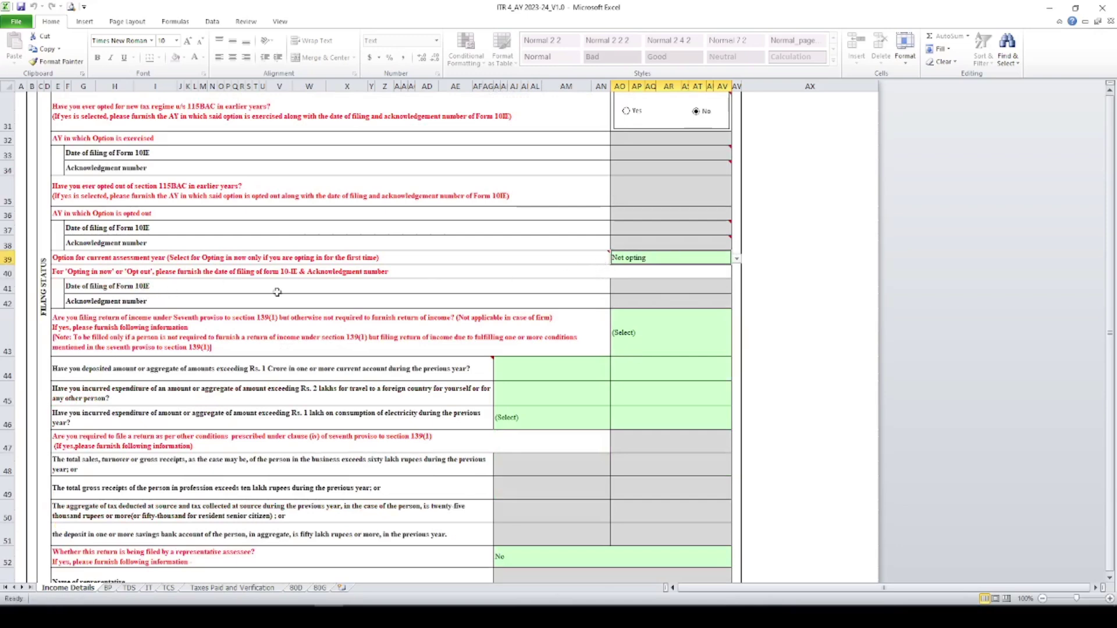
{"action": "scroll", "coordinate": [638, 283], "scroll_direction": "down", "scroll_amount": 1}
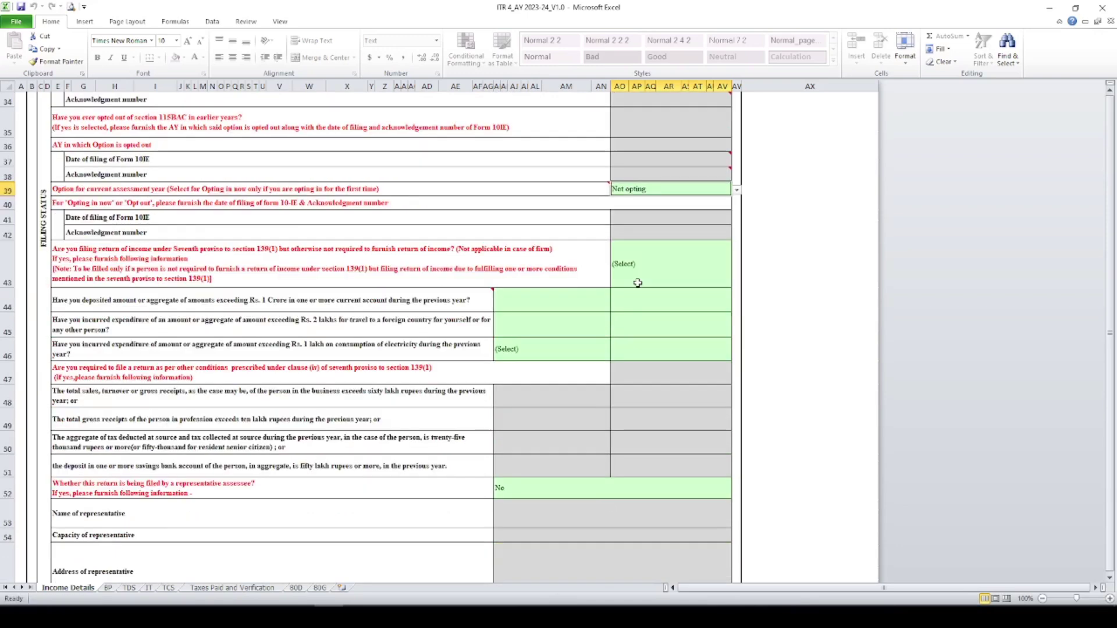
{"action": "left_click", "coordinate": [212, 263]}
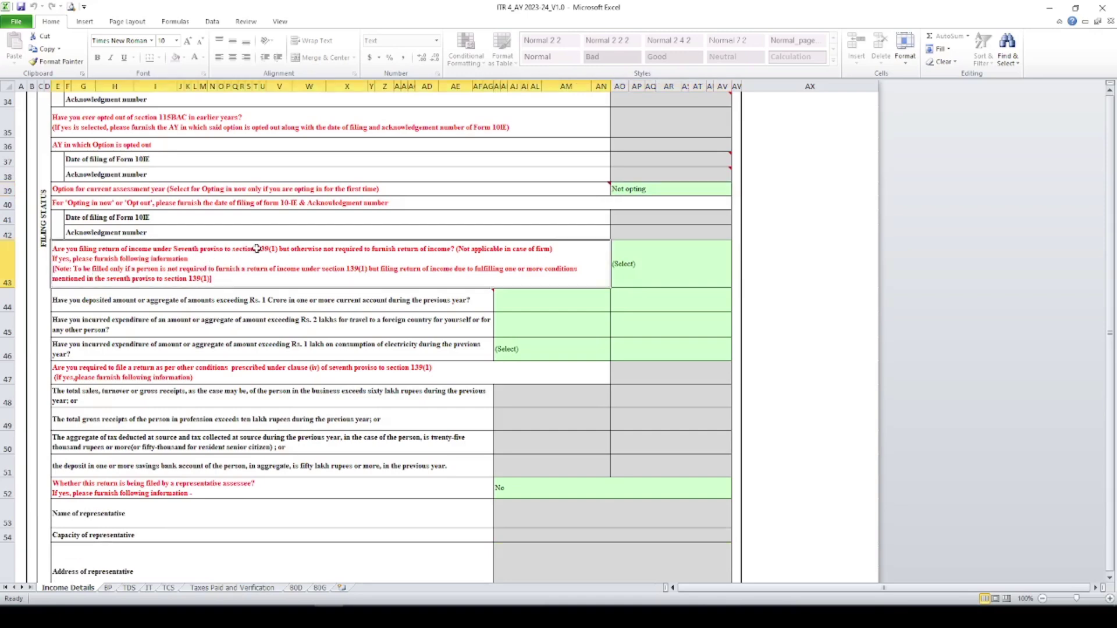
{"action": "left_click", "coordinate": [269, 299]}
{"action": "left_click", "coordinate": [321, 322]}
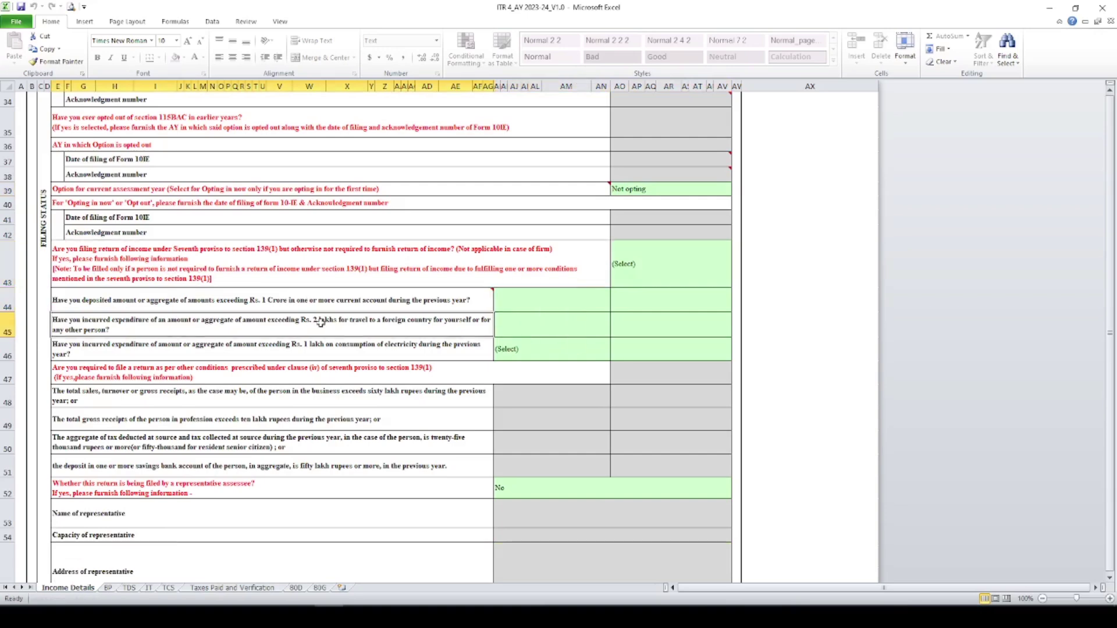
{"action": "left_click", "coordinate": [315, 347]}
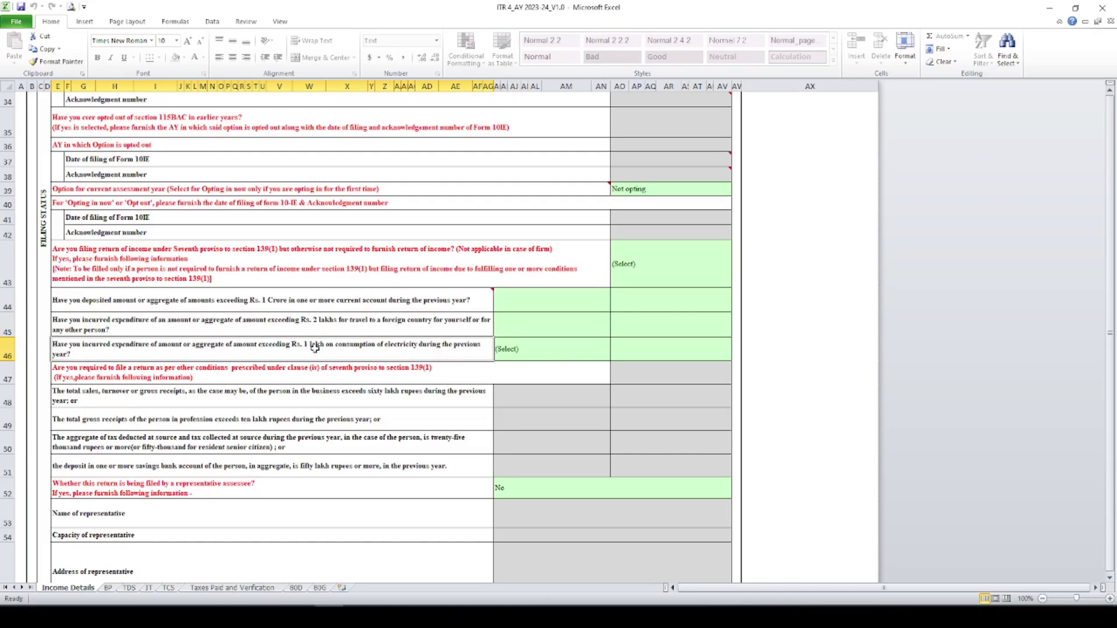
{"action": "left_click", "coordinate": [327, 321]}
{"action": "left_click", "coordinate": [314, 347]}
{"action": "left_click", "coordinate": [662, 270]}
{"action": "left_click", "coordinate": [736, 281]}
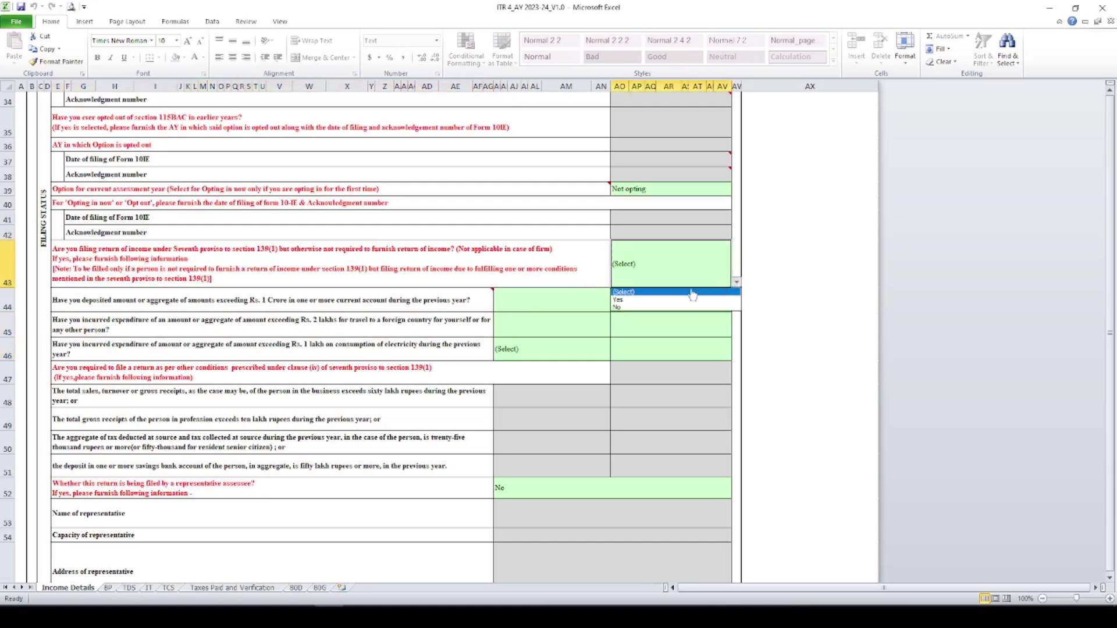
{"action": "left_click", "coordinate": [641, 307]}
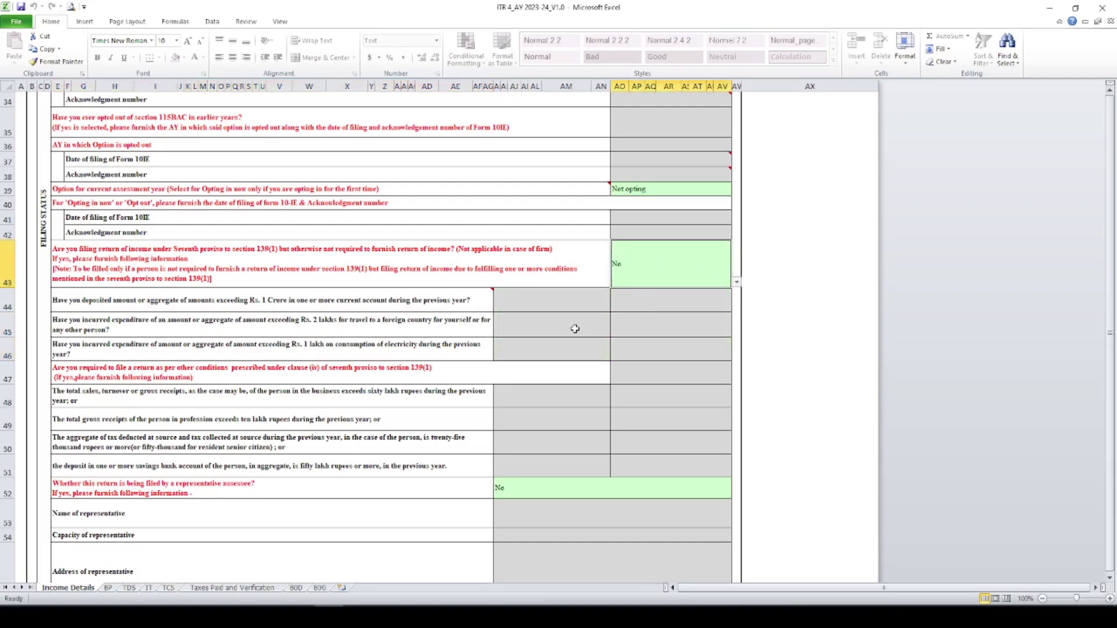
{"action": "scroll", "coordinate": [573, 321], "scroll_direction": "down", "scroll_amount": 2}
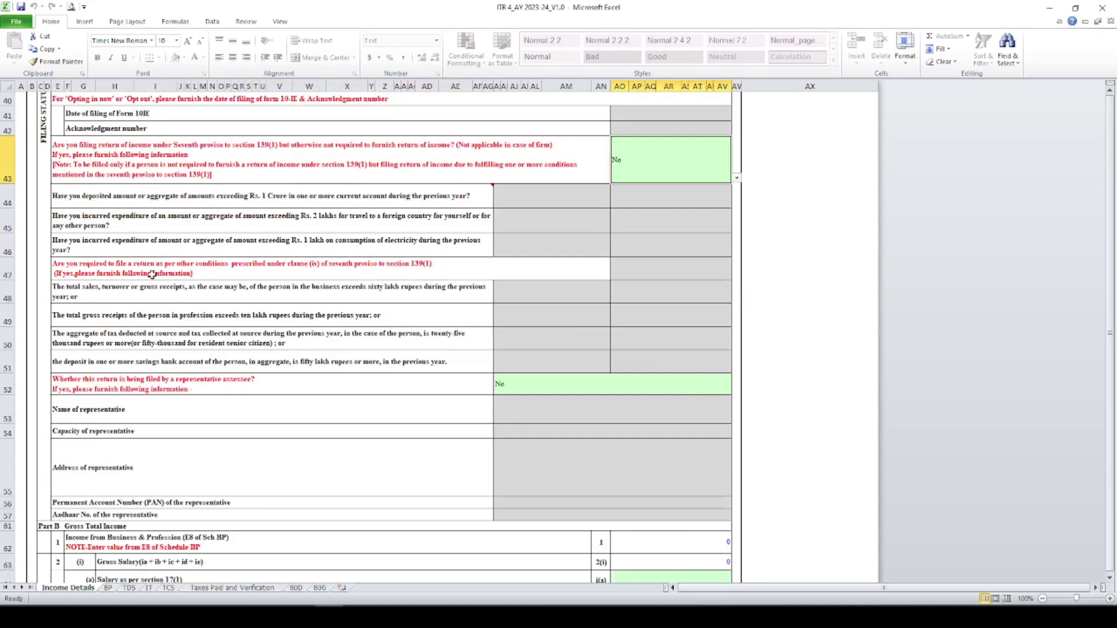
{"action": "scroll", "coordinate": [248, 263], "scroll_direction": "down", "scroll_amount": 1}
{"action": "scroll", "coordinate": [346, 249], "scroll_direction": "down", "scroll_amount": 1}
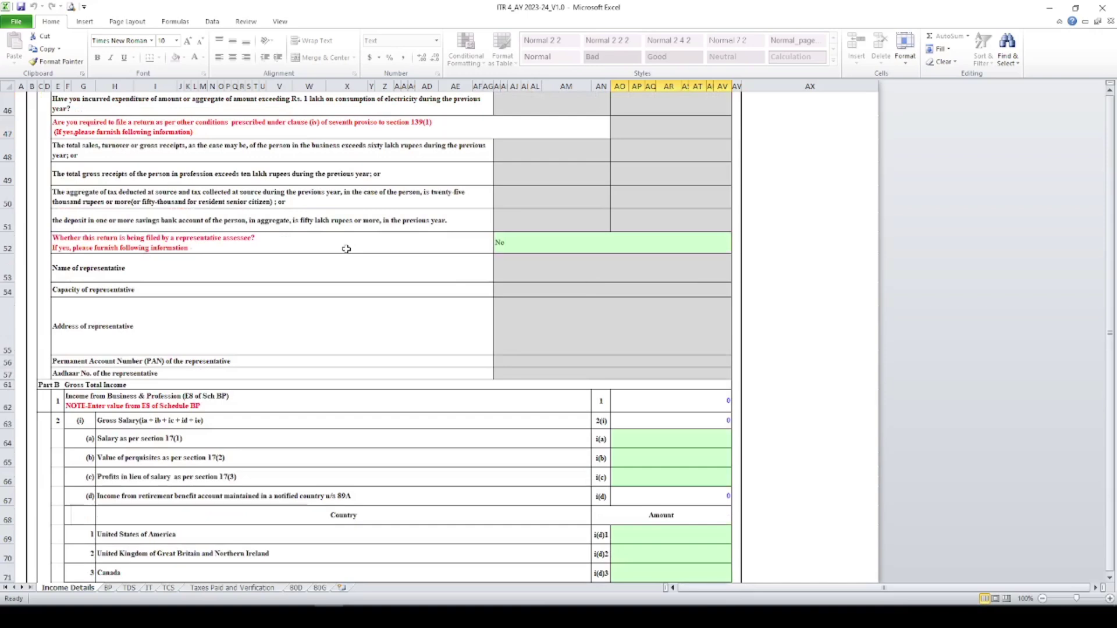
{"action": "scroll", "coordinate": [320, 269], "scroll_direction": "down", "scroll_amount": 1}
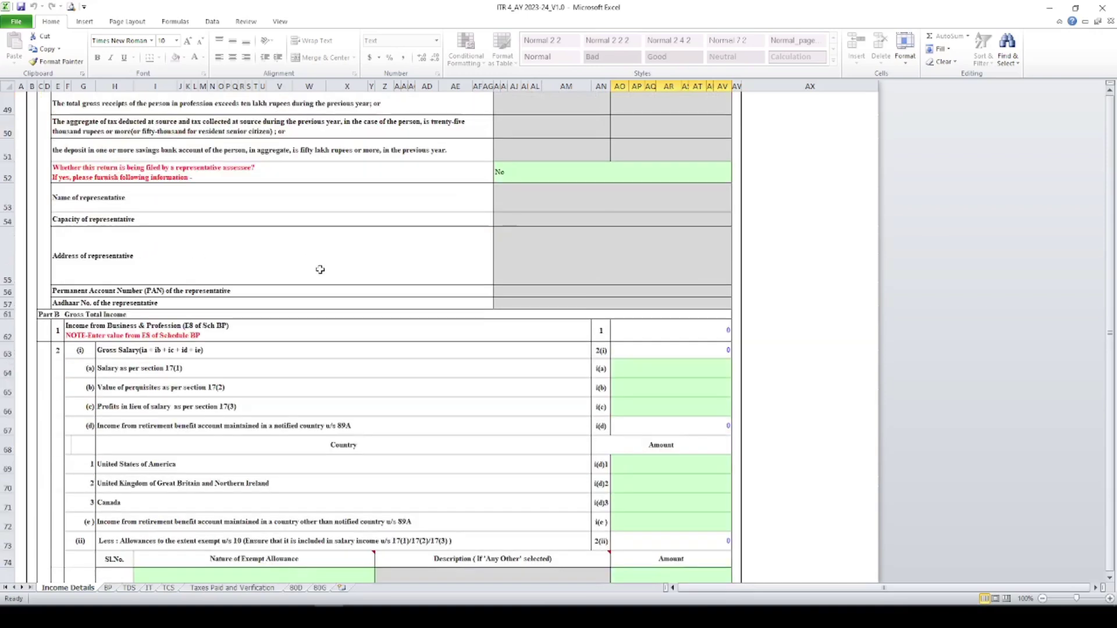
{"action": "scroll", "coordinate": [320, 269], "scroll_direction": "down", "scroll_amount": 1}
{"action": "left_click", "coordinate": [139, 283]}
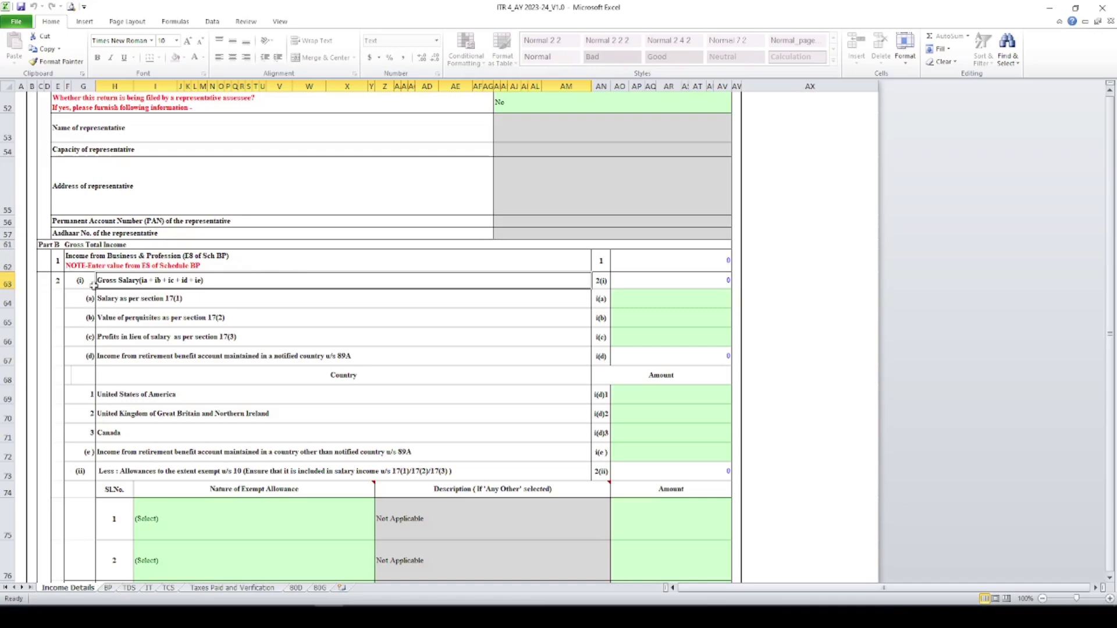
{"action": "left_click", "coordinate": [104, 266]}
{"action": "double_click", "coordinate": [124, 265]}
{"action": "left_click", "coordinate": [558, 340]}
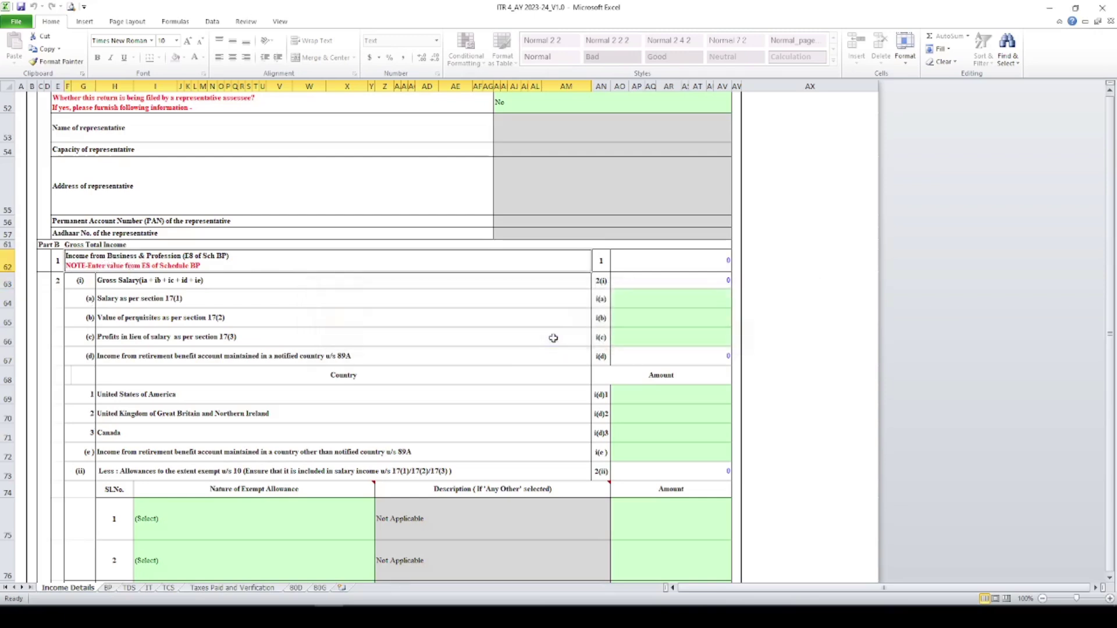
Step: Switch to the Schedule BP sheet and dismiss the protected-cell warning on the 44AD heading
{"action": "left_click", "coordinate": [109, 588]}
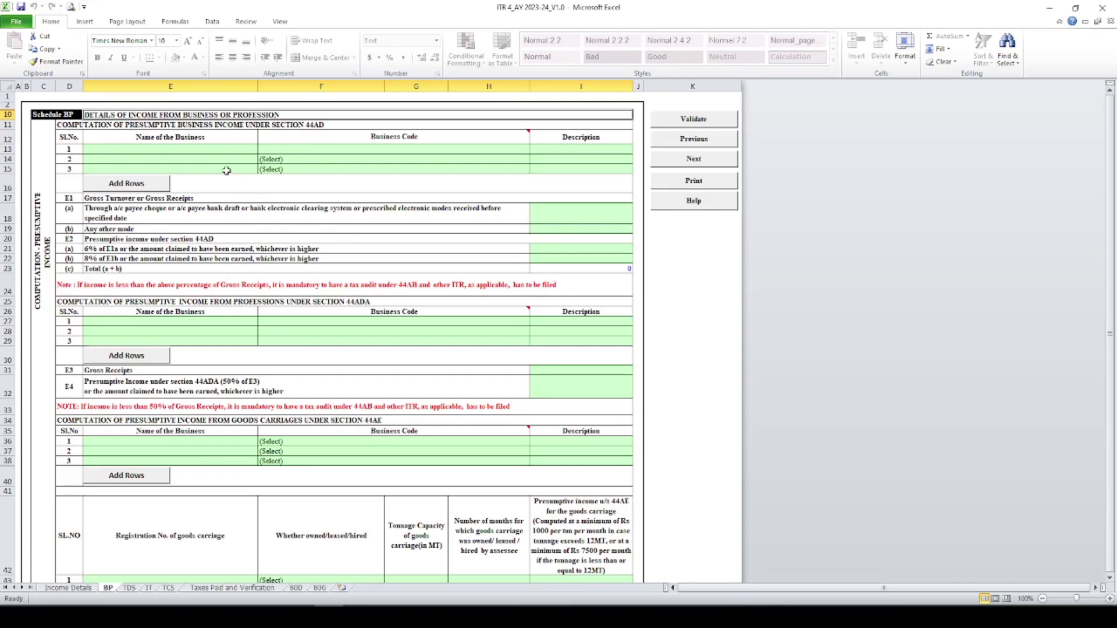
{"action": "left_click", "coordinate": [367, 301]}
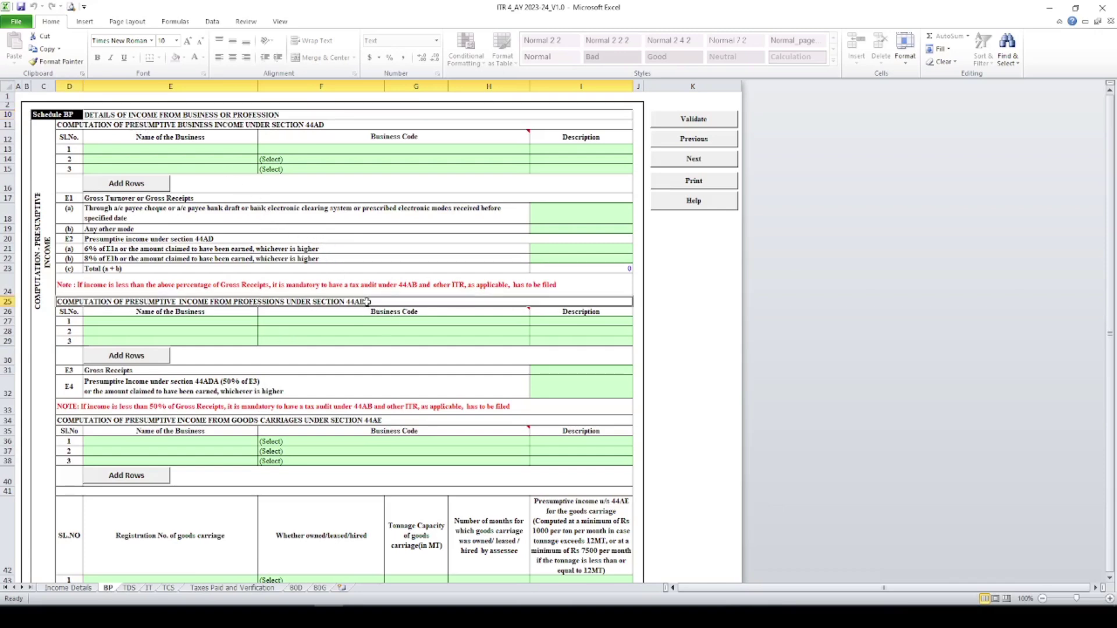
{"action": "left_click", "coordinate": [314, 125]}
{"action": "left_click", "coordinate": [373, 421]}
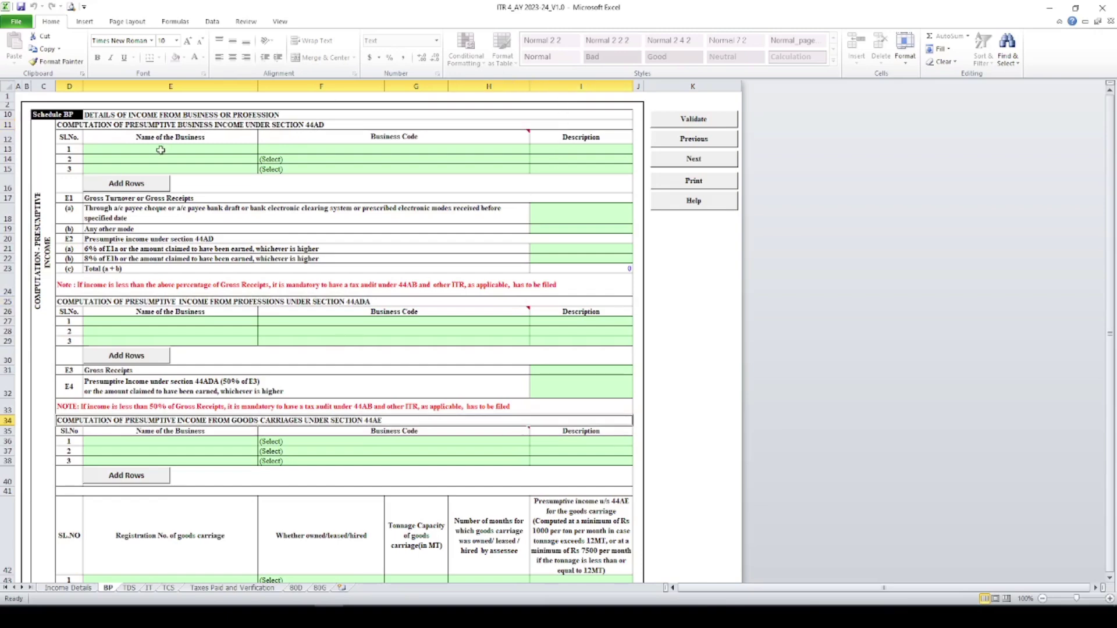
{"action": "left_click", "coordinate": [162, 150]}
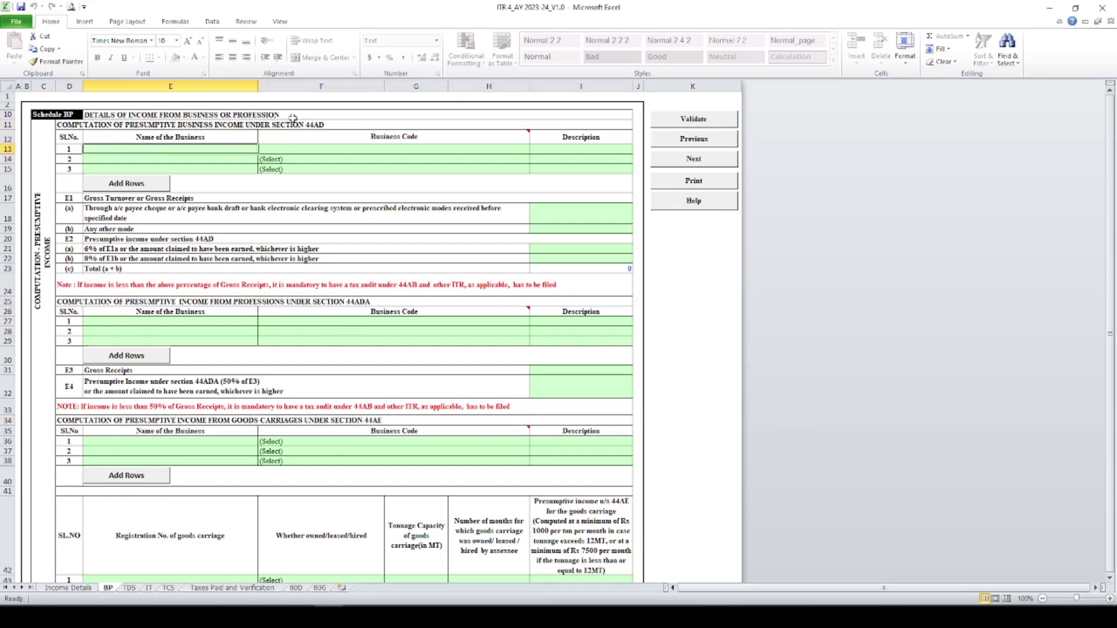
{"action": "double_click", "coordinate": [319, 127]}
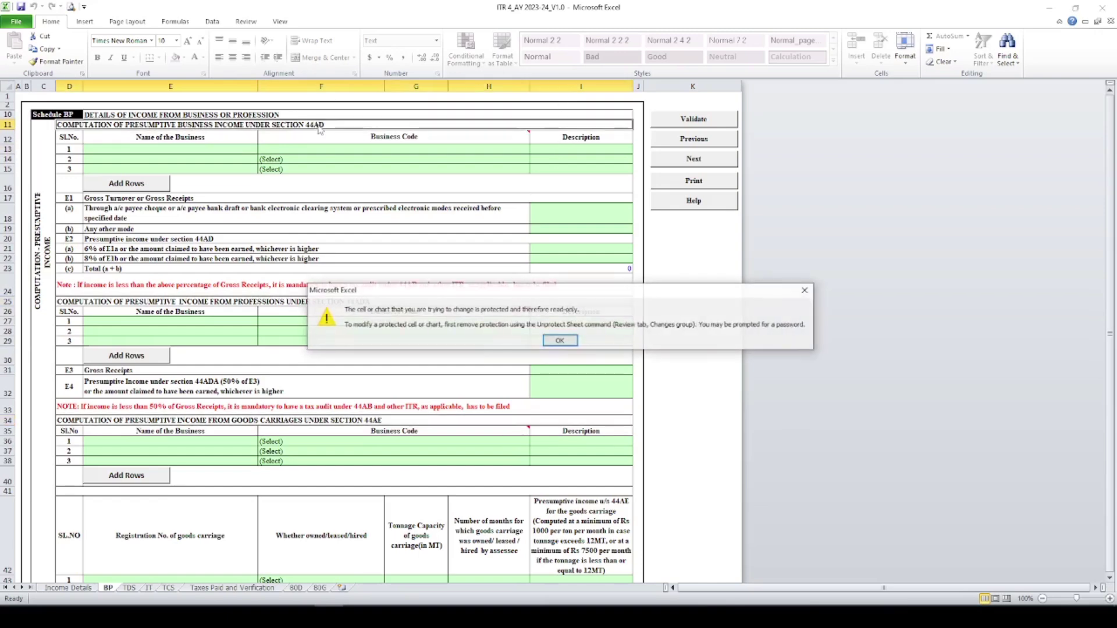
{"action": "left_click", "coordinate": [559, 340]}
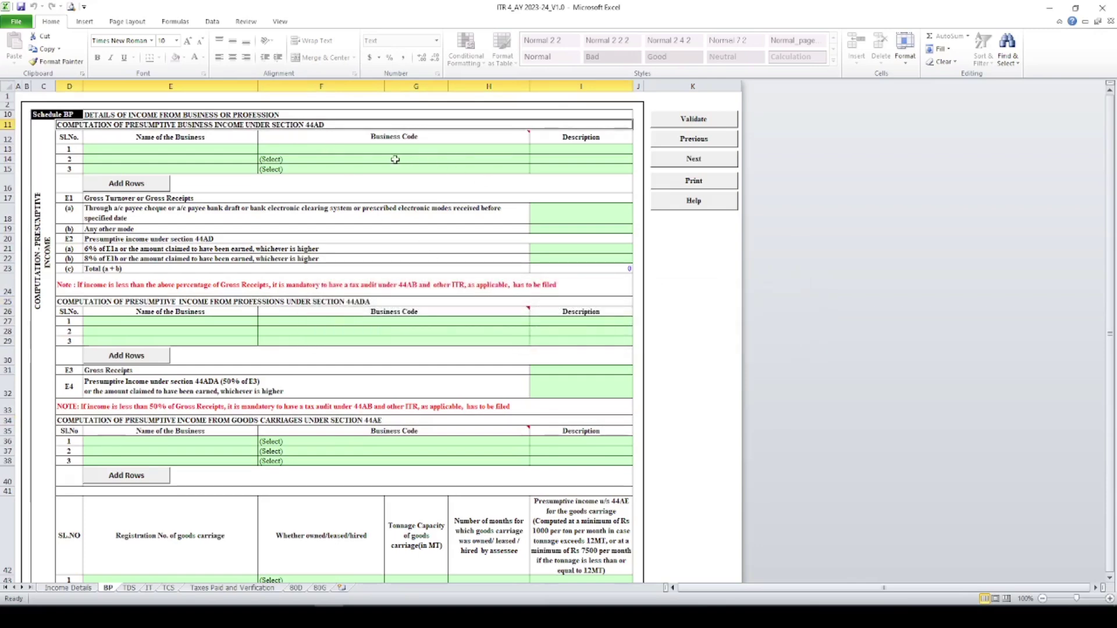
Step: Paste the business name into the first 44AD Name of the Business cell, E13
{"action": "left_click", "coordinate": [174, 147]}
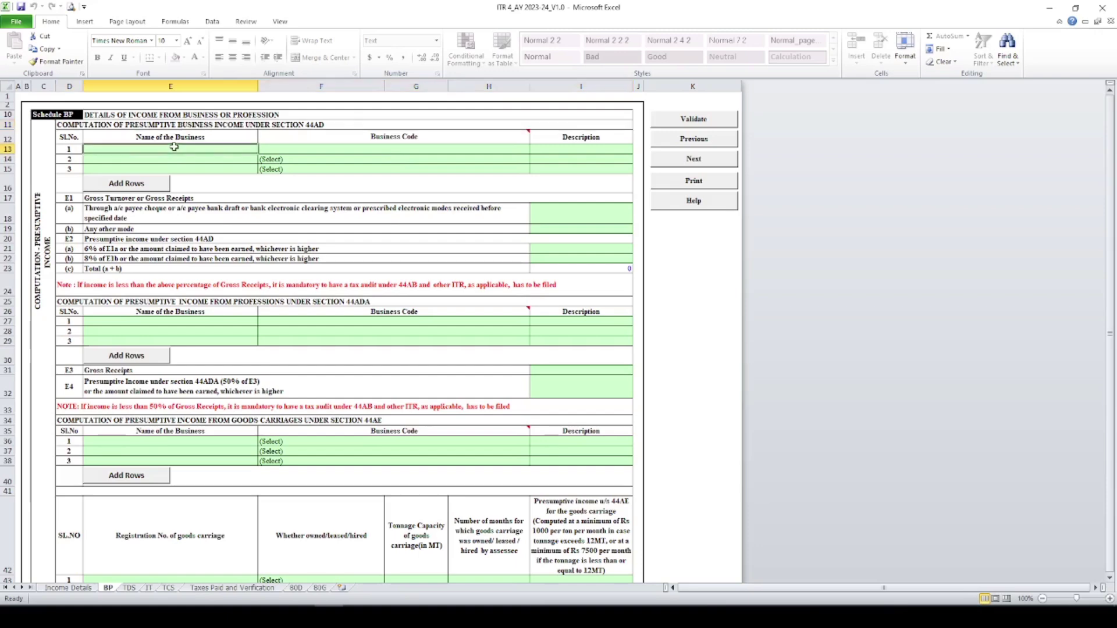
{"action": "key", "text": "ctrl+v"}
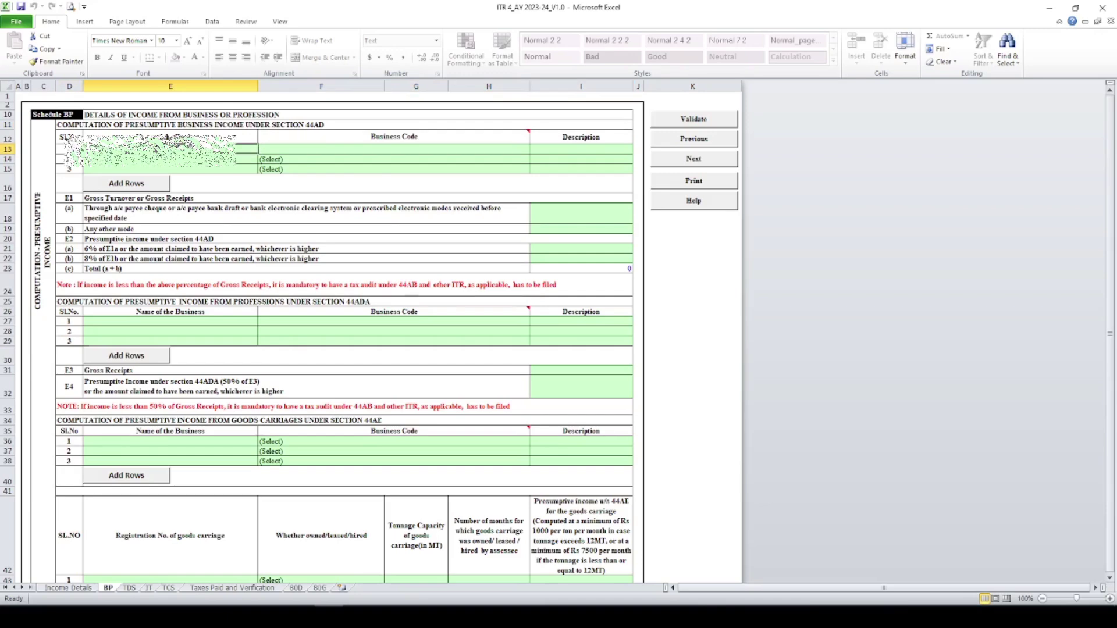
{"action": "key", "text": "Tab"}
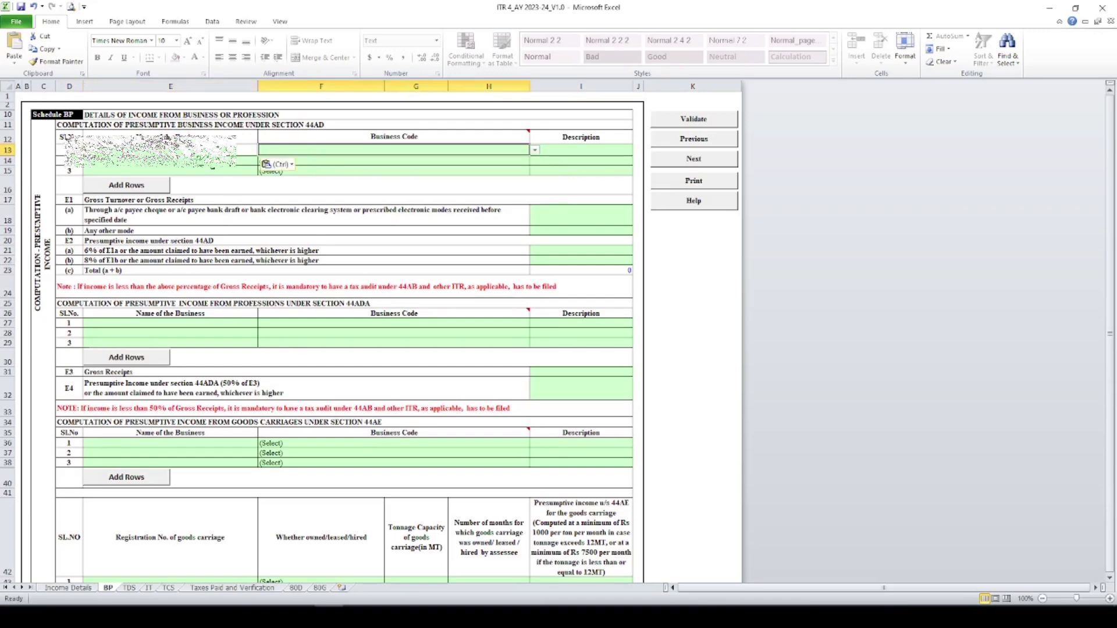
Step: Set Business Code F13 to 09028 Retail sale of other products n.e.c. from the dropdown list
{"action": "left_click", "coordinate": [160, 153]}
{"action": "left_click", "coordinate": [356, 149]}
{"action": "left_click", "coordinate": [534, 150]}
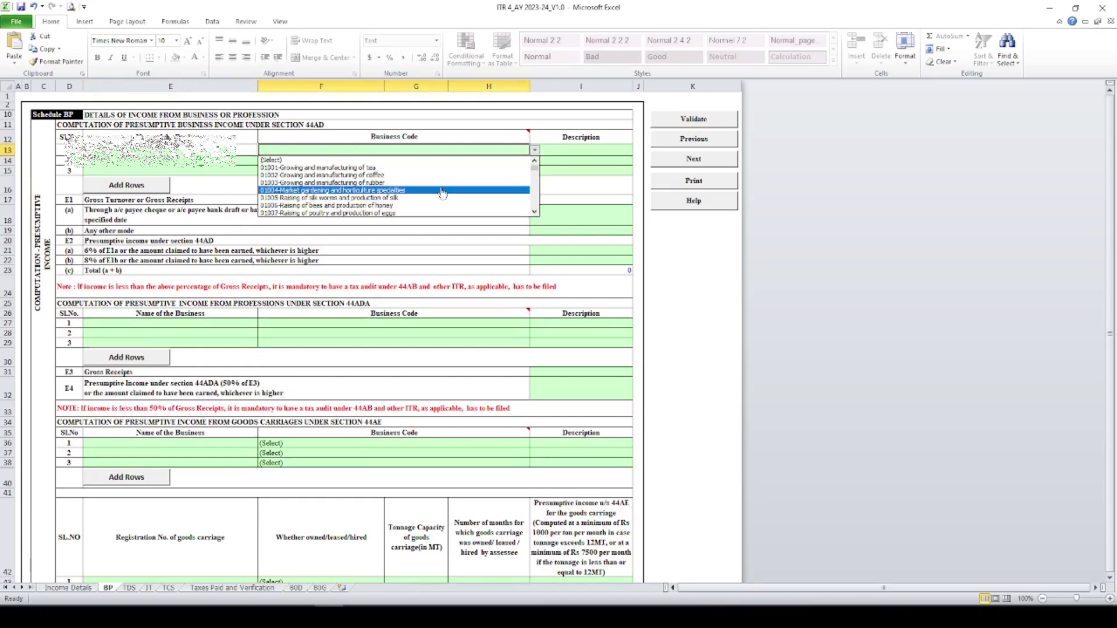
{"action": "left_click", "coordinate": [535, 212]}
{"action": "left_click", "coordinate": [534, 213]}
{"action": "left_click", "coordinate": [535, 213]}
{"action": "left_click", "coordinate": [535, 213]}
{"action": "left_click", "coordinate": [535, 213]}
{"action": "left_click", "coordinate": [535, 213]}
{"action": "left_click", "coordinate": [535, 213]}
{"action": "left_click", "coordinate": [535, 212]}
{"action": "left_click", "coordinate": [534, 213]}
{"action": "left_click", "coordinate": [535, 213]}
{"action": "left_click", "coordinate": [535, 213]}
{"action": "left_click", "coordinate": [534, 213]}
{"action": "left_click", "coordinate": [534, 213]}
{"action": "left_click", "coordinate": [535, 213]}
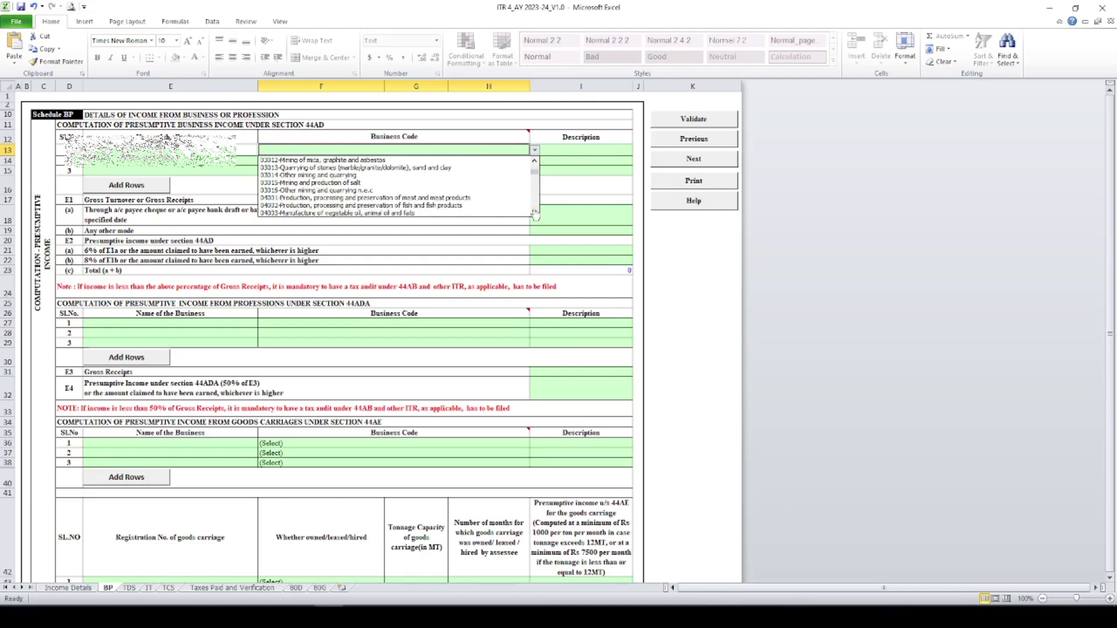
{"action": "left_click", "coordinate": [534, 213]}
{"action": "left_click", "coordinate": [534, 213]}
{"action": "left_click", "coordinate": [535, 213]}
{"action": "left_click", "coordinate": [534, 213]}
{"action": "left_click", "coordinate": [534, 212]}
{"action": "left_click", "coordinate": [535, 213]}
{"action": "left_click", "coordinate": [535, 213]}
{"action": "left_click", "coordinate": [534, 213]}
{"action": "left_click", "coordinate": [534, 213]}
{"action": "left_click", "coordinate": [534, 213]}
{"action": "left_click", "coordinate": [535, 212]}
{"action": "left_click", "coordinate": [535, 213]}
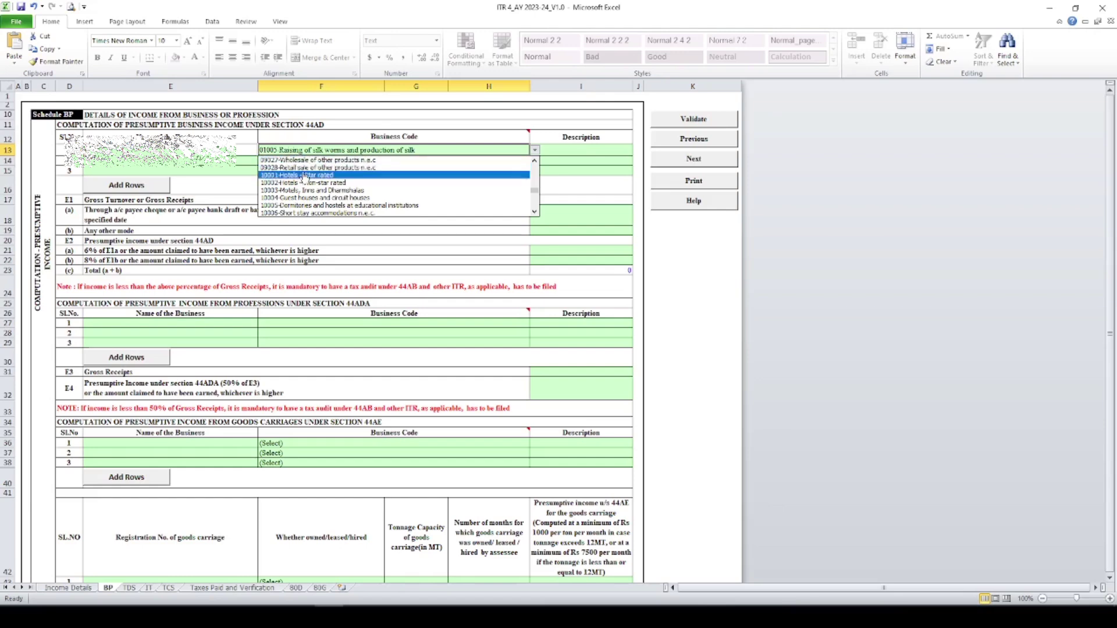
{"action": "left_click", "coordinate": [308, 167]}
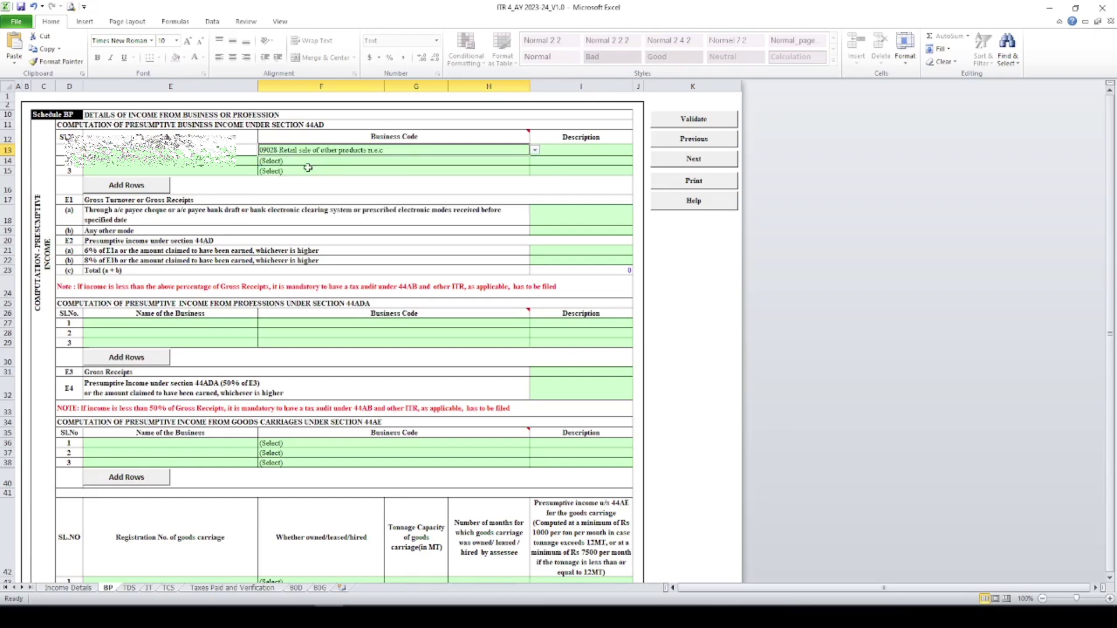
{"action": "left_click", "coordinate": [578, 148]}
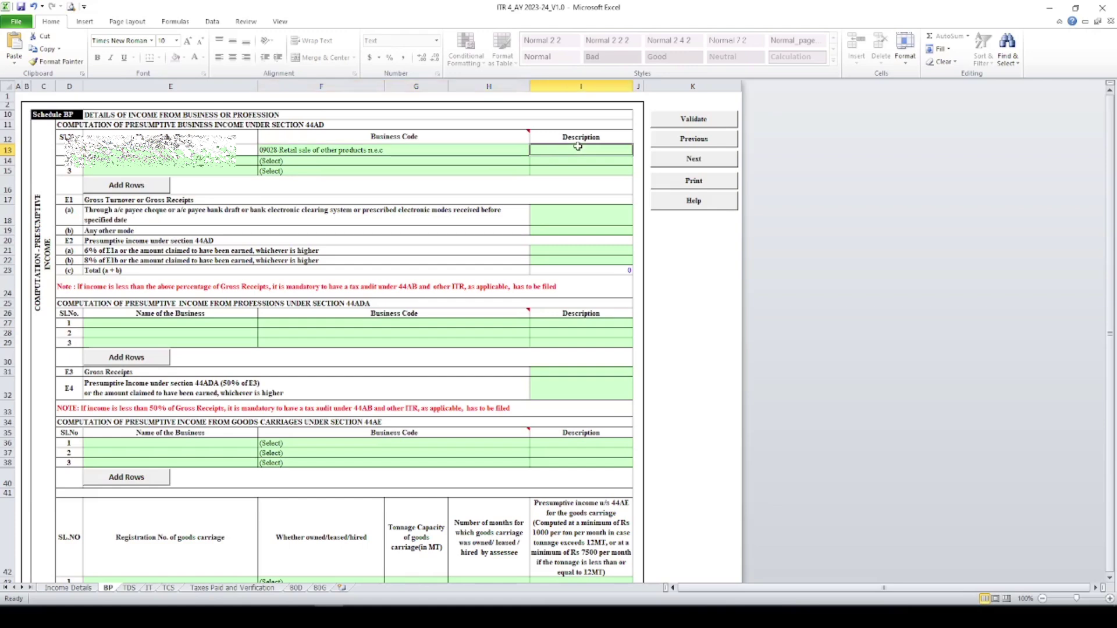
Step: Enter CLOTHS as the first business description, then look up turnover in the Word computation
{"action": "type", "text": "CLOTHS"}
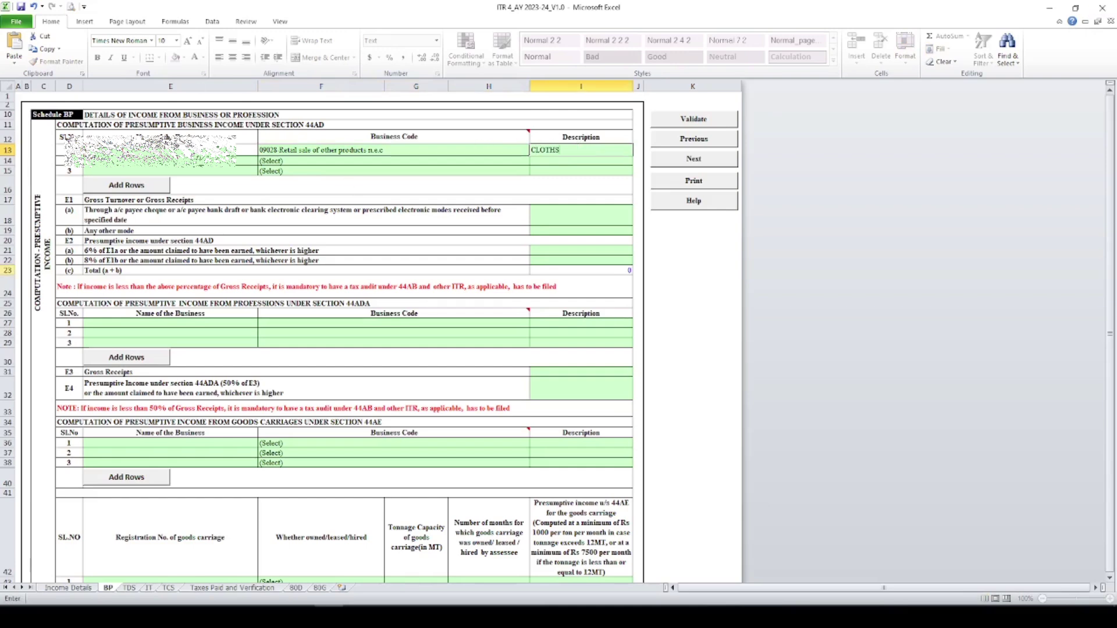
{"action": "left_click", "coordinate": [137, 240]}
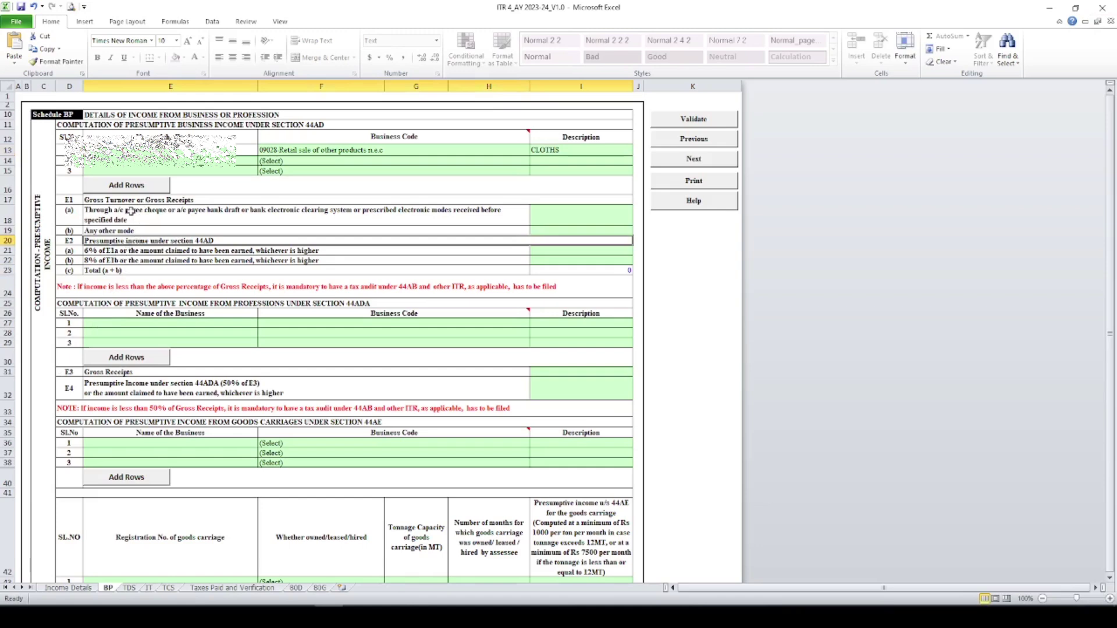
{"action": "left_click", "coordinate": [129, 213]}
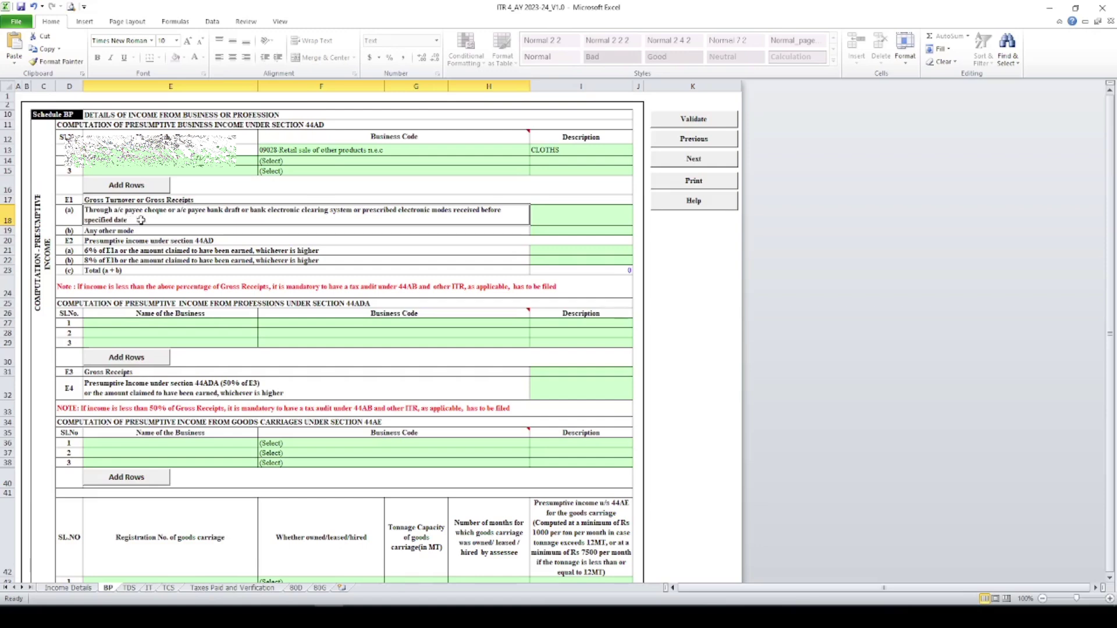
{"action": "left_click", "coordinate": [592, 216]}
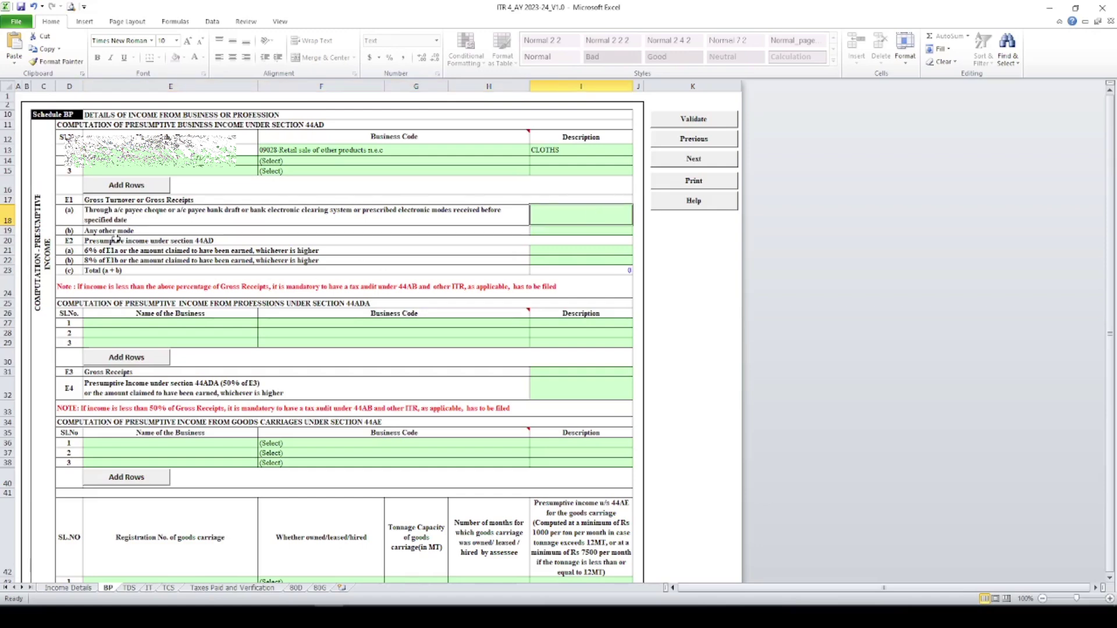
{"action": "left_click", "coordinate": [112, 232]}
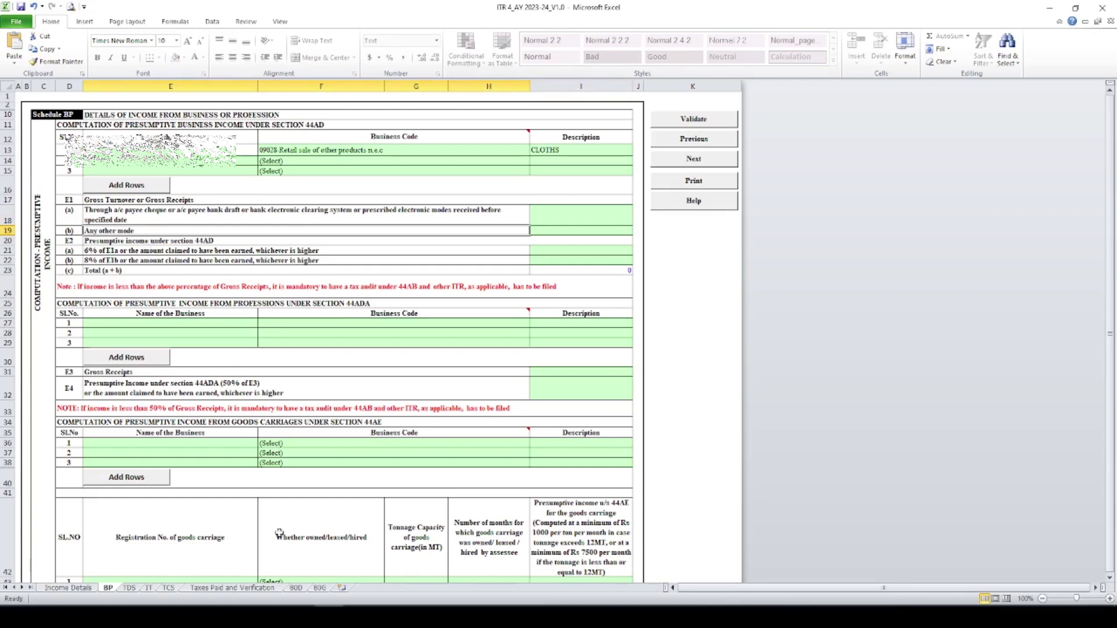
{"action": "left_click", "coordinate": [243, 616]}
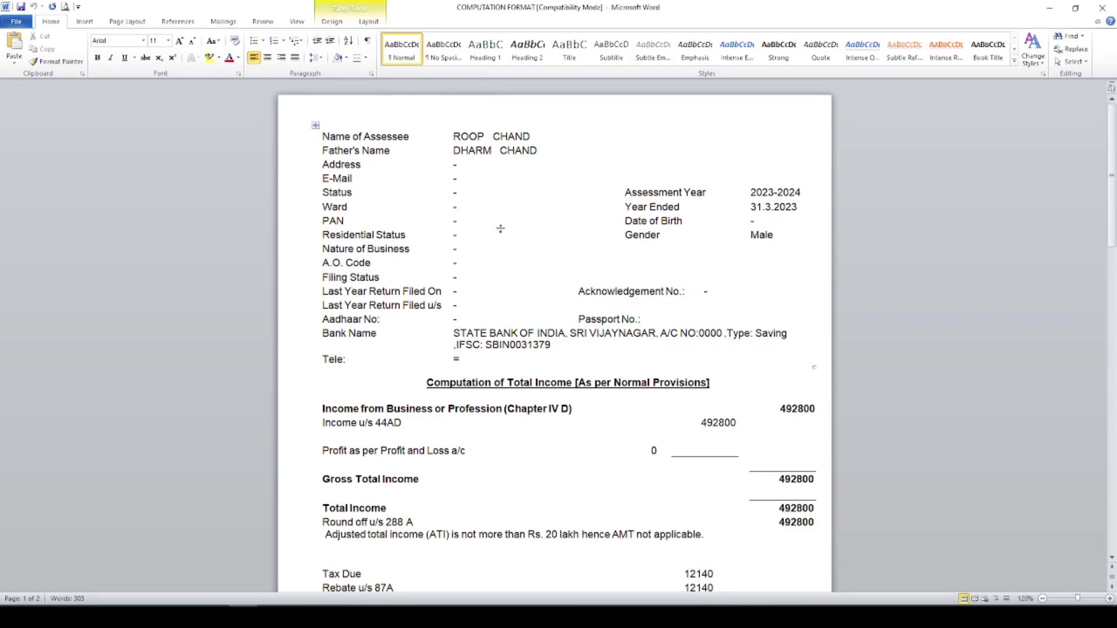
Step: Copy the 3825700 gross receipts/turnover figure from the Word computation, then return to Excel
{"action": "scroll", "coordinate": [543, 295], "scroll_direction": "down", "scroll_amount": 5}
{"action": "scroll", "coordinate": [549, 301], "scroll_direction": "down", "scroll_amount": 6}
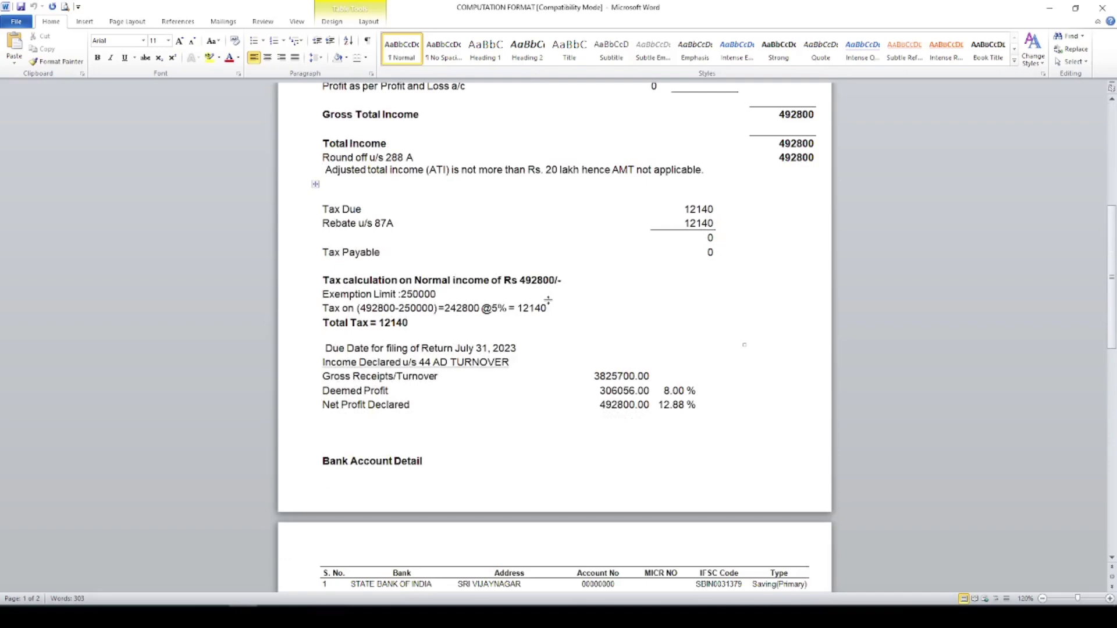
{"action": "scroll", "coordinate": [548, 299], "scroll_direction": "down", "scroll_amount": 5}
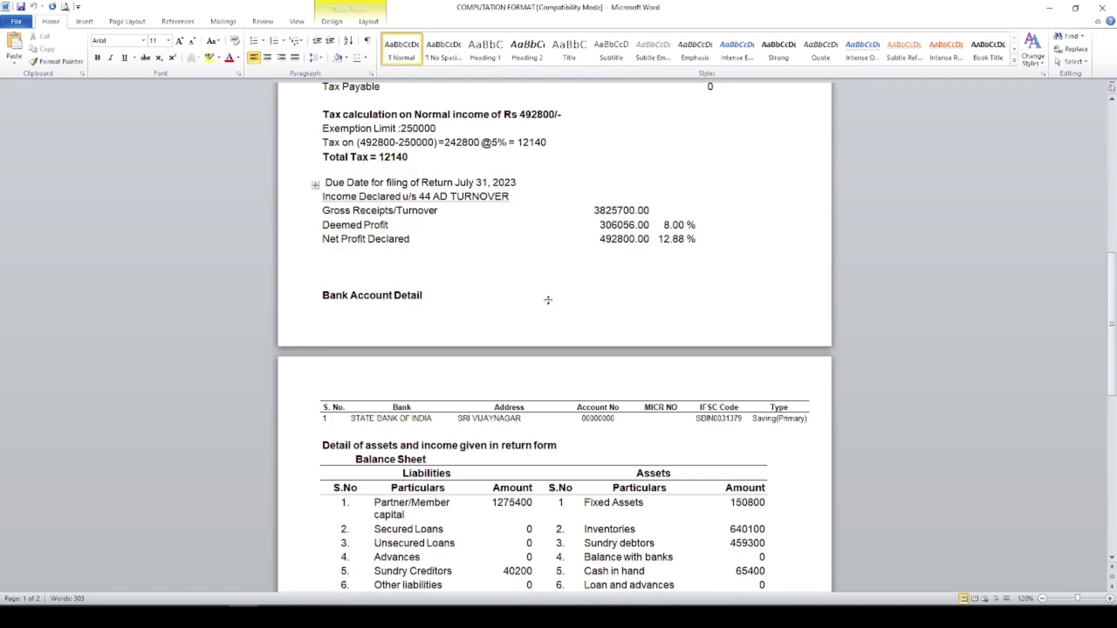
{"action": "scroll", "coordinate": [548, 300], "scroll_direction": "down", "scroll_amount": 1}
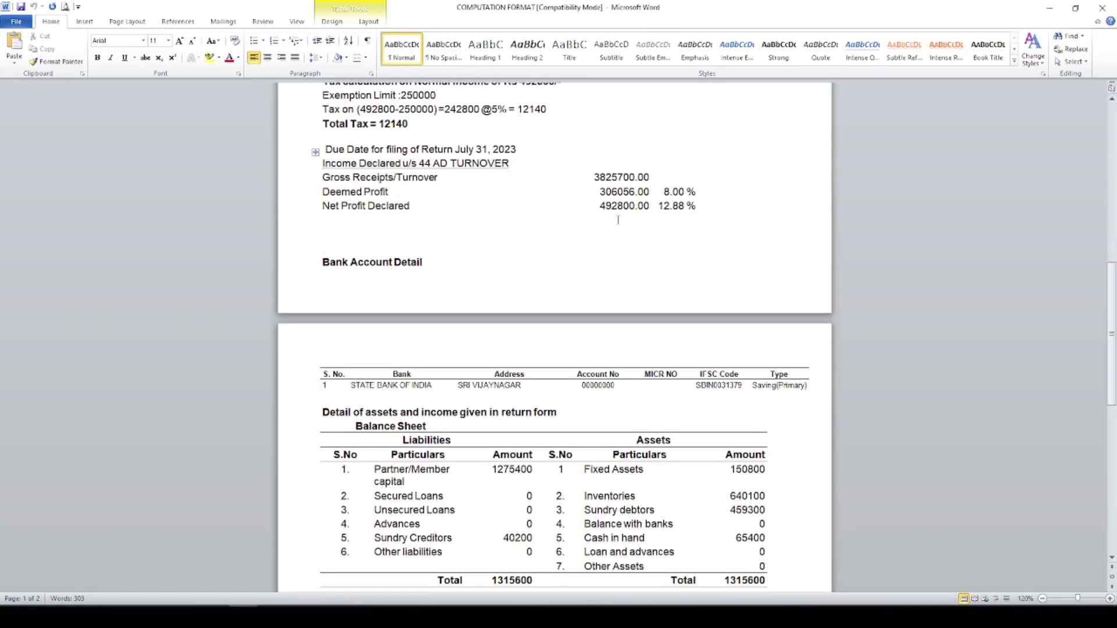
{"action": "scroll", "coordinate": [611, 278], "scroll_direction": "up", "scroll_amount": 2}
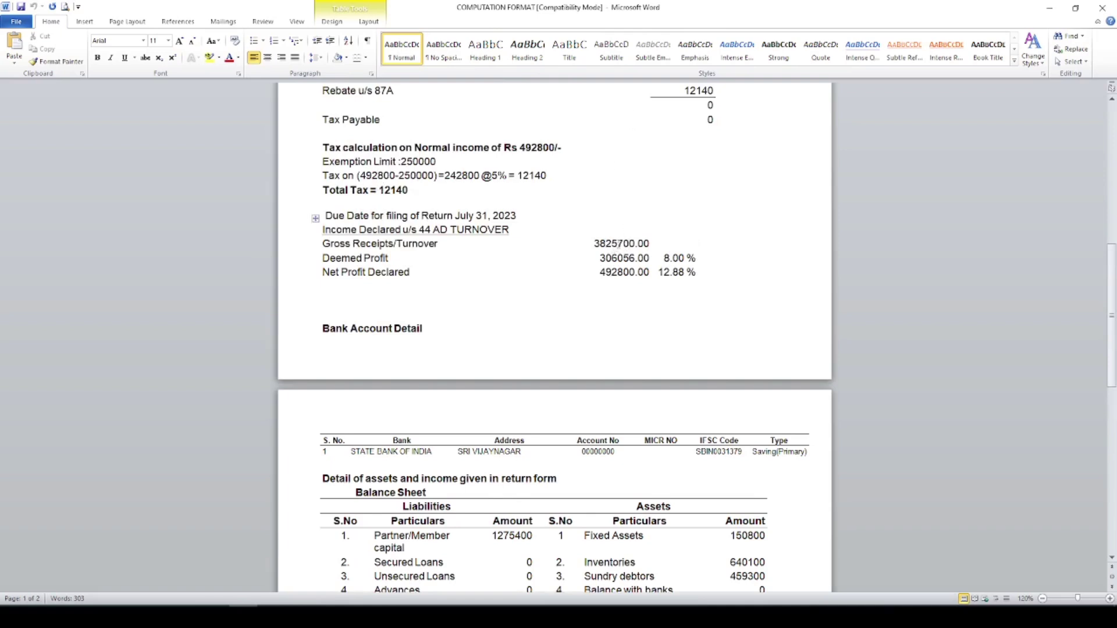
{"action": "double_click", "coordinate": [619, 244]}
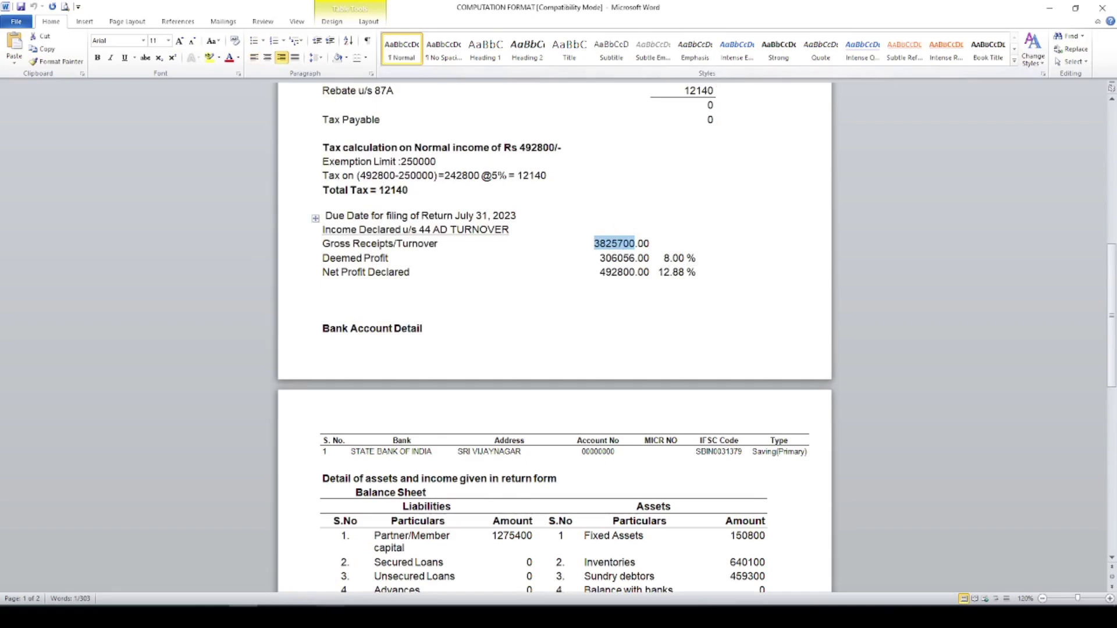
{"action": "key", "text": "alt+Tab"}
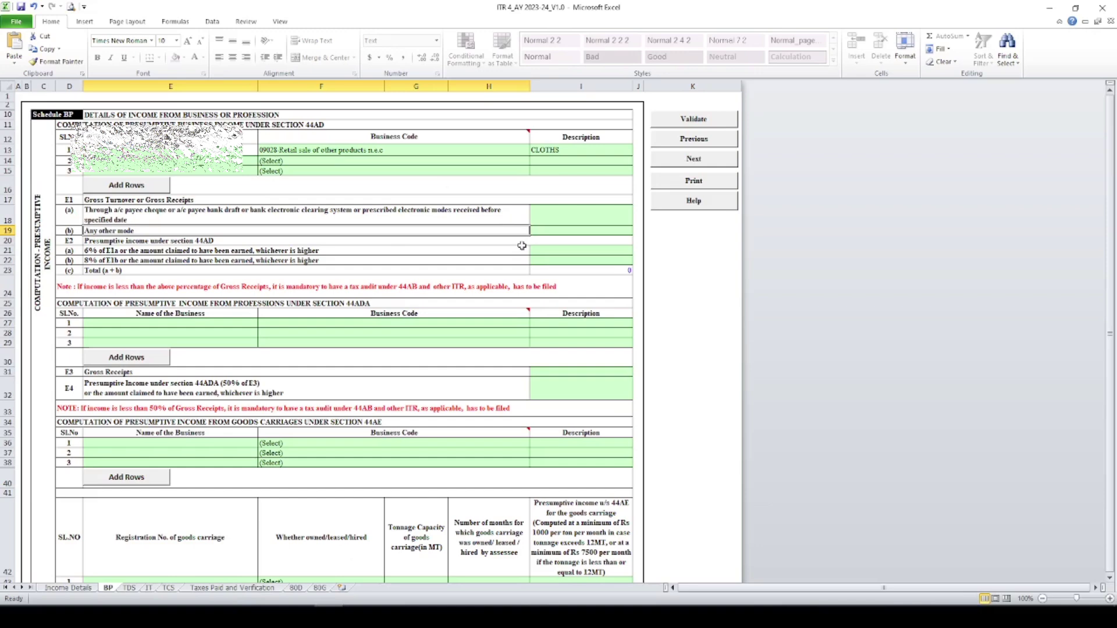
Step: Paste 3825700 as gross receipts received by any other mode
{"action": "left_click", "coordinate": [550, 230]}
{"action": "type", "text": "3025700"}
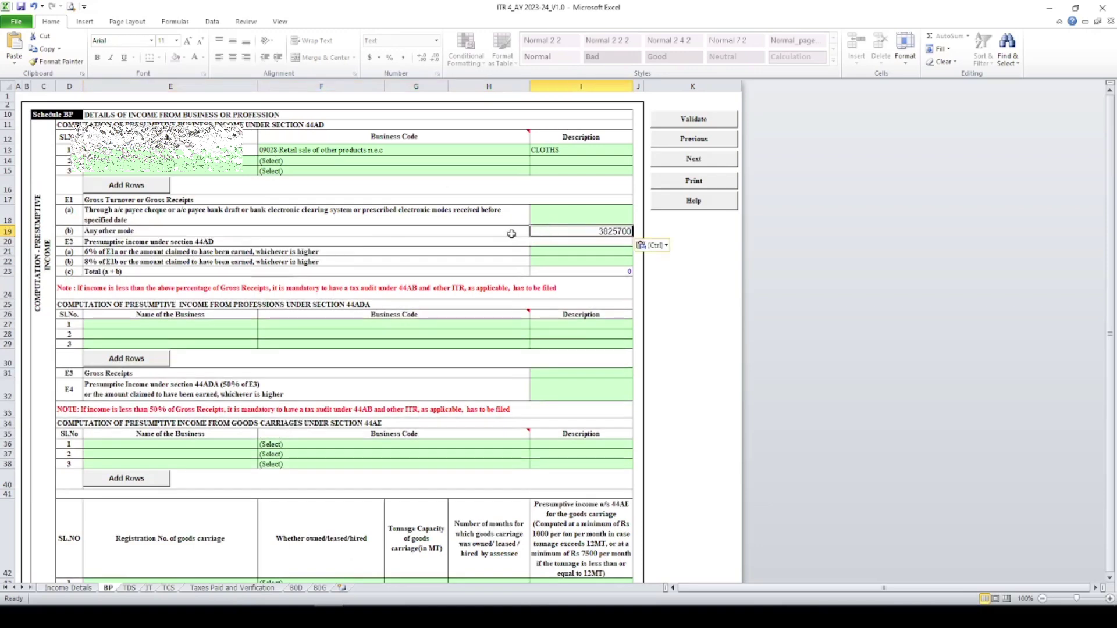
{"action": "key", "text": "Return"}
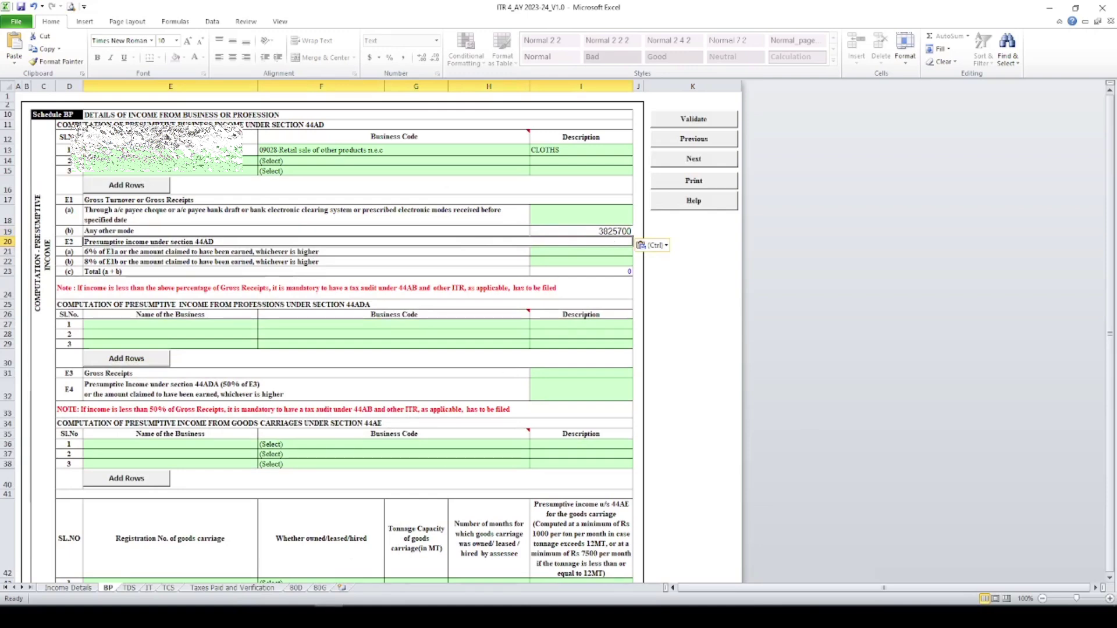
Step: Check the 492800 net profit in Word and enter it as 8% presumptive income
{"action": "key", "text": "alt+Tab"}
{"action": "double_click", "coordinate": [611, 273]}
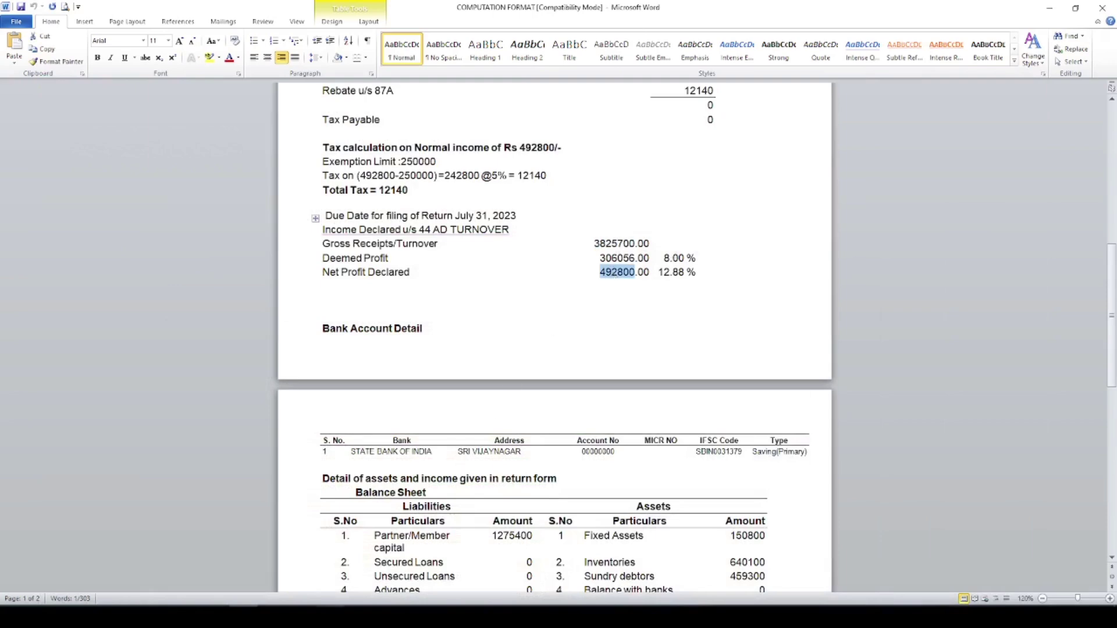
{"action": "key", "text": "alt+Tab"}
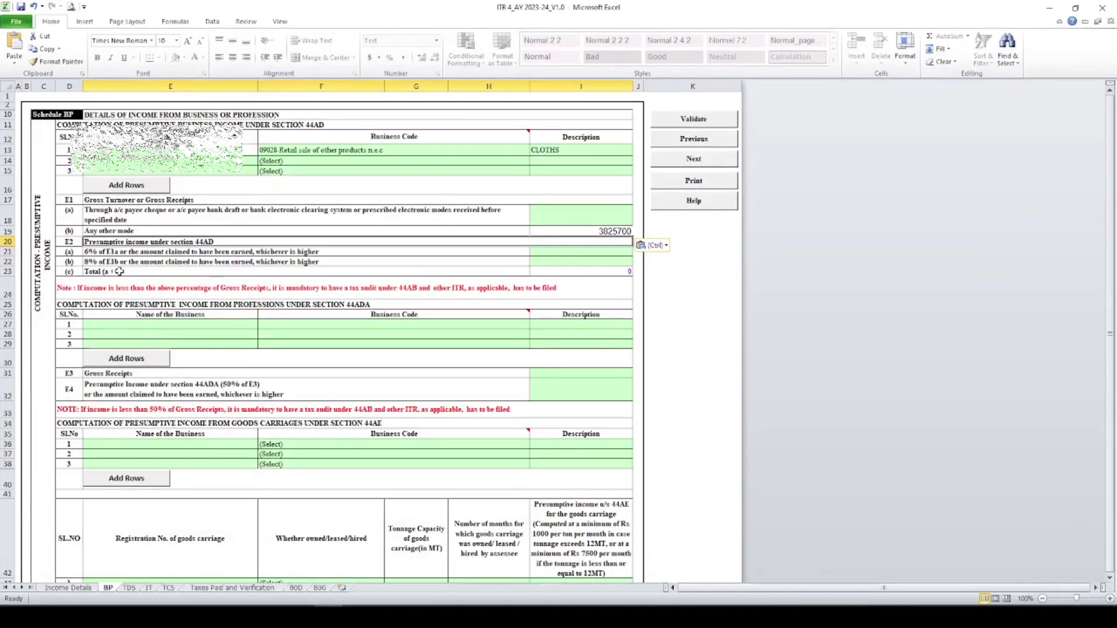
{"action": "left_click", "coordinate": [597, 261]}
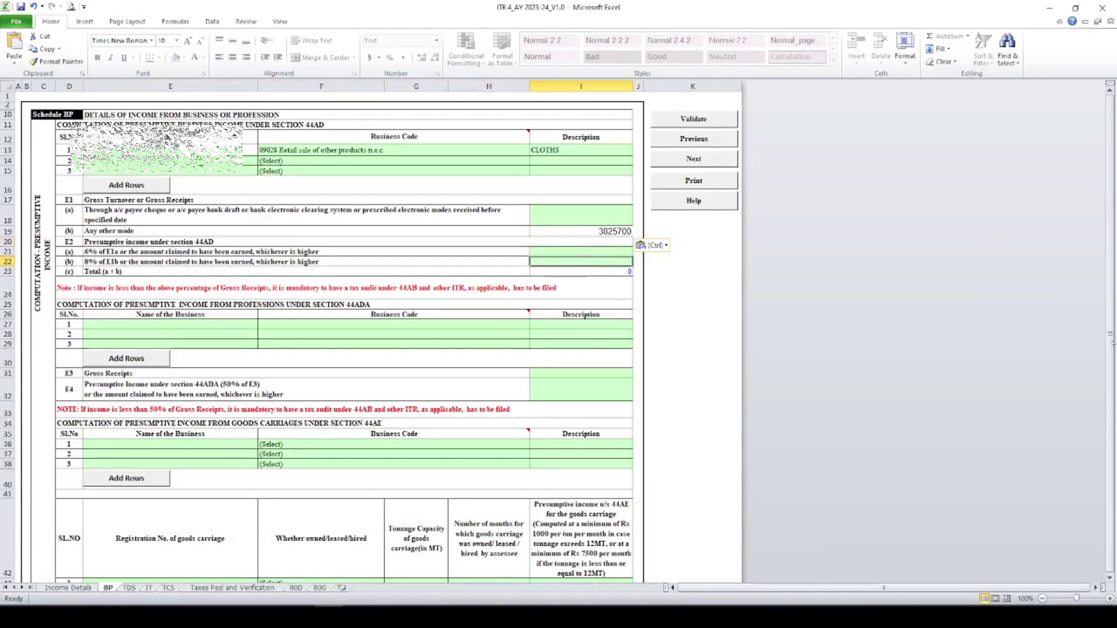
{"action": "type", "text": "492800"}
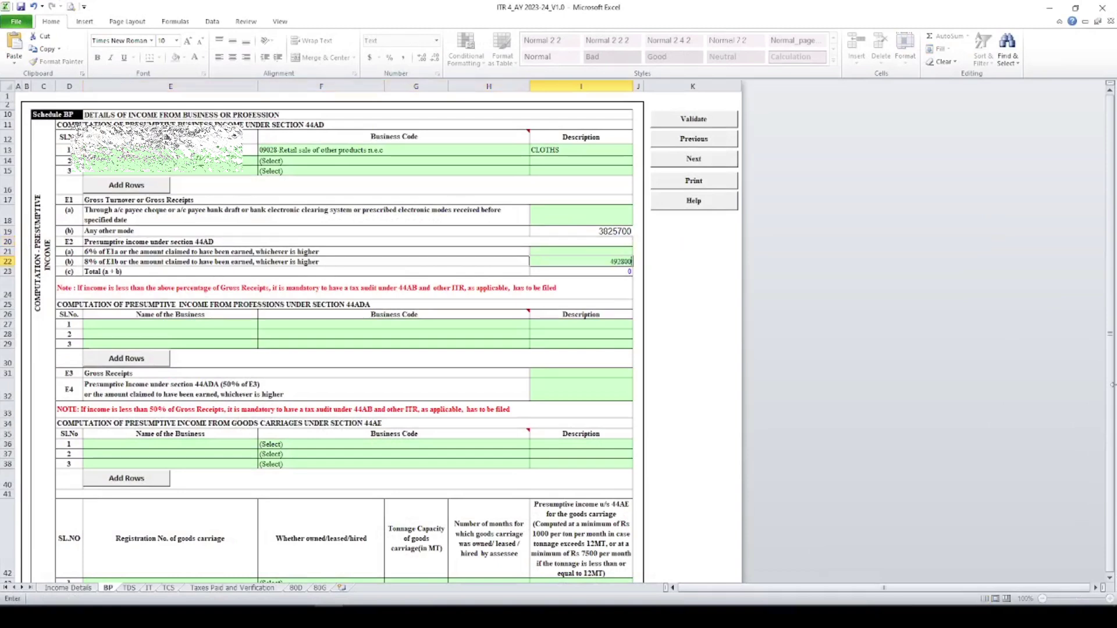
{"action": "key", "text": "Return"}
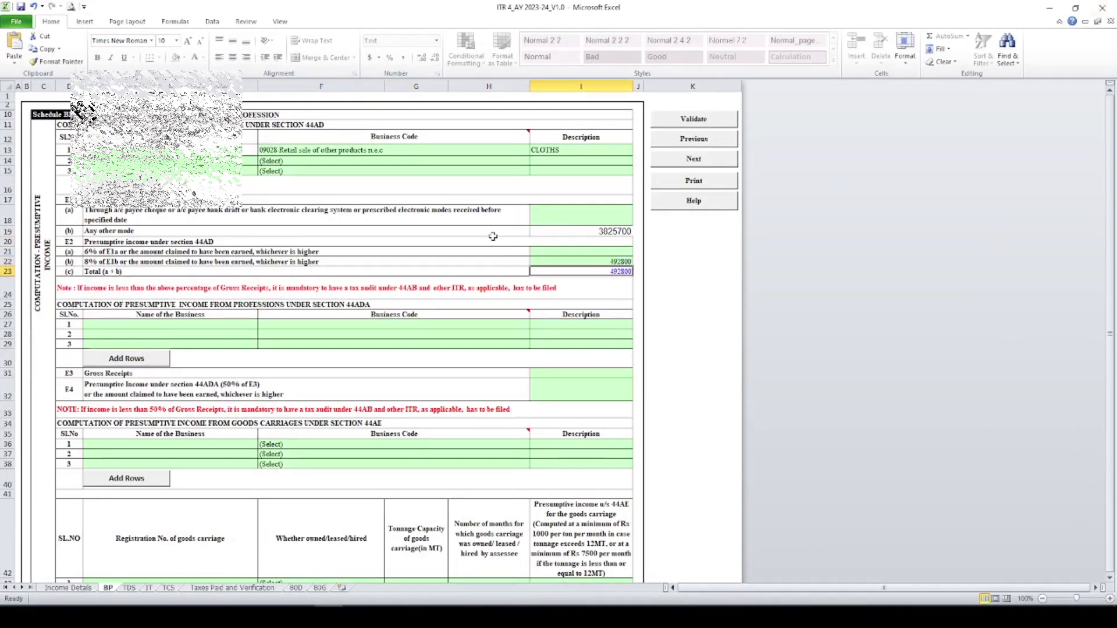
{"action": "scroll", "coordinate": [529, 228], "scroll_direction": "down", "scroll_amount": 1}
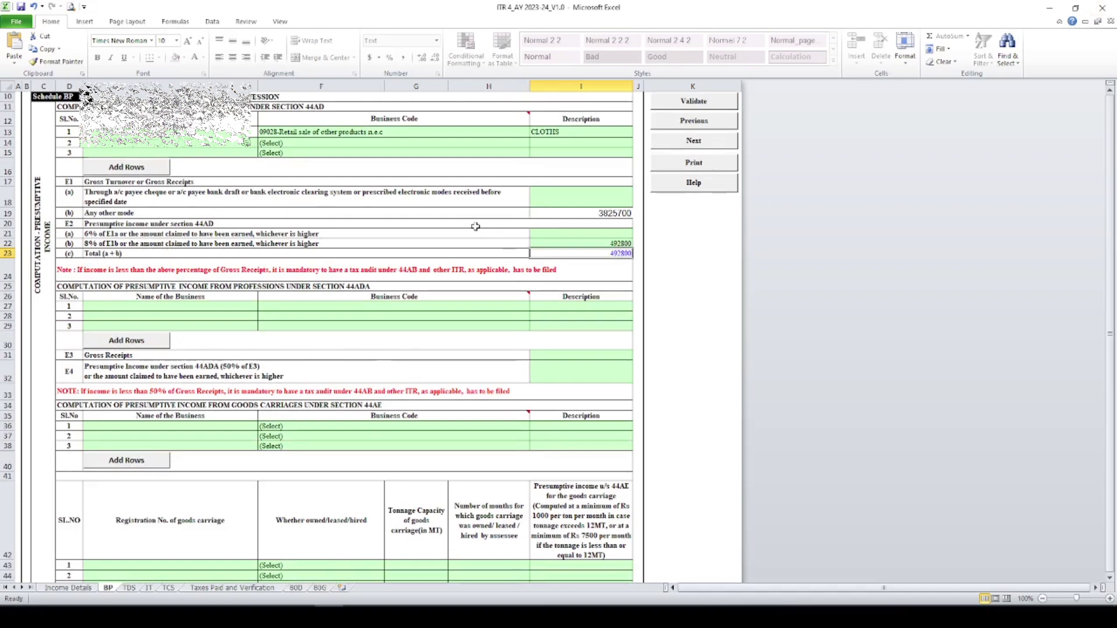
{"action": "left_click", "coordinate": [348, 287]}
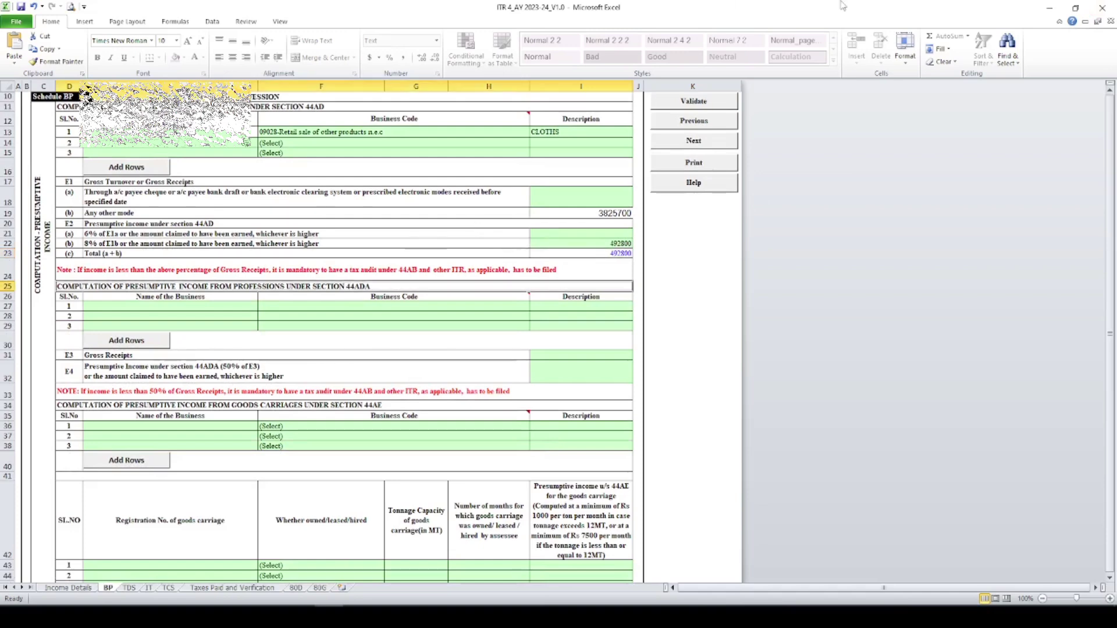
{"action": "left_click", "coordinate": [238, 307]}
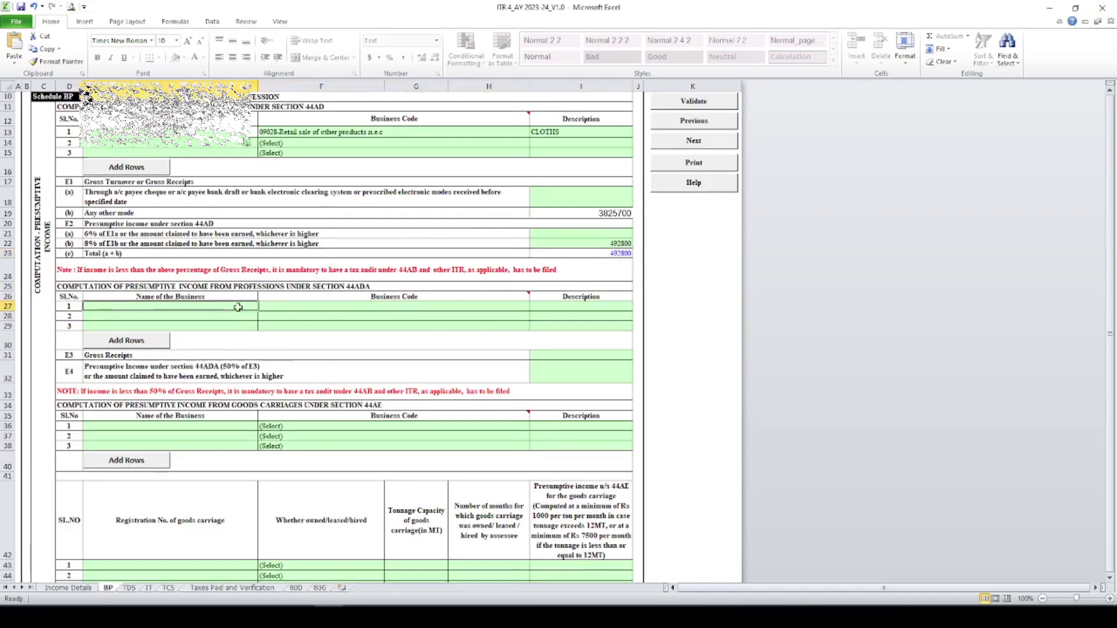
{"action": "left_click", "coordinate": [310, 307]}
{"action": "left_click", "coordinate": [535, 307]}
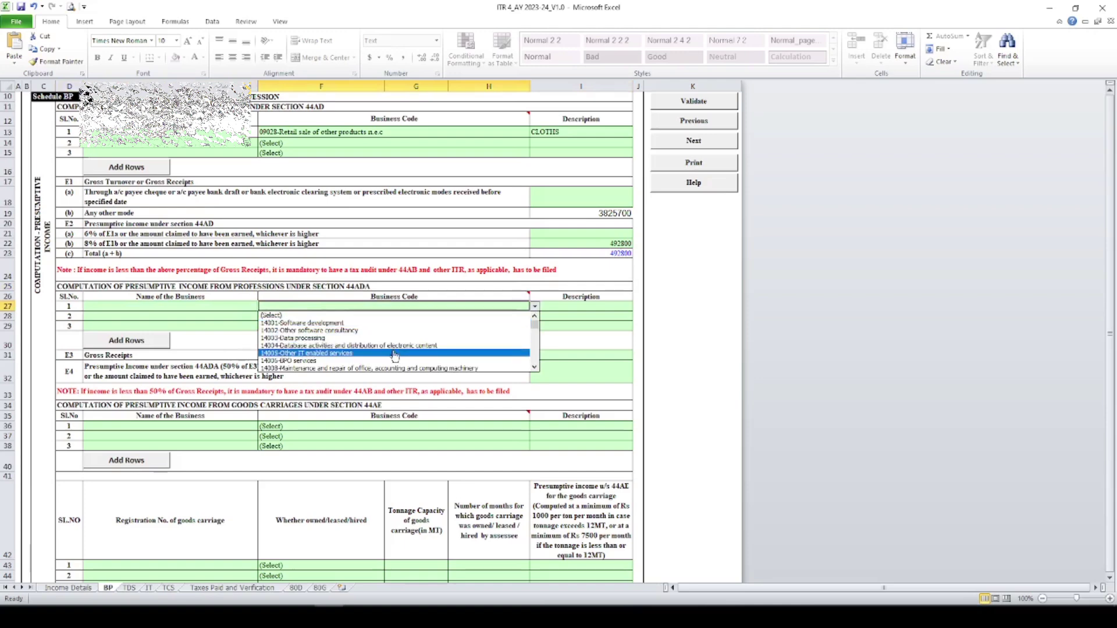
{"action": "scroll", "coordinate": [395, 356], "scroll_direction": "down", "scroll_amount": 1}
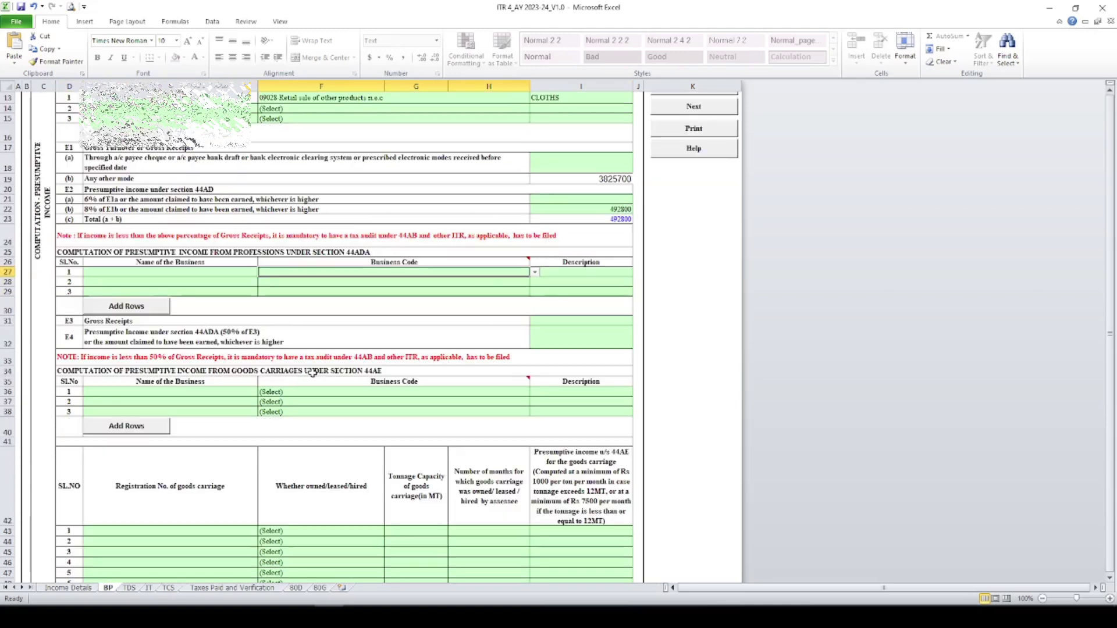
{"action": "left_click", "coordinate": [535, 273]}
{"action": "left_click", "coordinate": [535, 333]}
{"action": "left_click", "coordinate": [535, 333]}
{"action": "left_click", "coordinate": [535, 333]}
{"action": "left_click", "coordinate": [535, 333]}
{"action": "left_click", "coordinate": [536, 333]}
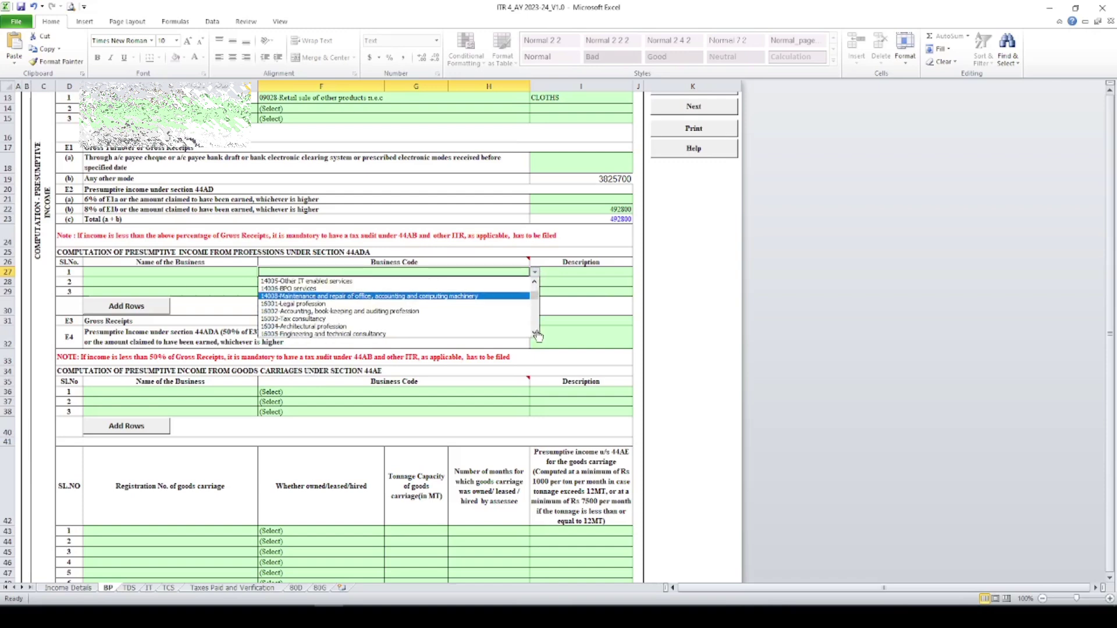
{"action": "left_click_drag", "start_coordinate": [535, 333], "coordinate": [535, 334]}
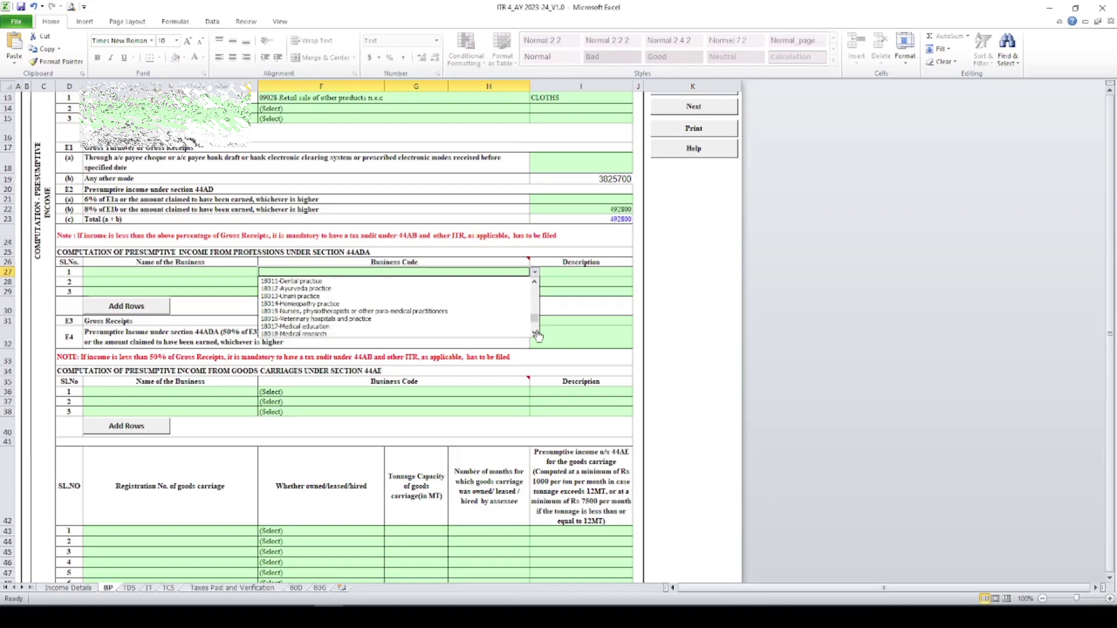
{"action": "left_click", "coordinate": [574, 271]}
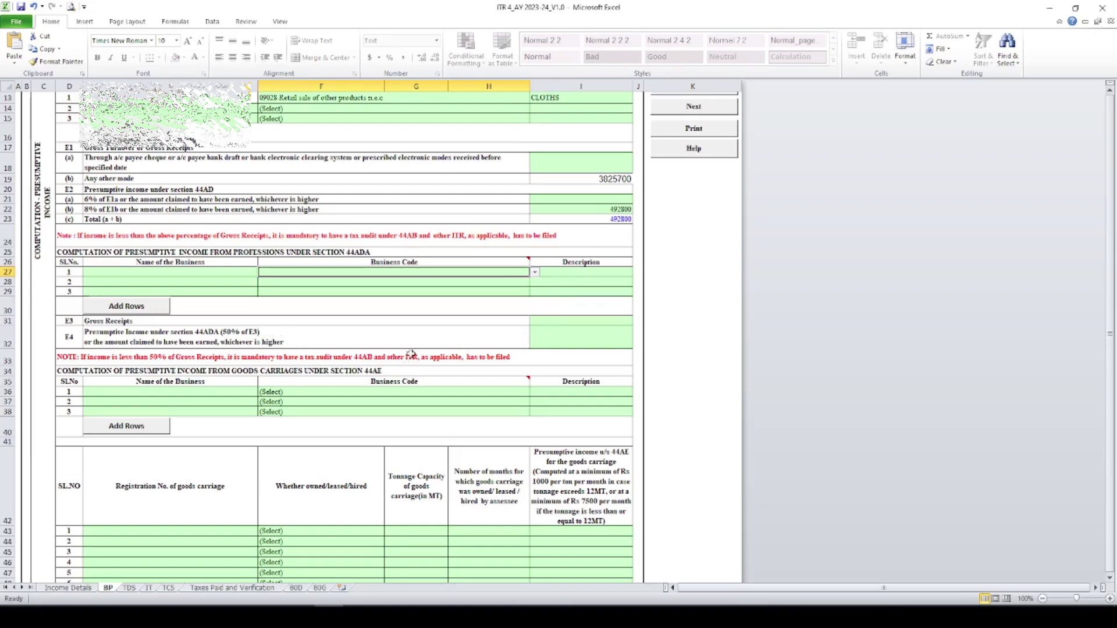
{"action": "left_click", "coordinate": [238, 331]}
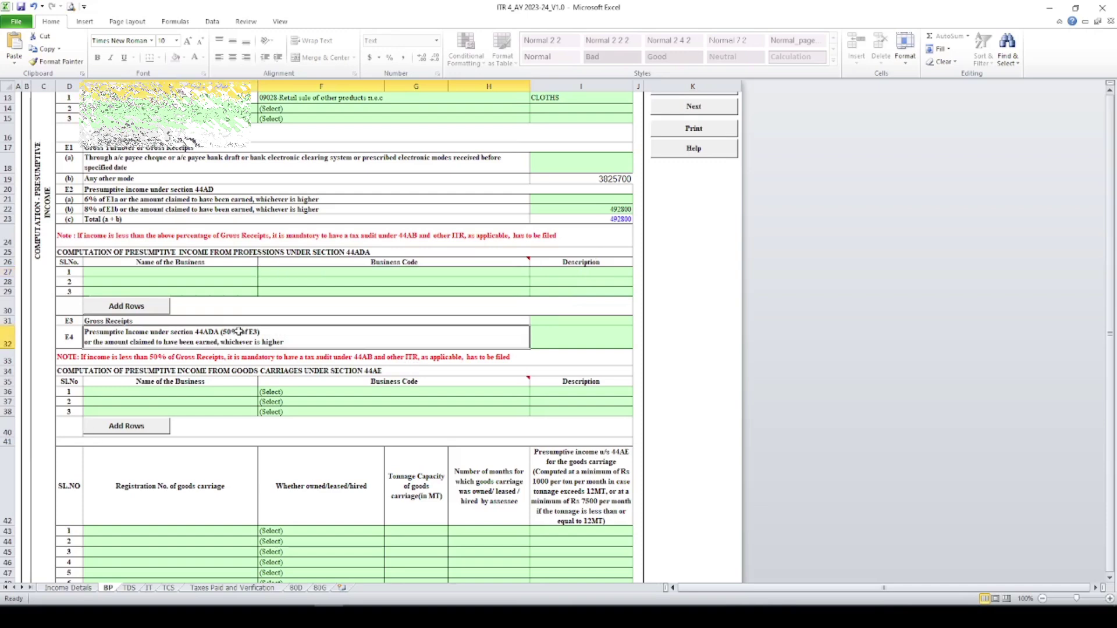
{"action": "left_click", "coordinate": [579, 321]}
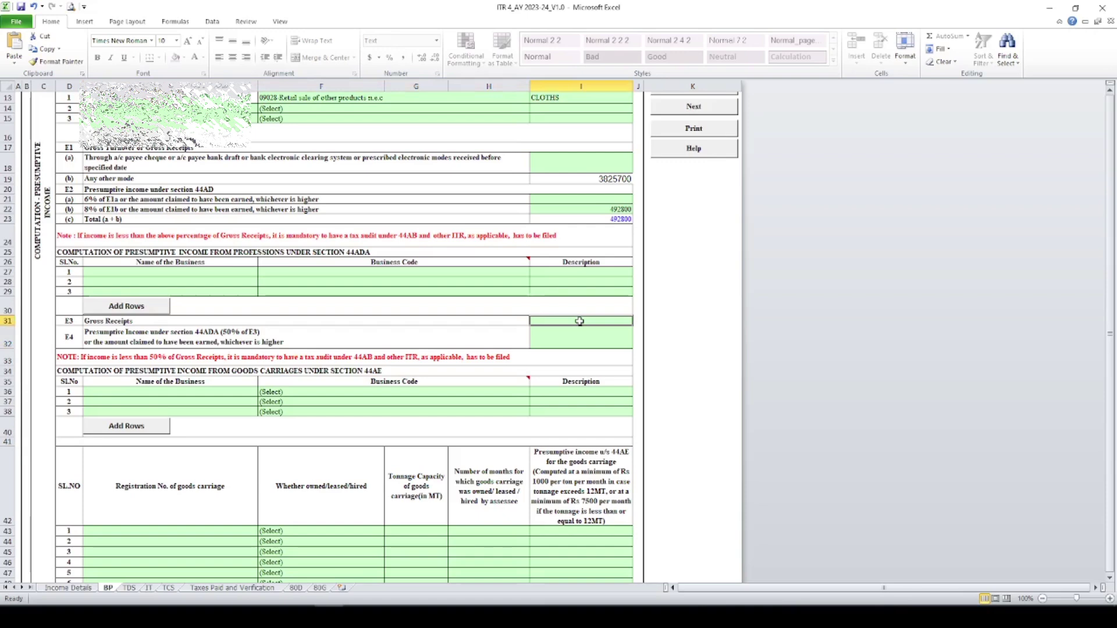
{"action": "scroll", "coordinate": [465, 335], "scroll_direction": "down", "scroll_amount": 1}
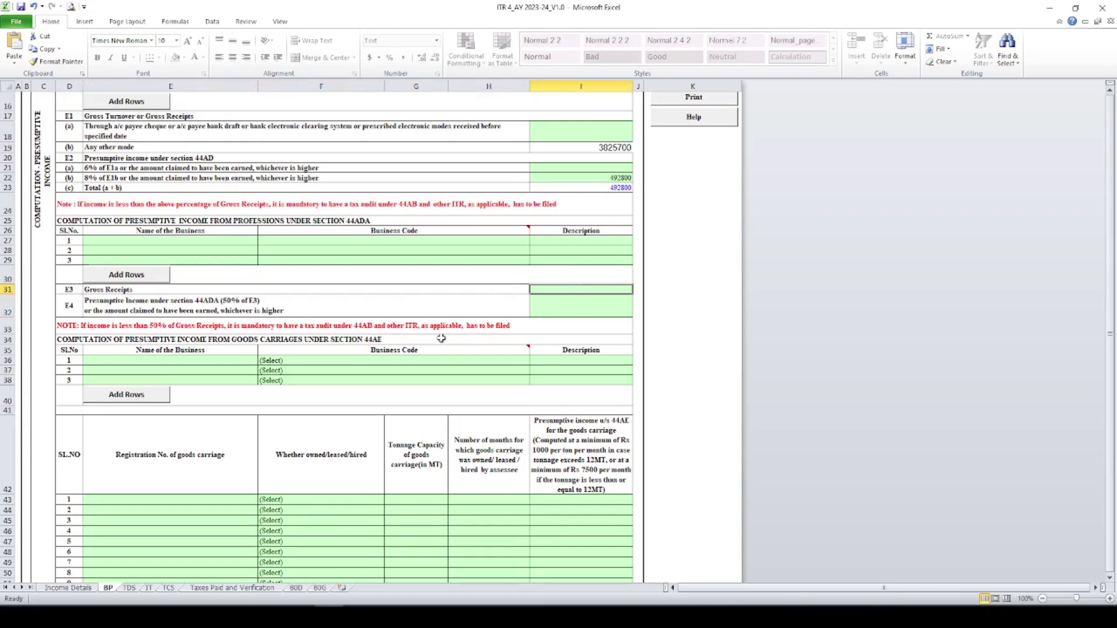
{"action": "left_click", "coordinate": [368, 338]}
{"action": "left_click", "coordinate": [340, 361]}
{"action": "left_click", "coordinate": [534, 361]}
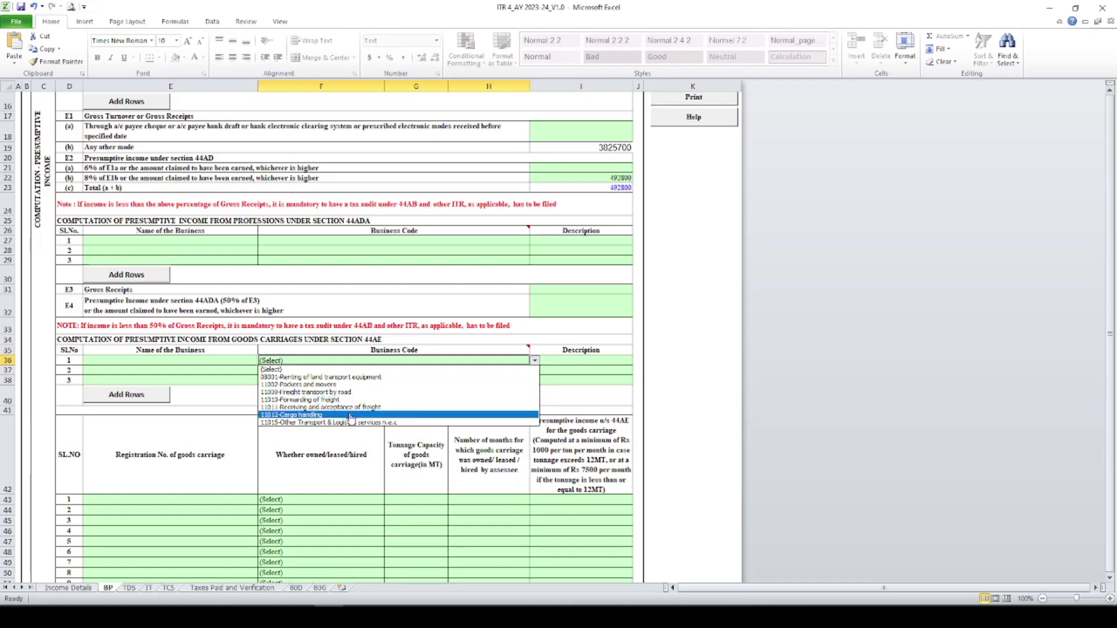
{"action": "key", "text": "Escape"}
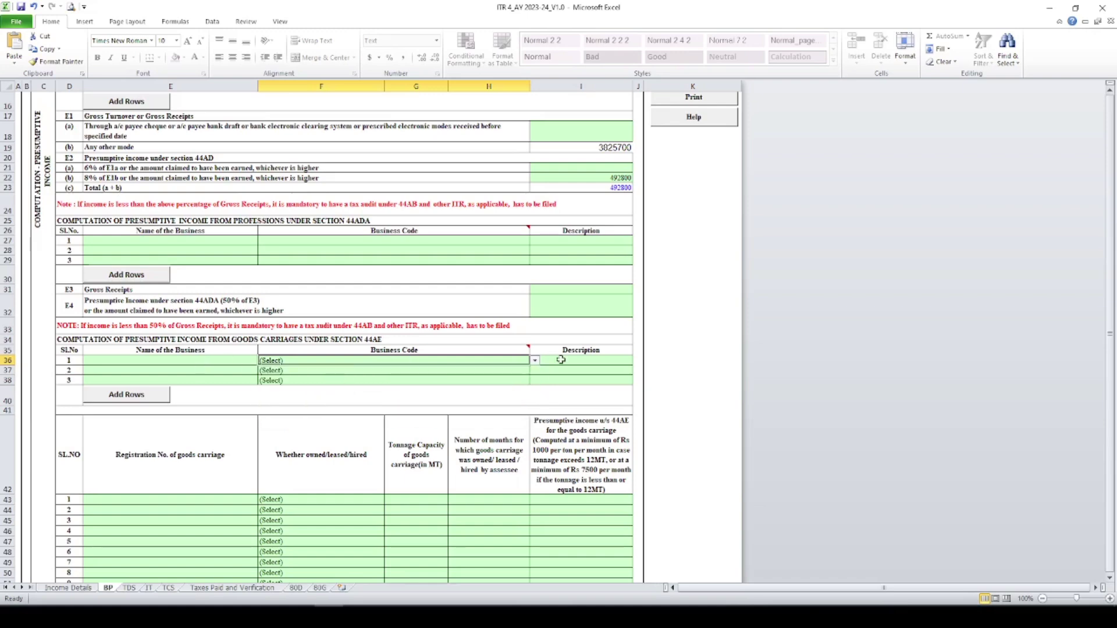
{"action": "scroll", "coordinate": [473, 406], "scroll_direction": "down", "scroll_amount": 2}
{"action": "left_click", "coordinate": [182, 419]}
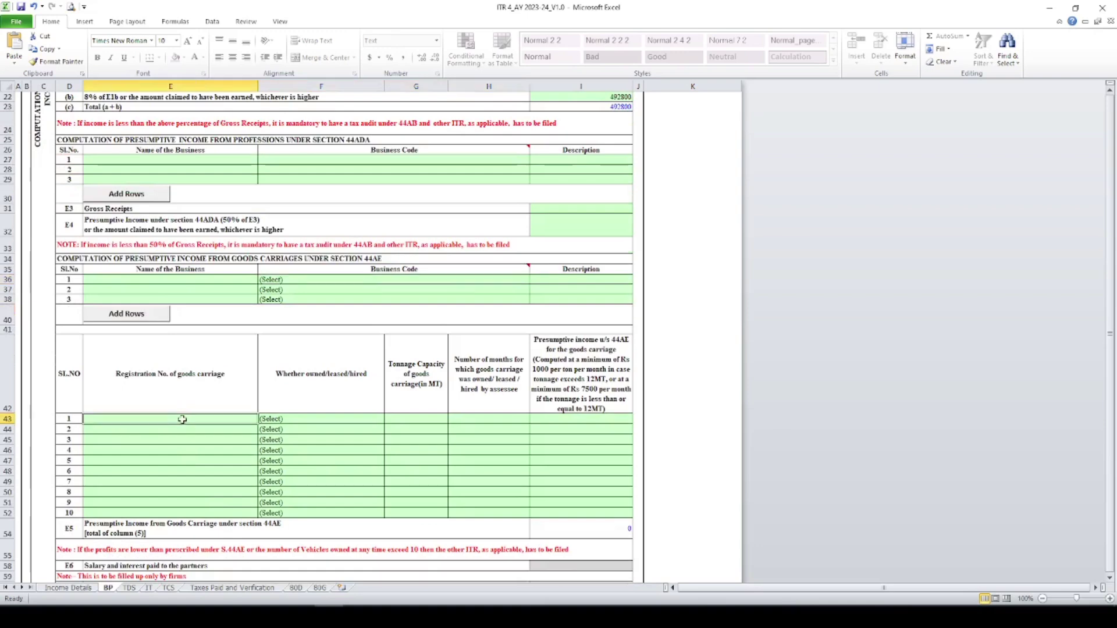
{"action": "left_click", "coordinate": [332, 422]}
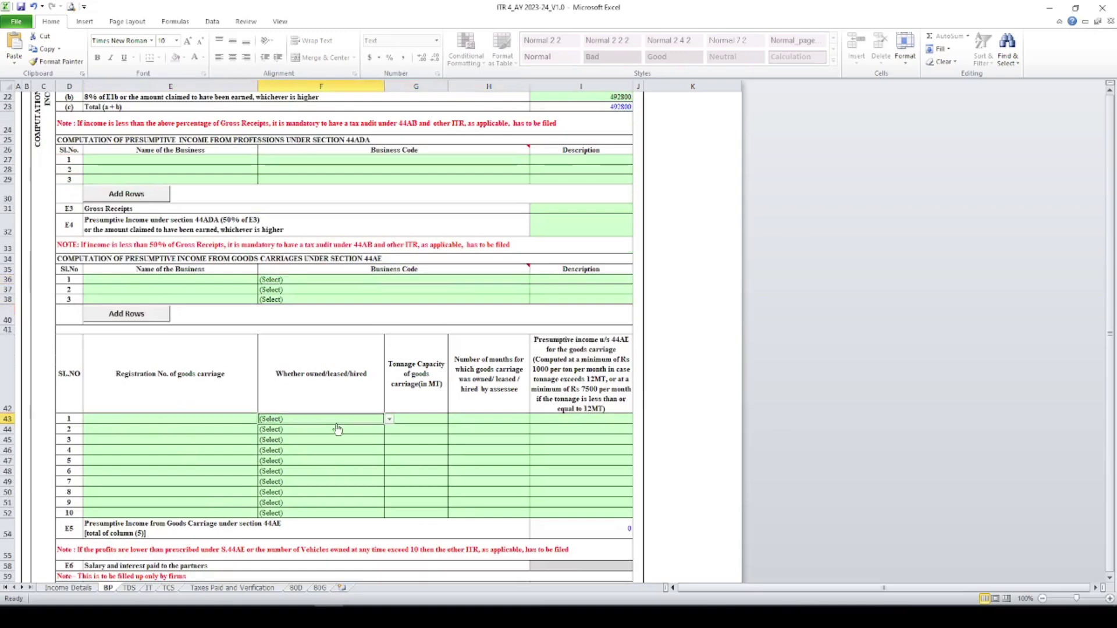
{"action": "left_click", "coordinate": [389, 420]}
{"action": "left_click", "coordinate": [389, 419]}
{"action": "left_click", "coordinate": [421, 420]}
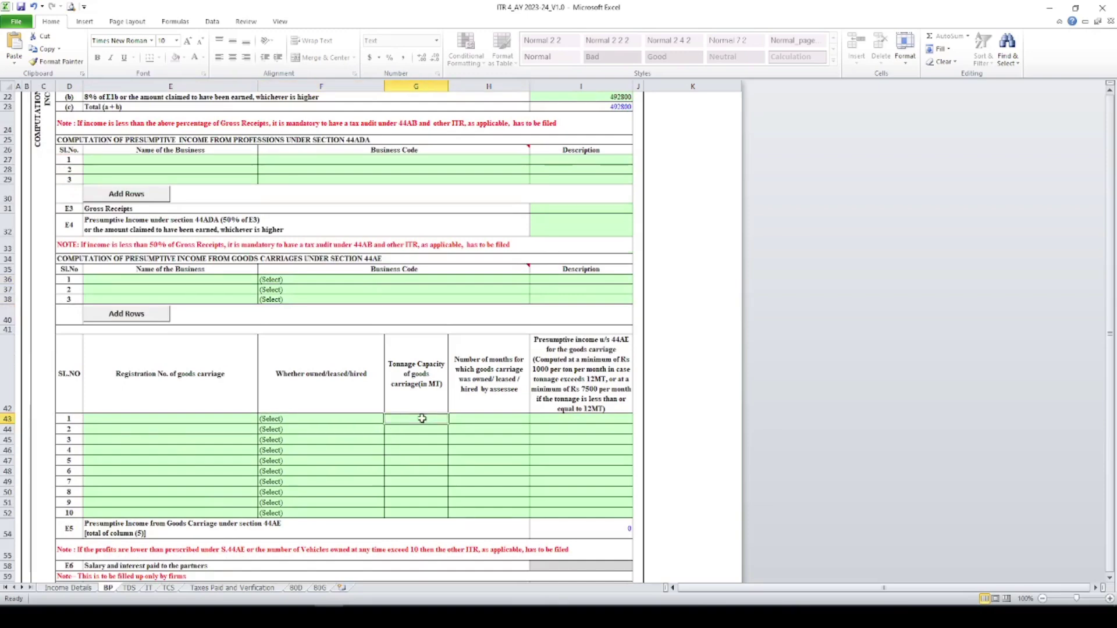
{"action": "left_click", "coordinate": [486, 418]}
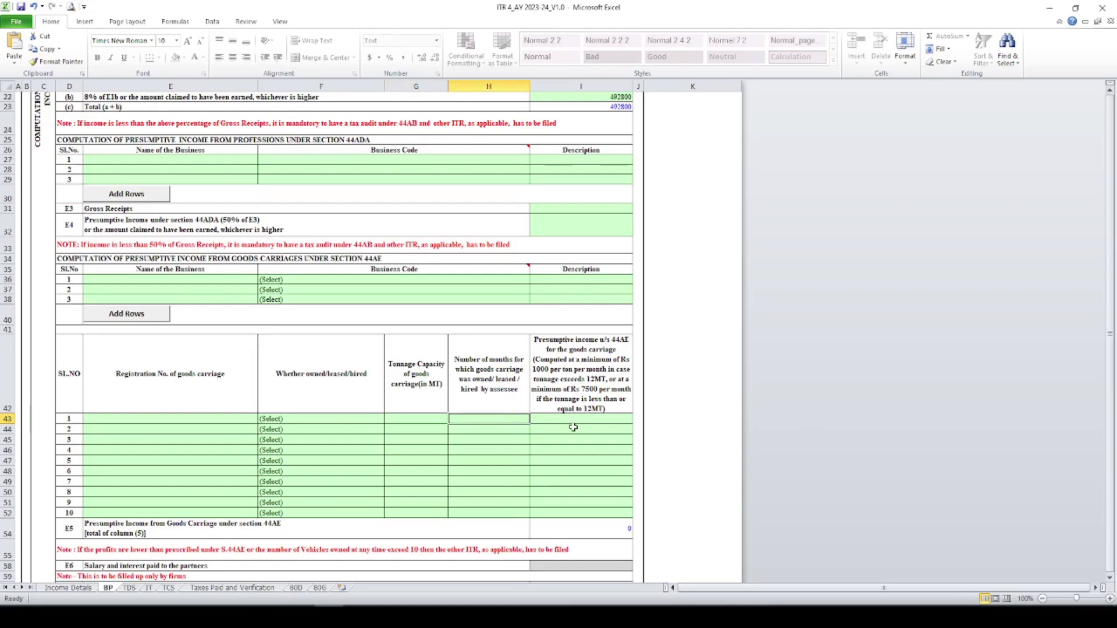
{"action": "left_click", "coordinate": [592, 384]}
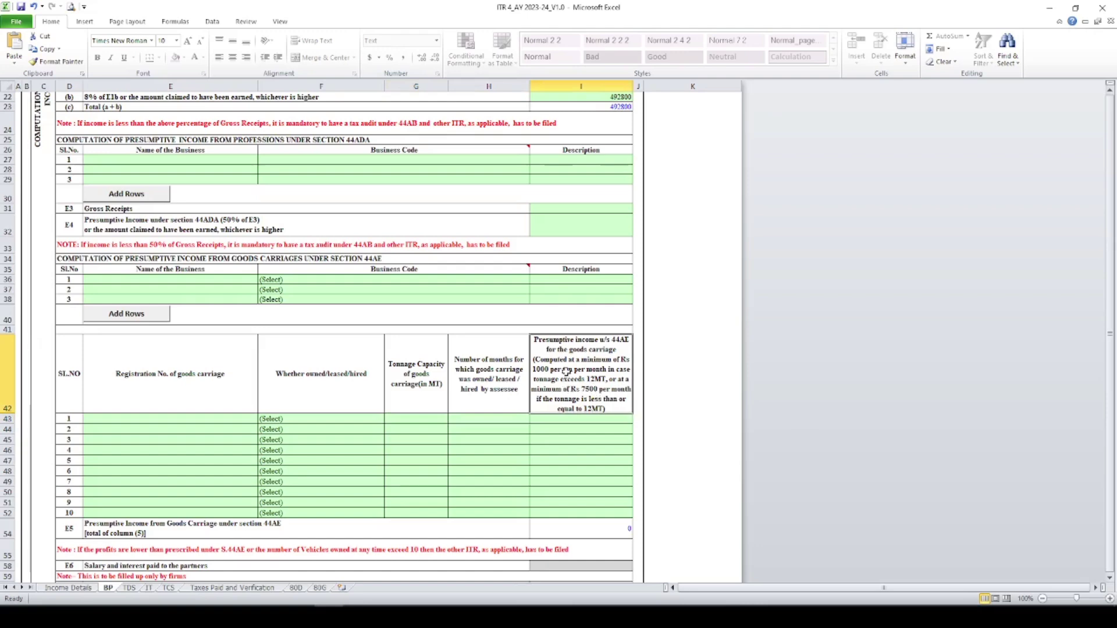
{"action": "scroll", "coordinate": [449, 304], "scroll_direction": "down", "scroll_amount": 3}
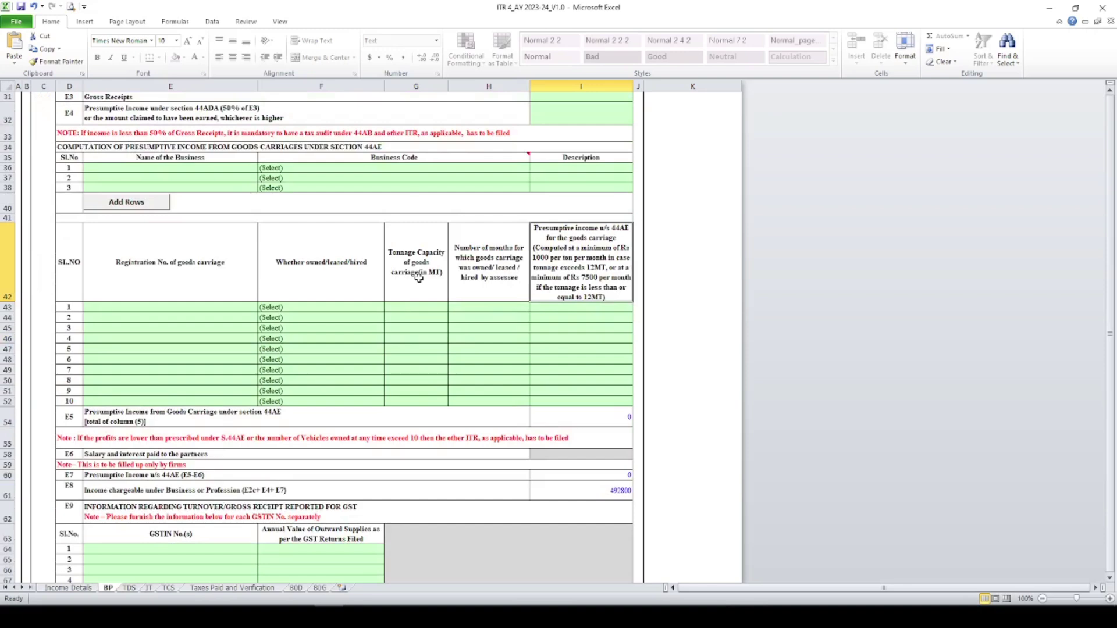
Step: Scroll past the GST turnover section to the empty Financial Particulars and select partners' capital cell I82
{"action": "scroll", "coordinate": [416, 278], "scroll_direction": "down", "scroll_amount": 3}
{"action": "scroll", "coordinate": [419, 278], "scroll_direction": "down", "scroll_amount": 4}
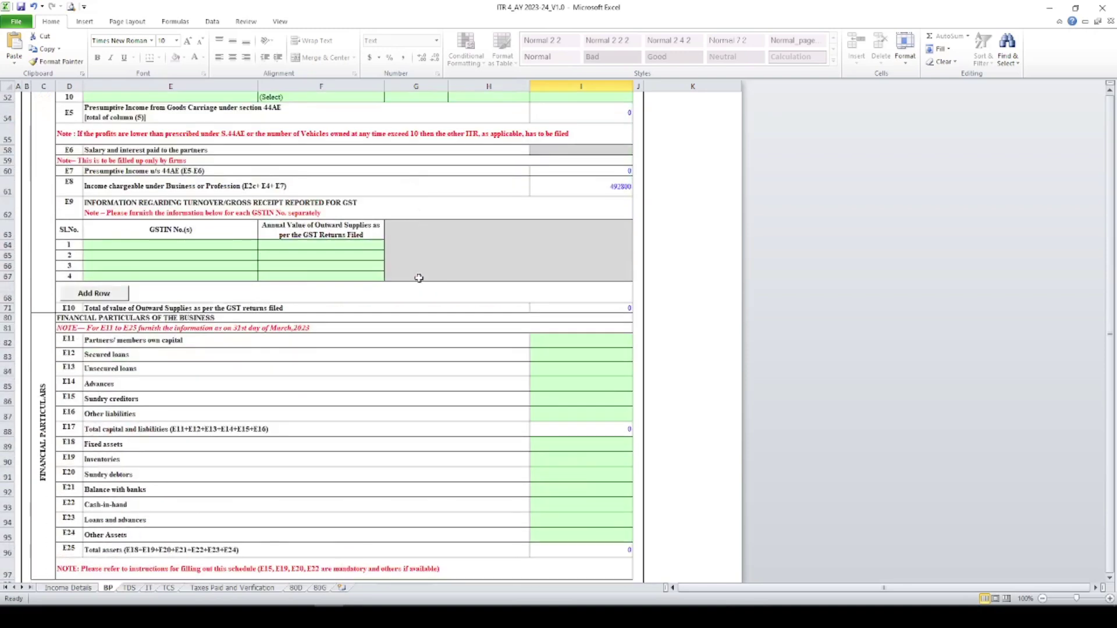
{"action": "left_click", "coordinate": [104, 206]}
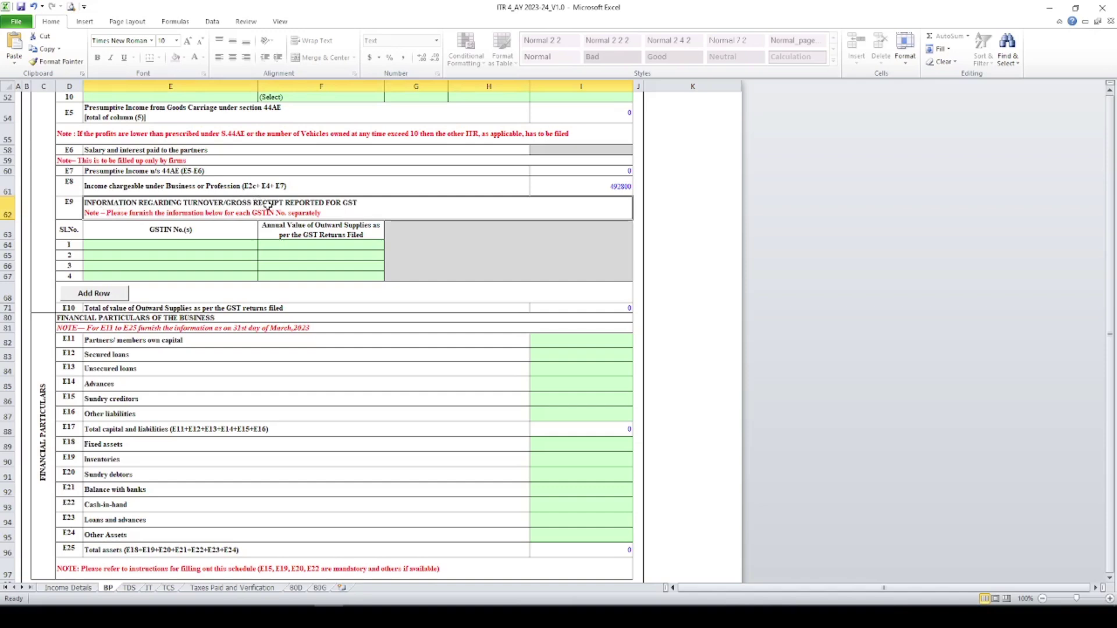
{"action": "left_click", "coordinate": [130, 246]}
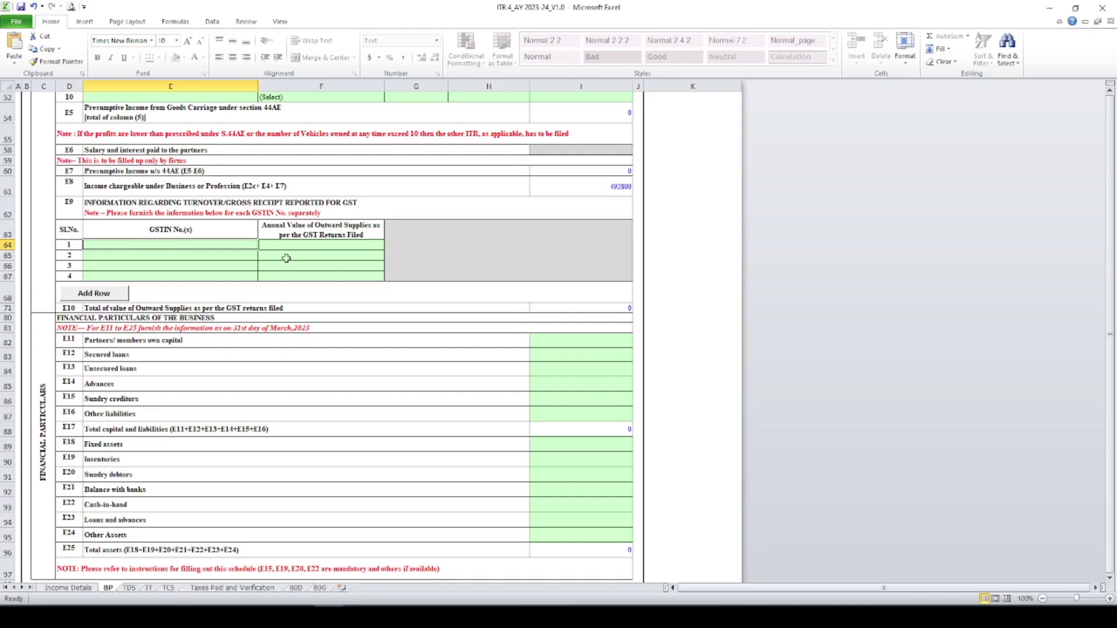
{"action": "left_click", "coordinate": [299, 244]}
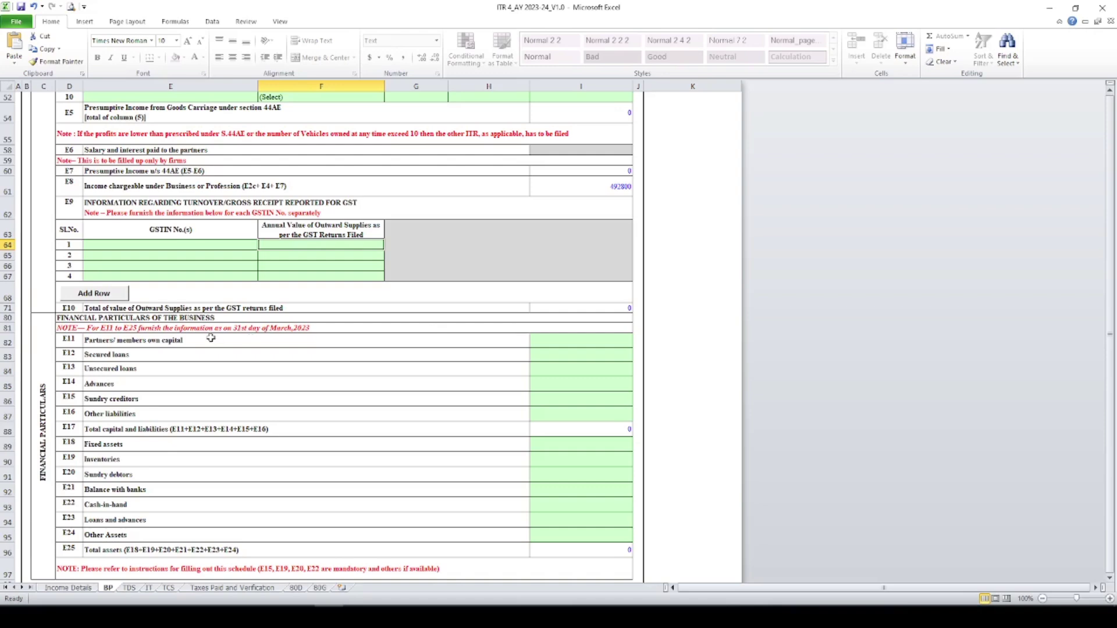
{"action": "scroll", "coordinate": [173, 357], "scroll_direction": "down", "scroll_amount": 1}
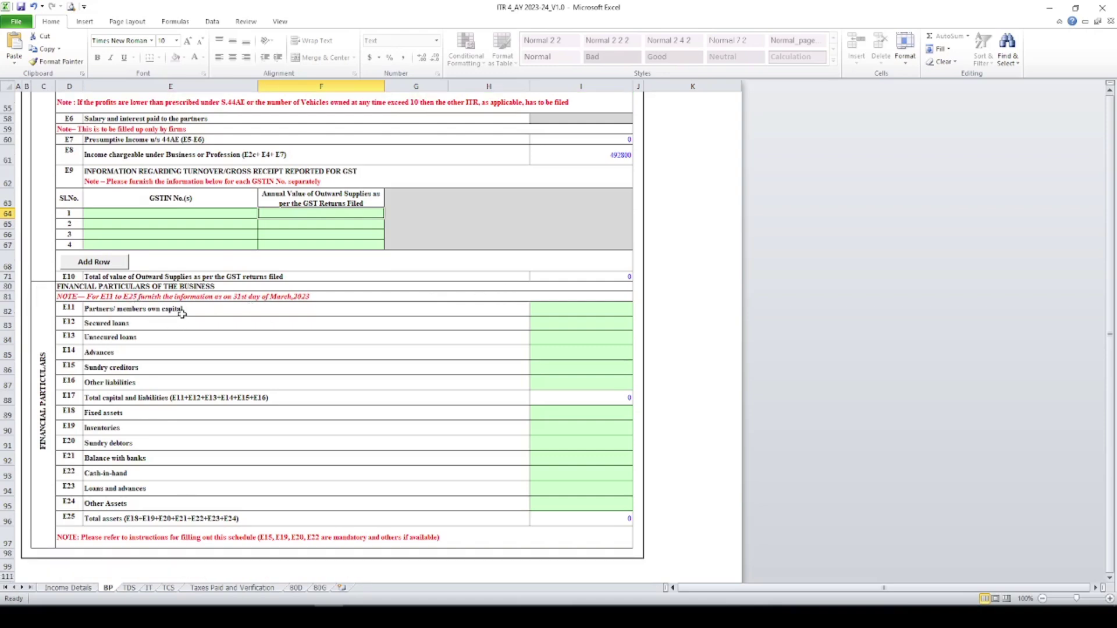
{"action": "left_click", "coordinate": [267, 299]}
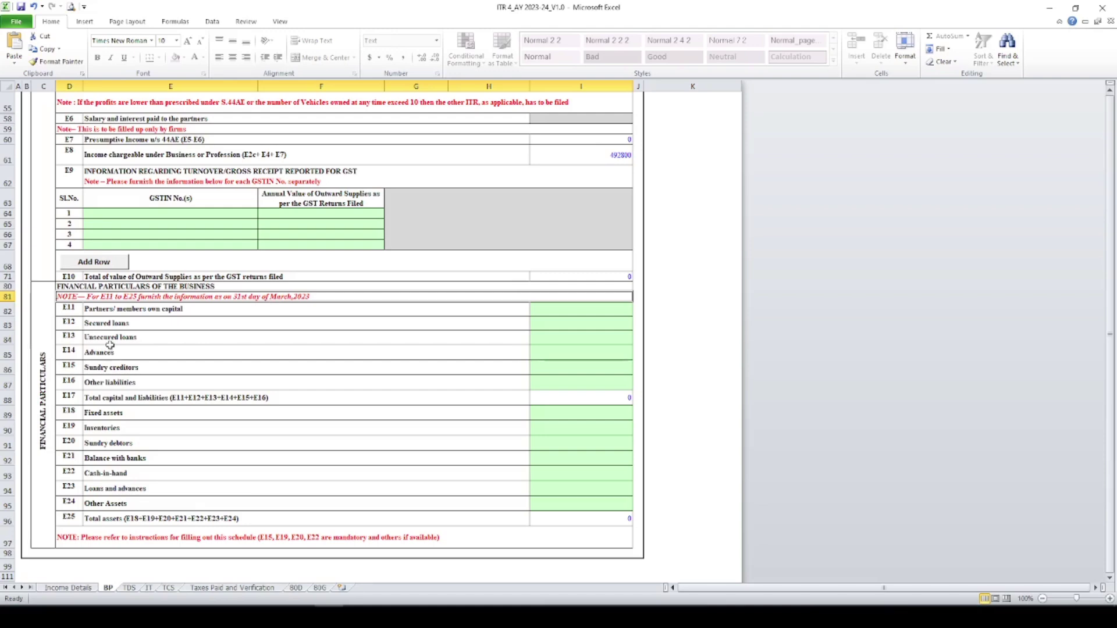
{"action": "scroll", "coordinate": [218, 314], "scroll_direction": "down", "scroll_amount": 1}
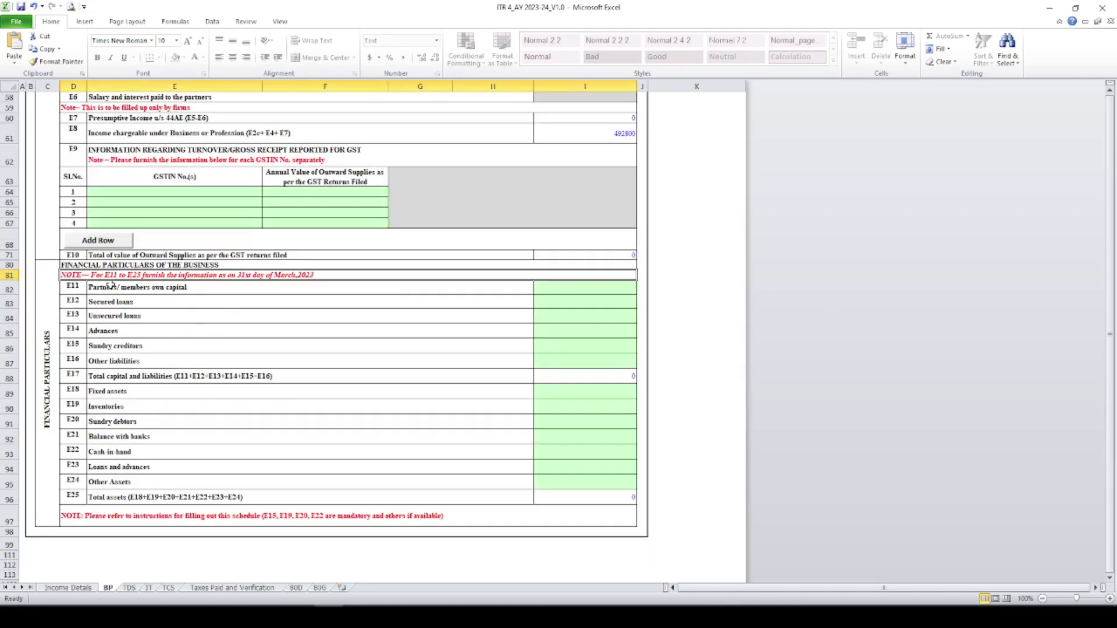
{"action": "left_click", "coordinate": [580, 287]}
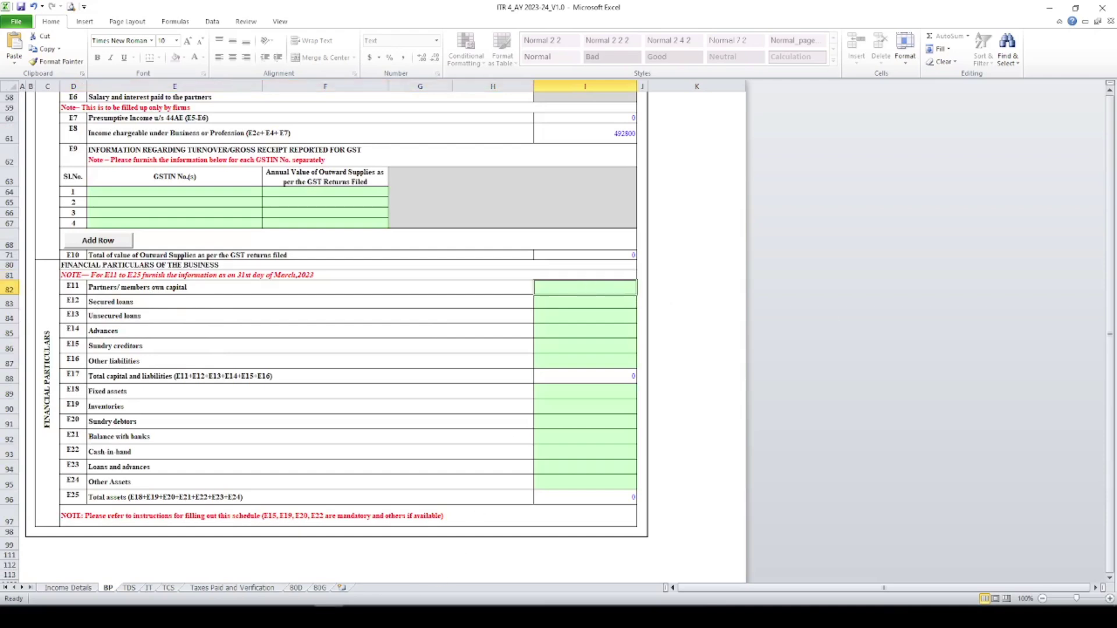
{"action": "left_click", "coordinate": [243, 617]}
Step: Read the liability and asset figures from the Word balance sheet table, then return to the workbook
{"action": "scroll", "coordinate": [581, 293], "scroll_direction": "down", "scroll_amount": 6}
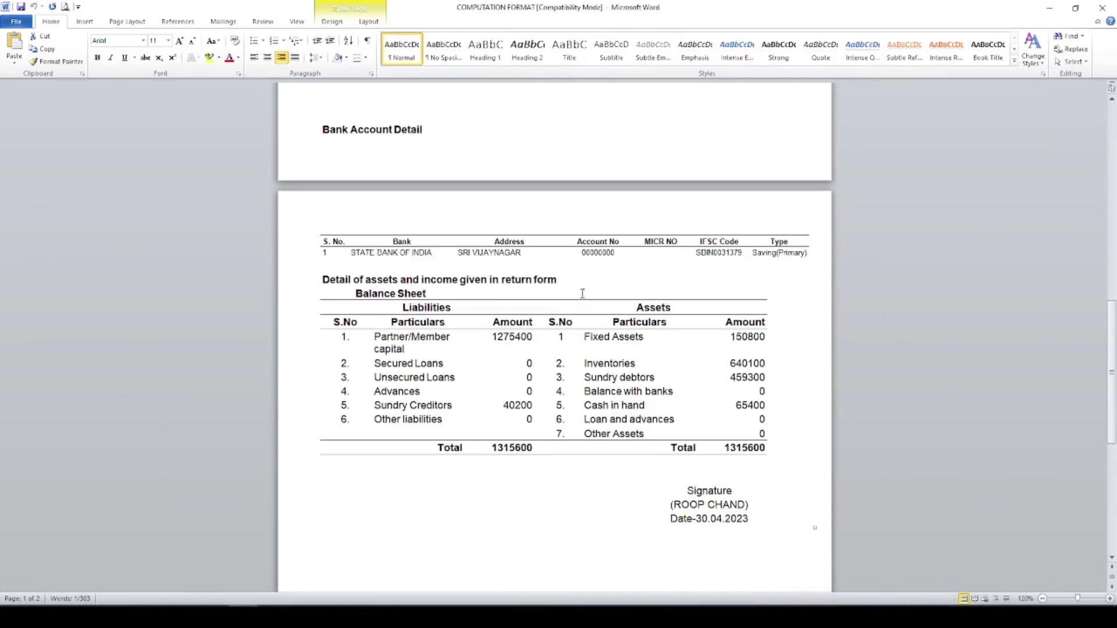
{"action": "left_click_drag", "start_coordinate": [384, 343], "coordinate": [762, 433]}
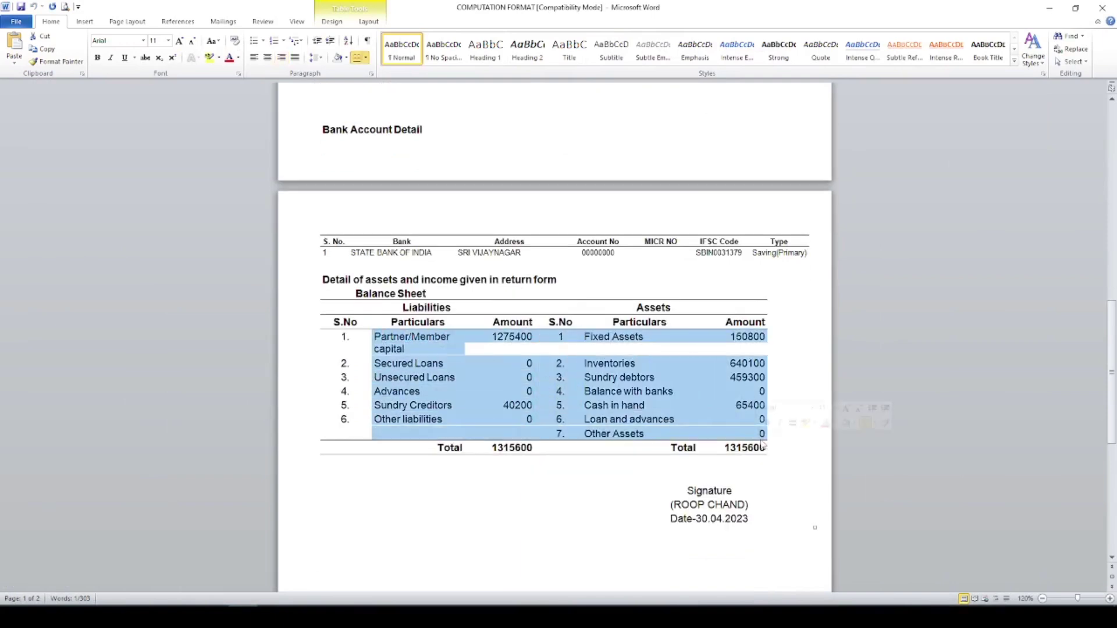
{"action": "left_click", "coordinate": [656, 494]}
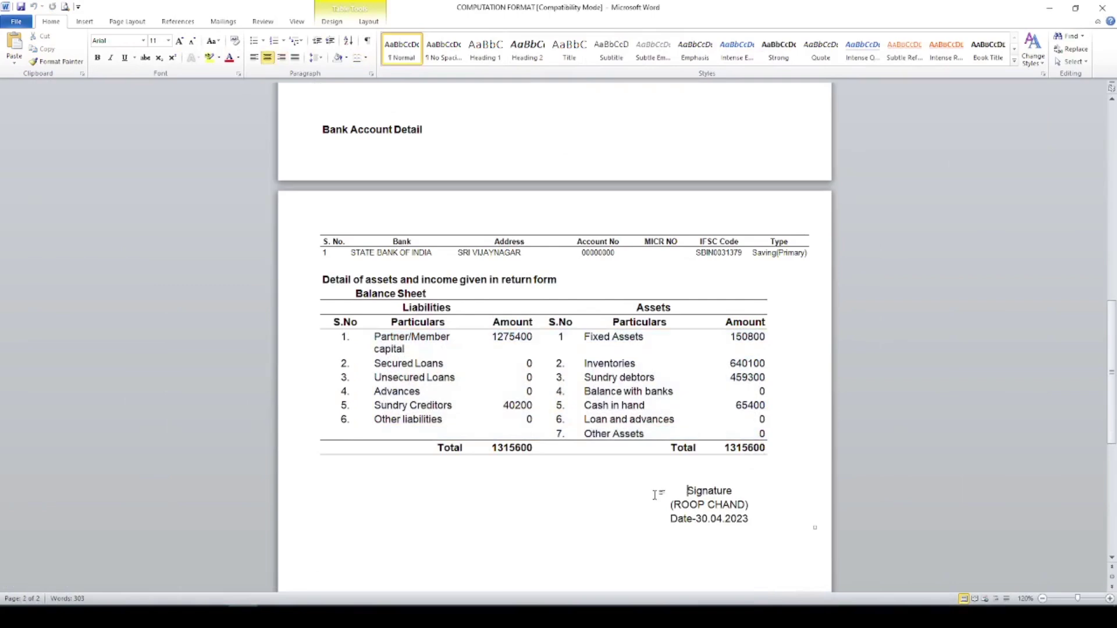
{"action": "key", "text": "alt+Tab"}
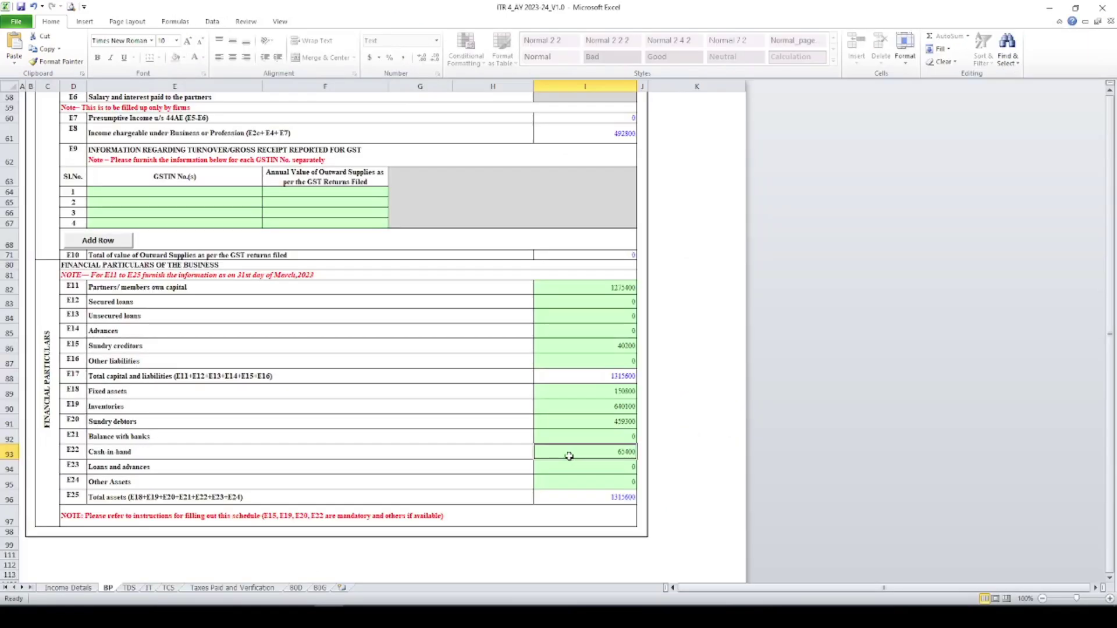
Step: Confirm capital and liabilities and total assets both total 1315600, then validate Schedule BP
{"action": "left_click_drag", "start_coordinate": [598, 287], "coordinate": [598, 477]}
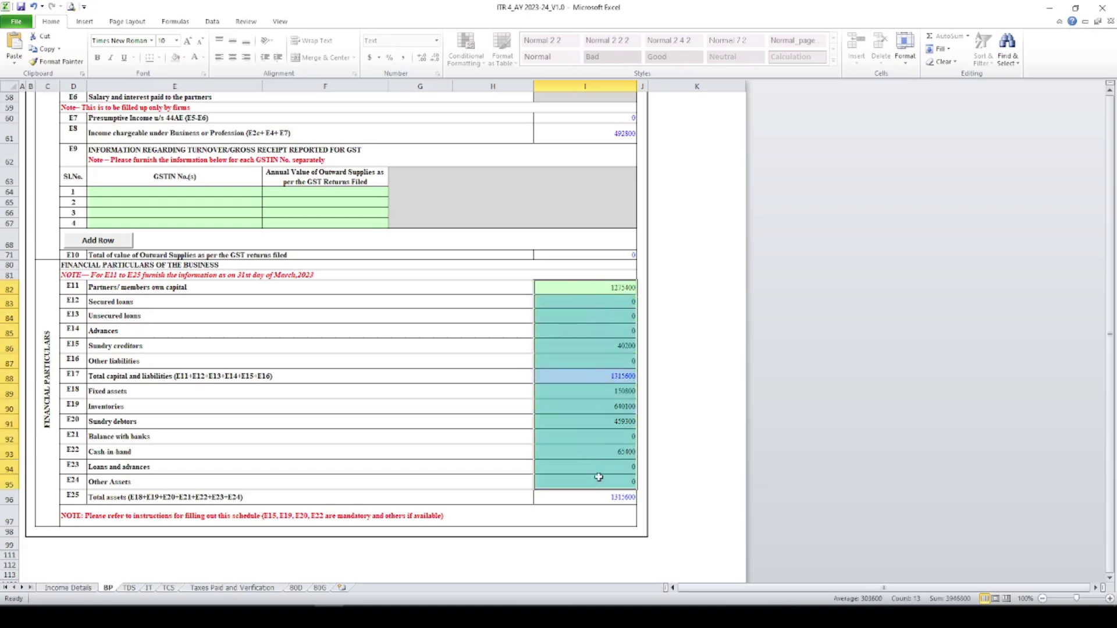
{"action": "left_click", "coordinate": [609, 377]}
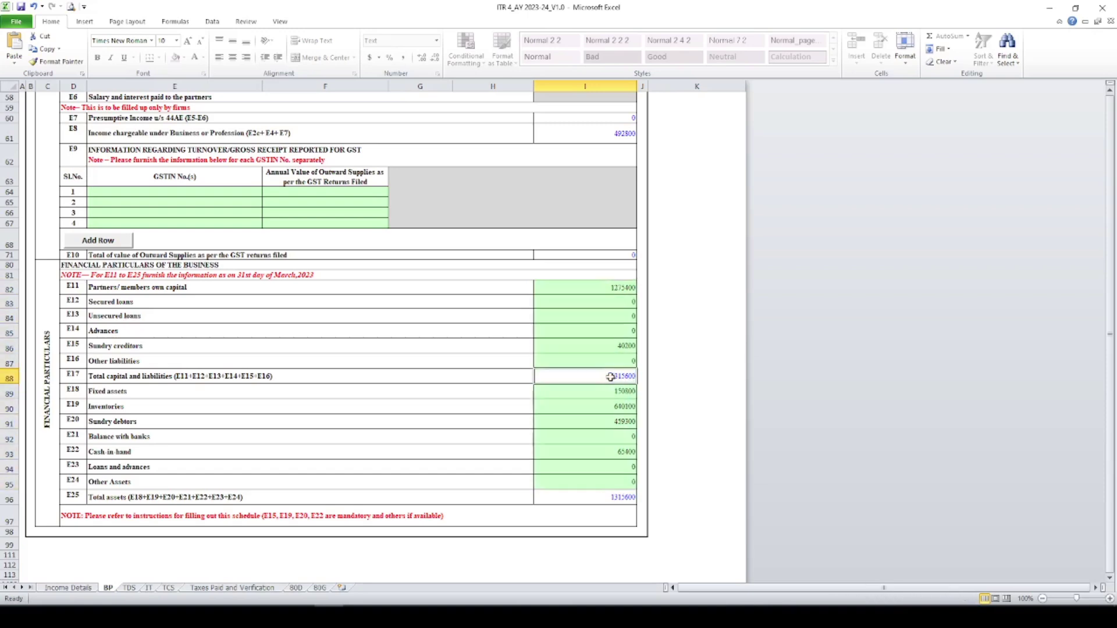
{"action": "left_click", "coordinate": [614, 497]}
{"action": "scroll", "coordinate": [582, 349], "scroll_direction": "up", "scroll_amount": 15}
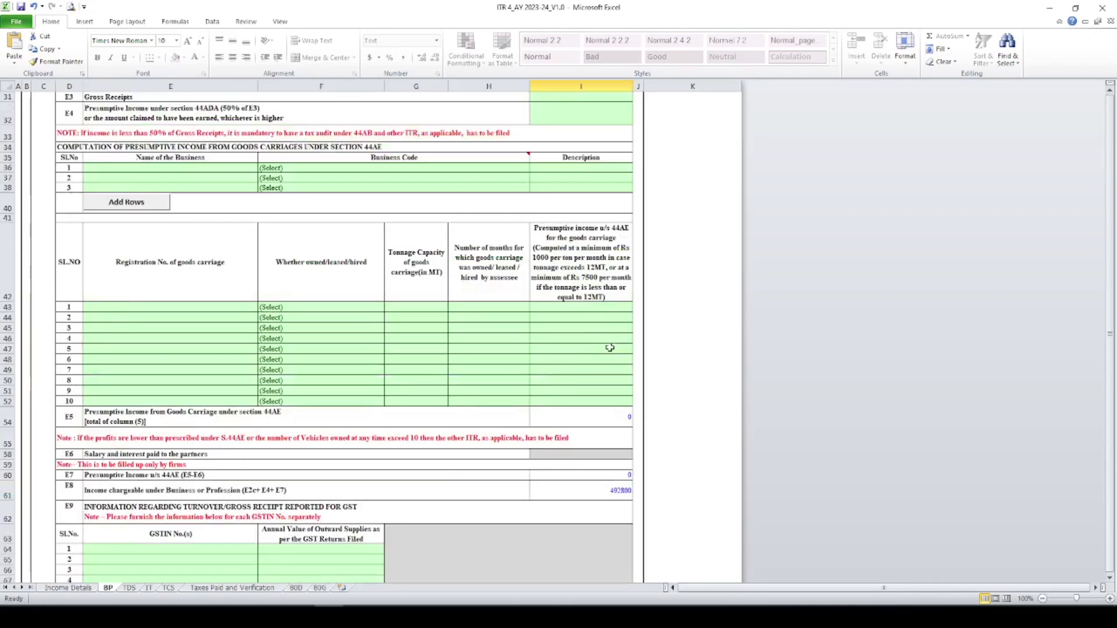
{"action": "left_click", "coordinate": [695, 121]}
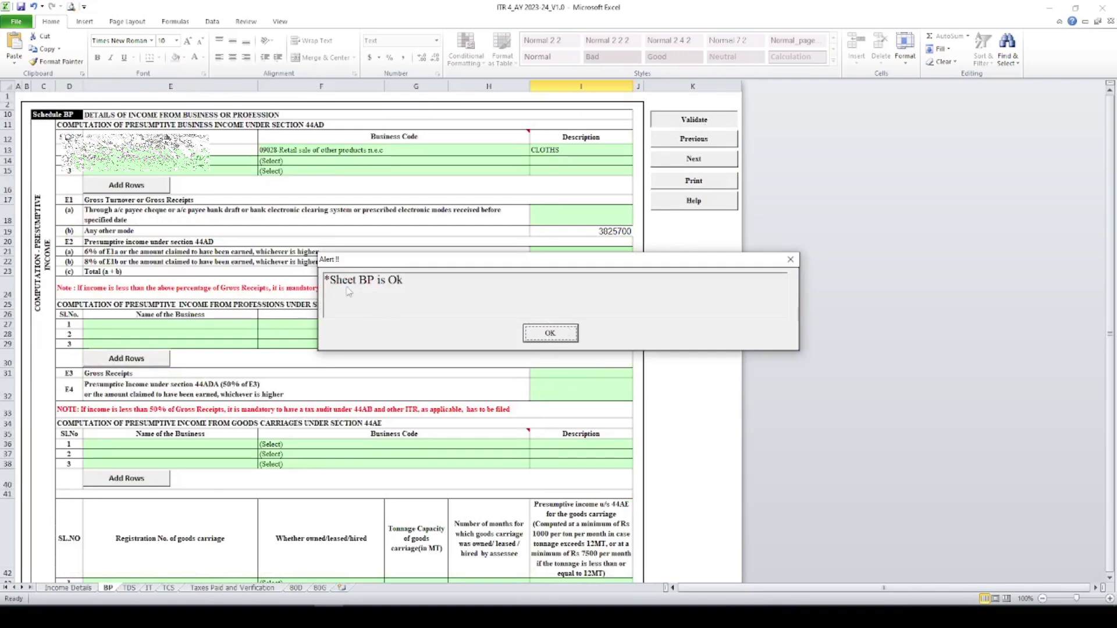
Step: Close the BP validation alert and open the TDS sheet, dismissing its TAN reminder
{"action": "left_click", "coordinate": [565, 334]}
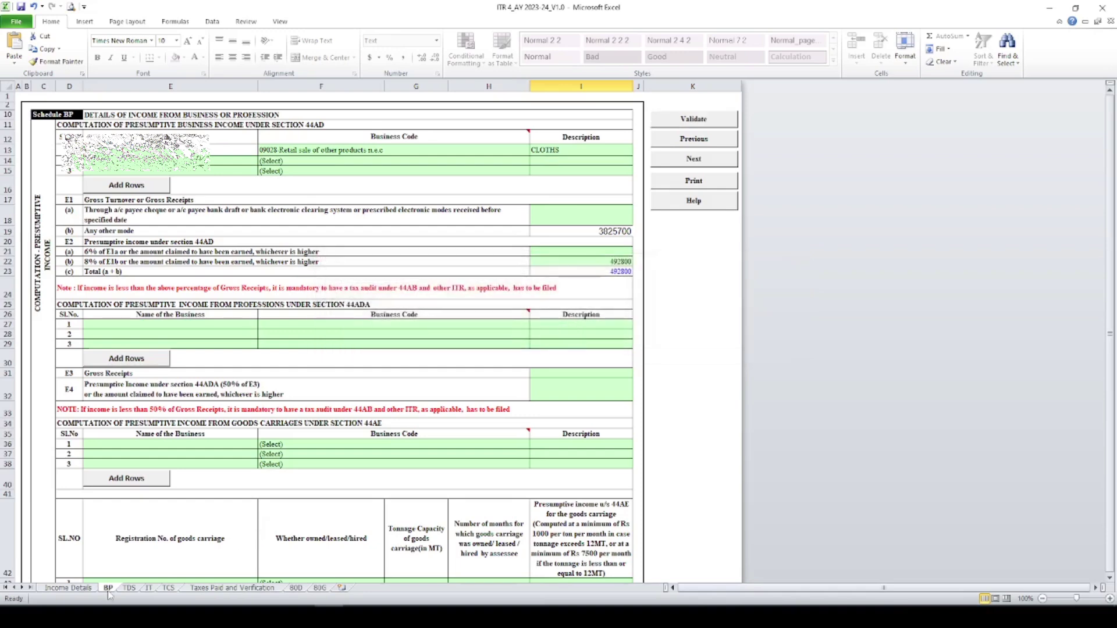
{"action": "left_click", "coordinate": [128, 588]}
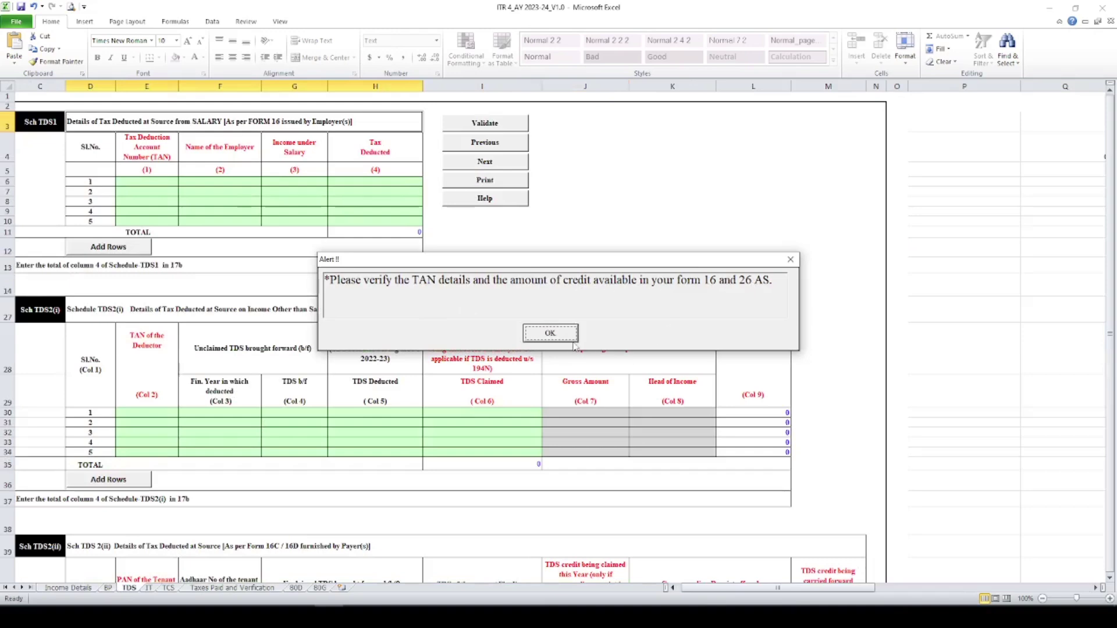
{"action": "left_click", "coordinate": [555, 335]}
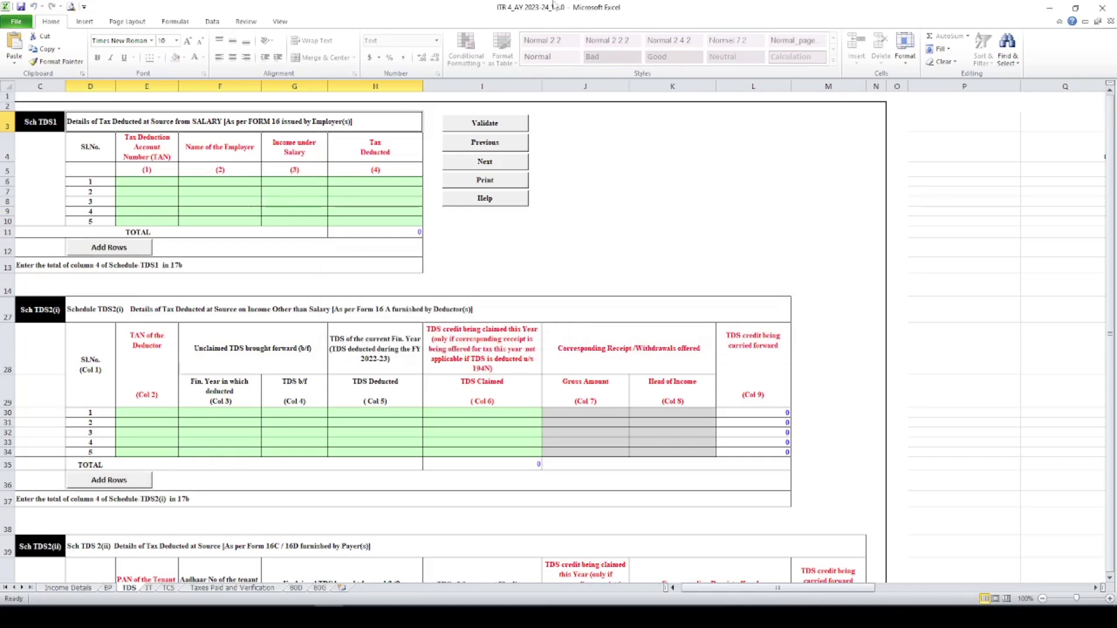
Step: Review the empty salary TDS and TDS2(i) deductor entries
{"action": "left_click", "coordinate": [142, 182]}
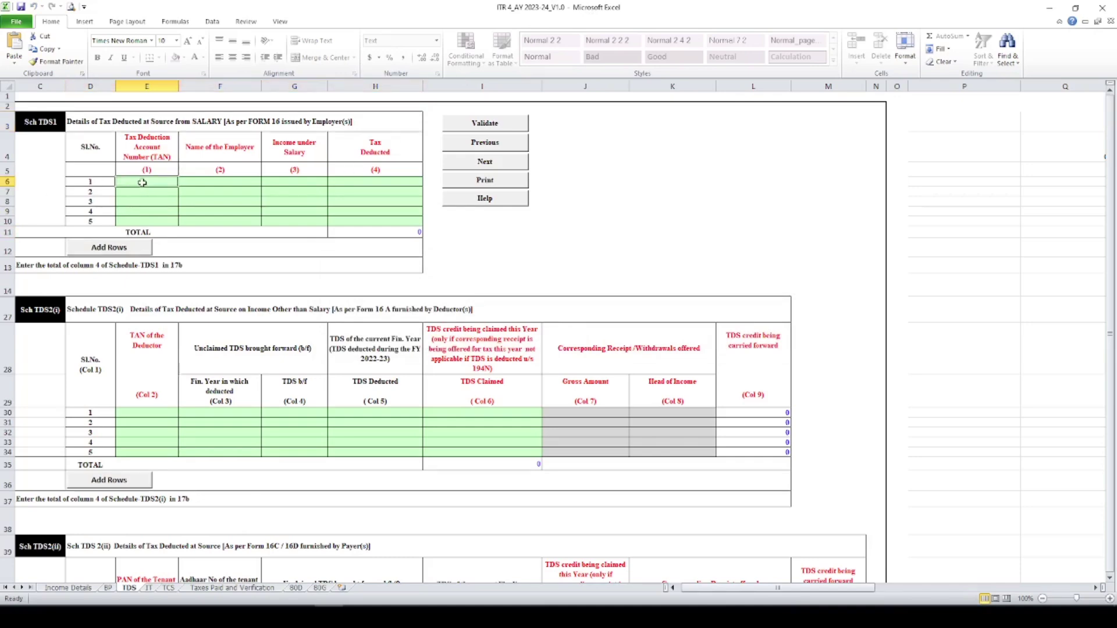
{"action": "left_click", "coordinate": [190, 182]}
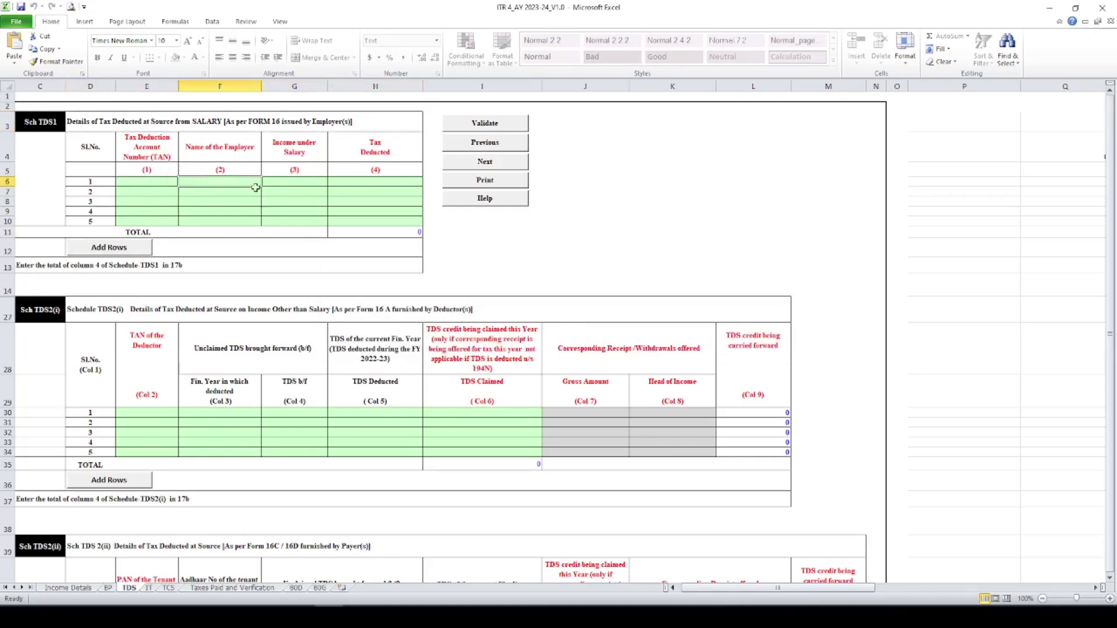
{"action": "left_click", "coordinate": [281, 184]}
{"action": "left_click", "coordinate": [351, 181]}
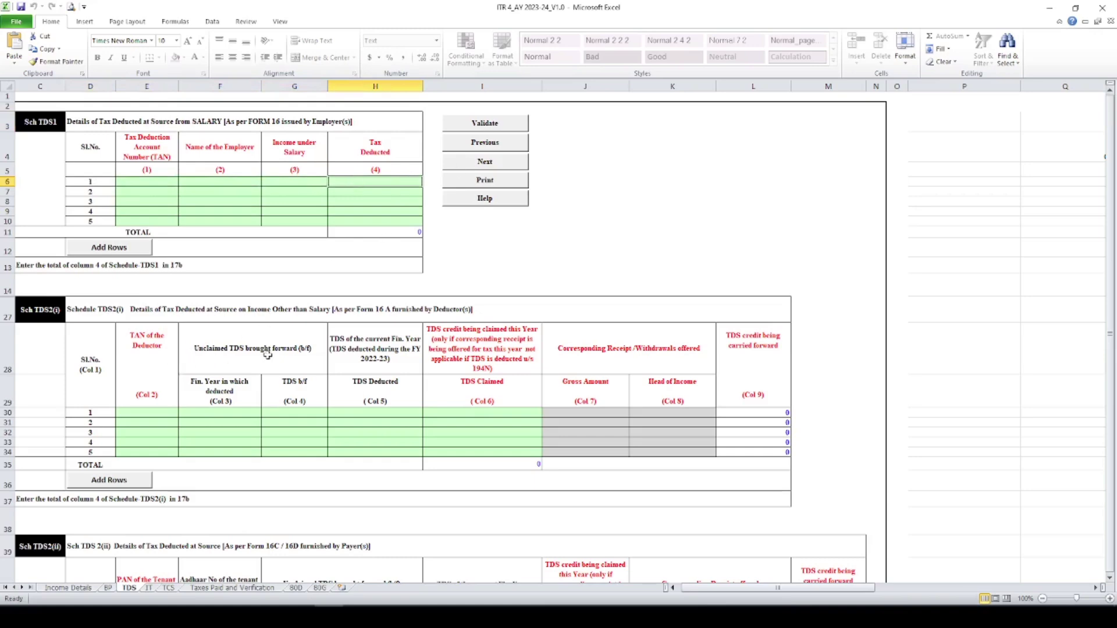
{"action": "left_click", "coordinate": [396, 316]}
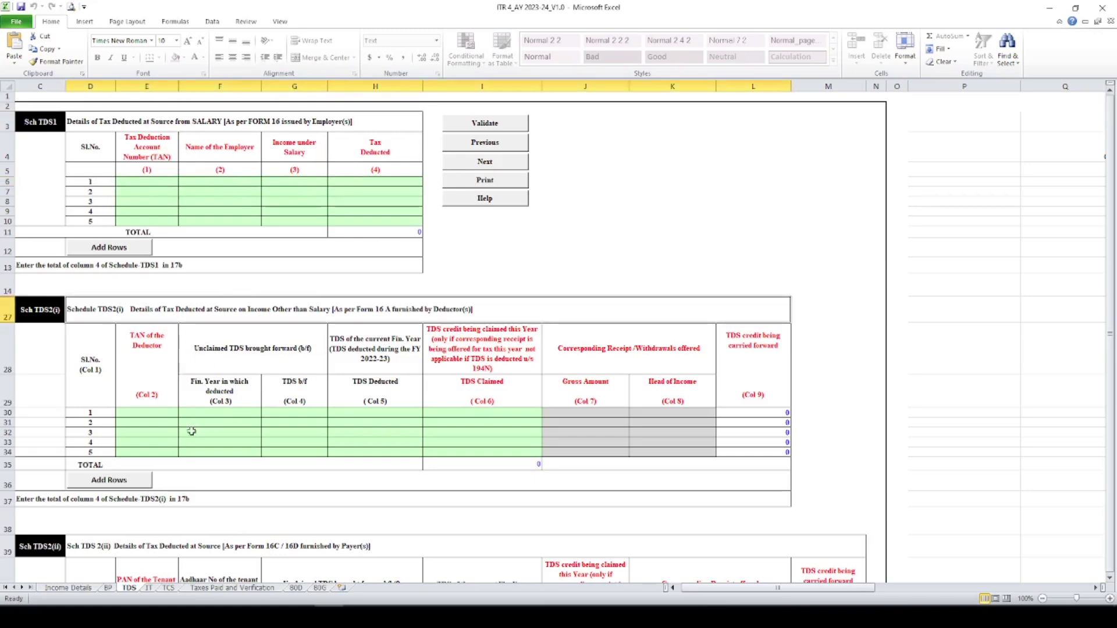
{"action": "left_click", "coordinate": [163, 415]}
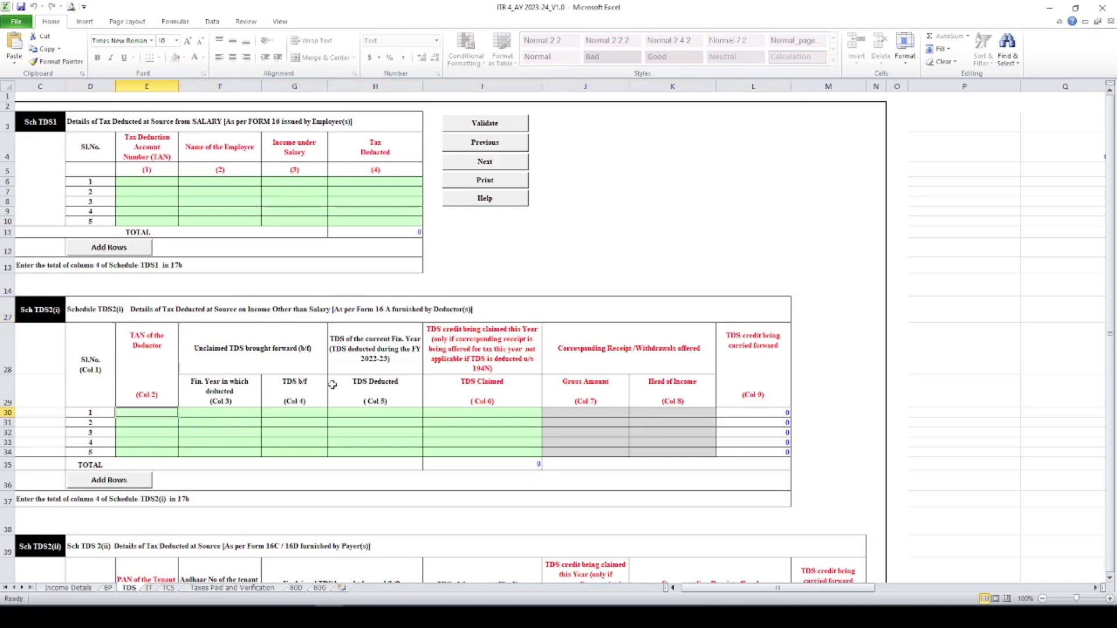
{"action": "scroll", "coordinate": [332, 384], "scroll_direction": "down", "scroll_amount": 7}
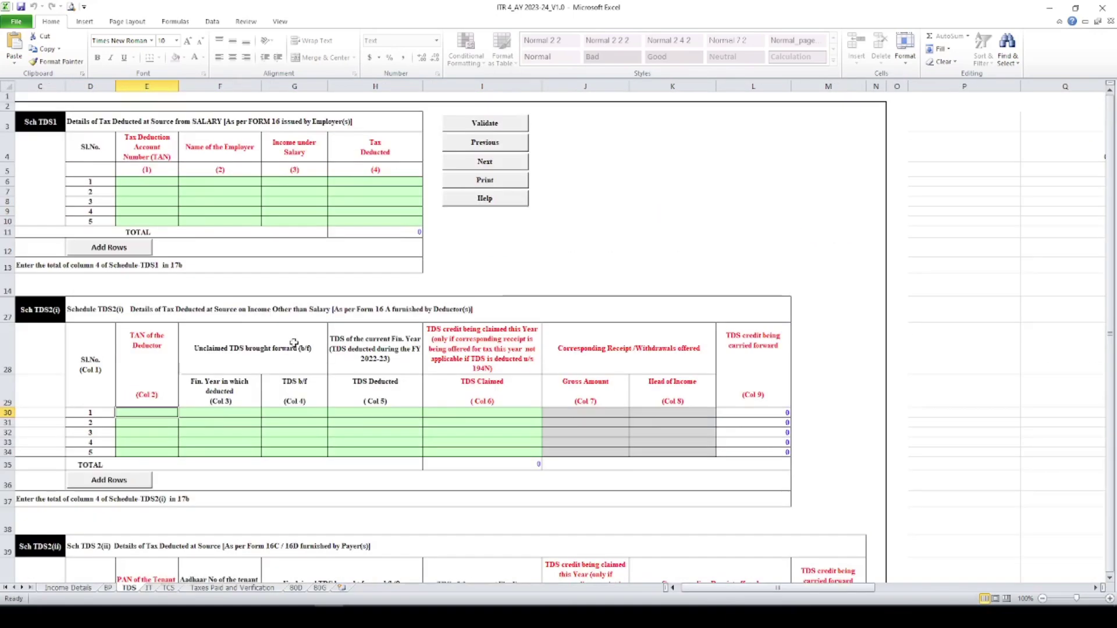
Step: Validate the empty TDS sheet and move on to the IT sheet
{"action": "left_click", "coordinate": [485, 131]}
{"action": "left_click", "coordinate": [551, 332]}
{"action": "left_click", "coordinate": [148, 588]}
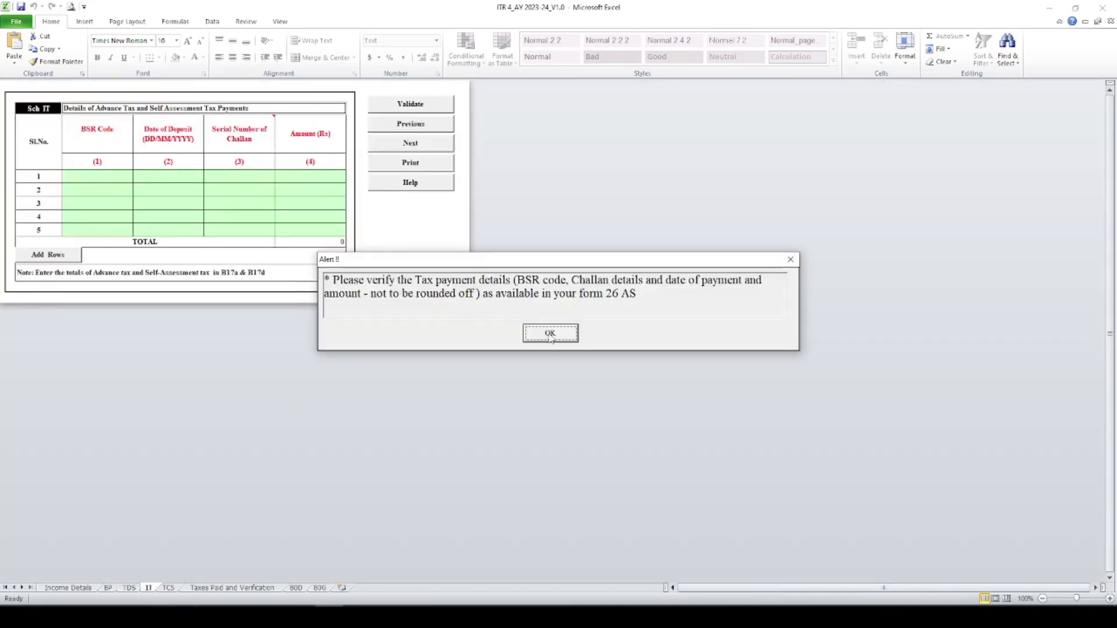
Step: Dismiss the tax payment reminder and review the empty BSR code, date, challan and amount cells
{"action": "left_click", "coordinate": [550, 333]}
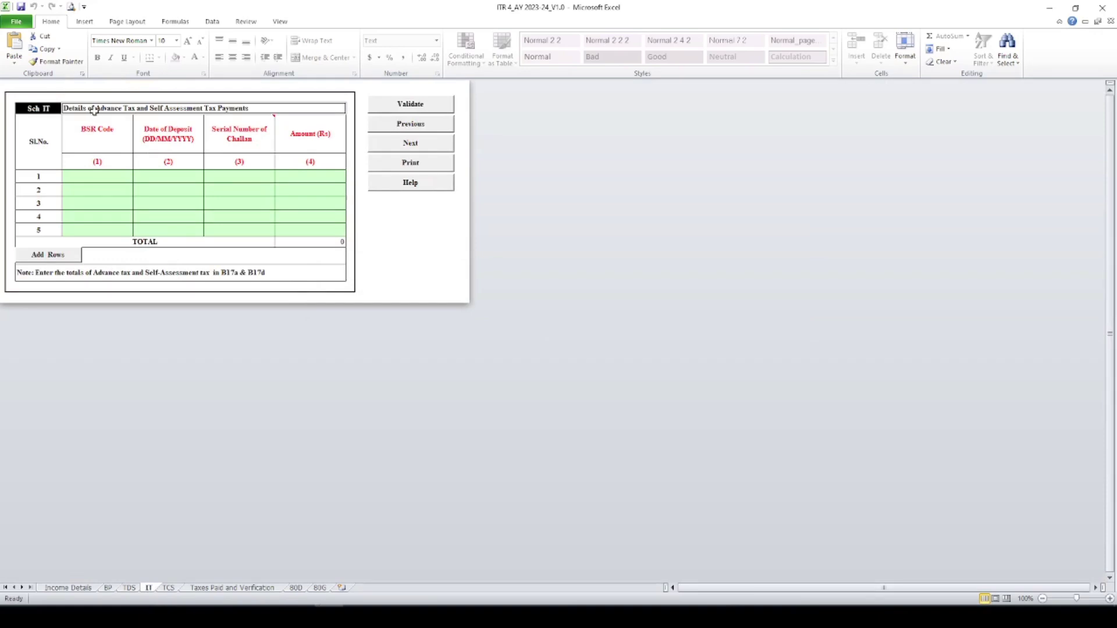
{"action": "mouse_move", "coordinate": [249, 117]}
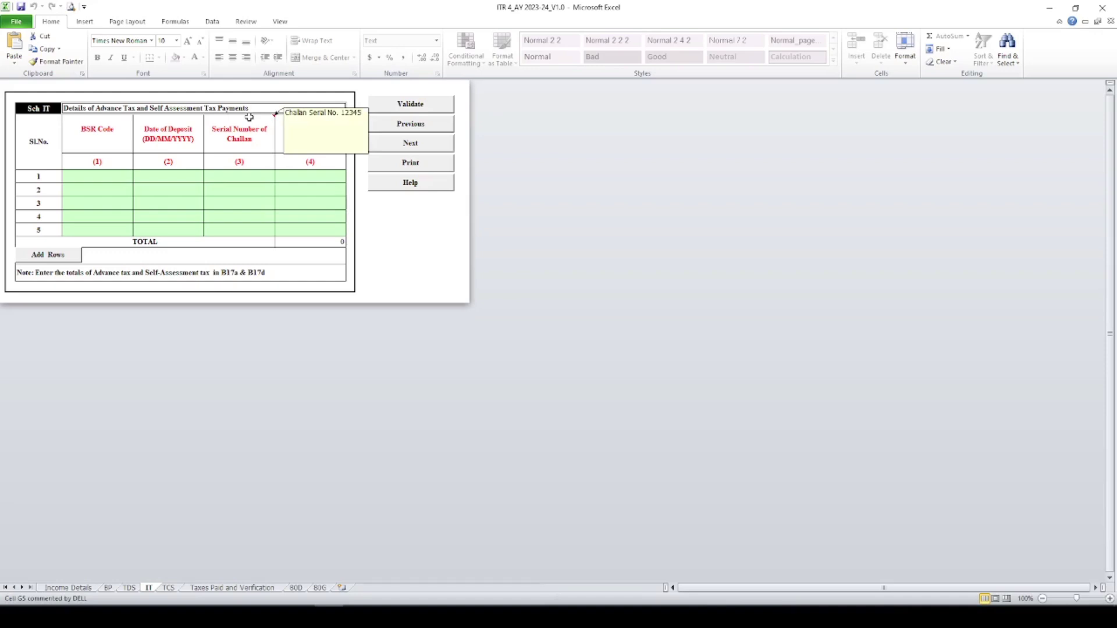
{"action": "left_click", "coordinate": [95, 173]}
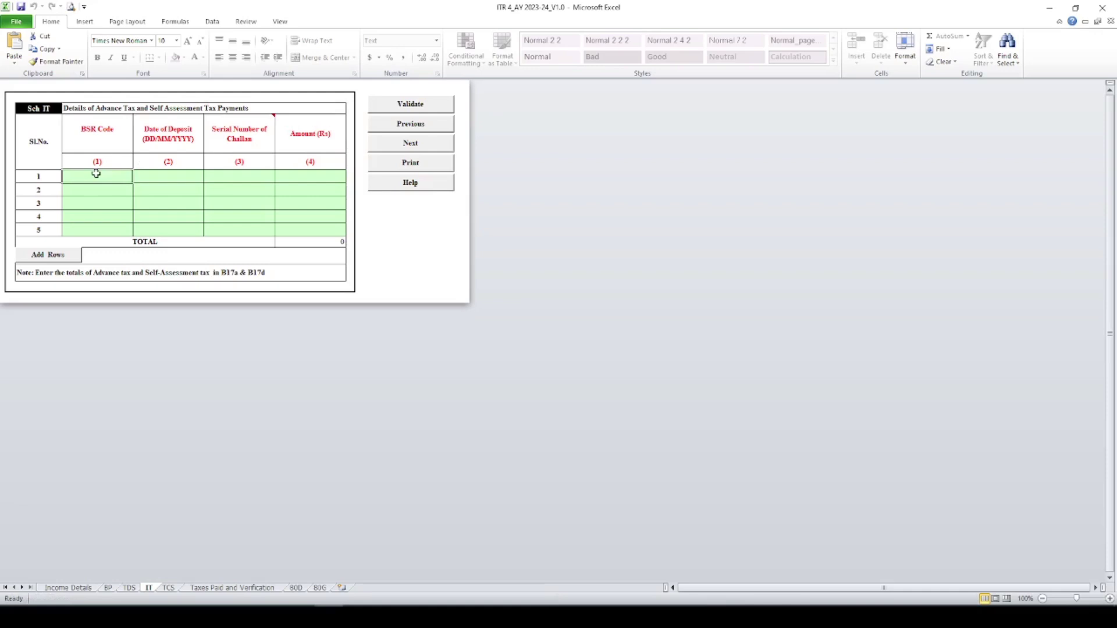
{"action": "left_click", "coordinate": [161, 176]}
{"action": "left_click", "coordinate": [227, 181]}
{"action": "left_click", "coordinate": [310, 176]}
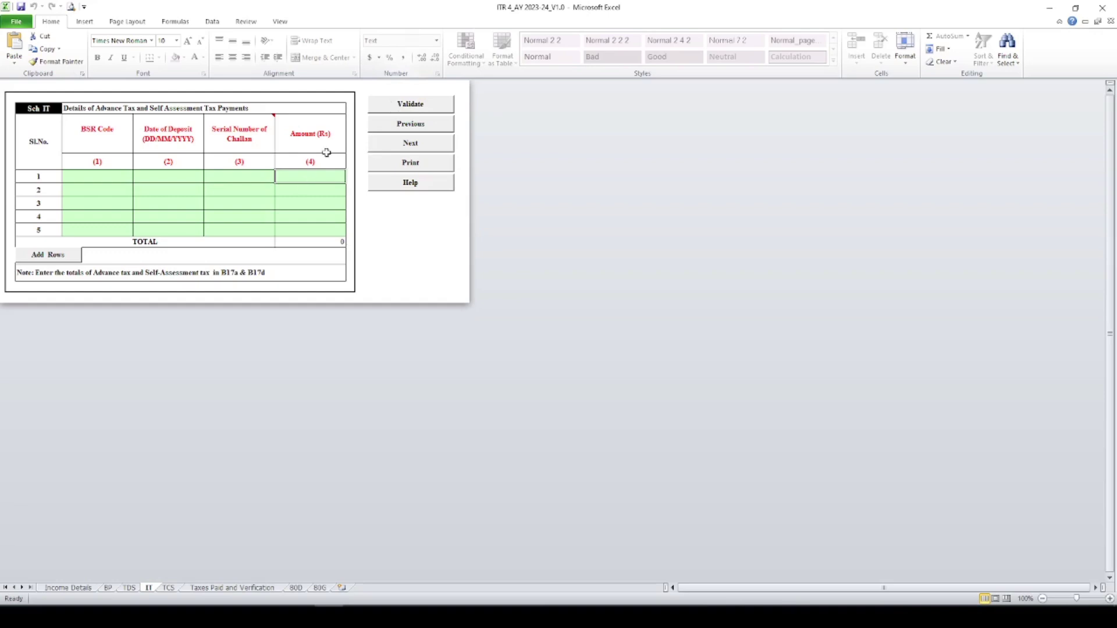
Step: Validate the empty IT sheet and move on to the TCS sheet
{"action": "left_click", "coordinate": [412, 107]}
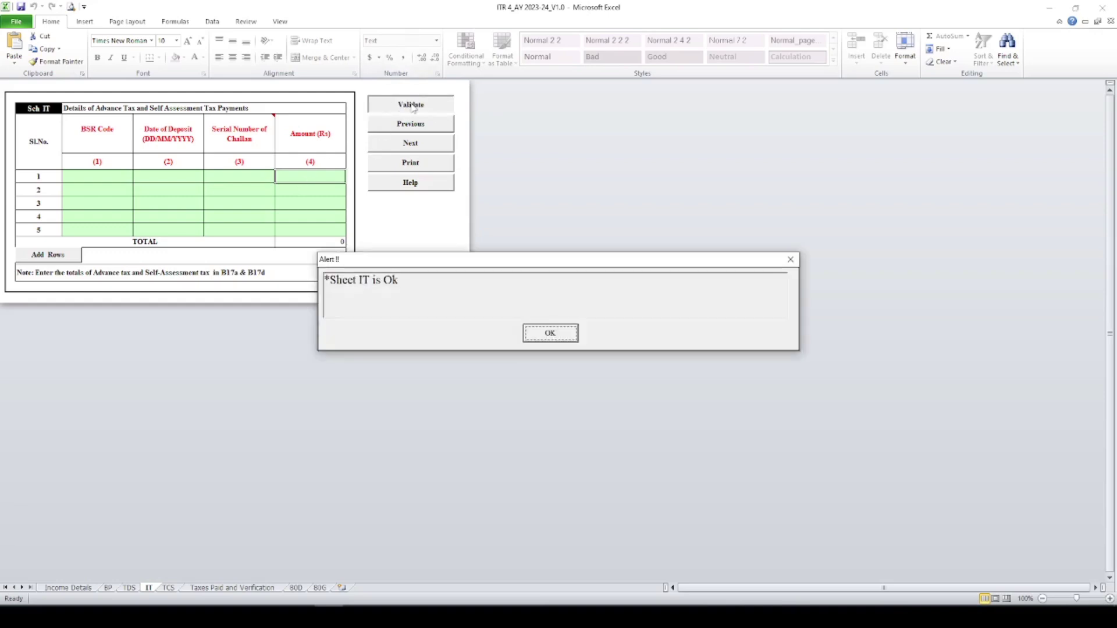
{"action": "left_click", "coordinate": [545, 338]}
{"action": "left_click", "coordinate": [169, 589]}
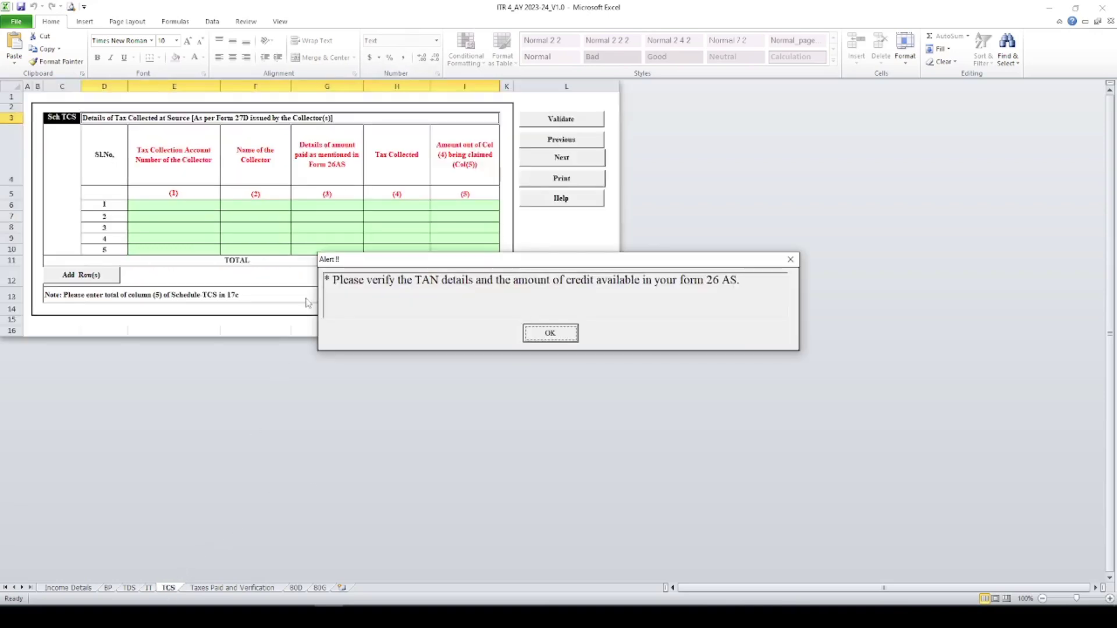
Step: Dismiss the TCS reminder, validate the empty TCS sheet, and go to Taxes Paid and Verification
{"action": "left_click", "coordinate": [539, 336]}
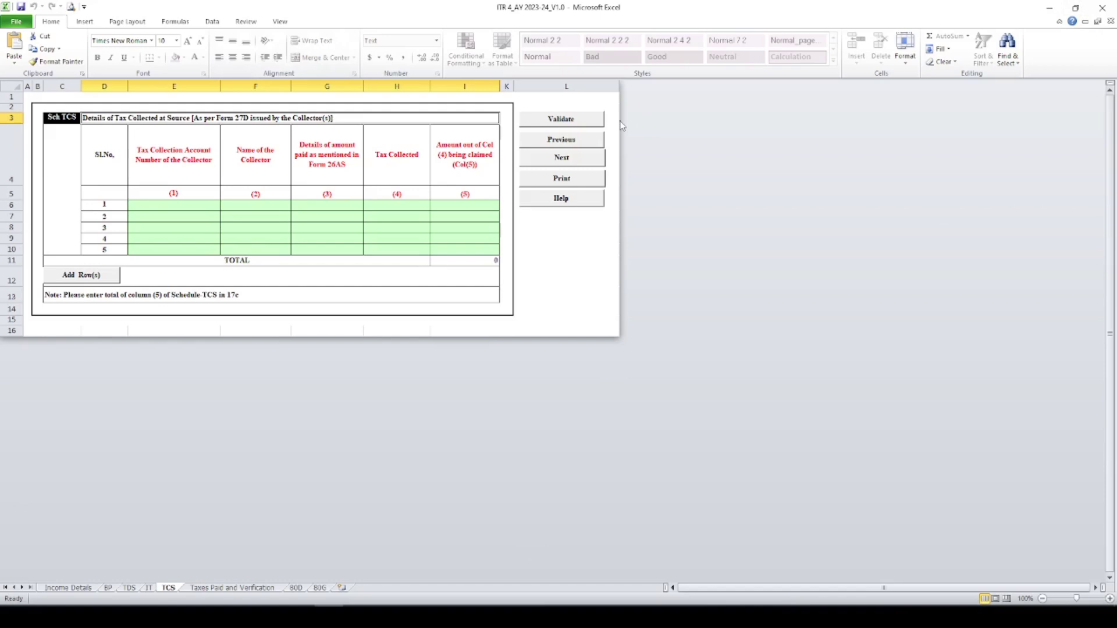
{"action": "left_click", "coordinate": [563, 122]}
{"action": "left_click", "coordinate": [551, 333]}
{"action": "left_click", "coordinate": [235, 588]}
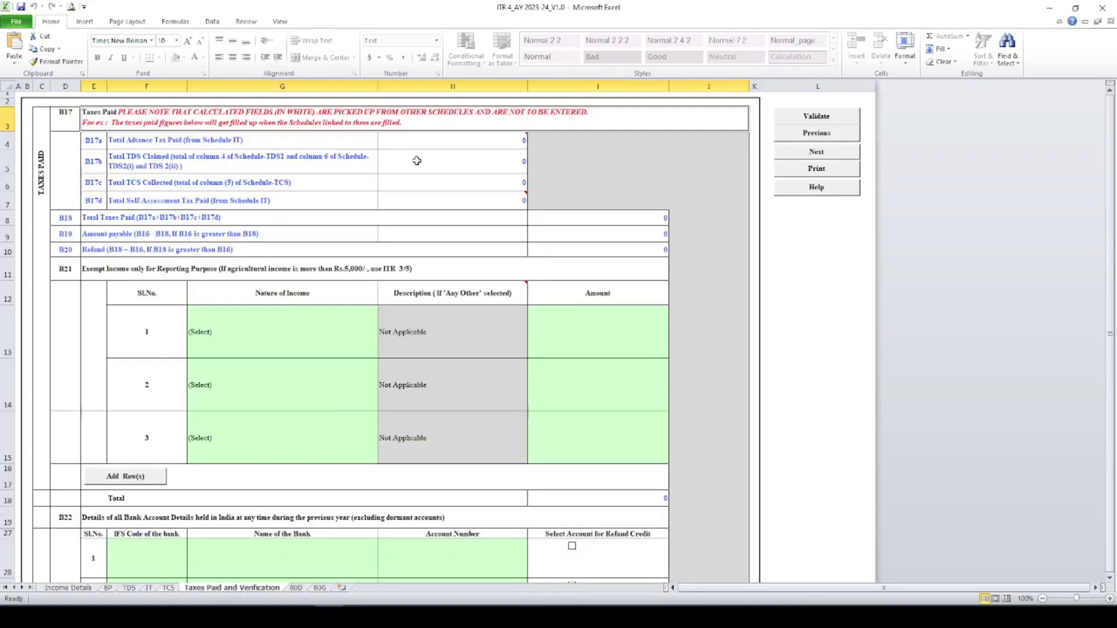
Step: Run Calculate Tax on Income Details and dismiss the missing 80D answer alert
{"action": "left_click", "coordinate": [157, 142]}
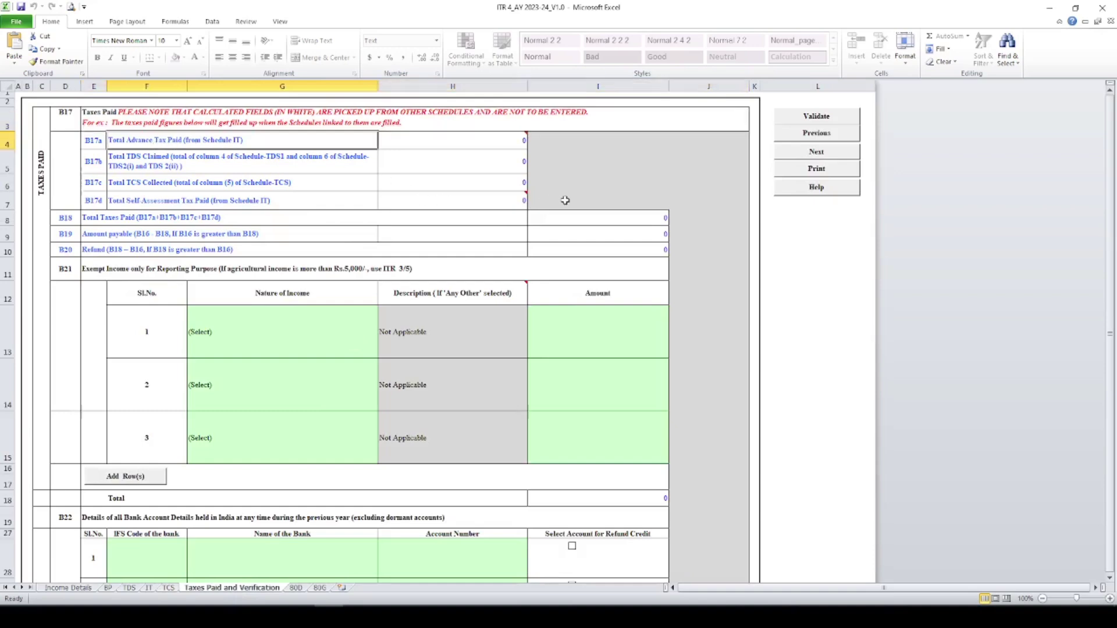
{"action": "left_click", "coordinate": [77, 589]}
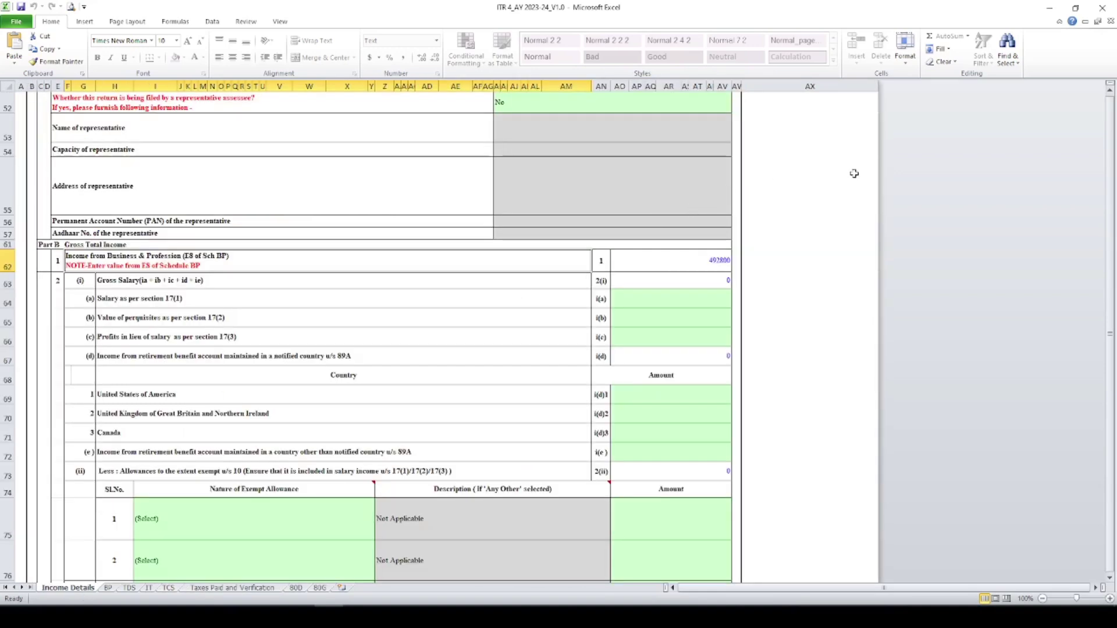
{"action": "scroll", "coordinate": [819, 173], "scroll_direction": "up", "scroll_amount": 15}
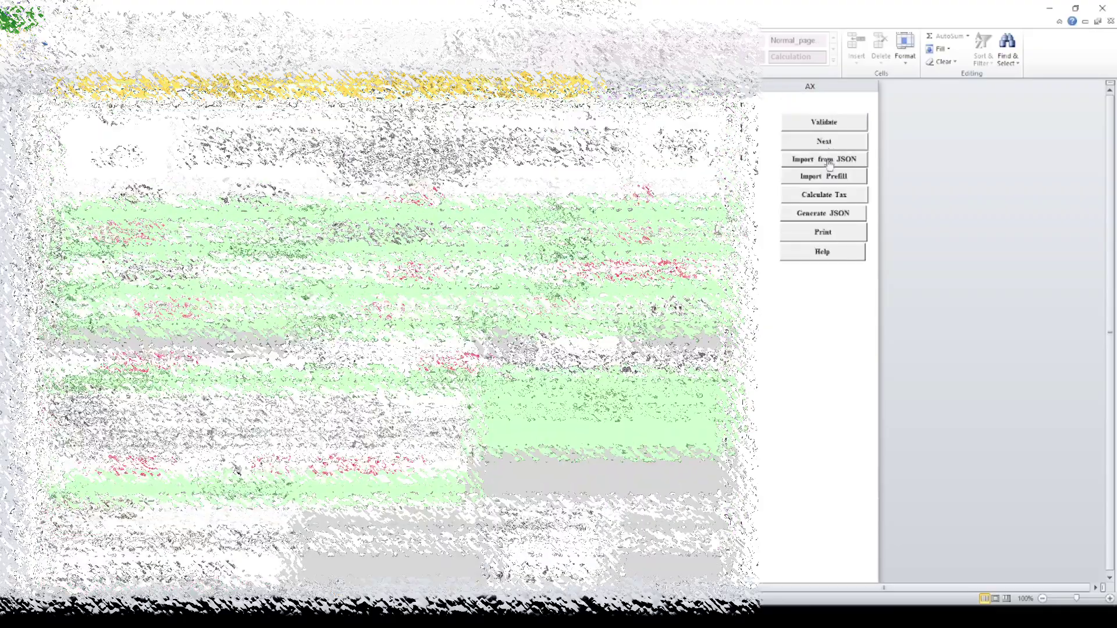
{"action": "left_click", "coordinate": [825, 195]}
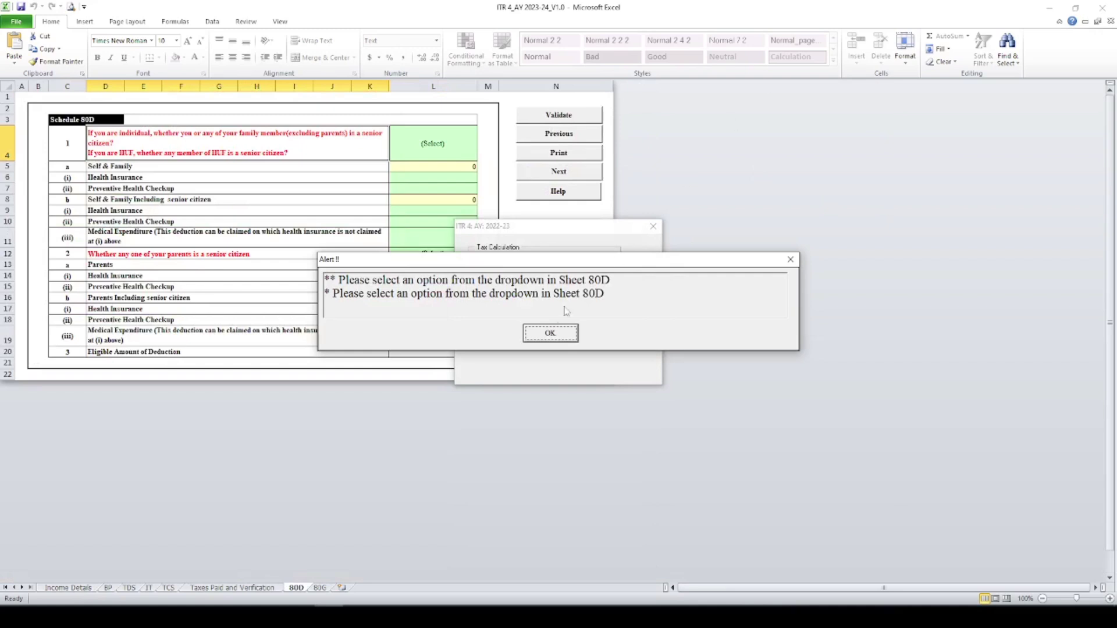
{"action": "left_click", "coordinate": [552, 334]}
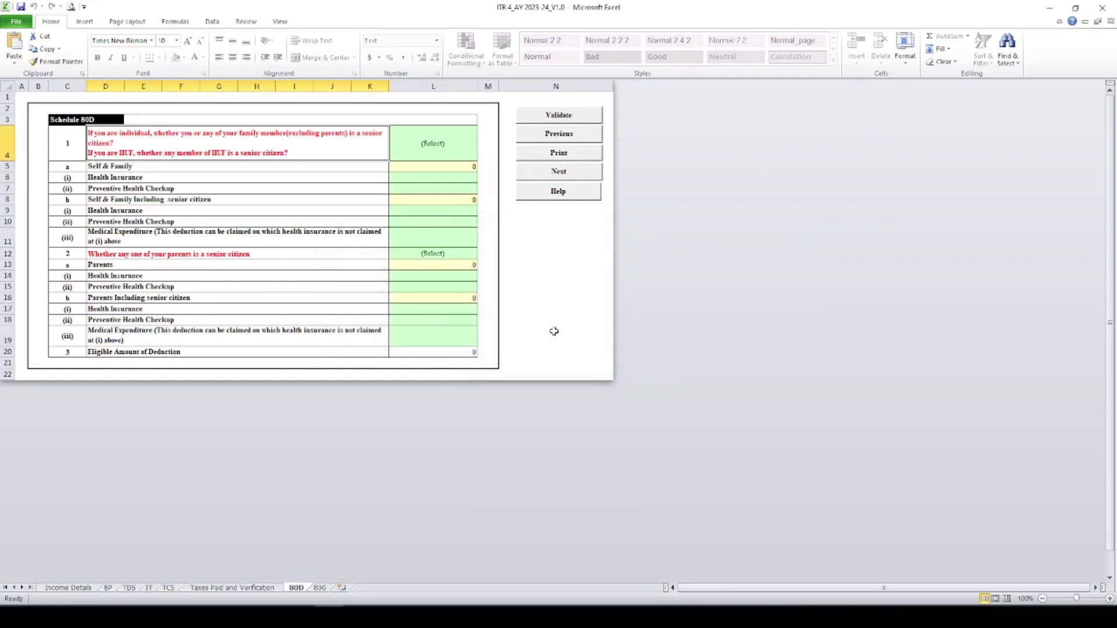
Step: Answer No for self/family and parents senior-citizen questions in 80D, then validate as OK
{"action": "left_click", "coordinate": [464, 157]}
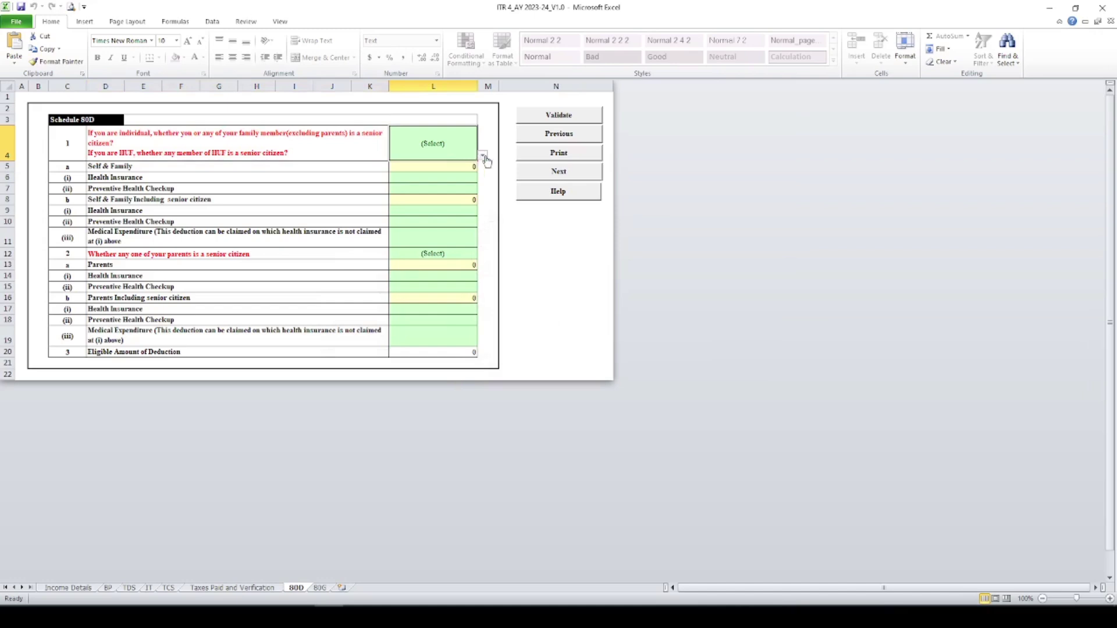
{"action": "left_click", "coordinate": [482, 156]}
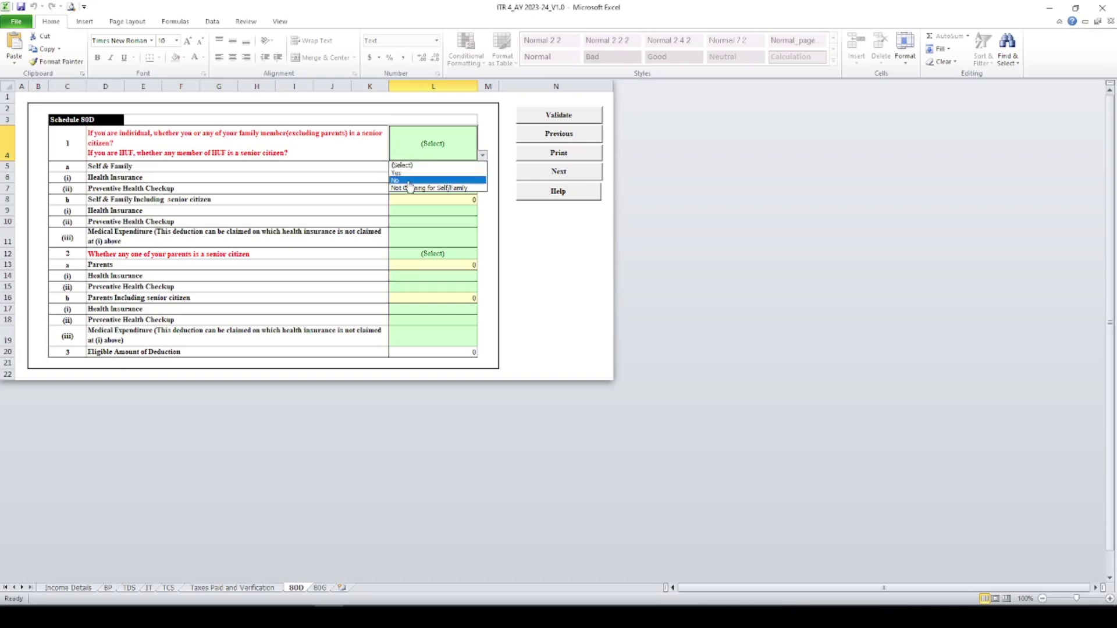
{"action": "left_click", "coordinate": [410, 180]}
{"action": "left_click", "coordinate": [463, 256]}
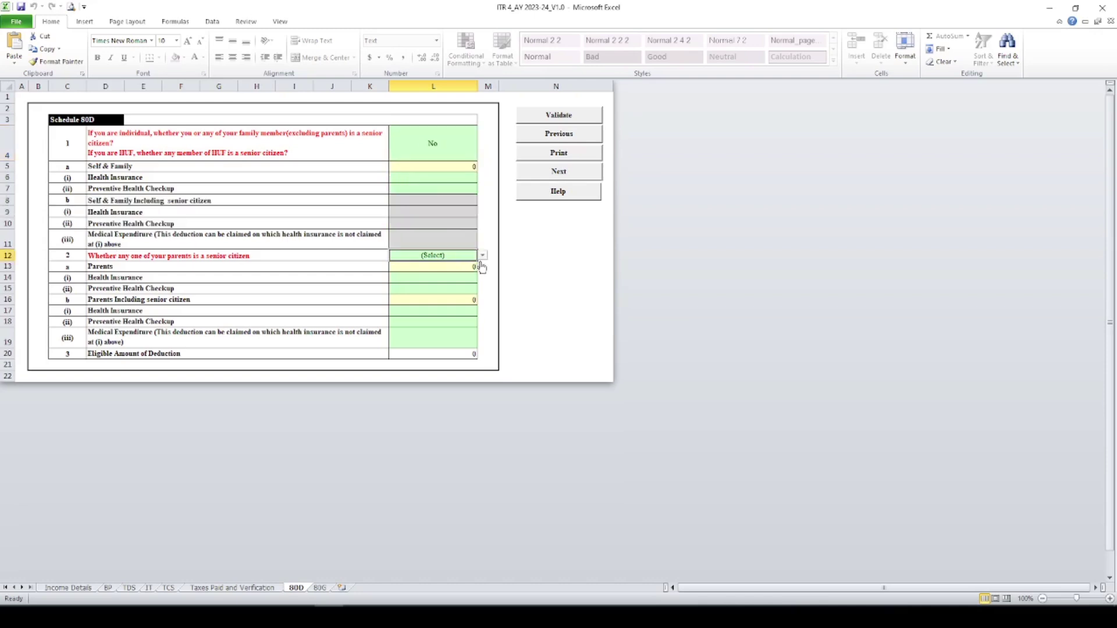
{"action": "left_click", "coordinate": [483, 255]}
{"action": "left_click", "coordinate": [407, 277]}
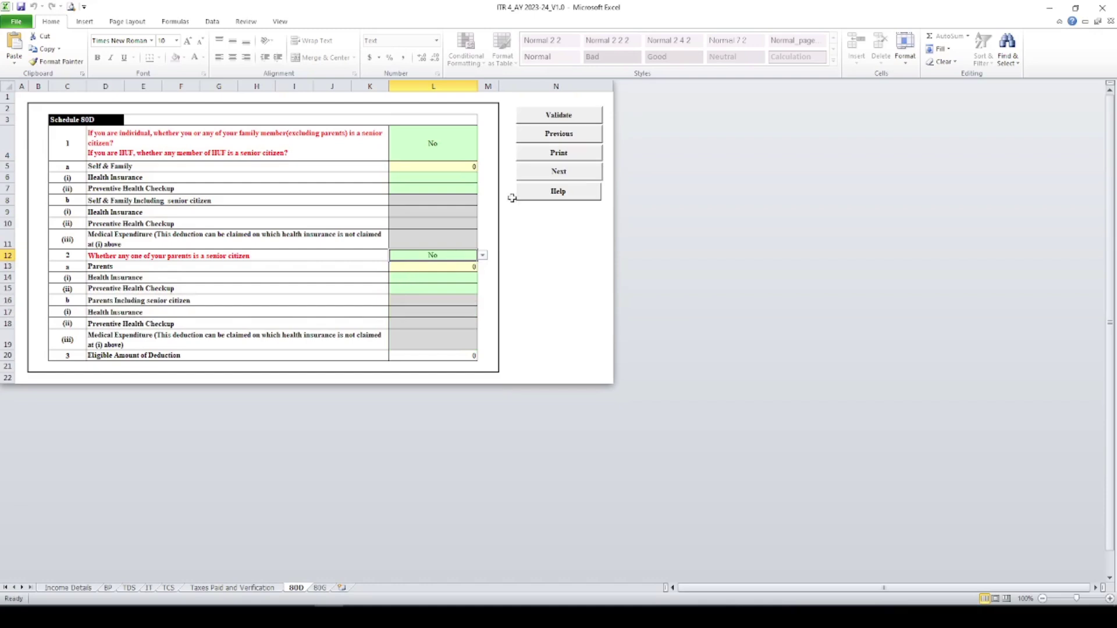
{"action": "left_click", "coordinate": [553, 119]}
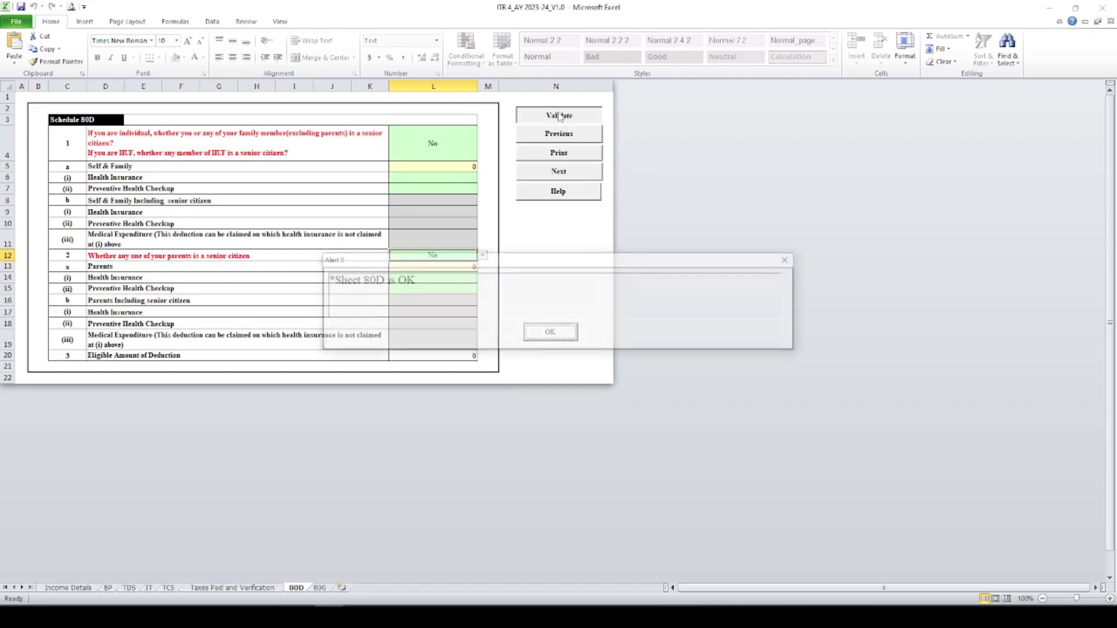
{"action": "left_click", "coordinate": [550, 333]}
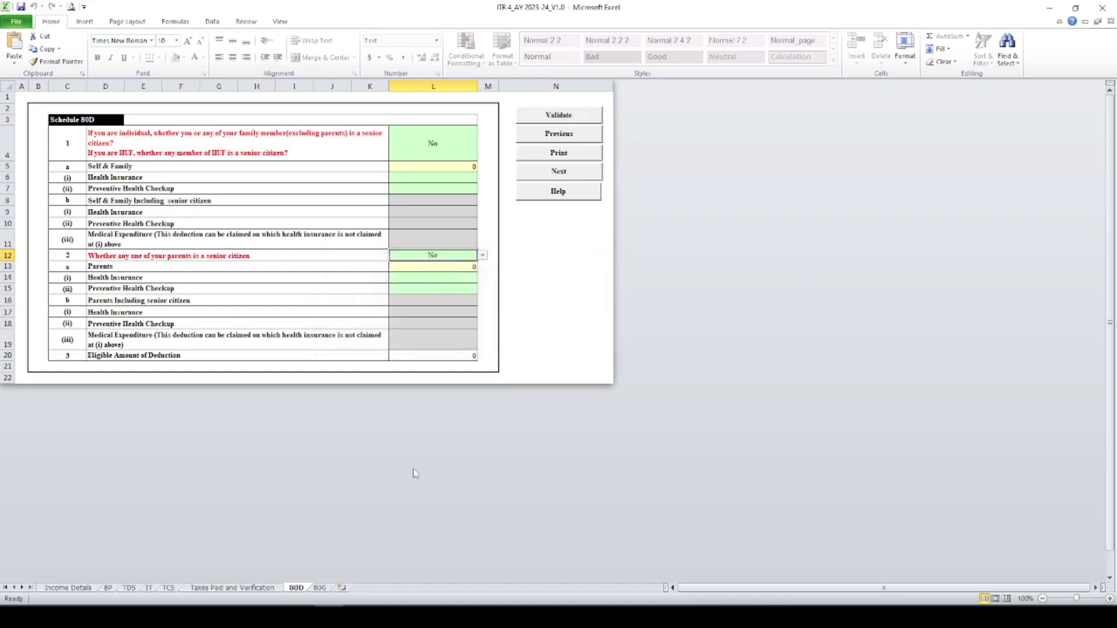
{"action": "left_click", "coordinate": [320, 588]}
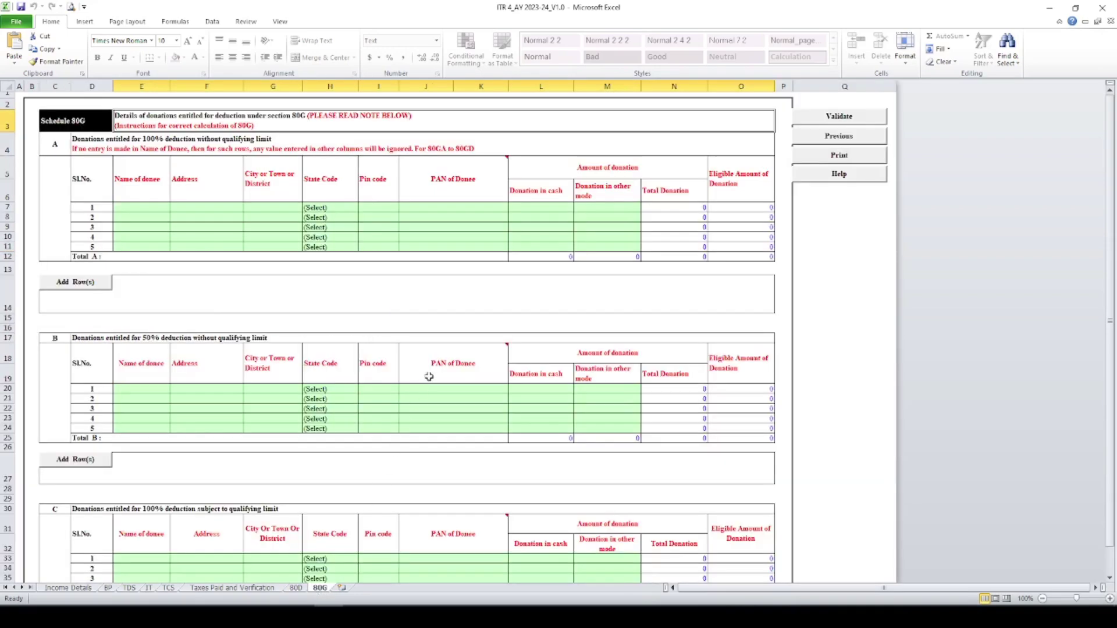
Step: Review 80G sections A to D, leaving every donation table empty
{"action": "mouse_move", "coordinate": [429, 375]}
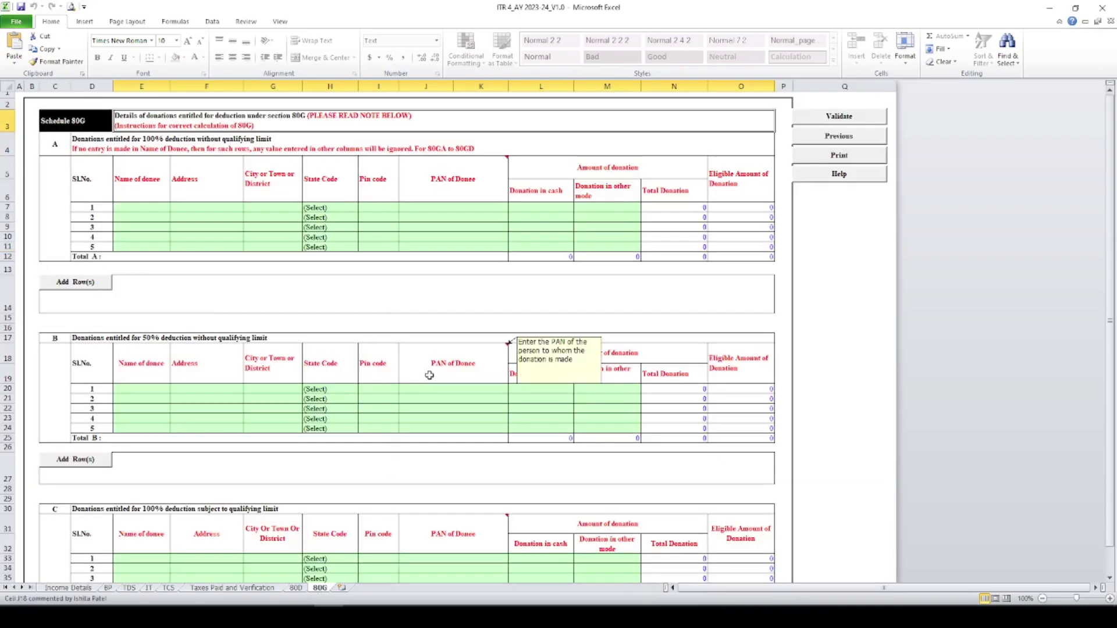
{"action": "mouse_move", "coordinate": [447, 175]}
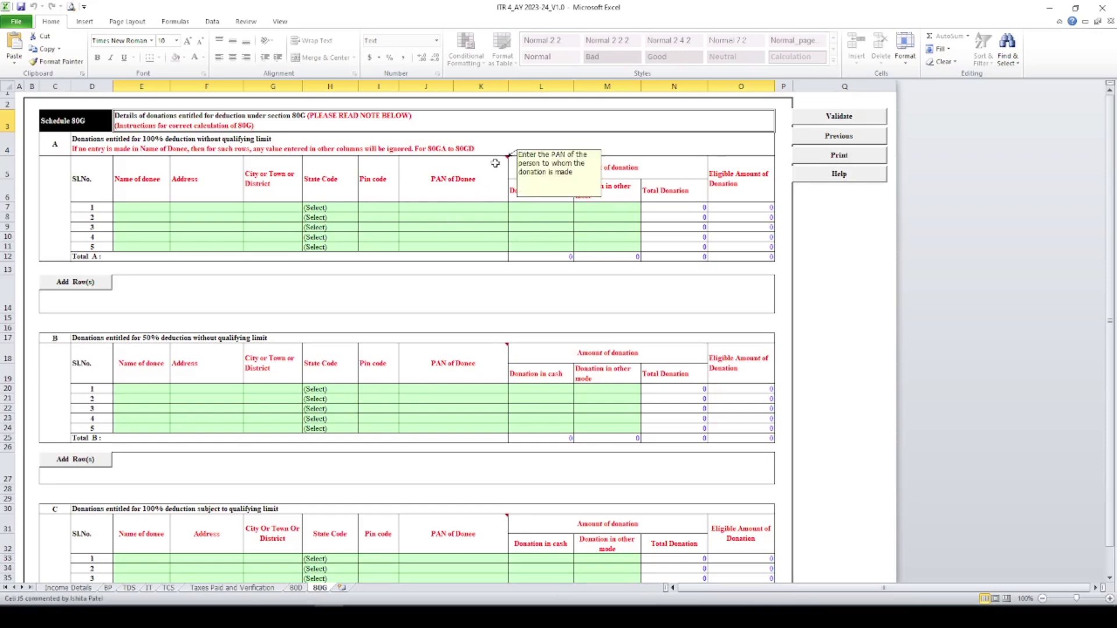
{"action": "left_click", "coordinate": [154, 138]}
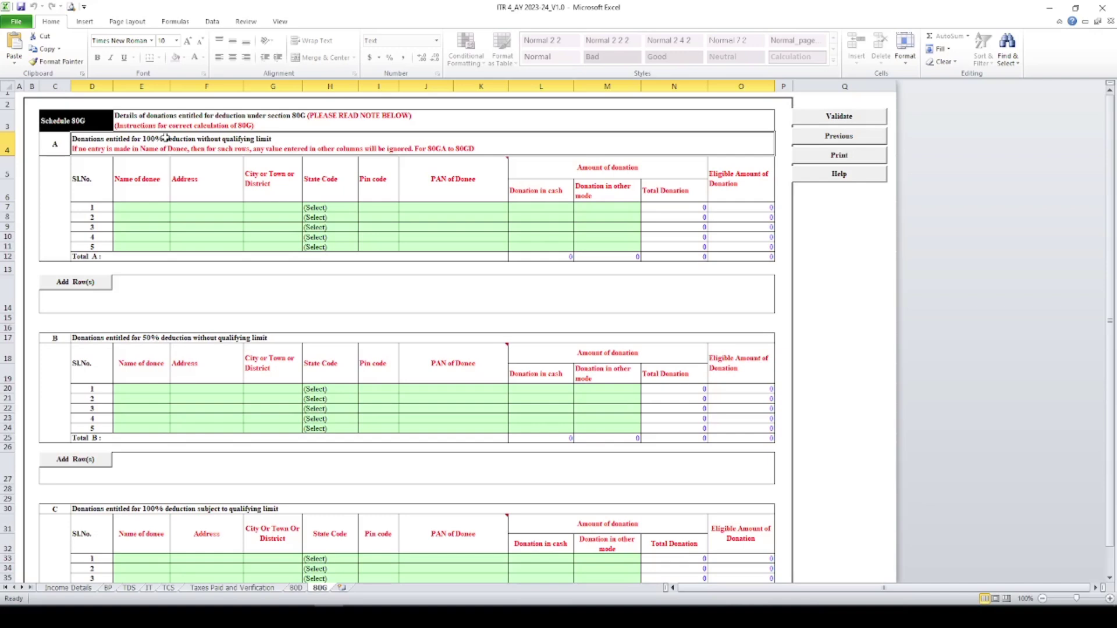
{"action": "left_click", "coordinate": [156, 339]}
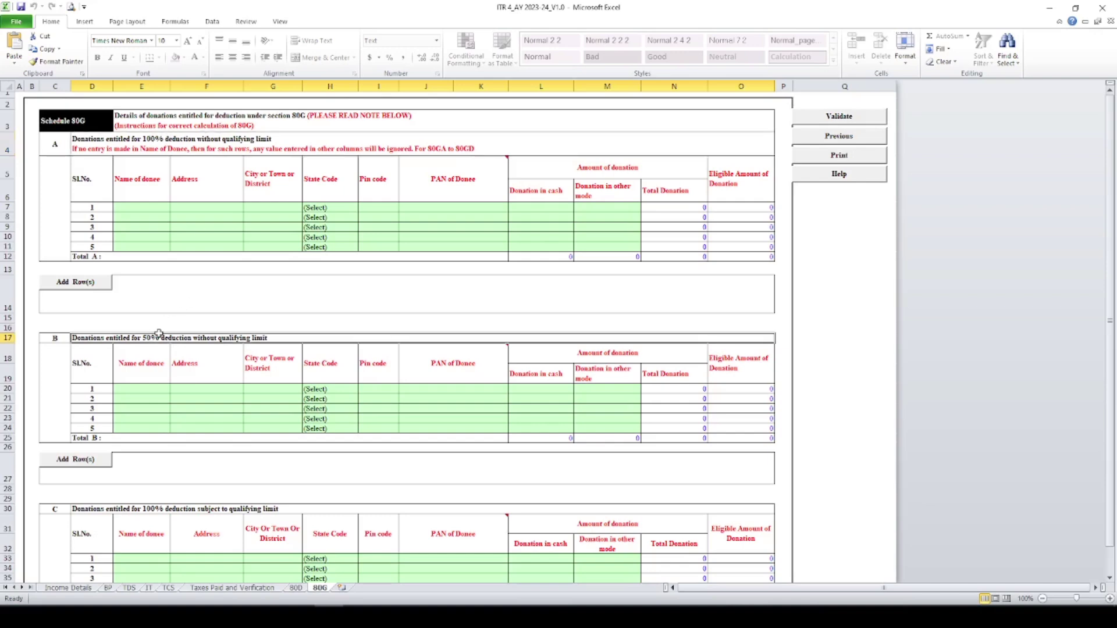
{"action": "scroll", "coordinate": [212, 319], "scroll_direction": "down", "scroll_amount": 2}
{"action": "left_click", "coordinate": [186, 398]}
{"action": "scroll", "coordinate": [186, 398], "scroll_direction": "down", "scroll_amount": 2}
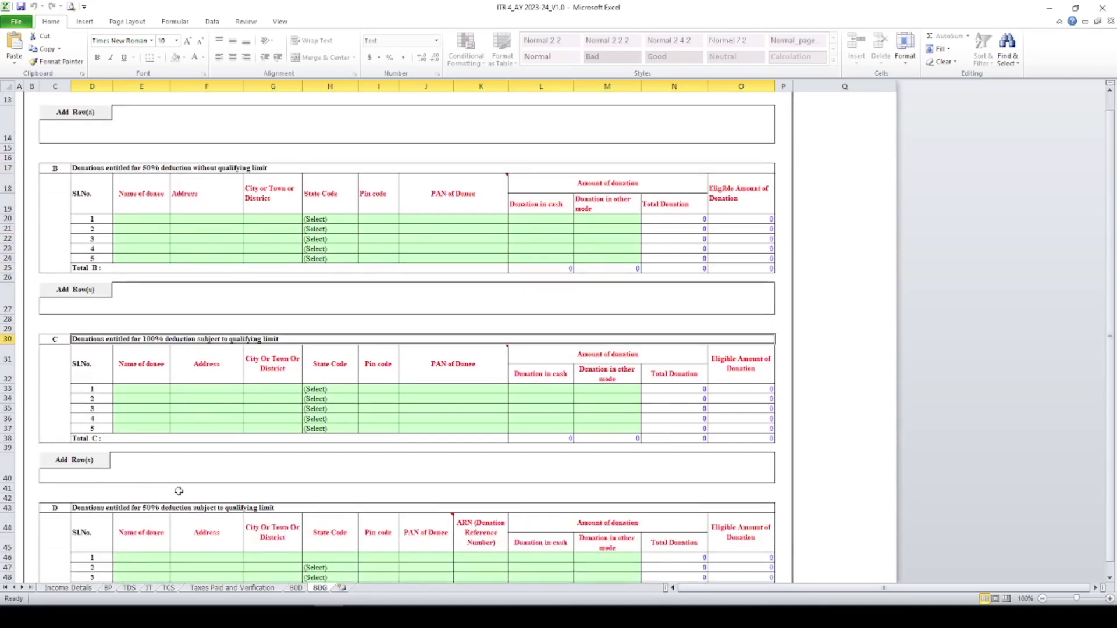
{"action": "left_click", "coordinate": [159, 506]}
{"action": "scroll", "coordinate": [487, 383], "scroll_direction": "down", "scroll_amount": 2}
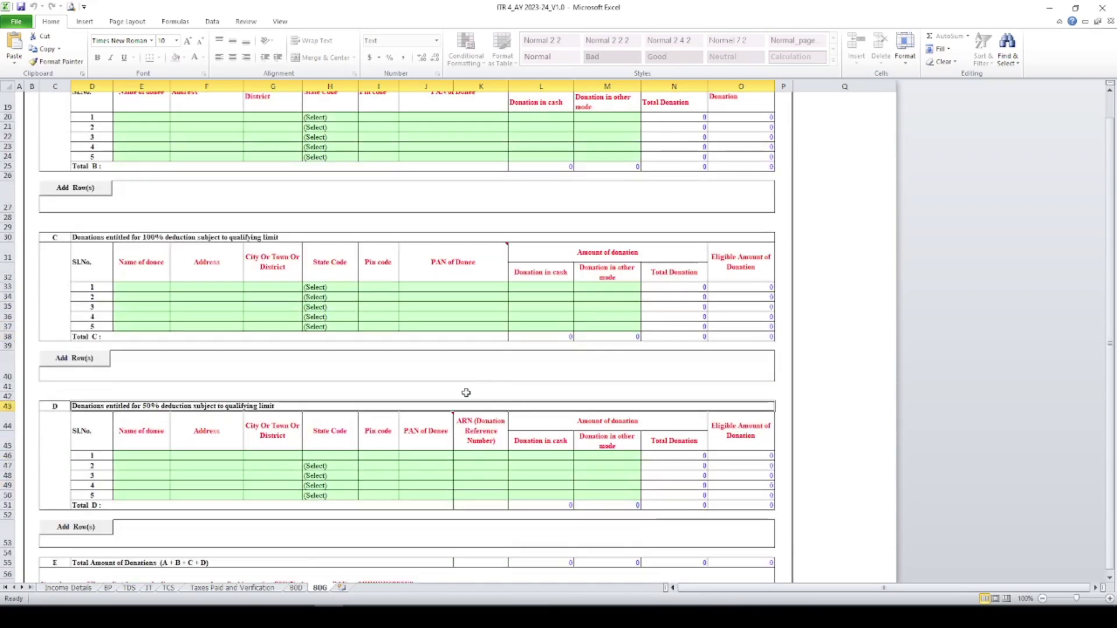
{"action": "left_click", "coordinate": [256, 434]}
{"action": "left_click", "coordinate": [154, 413]}
{"action": "left_click", "coordinate": [156, 406]}
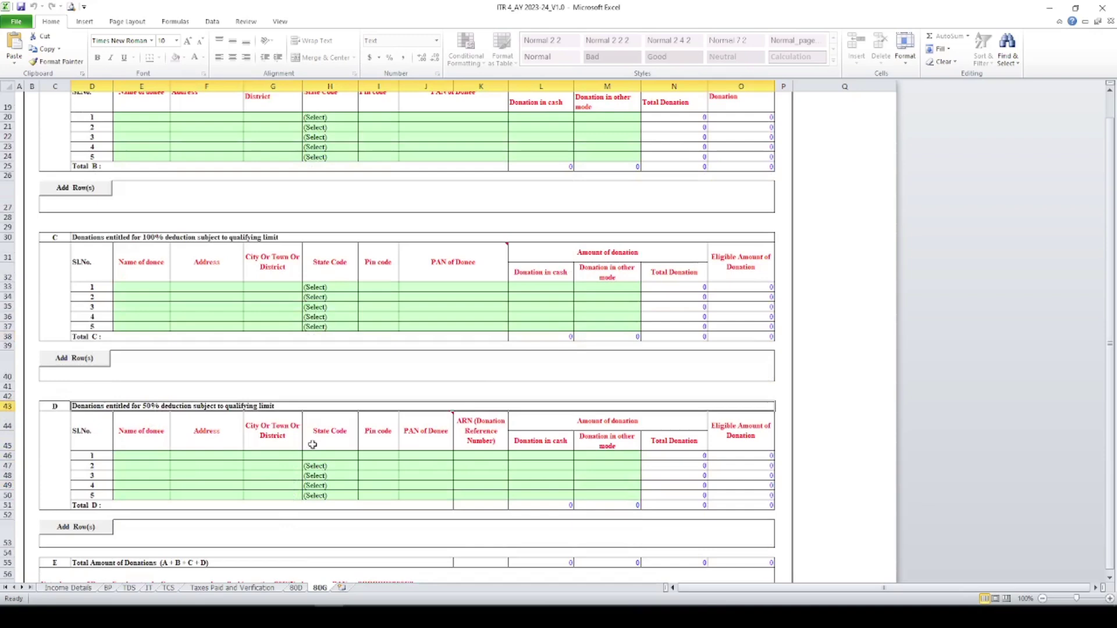
{"action": "scroll", "coordinate": [460, 452], "scroll_direction": "up", "scroll_amount": 6}
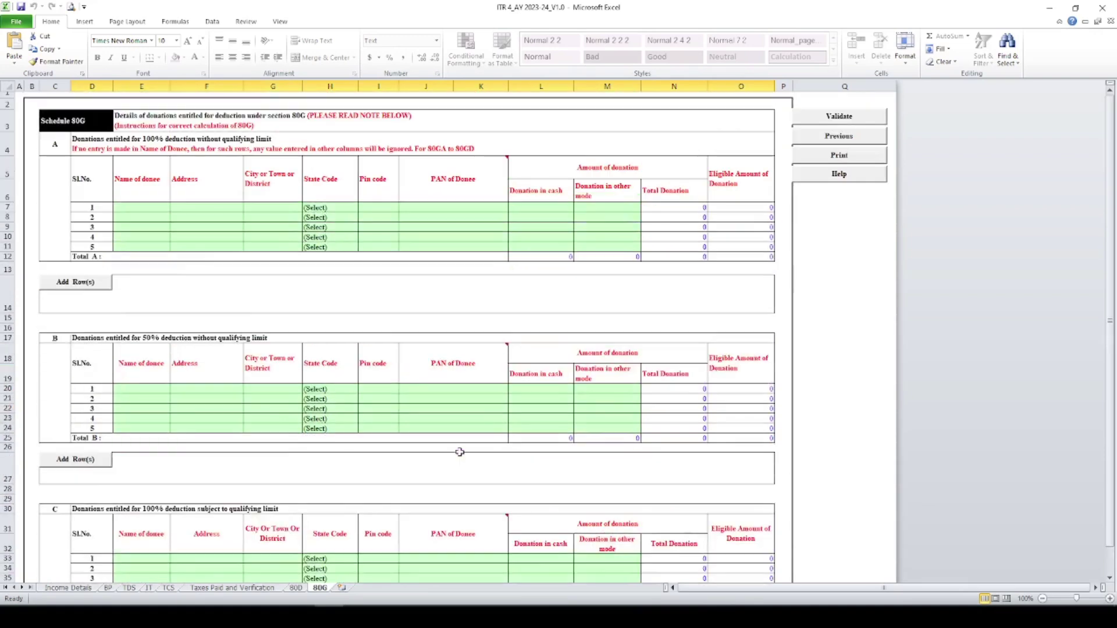
Step: Validate Schedule 80G, acknowledge the OK message, and return to Income Details
{"action": "left_click", "coordinate": [852, 121]}
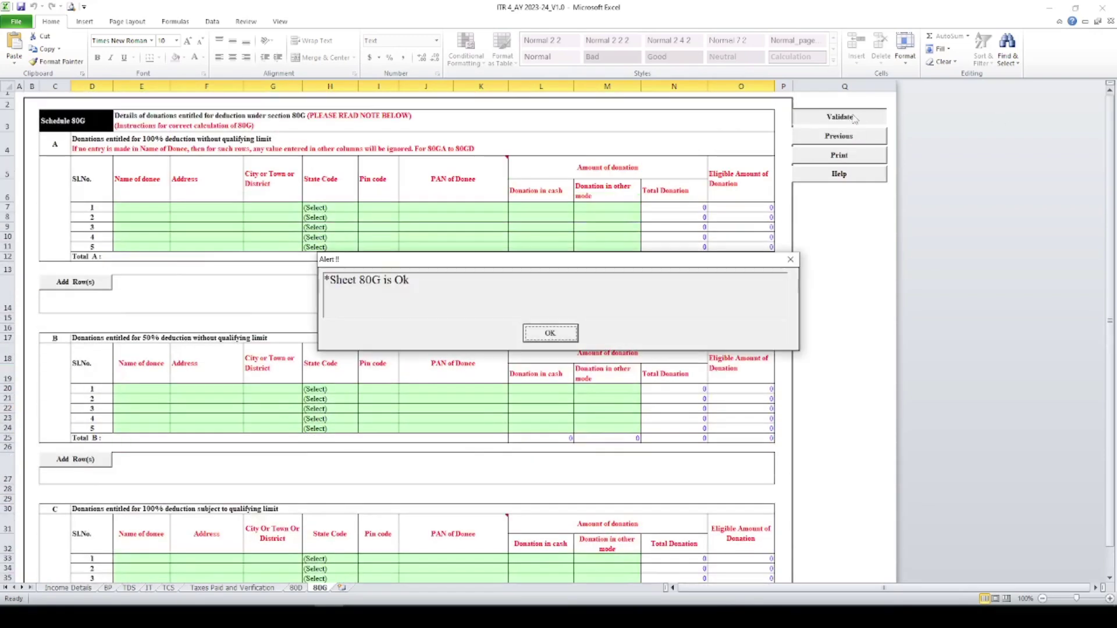
{"action": "left_click", "coordinate": [550, 334]}
{"action": "left_click", "coordinate": [81, 588]}
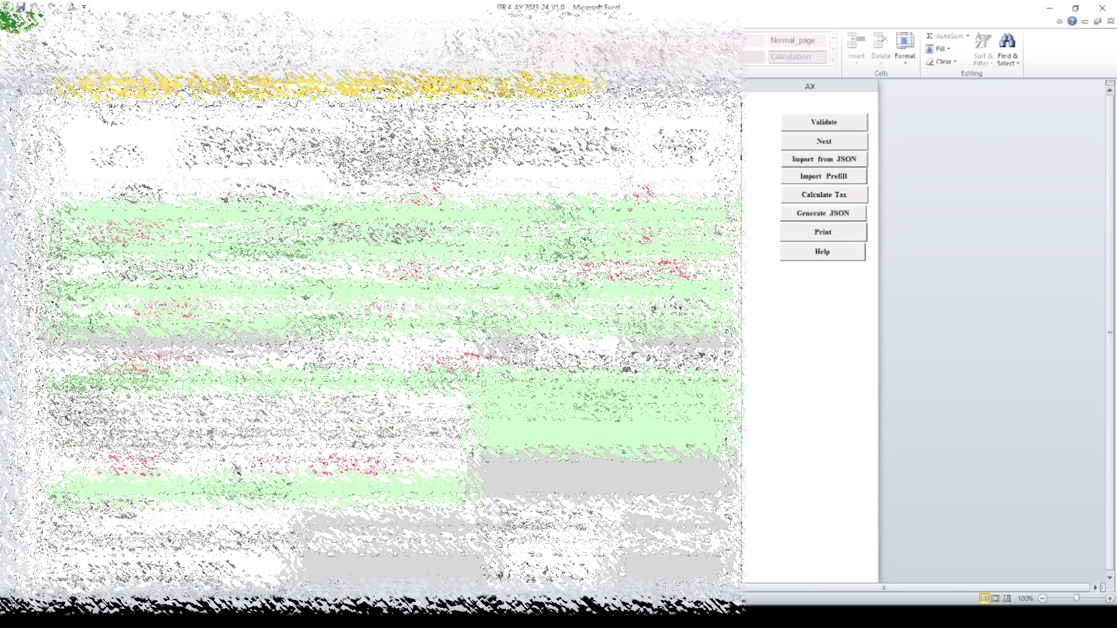
Step: Recalculate tax, dismiss the refund-account warning, and mark the first B22 bank row for refund
{"action": "left_click", "coordinate": [822, 198]}
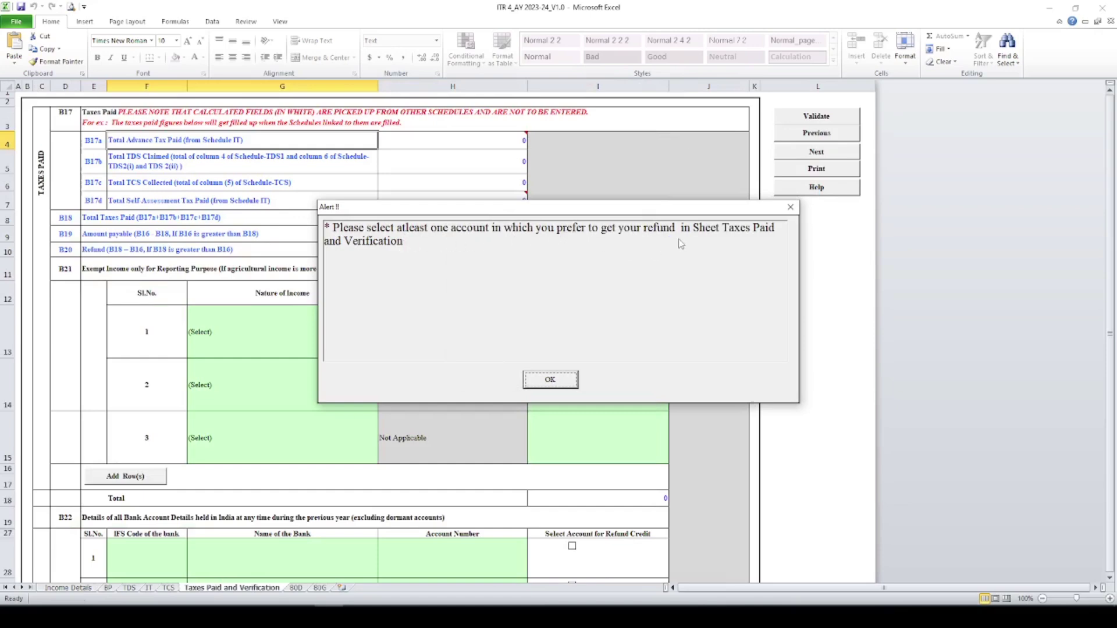
{"action": "left_click", "coordinate": [550, 379]}
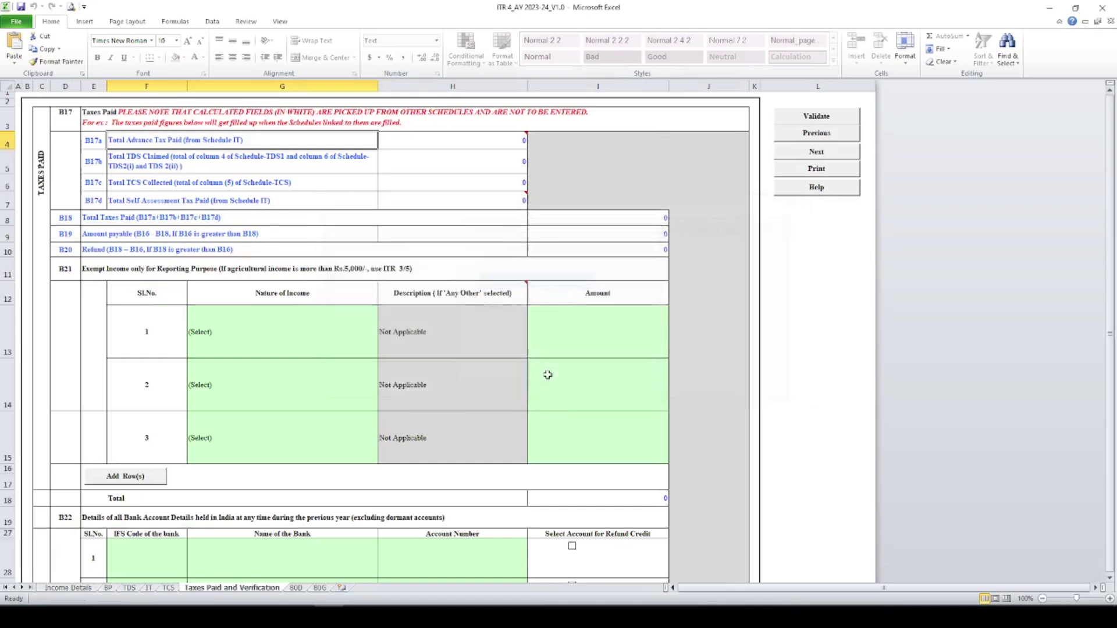
{"action": "scroll", "coordinate": [396, 272], "scroll_direction": "down", "scroll_amount": 4}
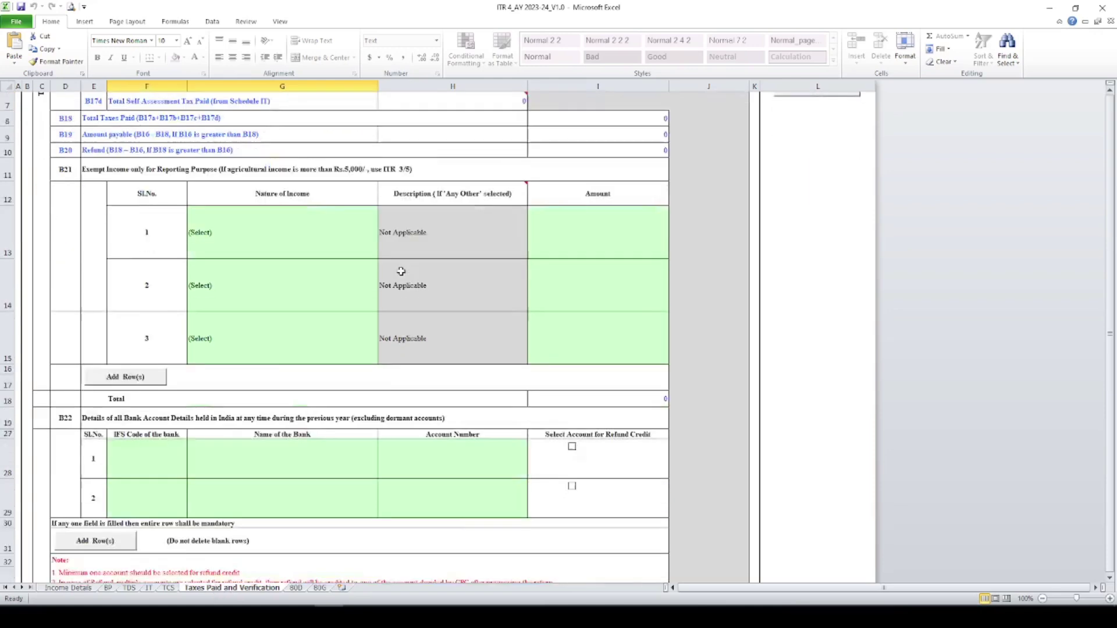
{"action": "scroll", "coordinate": [400, 271], "scroll_direction": "down", "scroll_amount": 1}
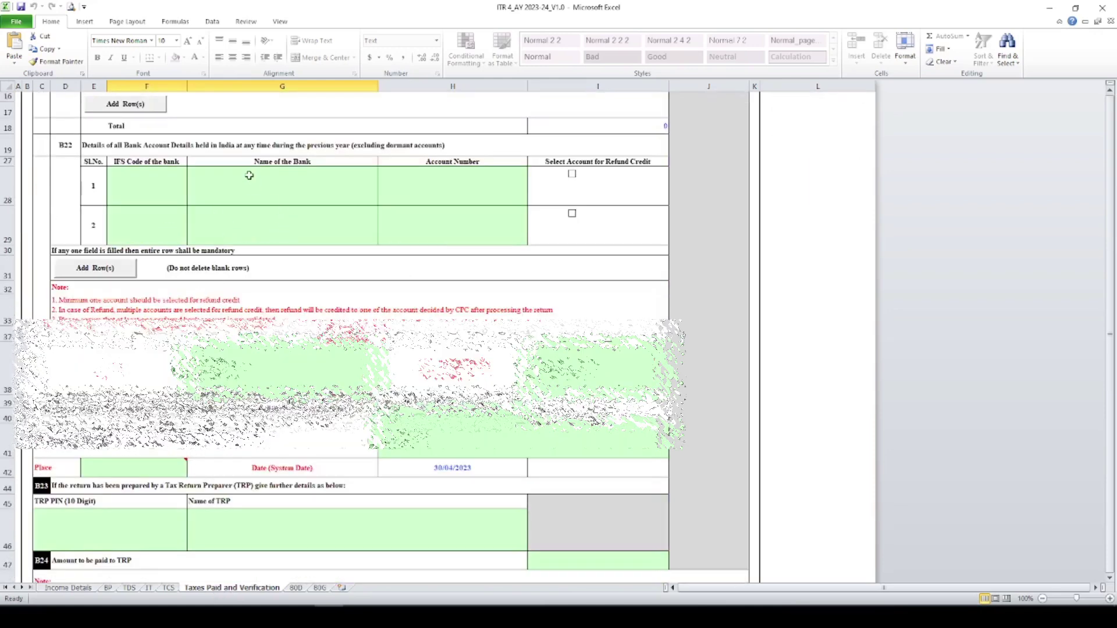
{"action": "left_click", "coordinate": [180, 173]}
{"action": "left_click", "coordinate": [262, 201]}
{"action": "left_click", "coordinate": [426, 184]}
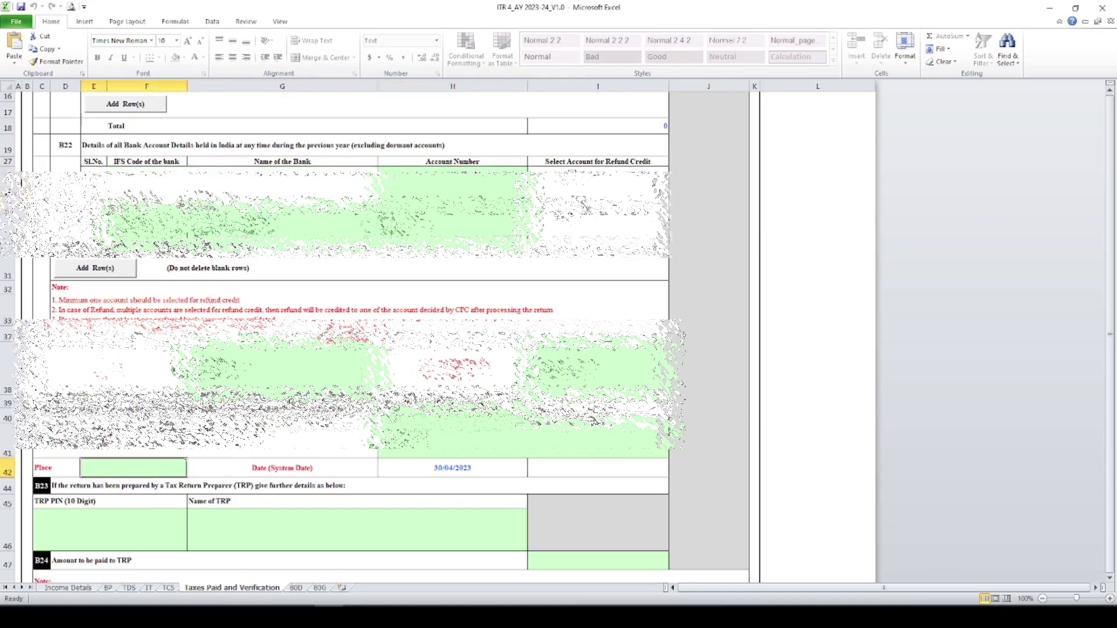
Step: Go through the first bank row's IFS code, bank name and account number, then enter the filing location as Place
{"action": "left_click", "coordinate": [147, 226]}
{"action": "left_click", "coordinate": [253, 233]}
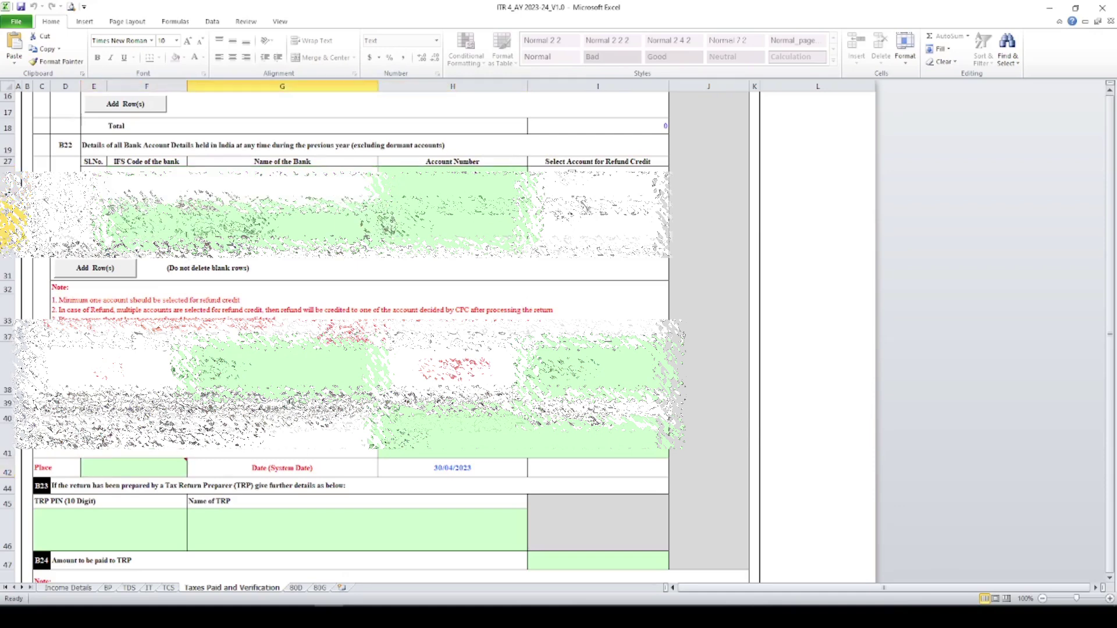
{"action": "left_click", "coordinate": [465, 227]}
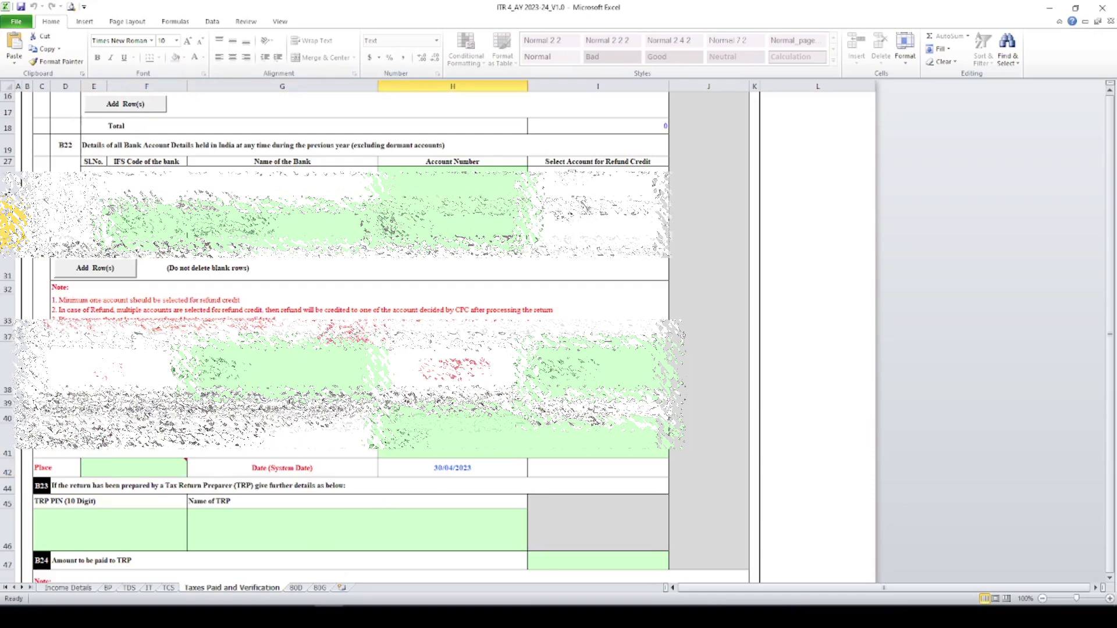
{"action": "left_click", "coordinate": [115, 467]}
{"action": "type", "text": "SR"}
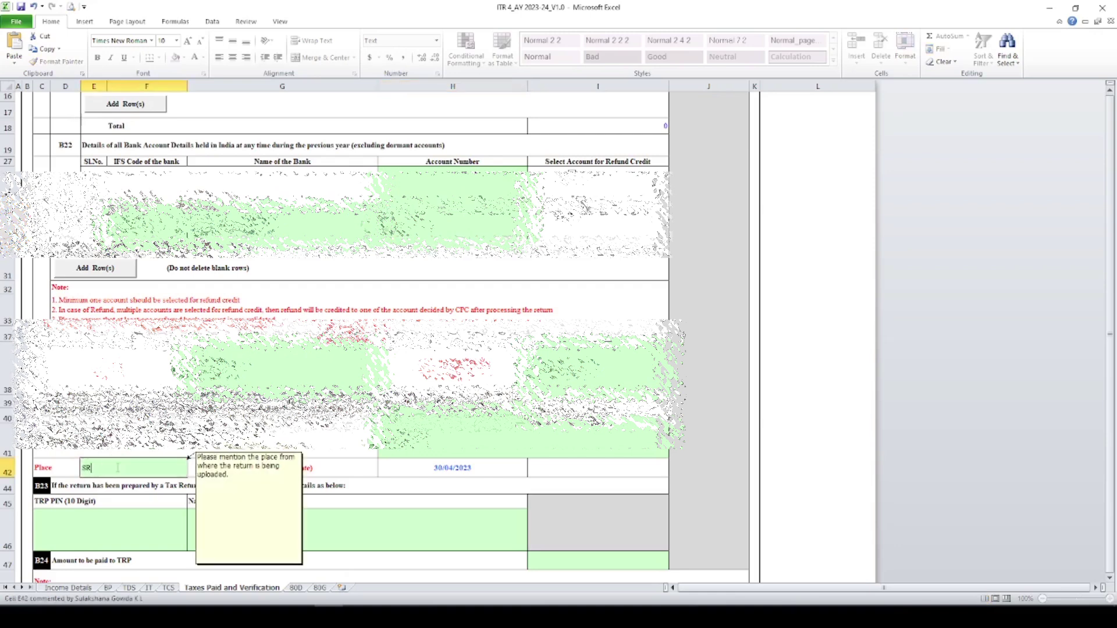
{"action": "type", "text": "I VIJAYNAGAR4"}
{"action": "scroll", "coordinate": [188, 458], "scroll_direction": "up", "scroll_amount": 5}
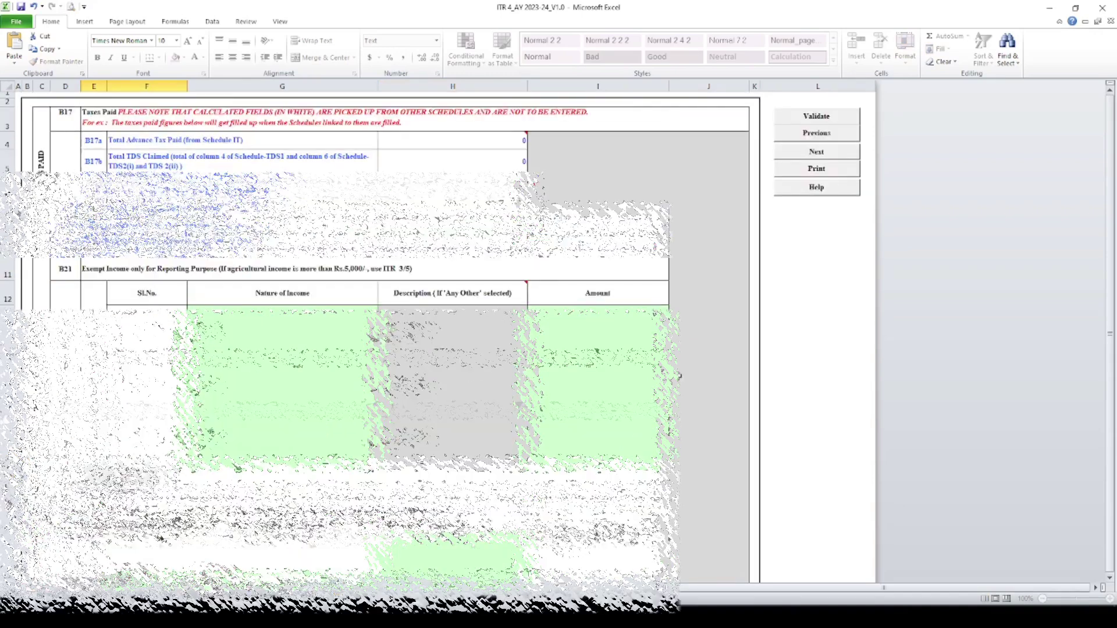
Step: Validate the return, dismiss the missing account number alert for Sr.No 1, and go to that cell
{"action": "left_click", "coordinate": [833, 116]}
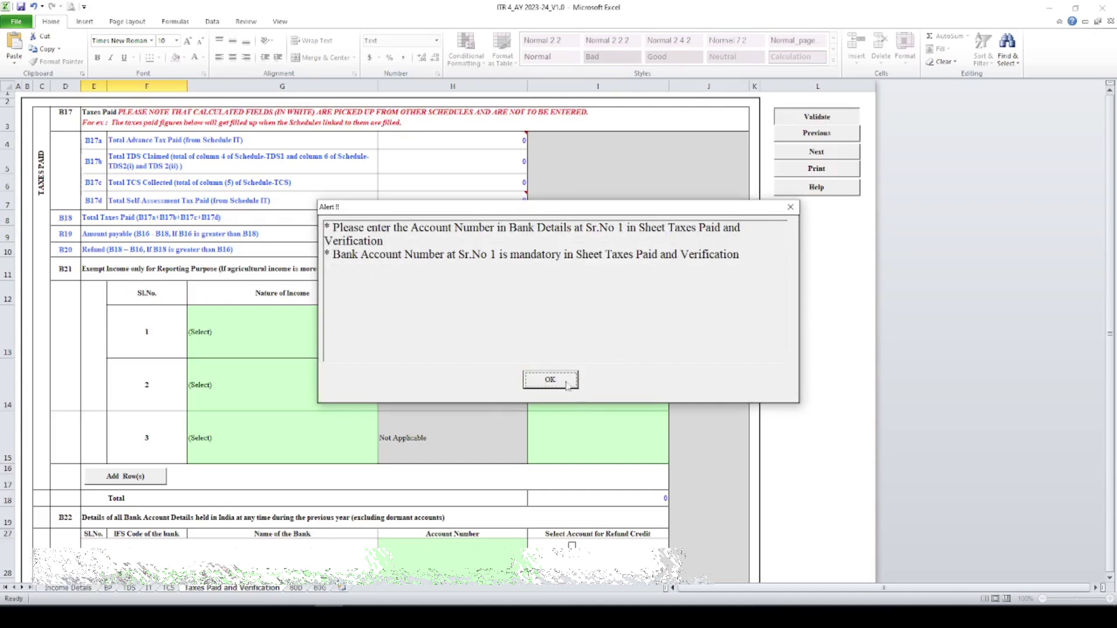
{"action": "left_click", "coordinate": [546, 379]}
{"action": "scroll", "coordinate": [314, 334], "scroll_direction": "down", "scroll_amount": 3}
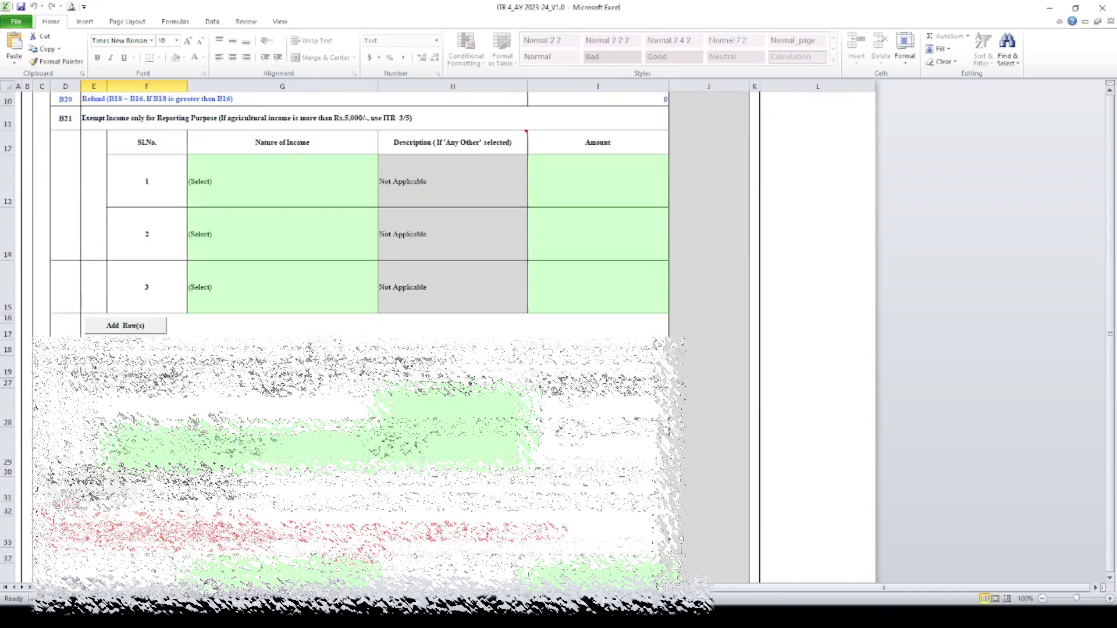
{"action": "left_click", "coordinate": [402, 439]}
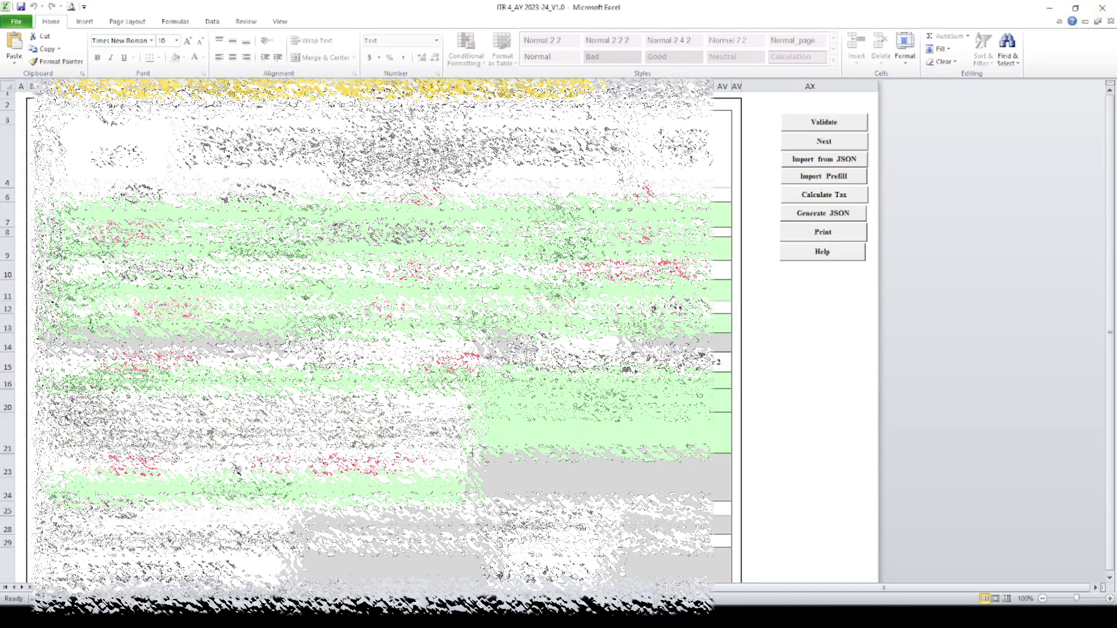
Step: Calculate tax and verify taxable income 492800 and tax 12140, fully offset by the 87A rebate
{"action": "left_click", "coordinate": [815, 194]}
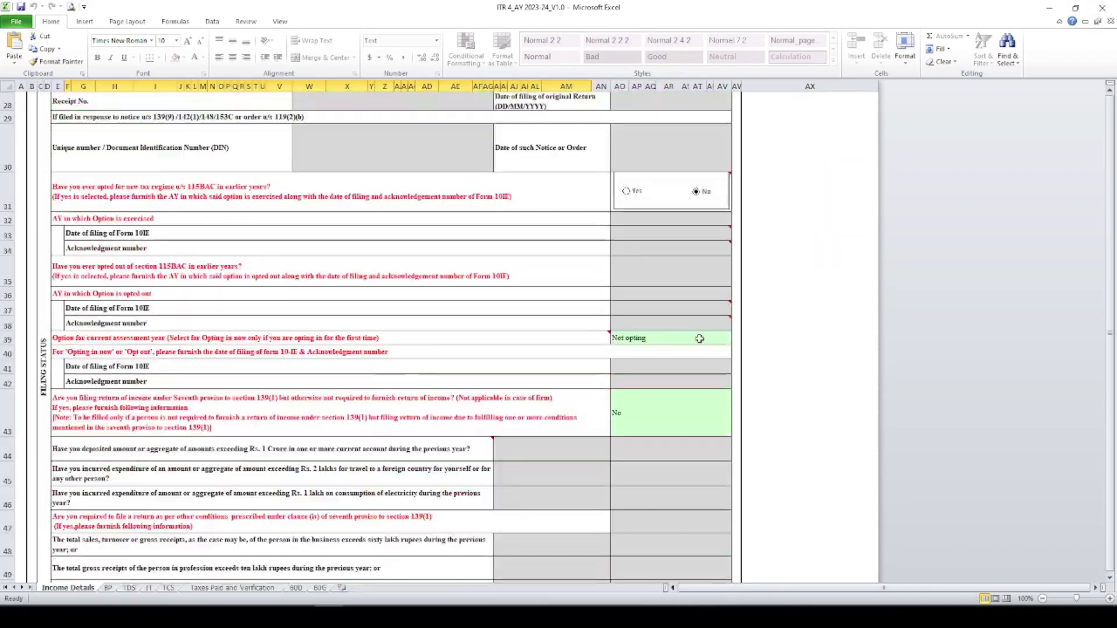
{"action": "scroll", "coordinate": [698, 336], "scroll_direction": "down", "scroll_amount": 12}
{"action": "scroll", "coordinate": [699, 337], "scroll_direction": "down", "scroll_amount": 18}
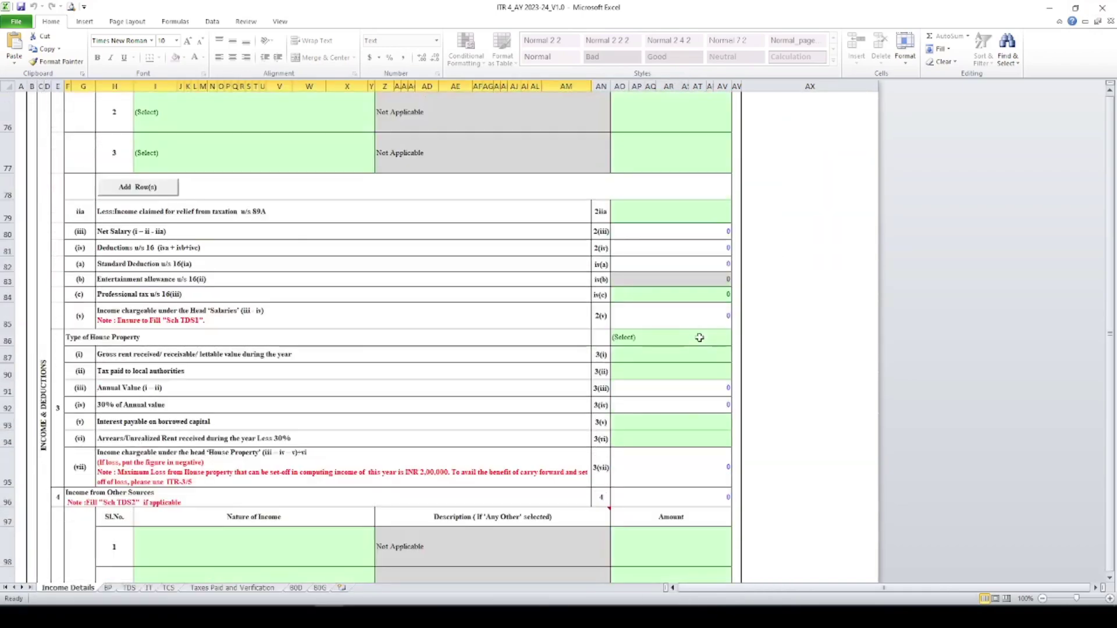
{"action": "scroll", "coordinate": [700, 338], "scroll_direction": "down", "scroll_amount": 2}
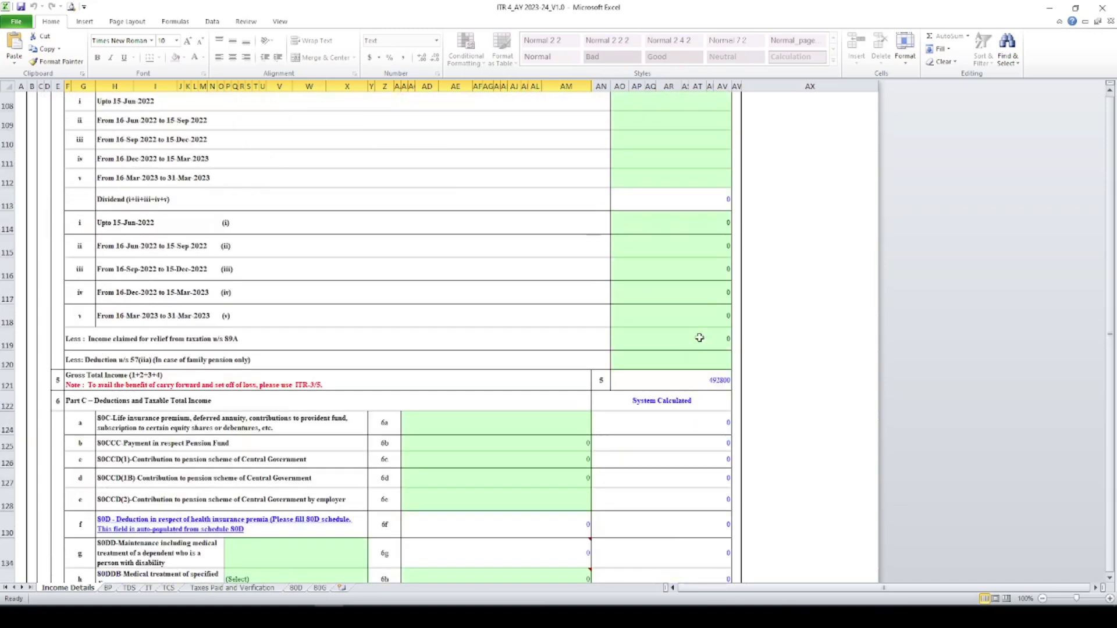
{"action": "scroll", "coordinate": [699, 337], "scroll_direction": "down", "scroll_amount": 7}
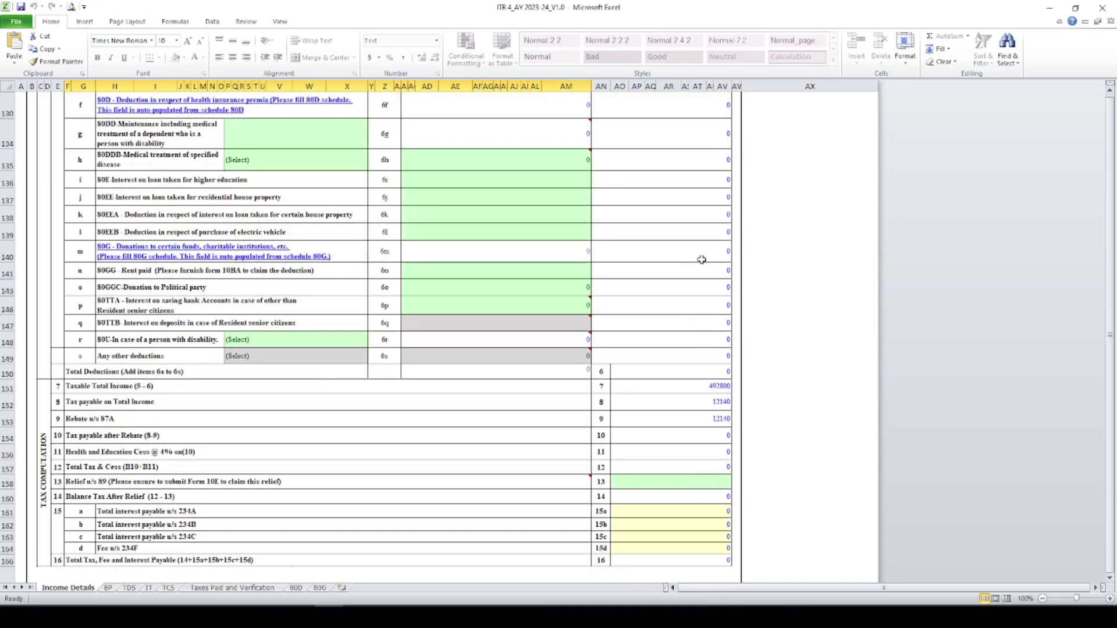
{"action": "left_click", "coordinate": [693, 387]}
{"action": "left_click", "coordinate": [717, 401]}
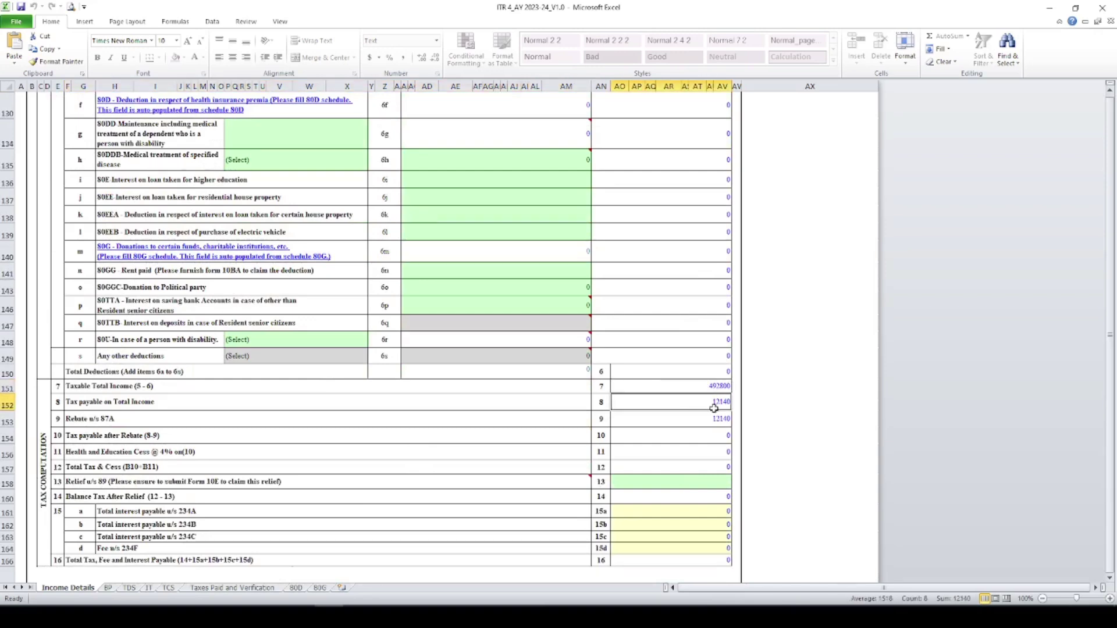
{"action": "left_click", "coordinate": [91, 421]}
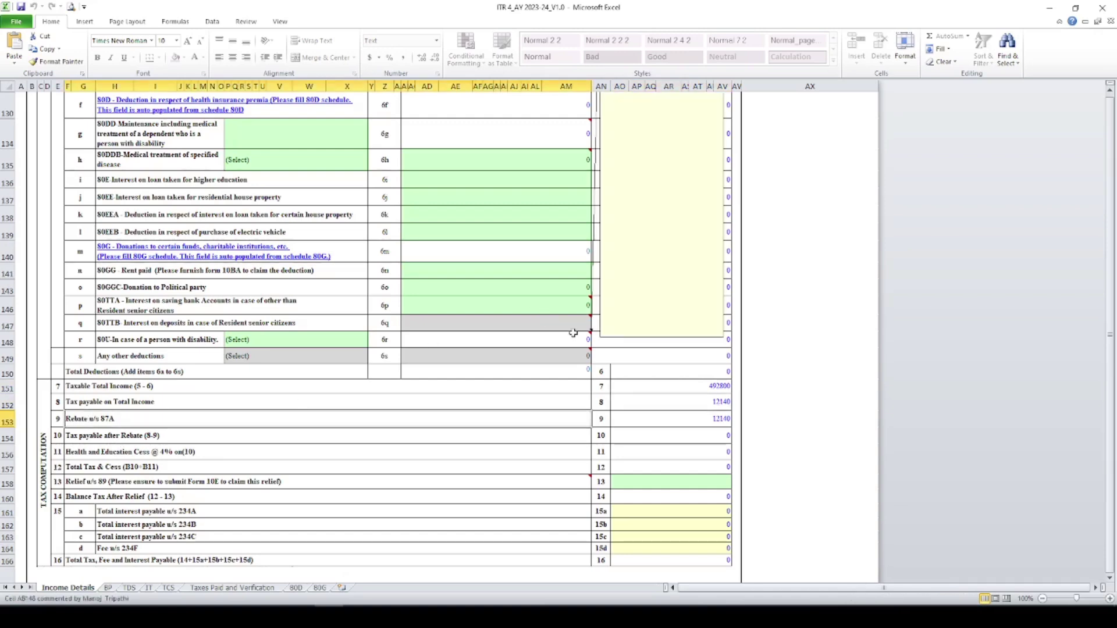
{"action": "left_click", "coordinate": [717, 418]}
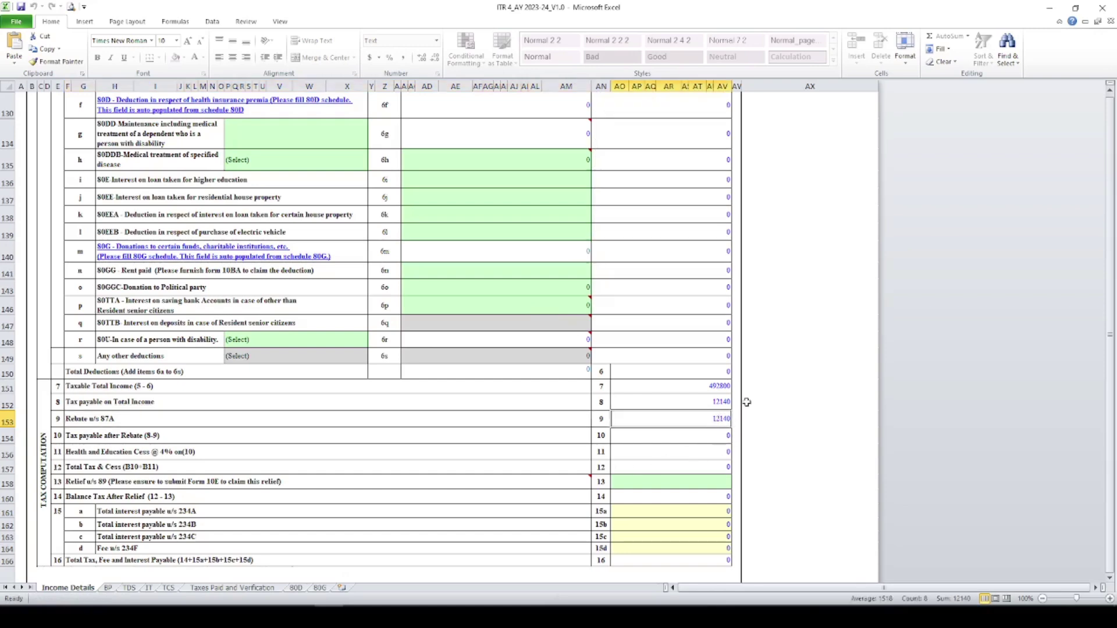
{"action": "scroll", "coordinate": [616, 382], "scroll_direction": "down", "scroll_amount": 1}
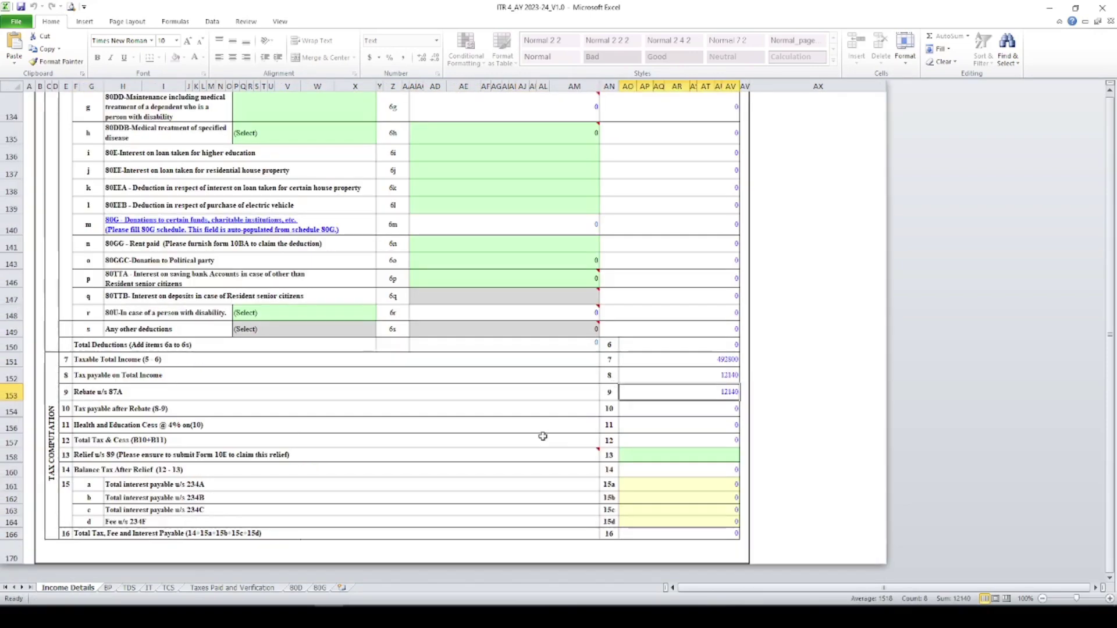
{"action": "scroll", "coordinate": [544, 436], "scroll_direction": "up", "scroll_amount": 7}
{"action": "scroll", "coordinate": [543, 435], "scroll_direction": "up", "scroll_amount": 4}
{"action": "scroll", "coordinate": [542, 435], "scroll_direction": "up", "scroll_amount": 3}
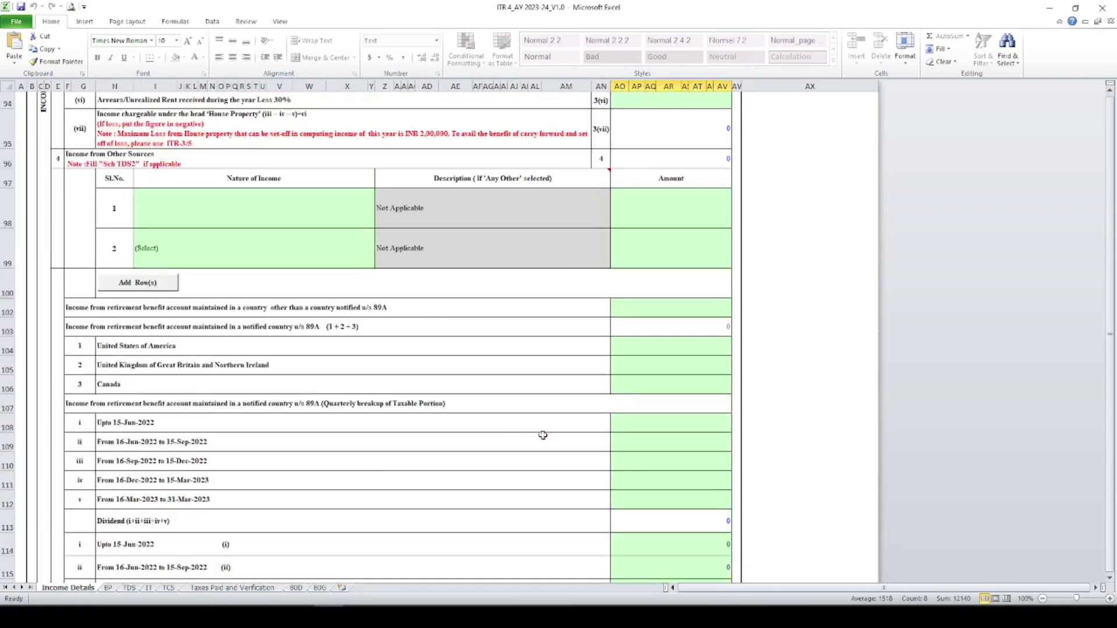
{"action": "scroll", "coordinate": [543, 435], "scroll_direction": "up", "scroll_amount": 3}
{"action": "scroll", "coordinate": [578, 291], "scroll_direction": "up", "scroll_amount": 2}
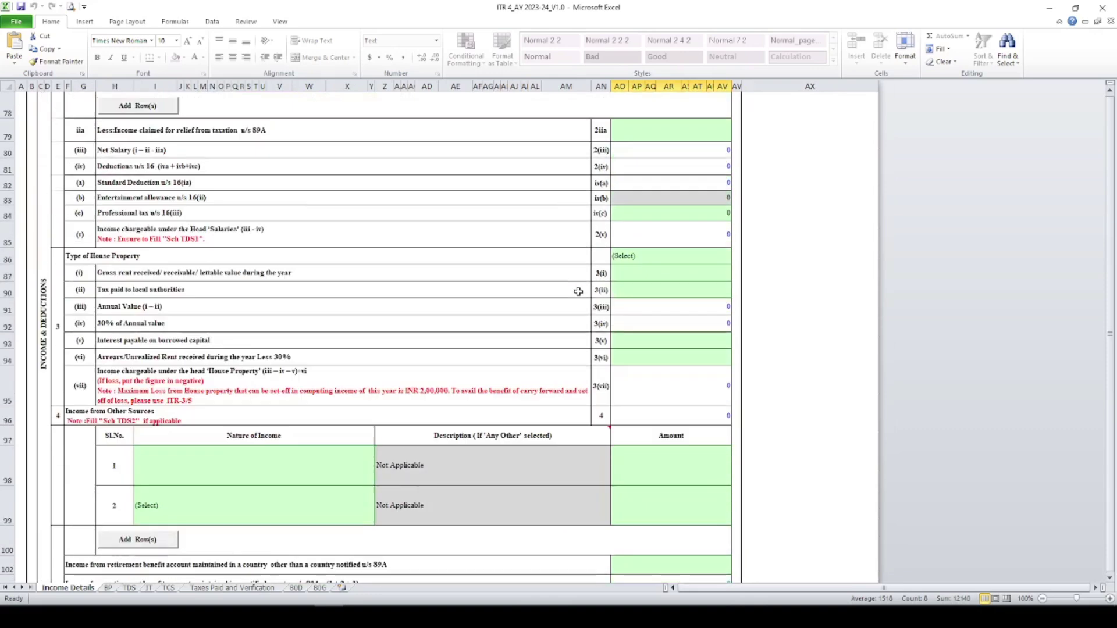
{"action": "scroll", "coordinate": [579, 291], "scroll_direction": "up", "scroll_amount": 1}
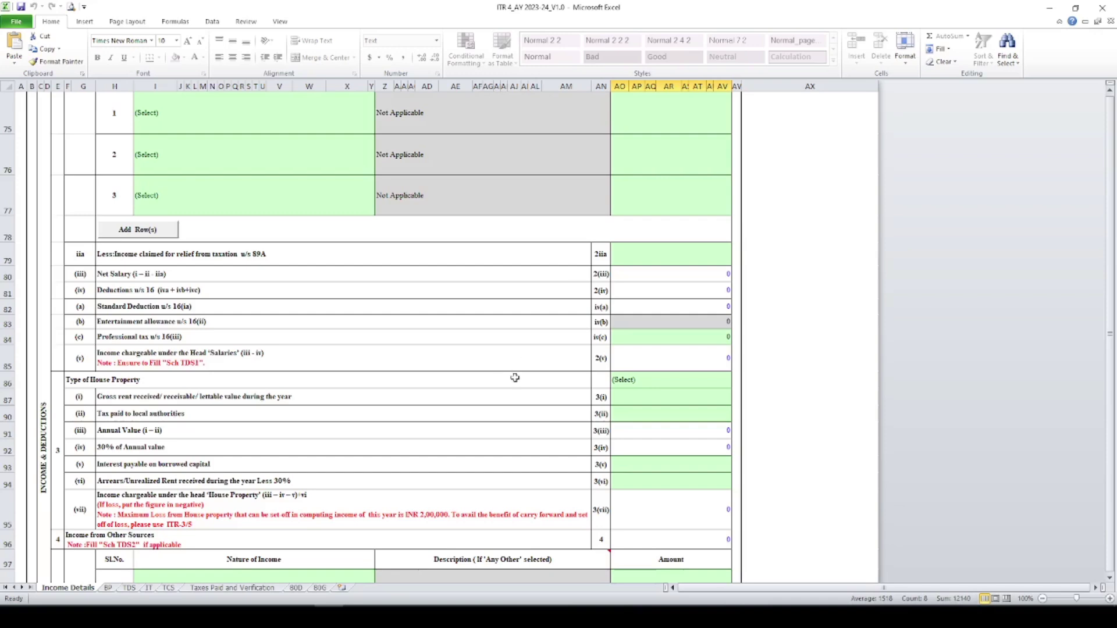
{"action": "left_click", "coordinate": [644, 380]}
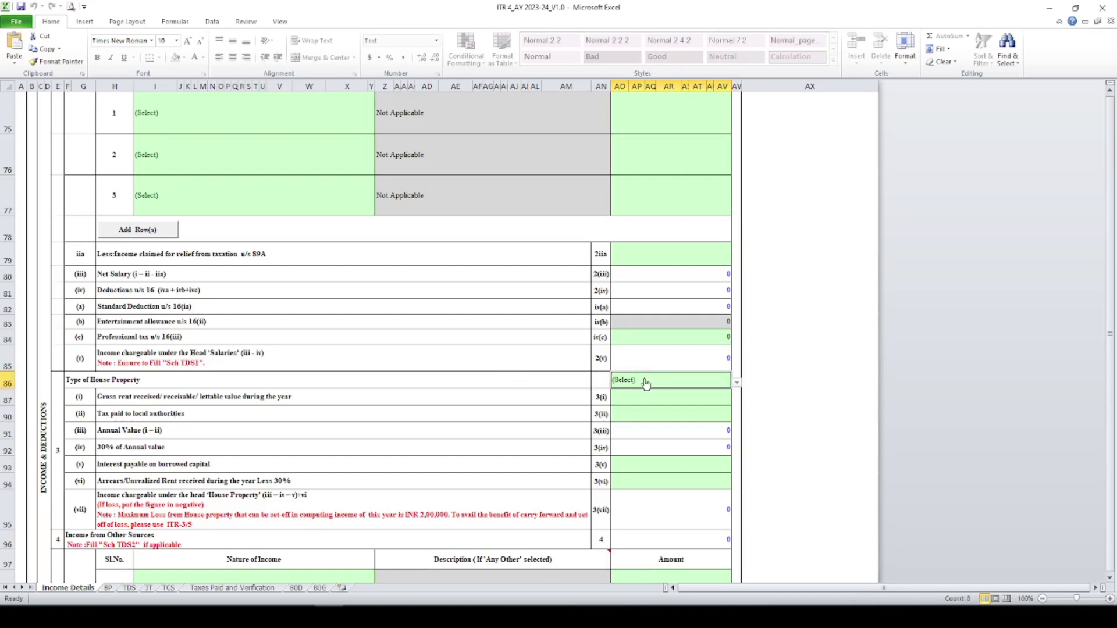
{"action": "left_click", "coordinate": [105, 383]}
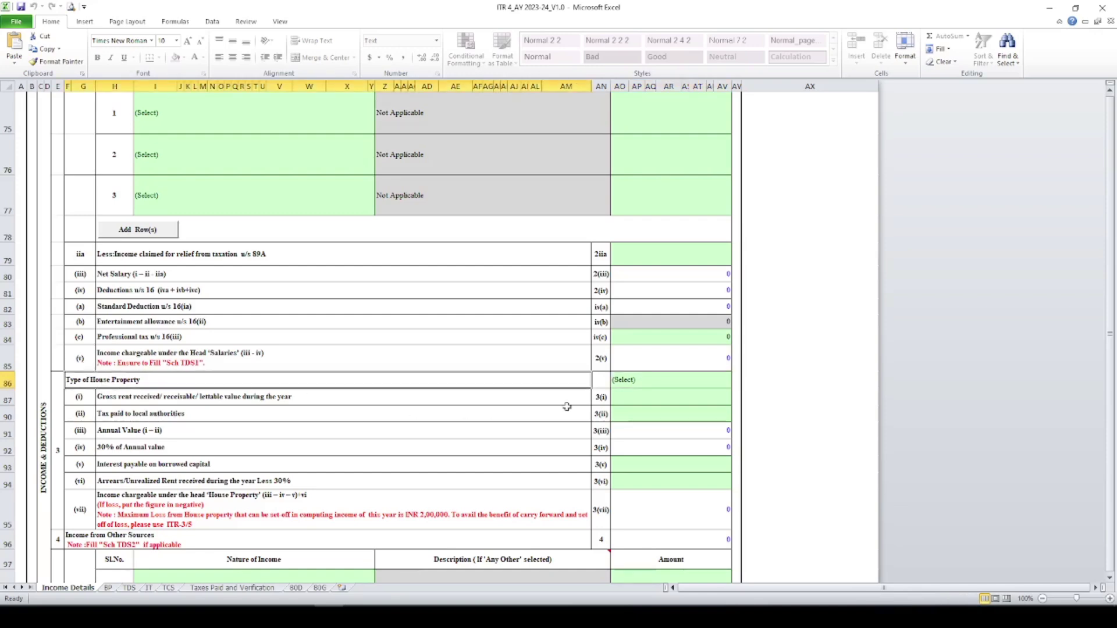
{"action": "left_click", "coordinate": [702, 387]}
{"action": "left_click", "coordinate": [736, 383]}
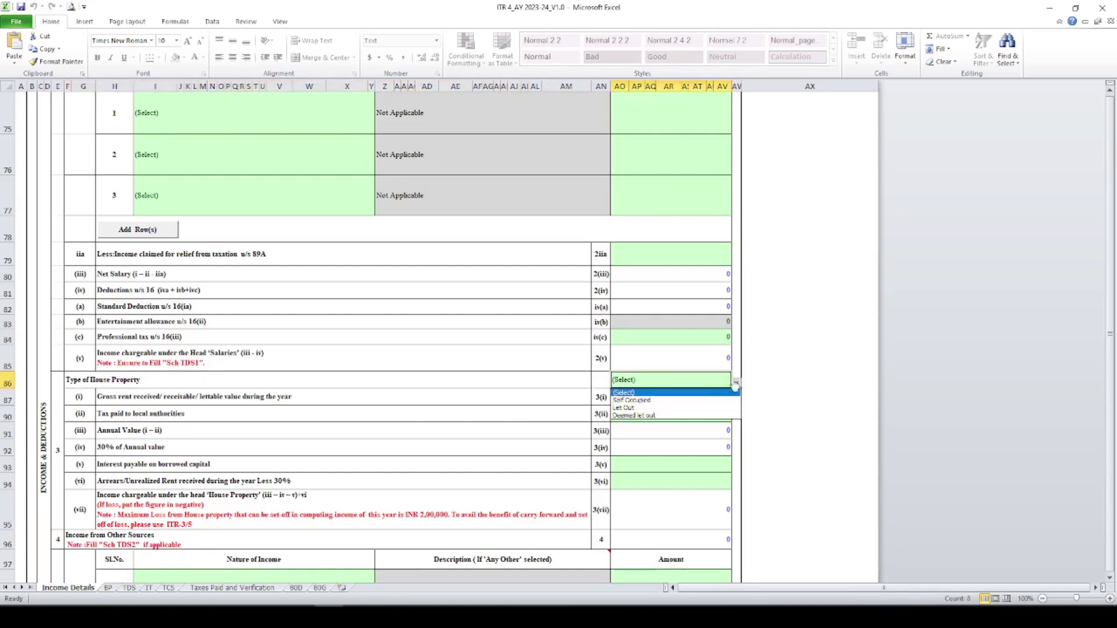
{"action": "left_click", "coordinate": [661, 401]}
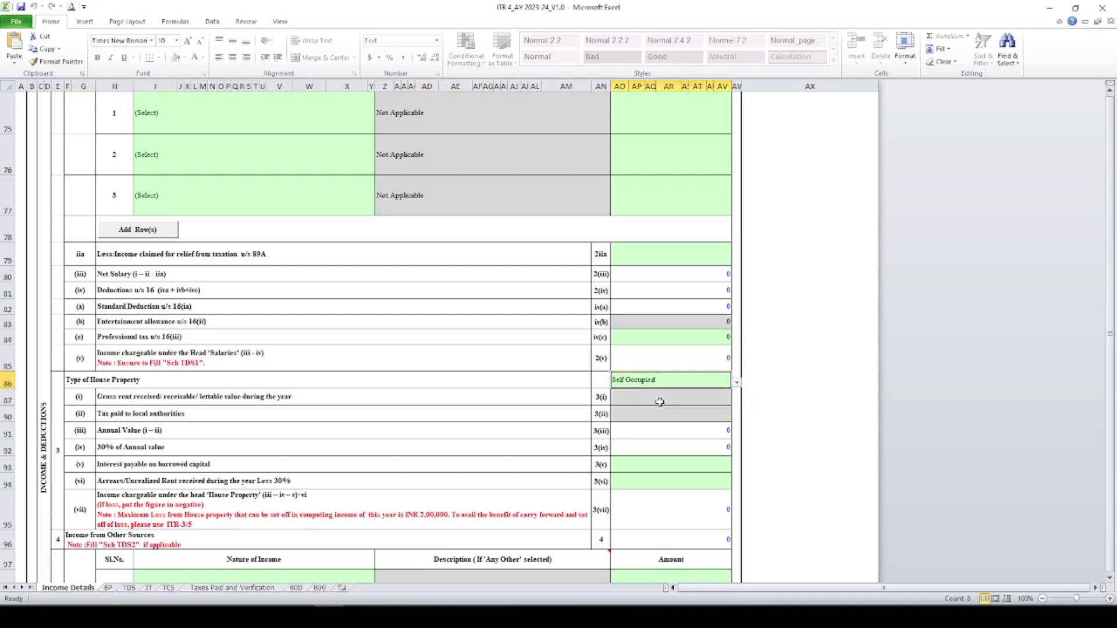
{"action": "left_click", "coordinate": [208, 462]}
{"action": "left_click", "coordinate": [640, 461]}
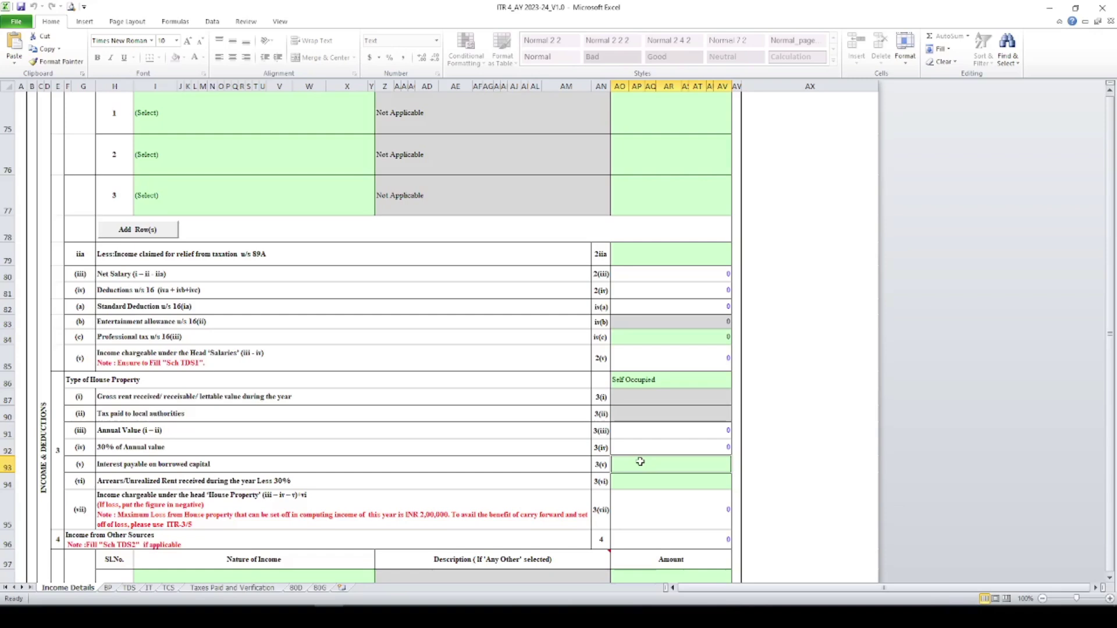
{"action": "left_click", "coordinate": [657, 379]}
{"action": "key", "text": "alt+Down"}
{"action": "left_click", "coordinate": [637, 407]}
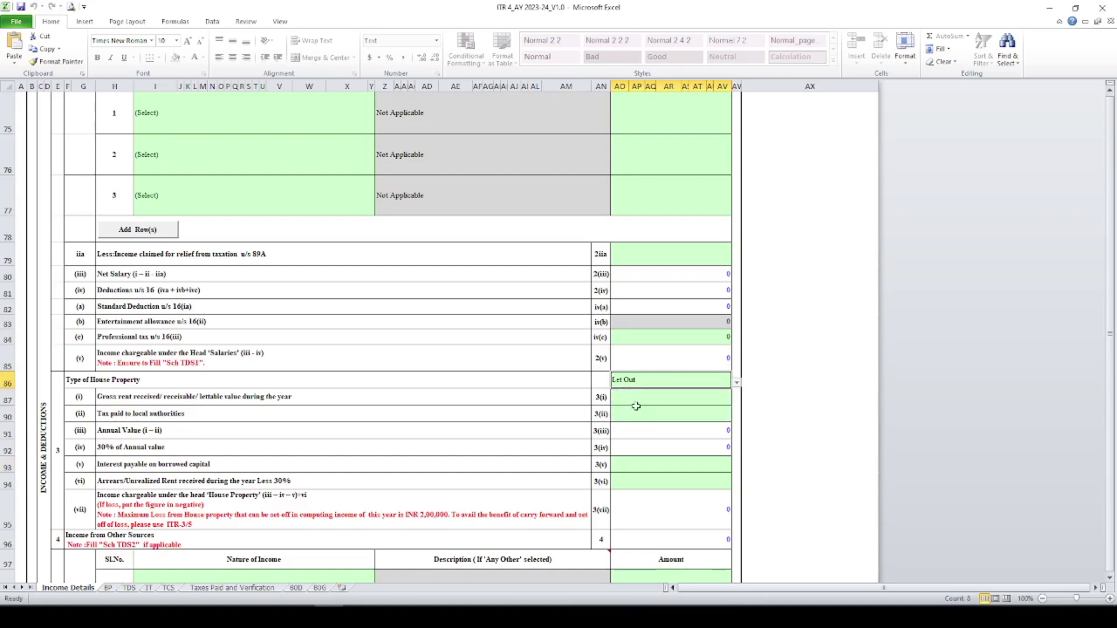
{"action": "left_click", "coordinate": [657, 428]}
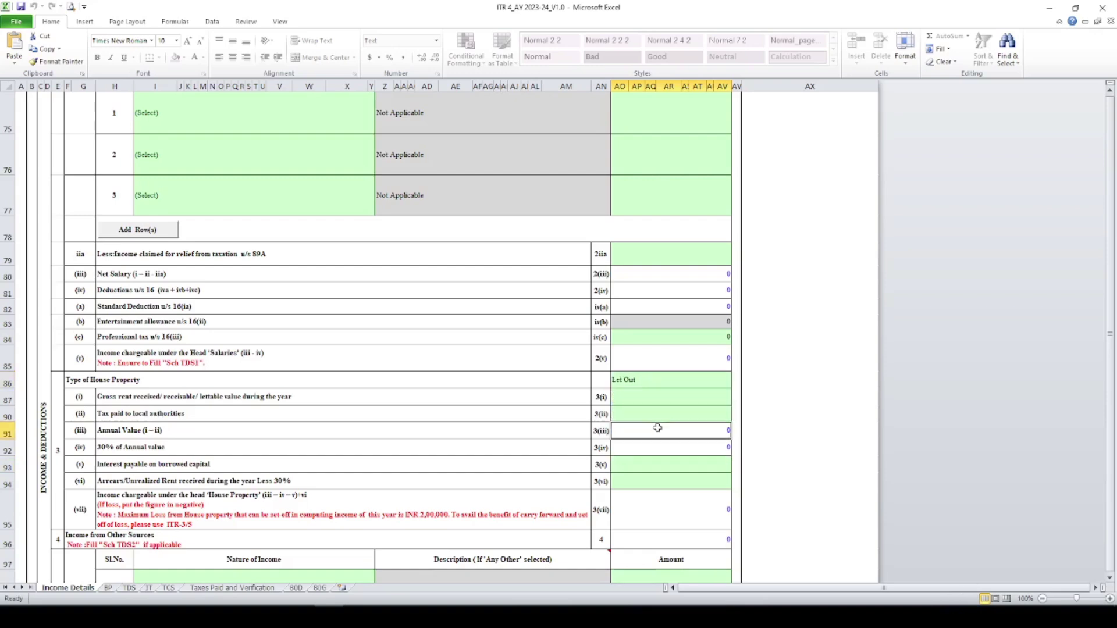
{"action": "left_click", "coordinate": [681, 384]}
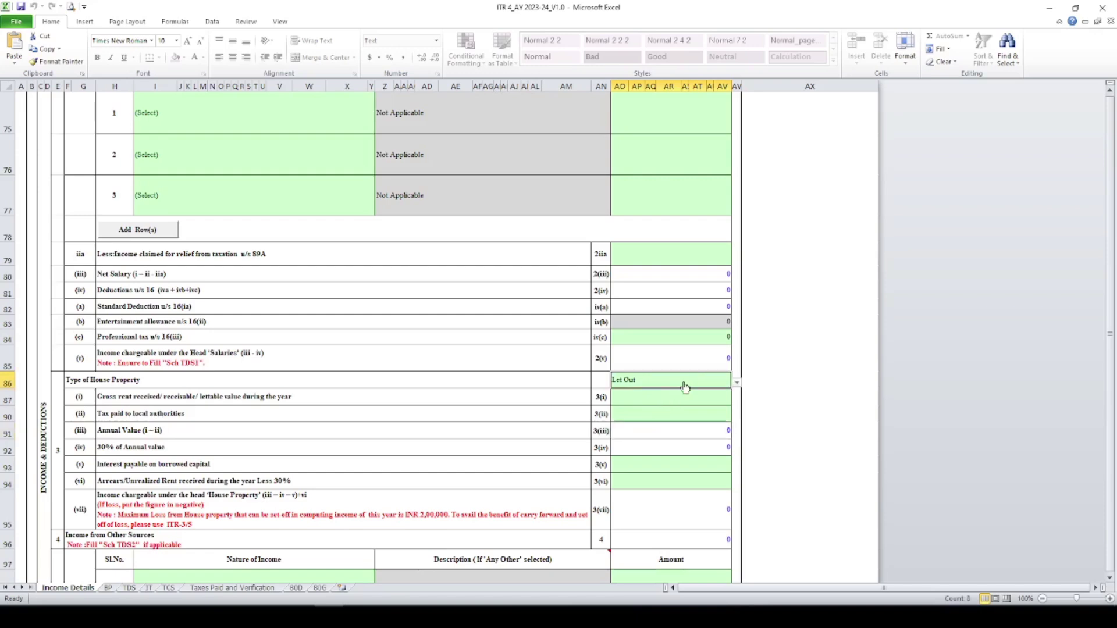
{"action": "left_click", "coordinate": [736, 383]}
{"action": "left_click", "coordinate": [634, 401]}
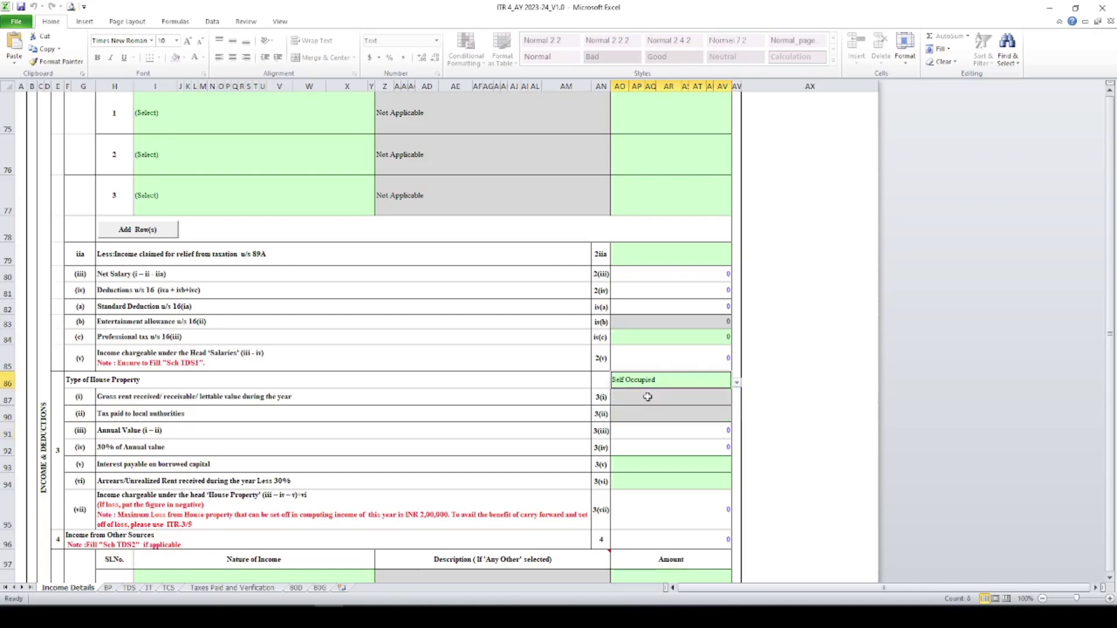
{"action": "key", "text": "alt+Down"}
{"action": "left_click", "coordinate": [645, 392]}
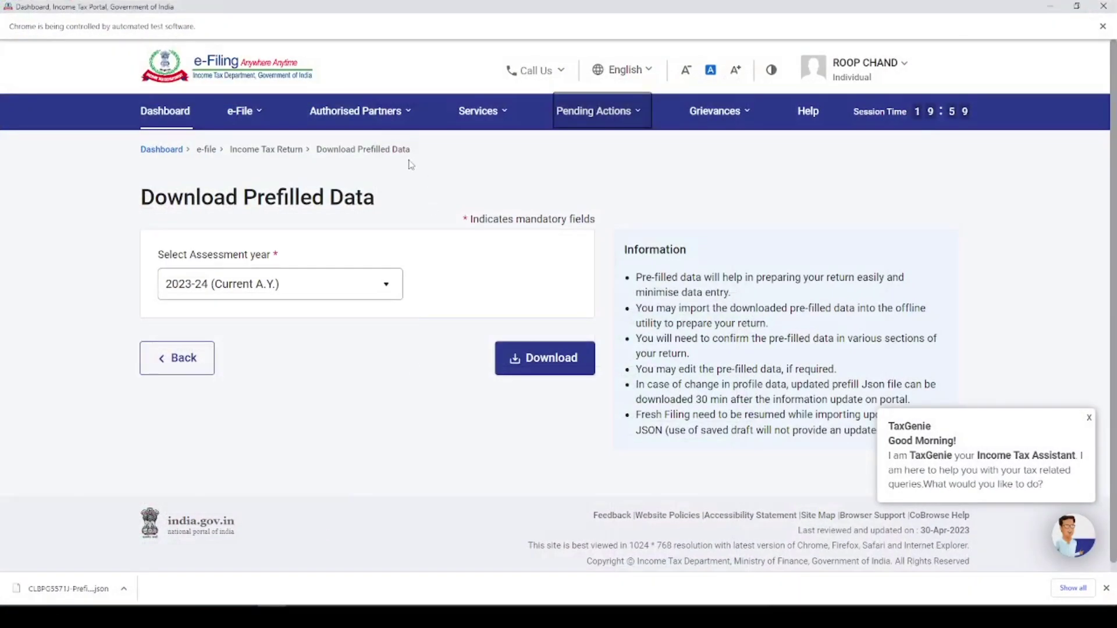
Step: Choose Annual Information Statement (AIS) under Services and proceed to the Compliance Portal
{"action": "left_click", "coordinate": [488, 113]}
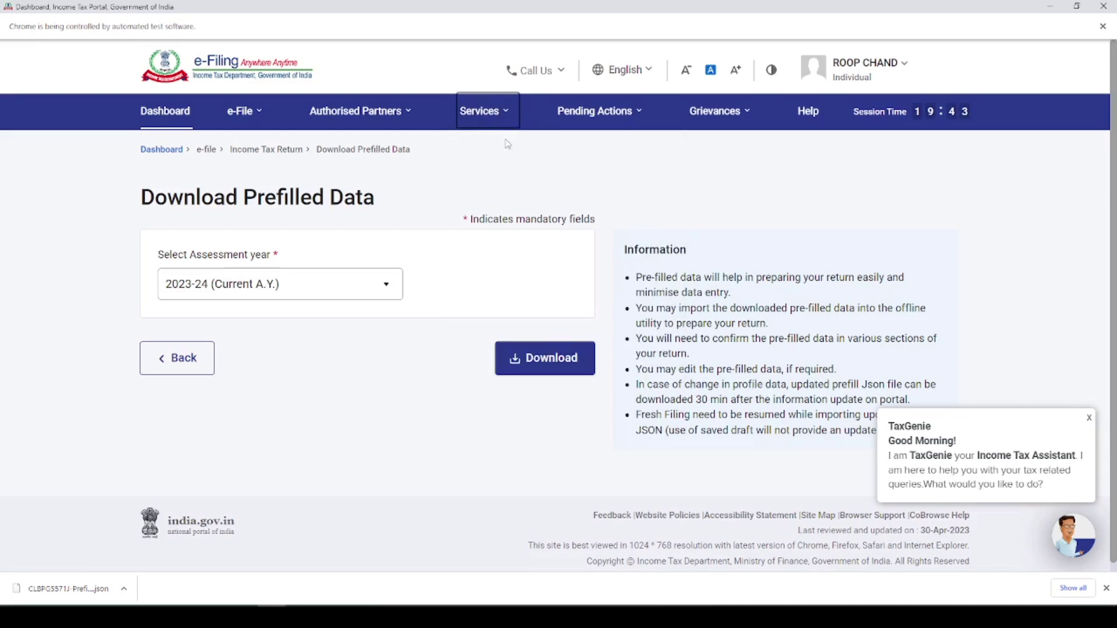
{"action": "left_click", "coordinate": [550, 347]}
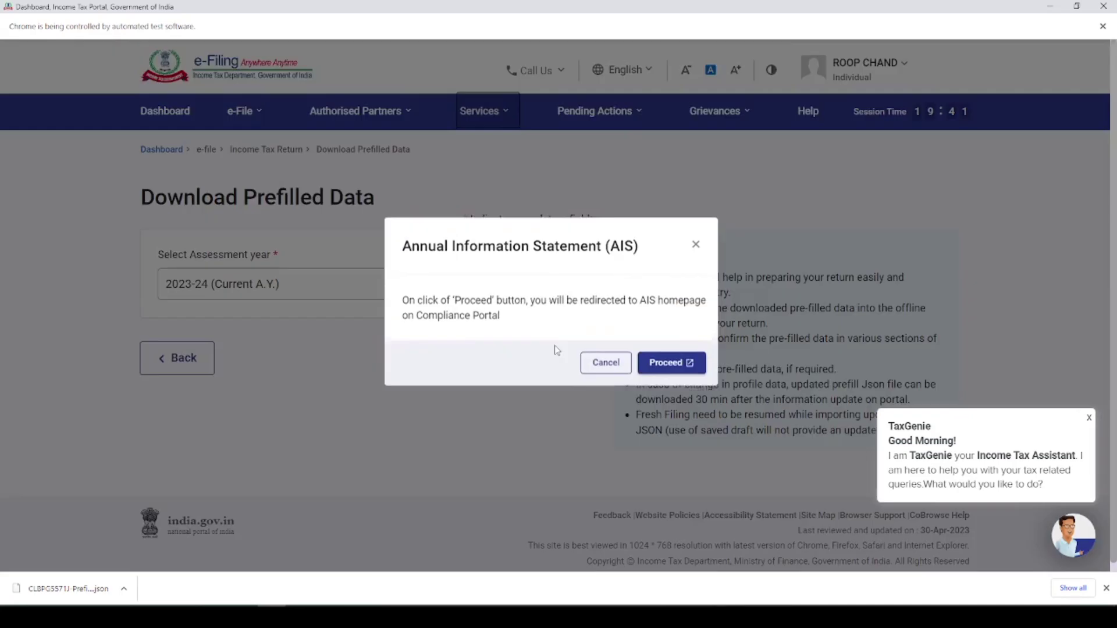
{"action": "left_click", "coordinate": [669, 367]}
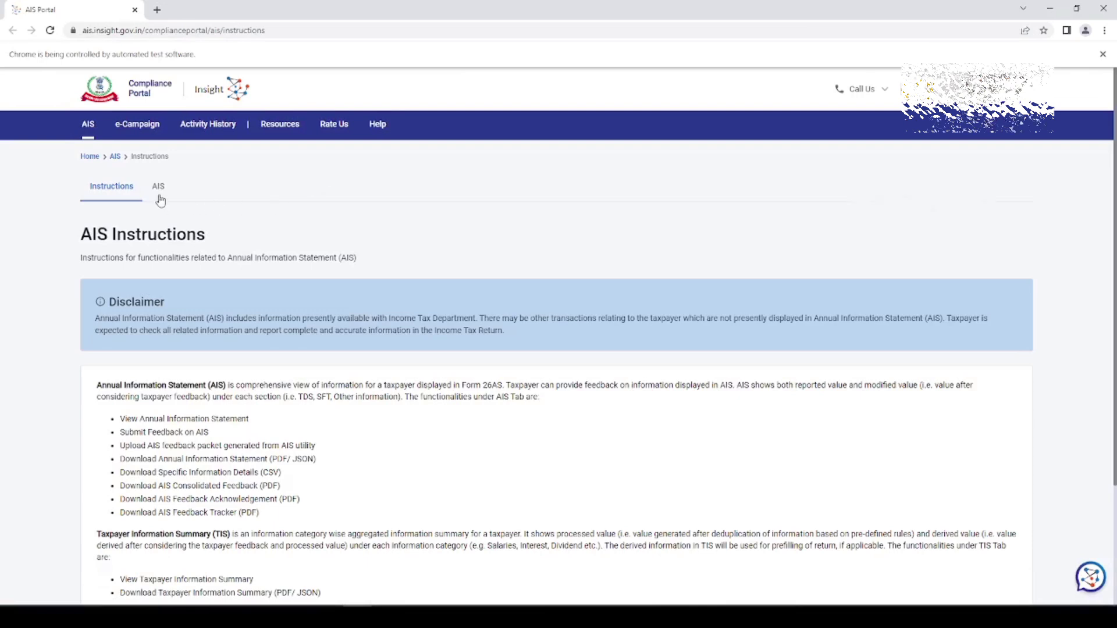
Step: Open the F.Y. 2022-23 Annual Information Statement view
{"action": "left_click", "coordinate": [161, 197]}
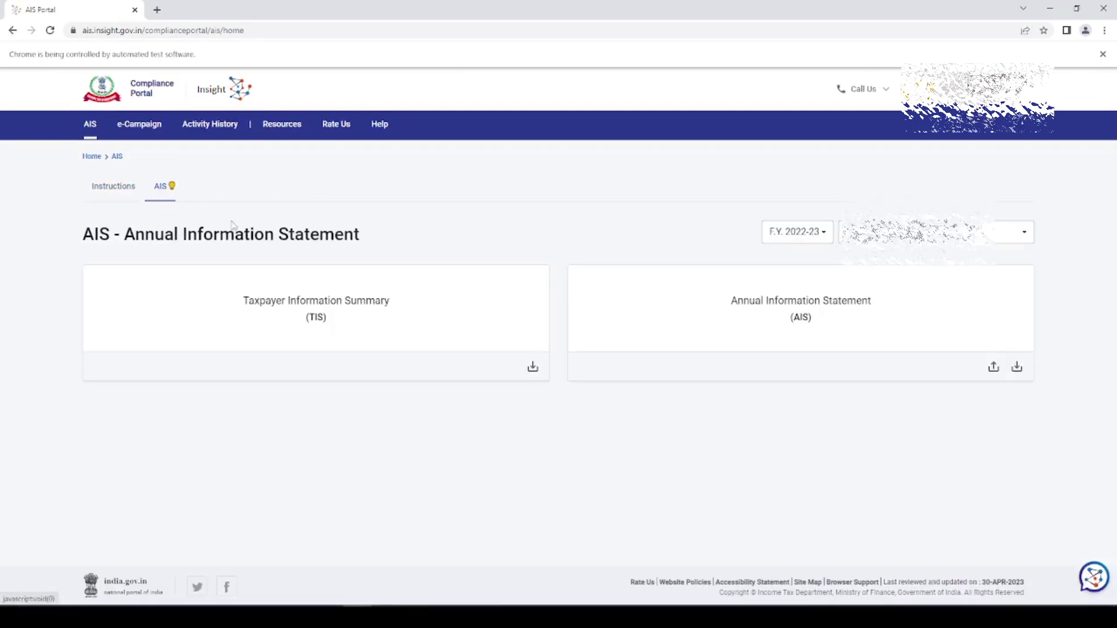
{"action": "left_click", "coordinate": [814, 237]}
{"action": "left_click", "coordinate": [813, 238]}
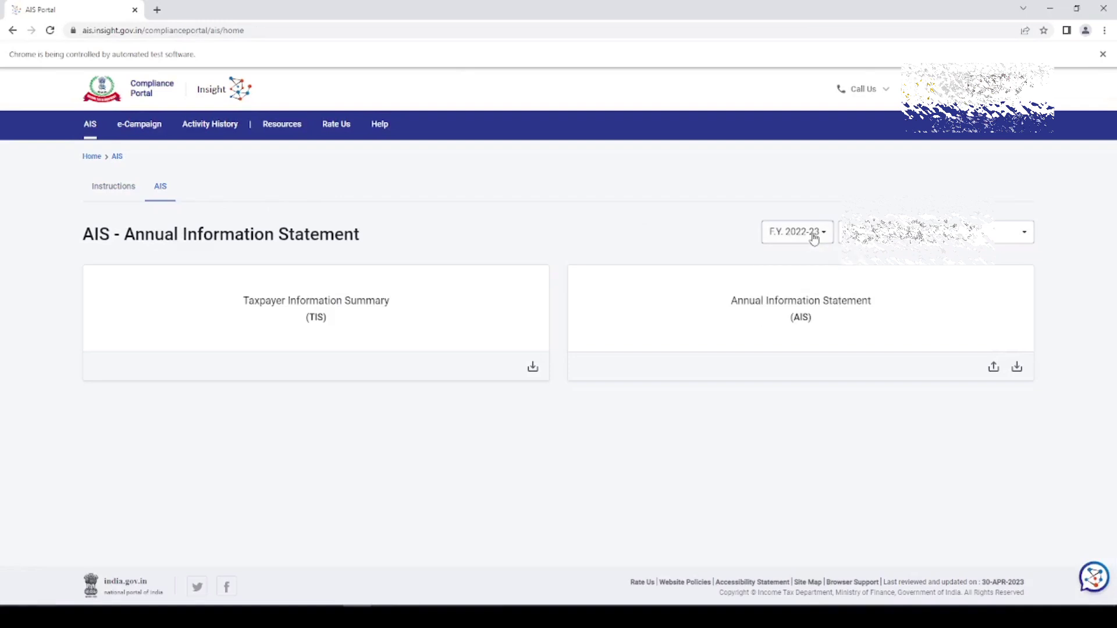
{"action": "left_click", "coordinate": [316, 311]}
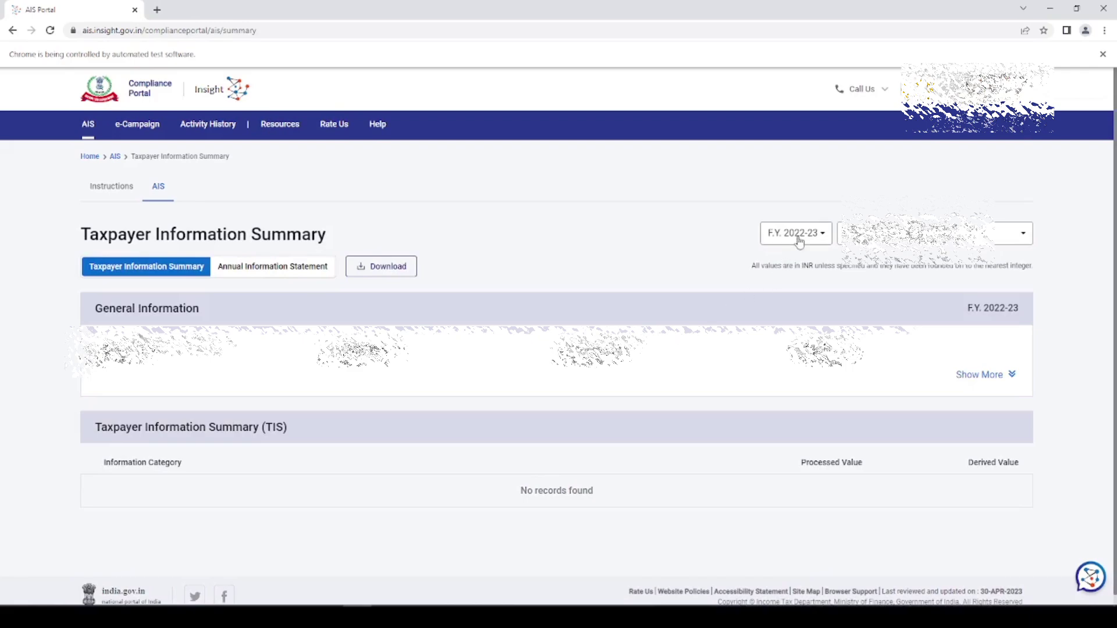
{"action": "left_click", "coordinate": [268, 267]}
{"action": "scroll", "coordinate": [256, 303], "scroll_direction": "down", "scroll_amount": 3}
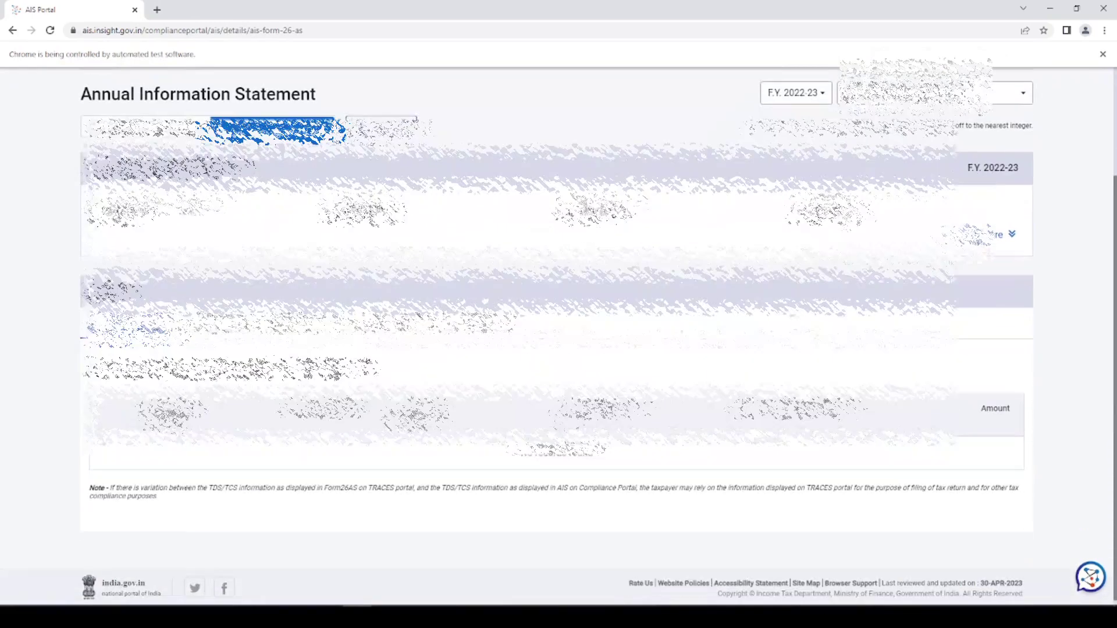
Step: Review the SFT, Payment of Taxes, Demand and Refund and Other Information sections, then log out
{"action": "left_click", "coordinate": [226, 321]}
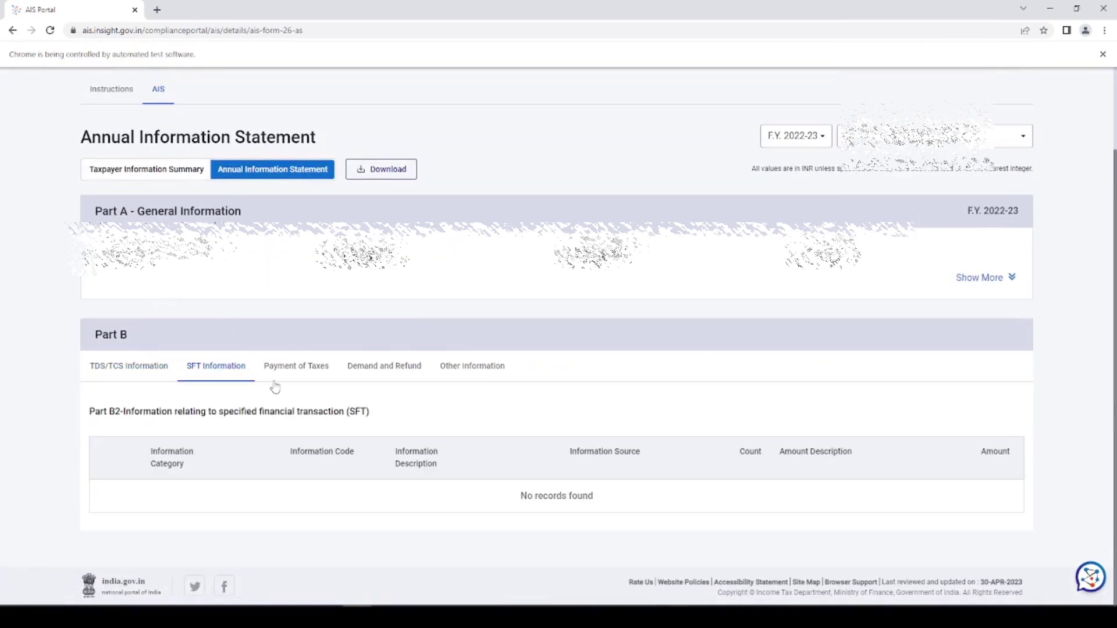
{"action": "left_click", "coordinate": [289, 371]}
{"action": "scroll", "coordinate": [374, 369], "scroll_direction": "down", "scroll_amount": 1}
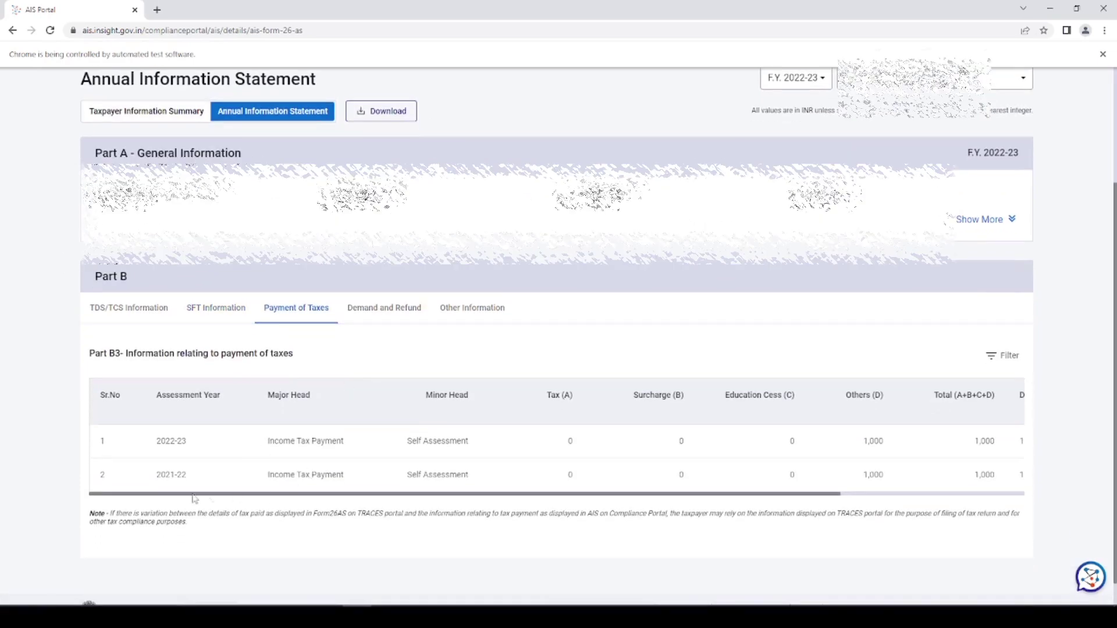
{"action": "left_click_drag", "start_coordinate": [171, 475], "coordinate": [197, 443]}
{"action": "left_click", "coordinate": [384, 307]}
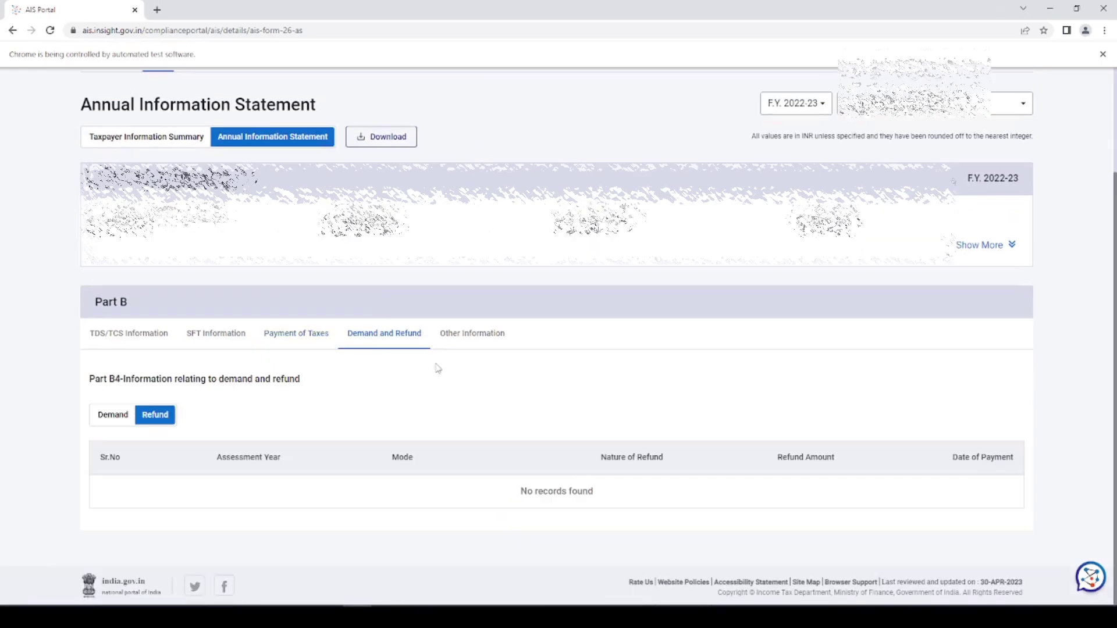
{"action": "left_click", "coordinate": [457, 338]}
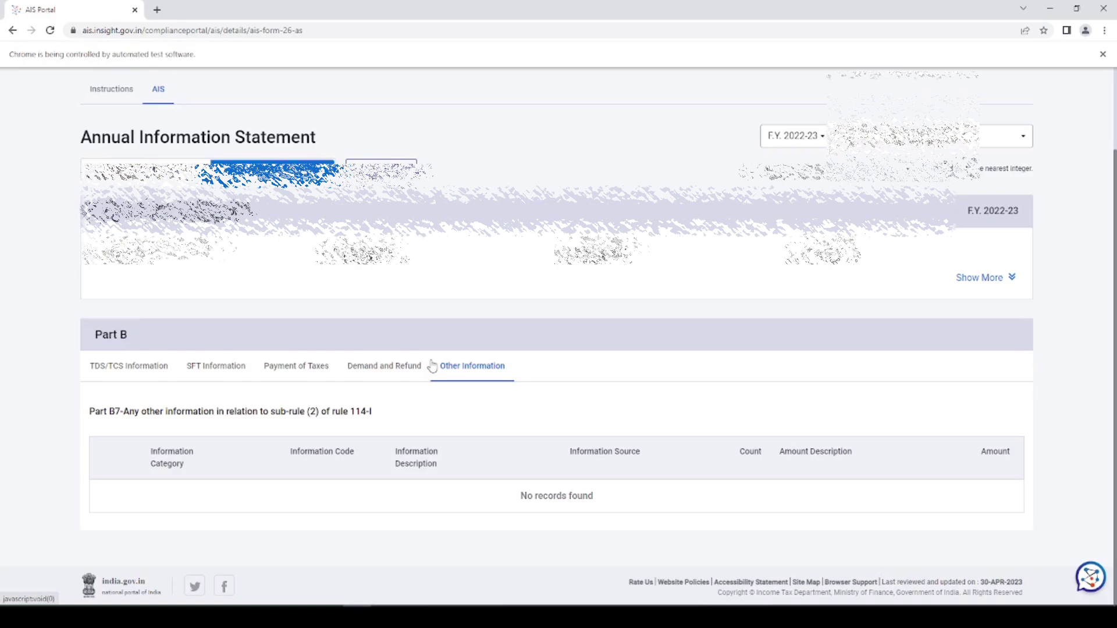
{"action": "scroll", "coordinate": [557, 349], "scroll_direction": "up", "scroll_amount": 2}
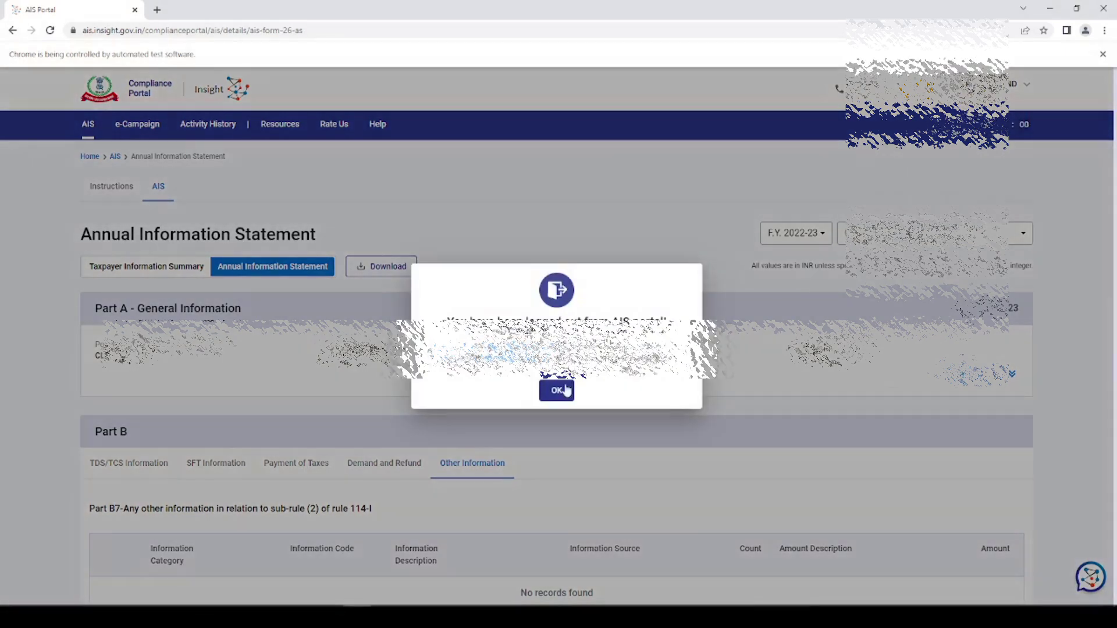
{"action": "left_click", "coordinate": [557, 390]}
Step: Choose View Form 26AS under e-File > Income Tax Returns and confirm the TRACES redirect
{"action": "mouse_move", "coordinate": [240, 112]}
{"action": "mouse_move", "coordinate": [246, 168]}
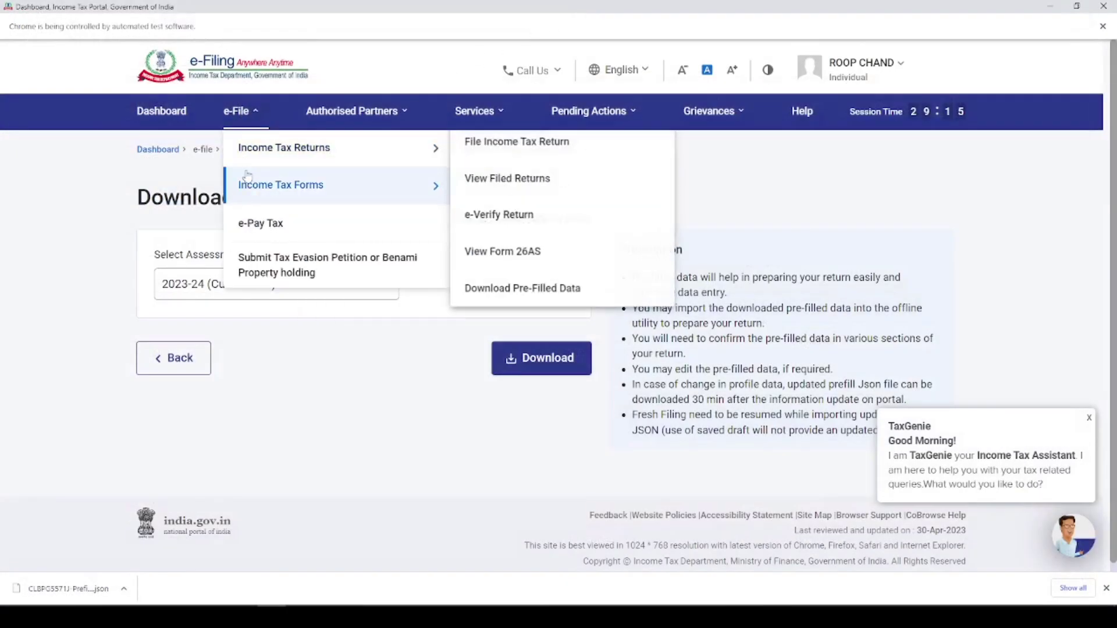
{"action": "left_click", "coordinate": [517, 254]}
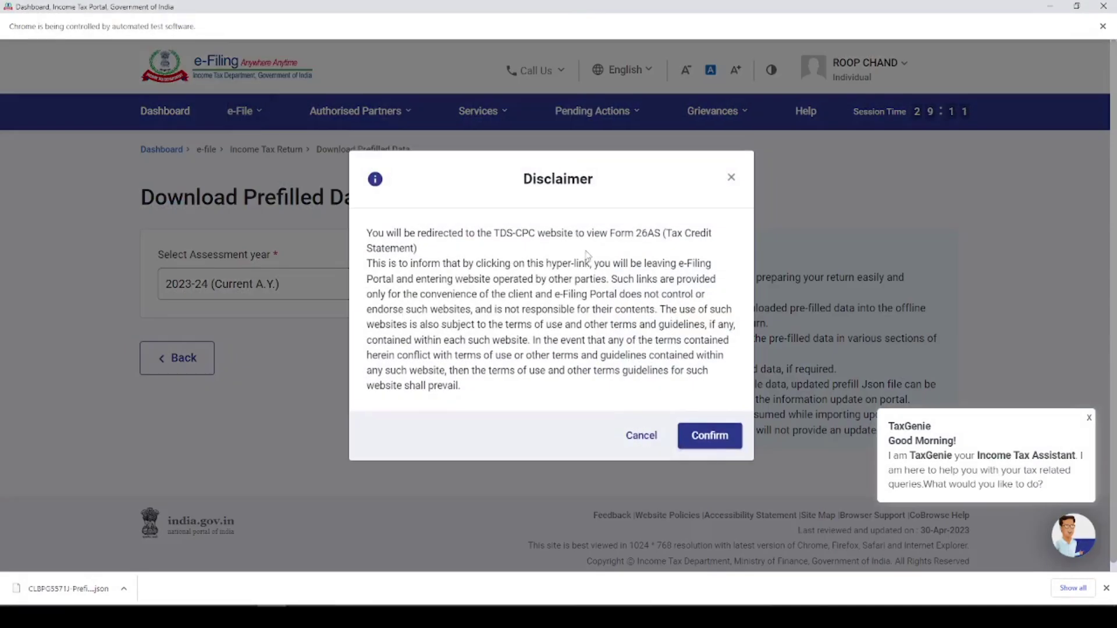
{"action": "left_click", "coordinate": [709, 438]}
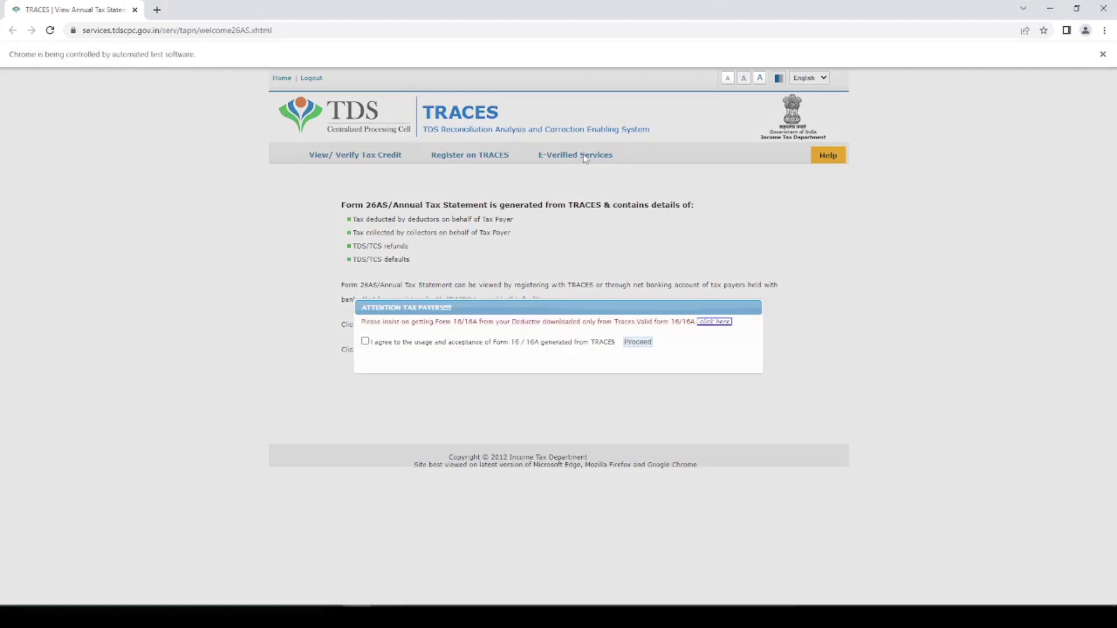
Step: Accept the TRACES usage terms and open the Form 26AS tax credit page
{"action": "left_click", "coordinate": [365, 342]}
{"action": "left_click", "coordinate": [637, 343]}
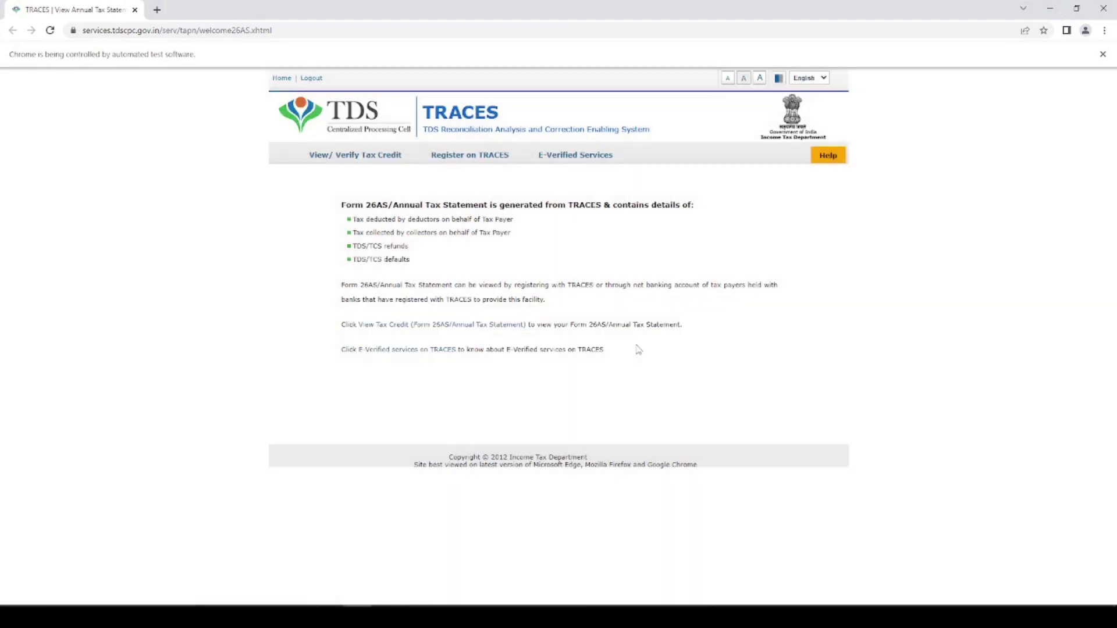
{"action": "left_click", "coordinate": [418, 324]}
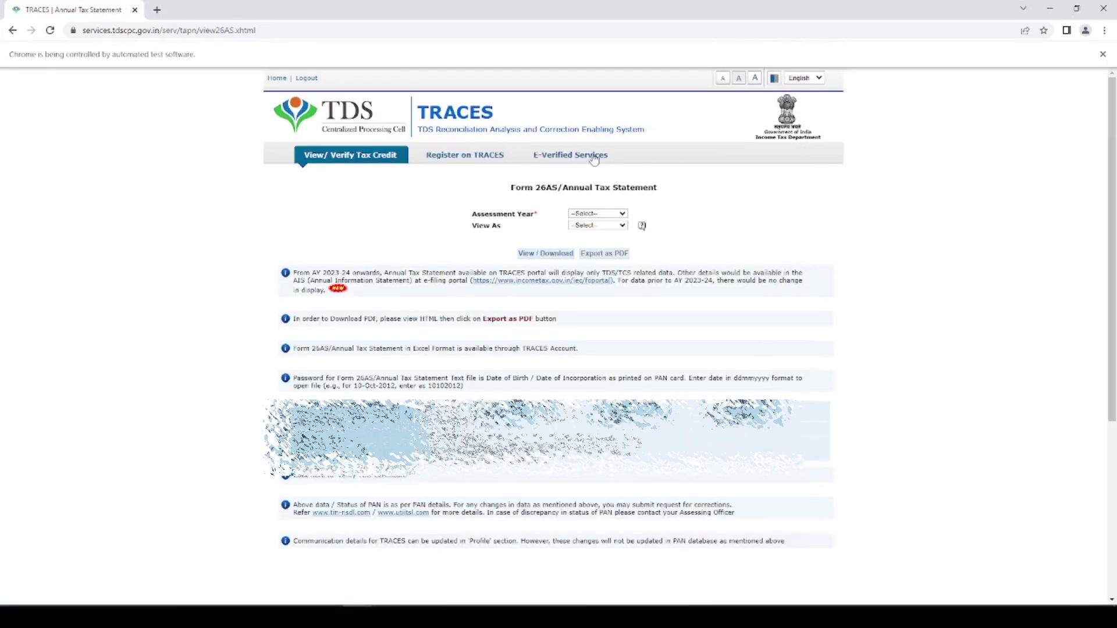
Step: View the 2023-24 Form 26AS in HTML, confirm it has no transactions, then return to Excel
{"action": "left_click", "coordinate": [601, 215]}
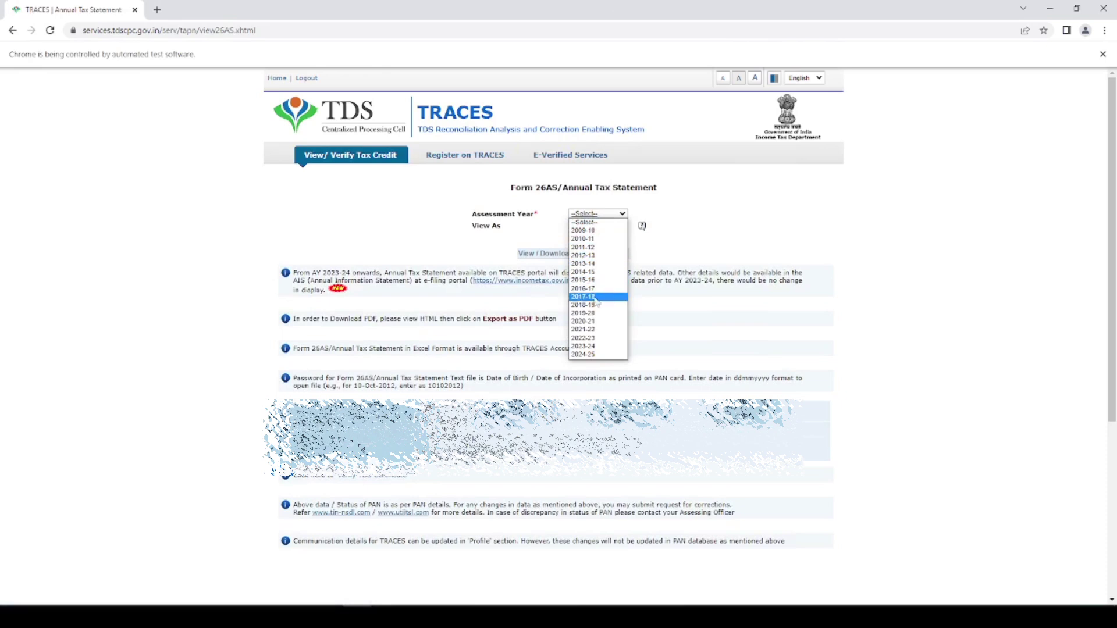
{"action": "left_click", "coordinate": [585, 348]}
{"action": "left_click", "coordinate": [597, 227]}
{"action": "left_click", "coordinate": [588, 245]}
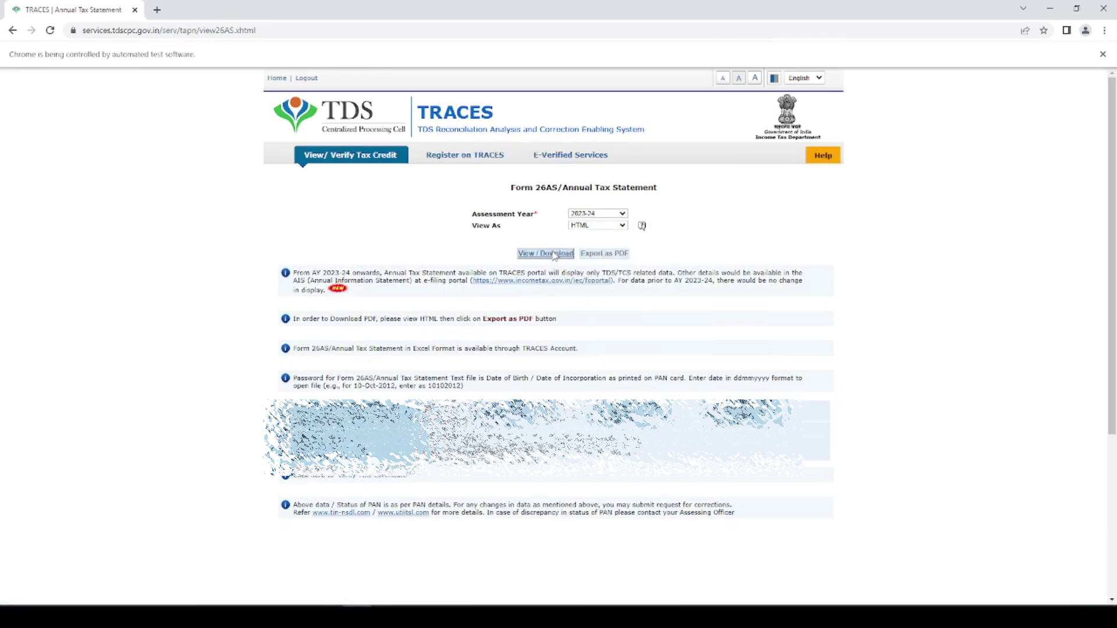
{"action": "left_click", "coordinate": [545, 254]}
{"action": "scroll", "coordinate": [606, 272], "scroll_direction": "down", "scroll_amount": 7}
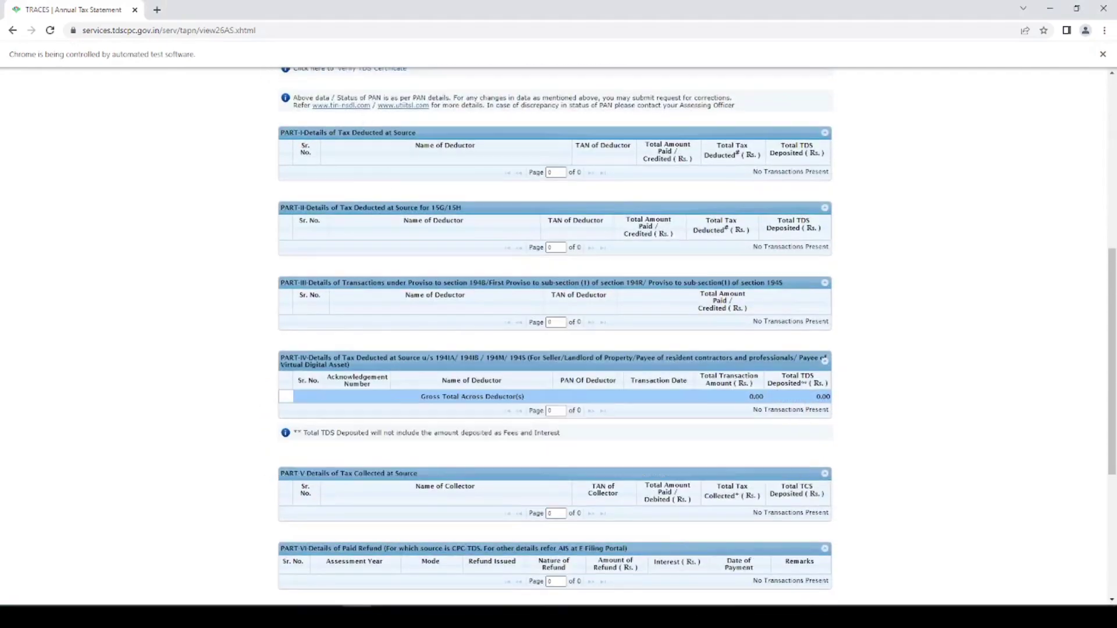
{"action": "scroll", "coordinate": [457, 246], "scroll_direction": "down", "scroll_amount": 1}
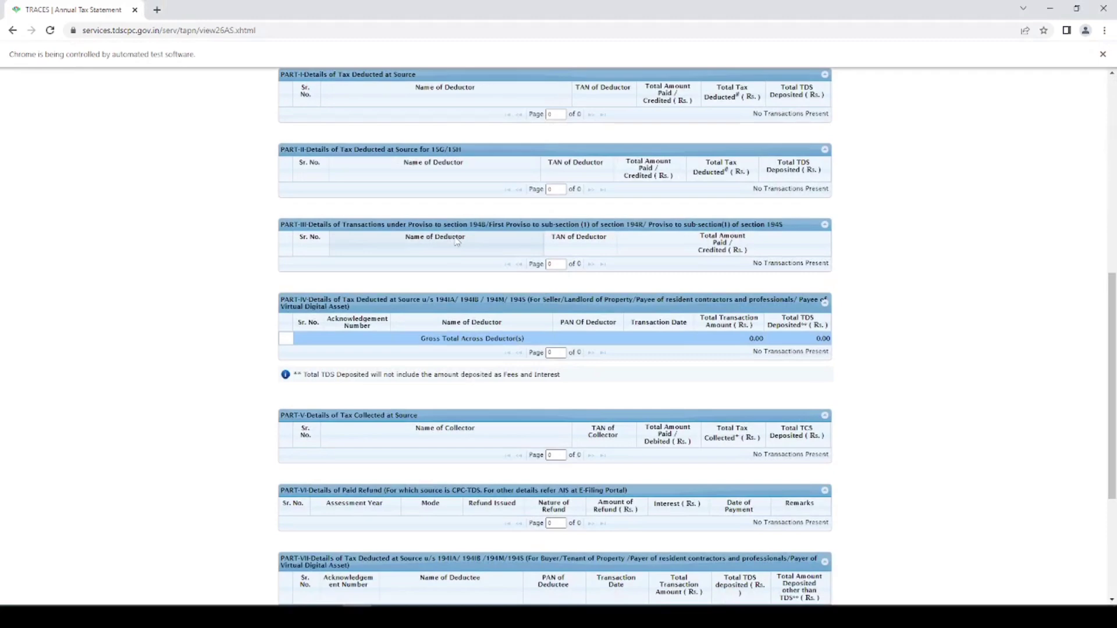
{"action": "scroll", "coordinate": [457, 241], "scroll_direction": "down", "scroll_amount": 4}
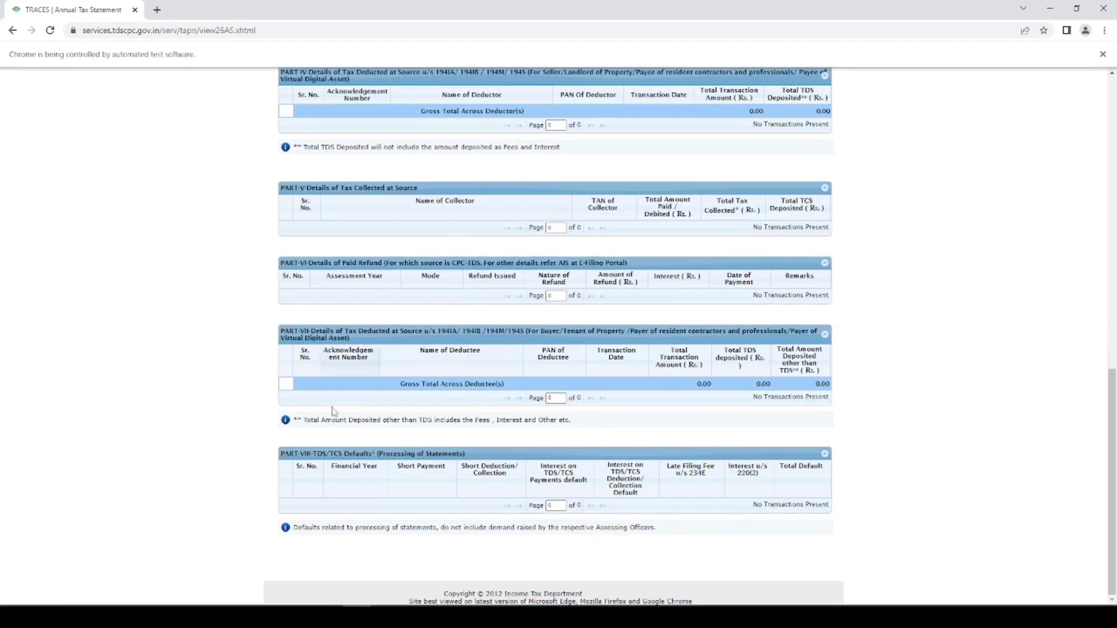
{"action": "left_click", "coordinate": [330, 617]}
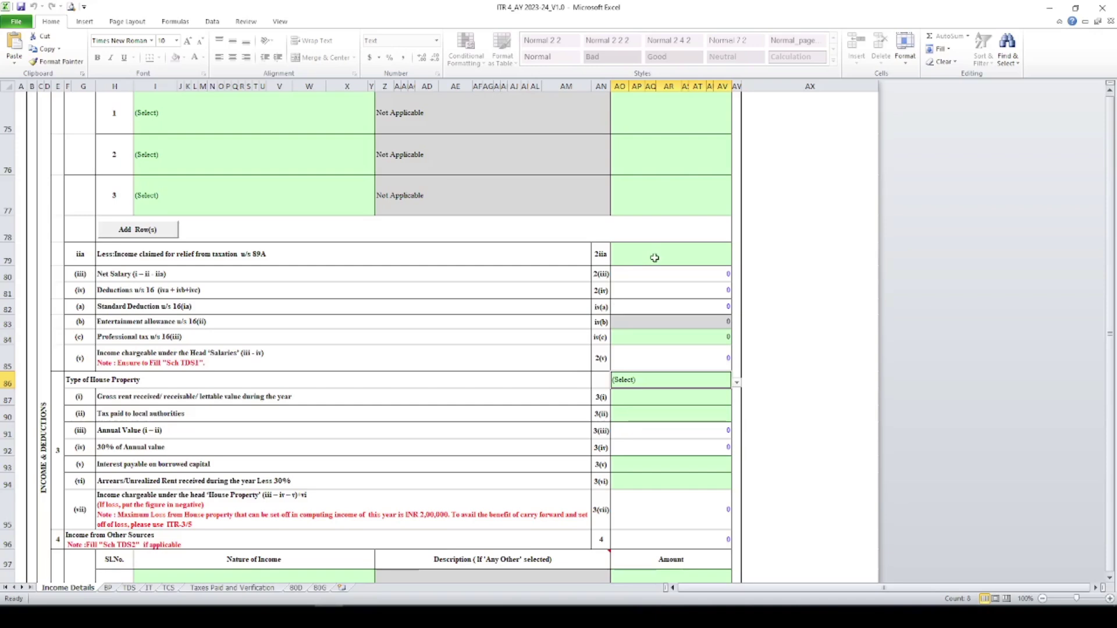
Step: Enter a trial 160000 as the section 80C deduction in Part C cell 6a
{"action": "scroll", "coordinate": [399, 357], "scroll_direction": "down", "scroll_amount": 9}
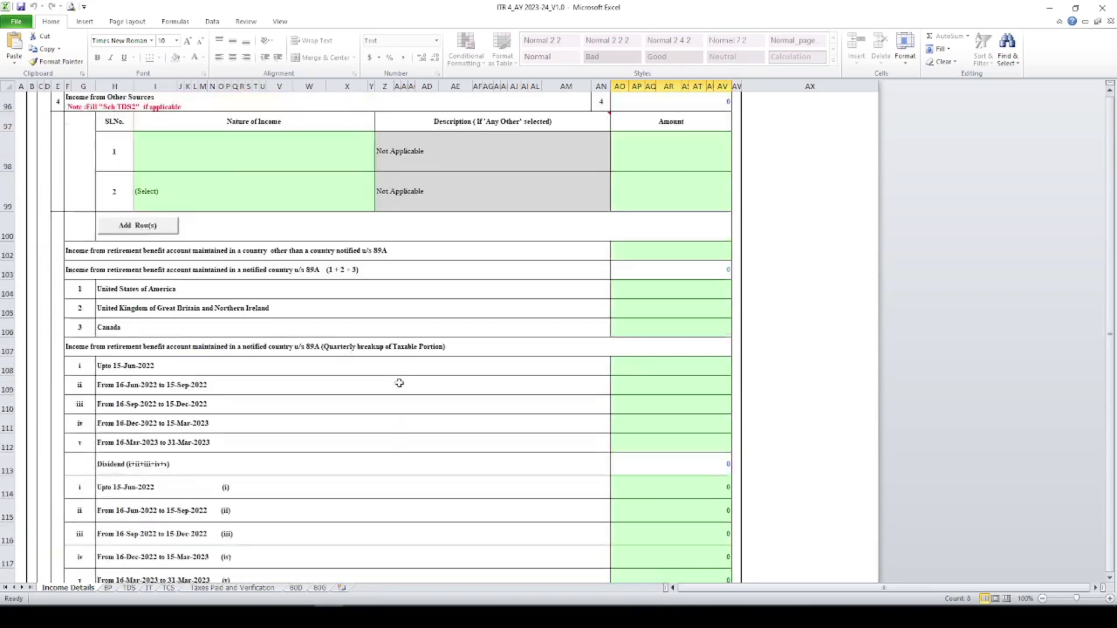
{"action": "scroll", "coordinate": [402, 282], "scroll_direction": "down", "scroll_amount": 3}
{"action": "scroll", "coordinate": [402, 282], "scroll_direction": "down", "scroll_amount": 1}
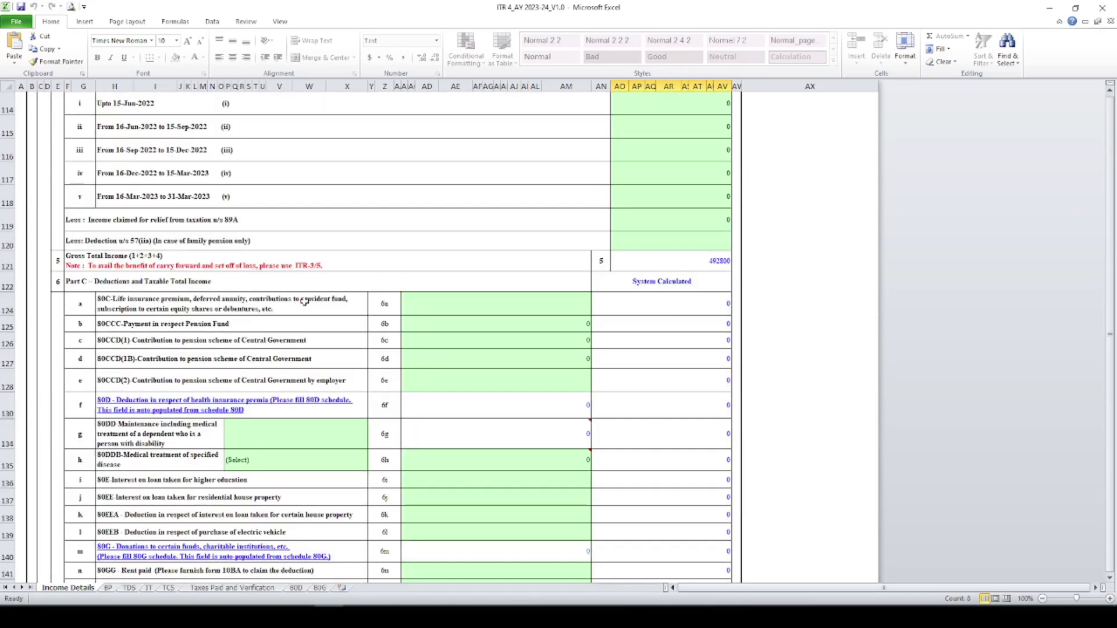
{"action": "left_click", "coordinate": [122, 298]}
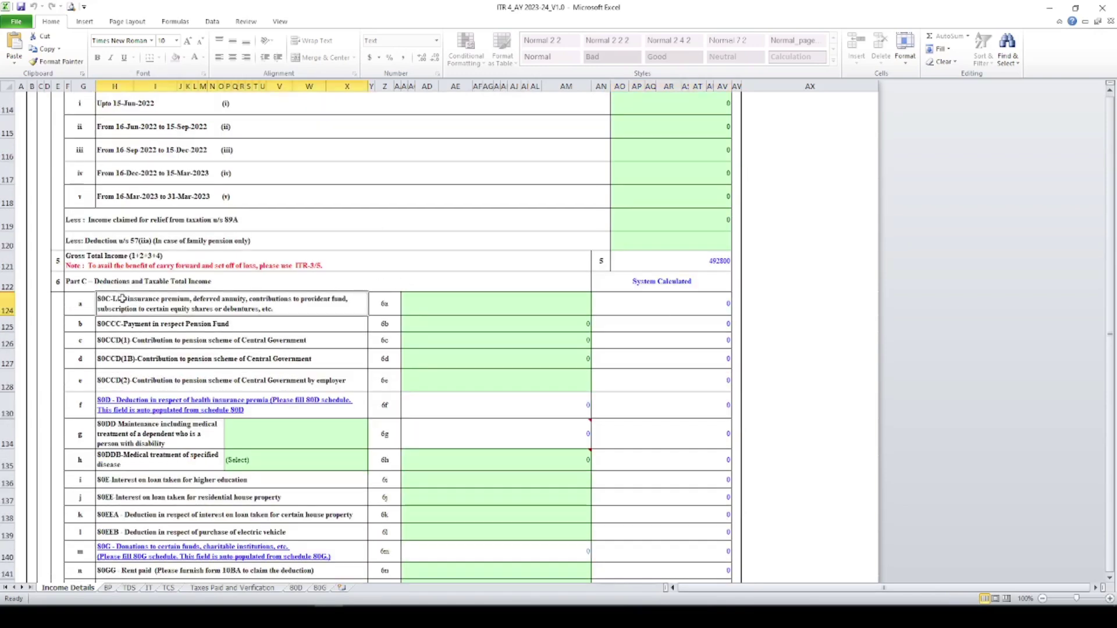
{"action": "left_click", "coordinate": [485, 298]}
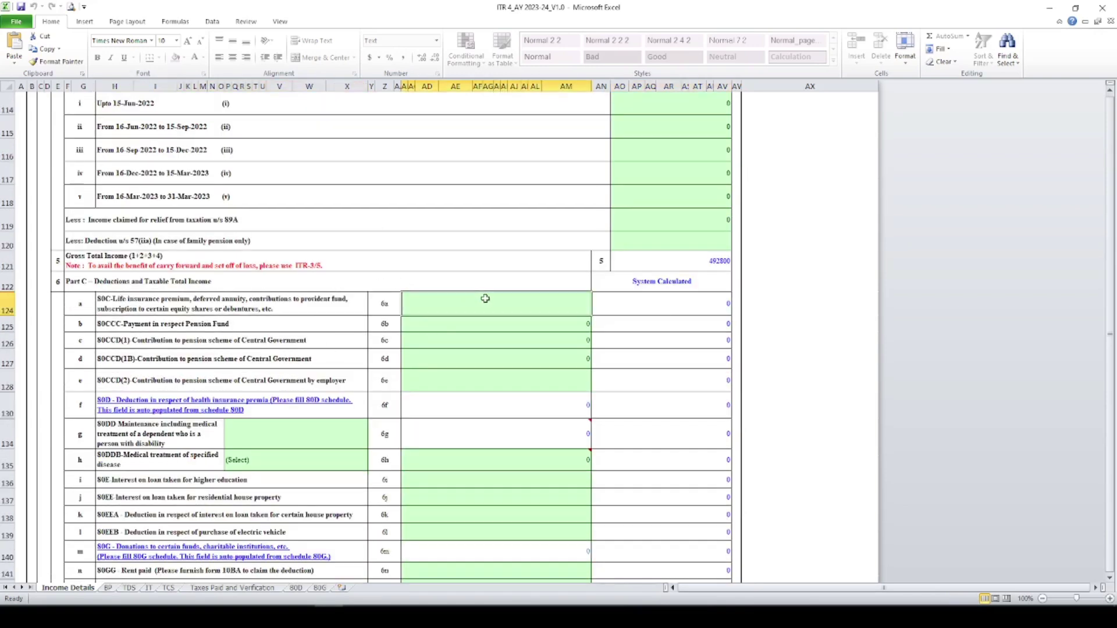
{"action": "type", "text": "160000"}
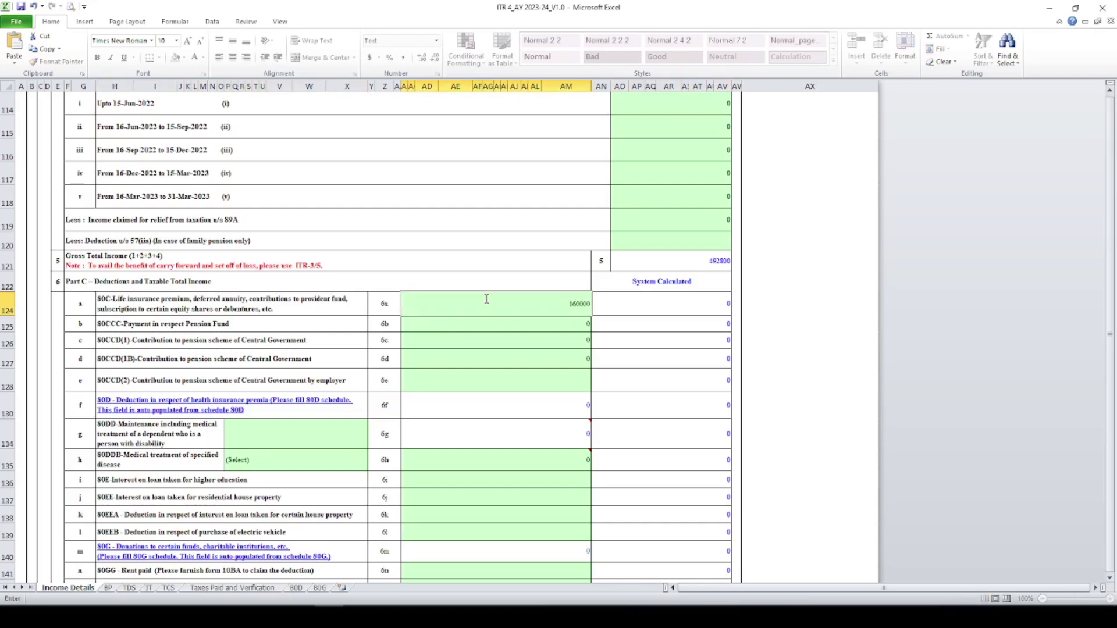
{"action": "key", "text": "Return"}
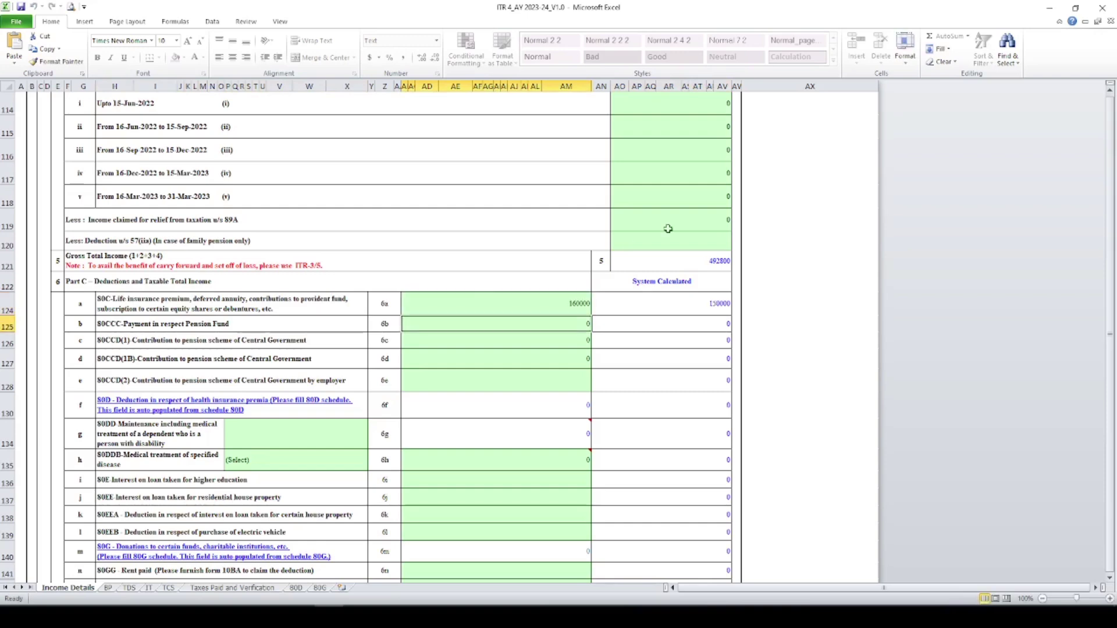
Step: Check the system-calculated 80C value capped at 150000, then reset deduction 6a to 0
{"action": "left_click", "coordinate": [716, 300]}
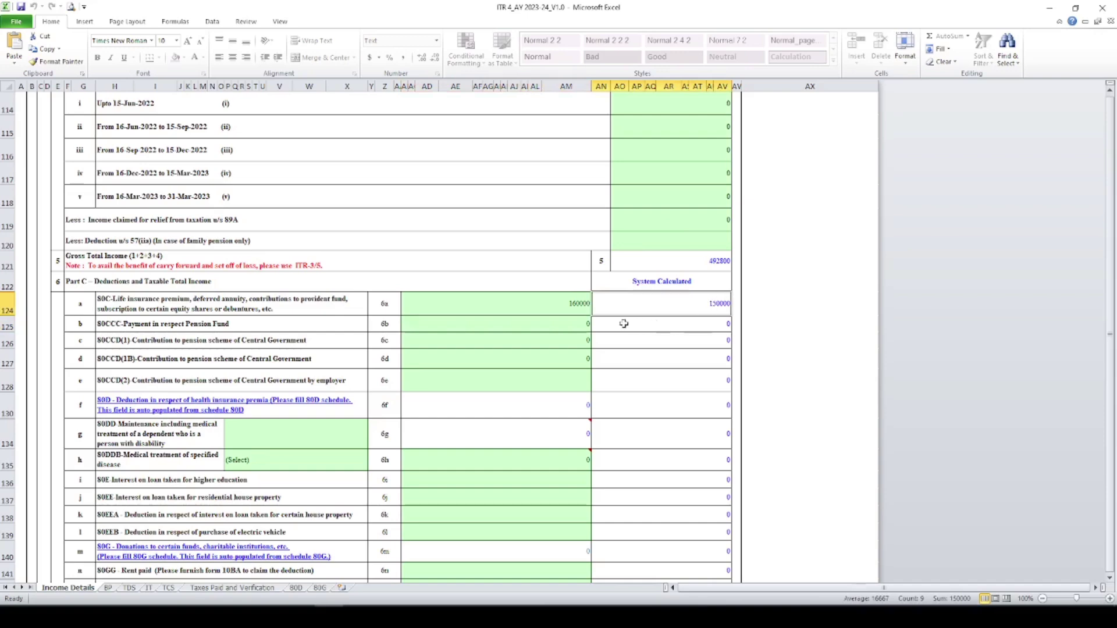
{"action": "left_click", "coordinate": [573, 307]}
{"action": "type", "text": "0"}
{"action": "key", "text": "Return"}
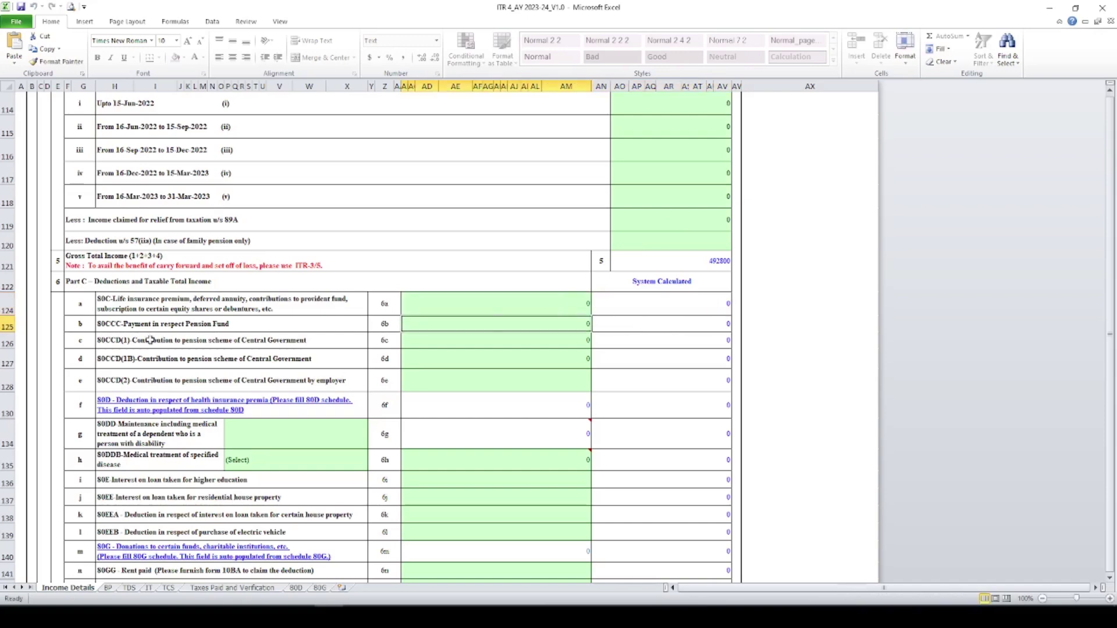
{"action": "scroll", "coordinate": [150, 340], "scroll_direction": "down", "scroll_amount": 1}
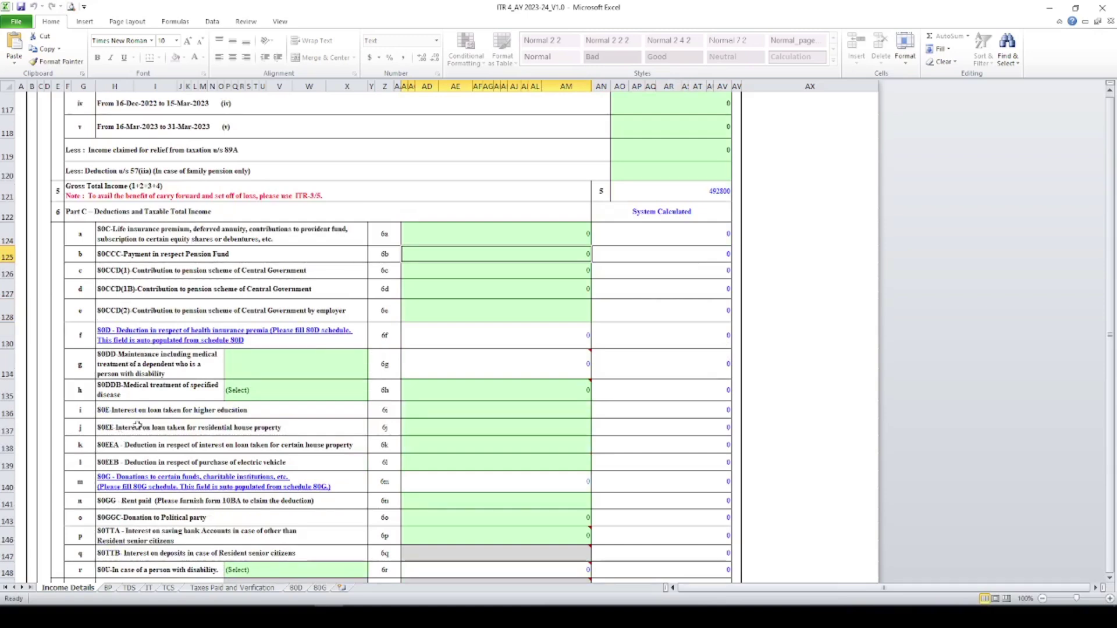
{"action": "scroll", "coordinate": [146, 407], "scroll_direction": "down", "scroll_amount": 1}
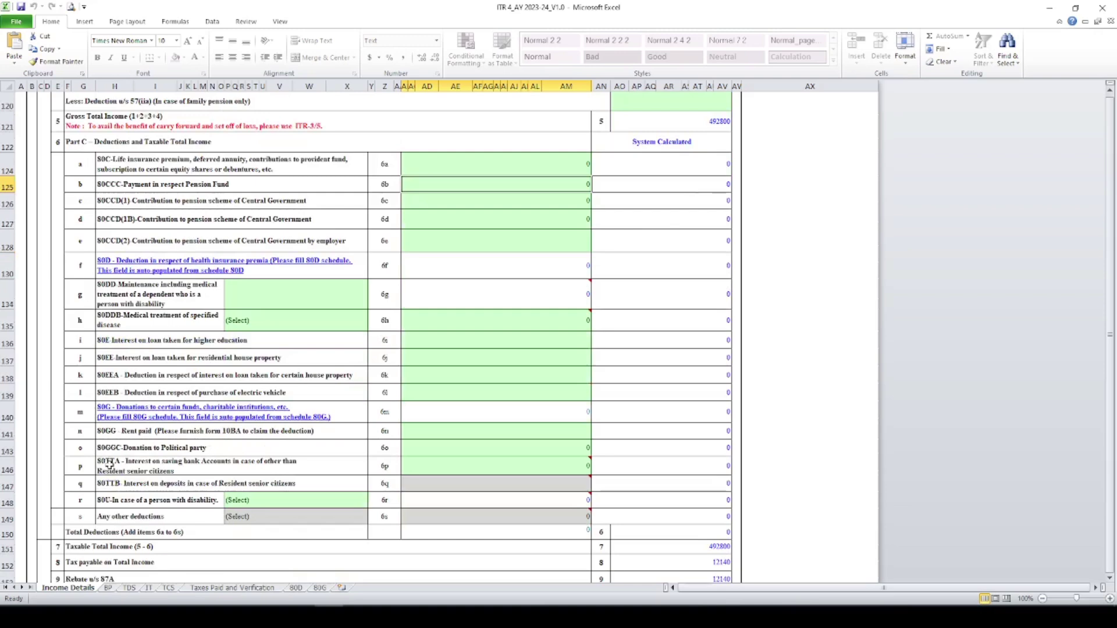
{"action": "left_click", "coordinate": [127, 431]}
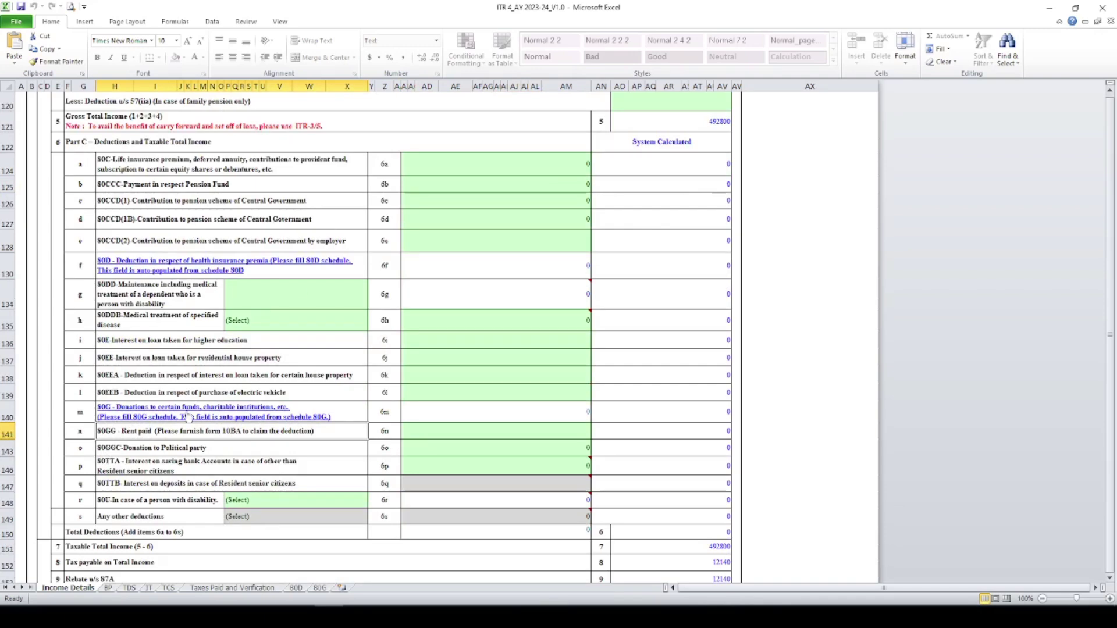
{"action": "left_click", "coordinate": [477, 429]}
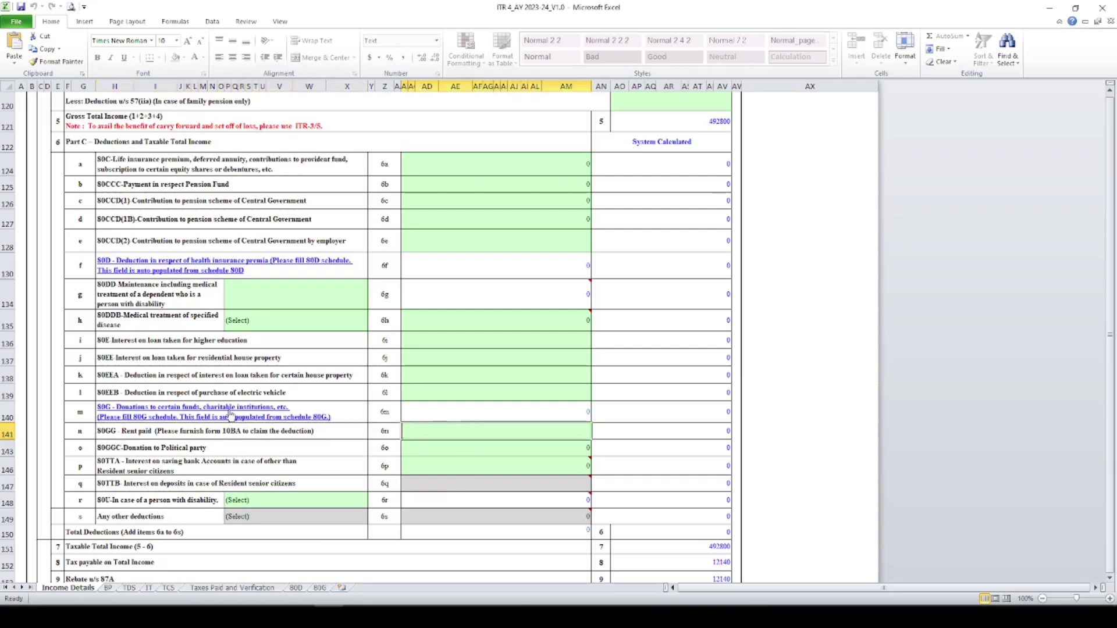
{"action": "left_click", "coordinate": [144, 451]}
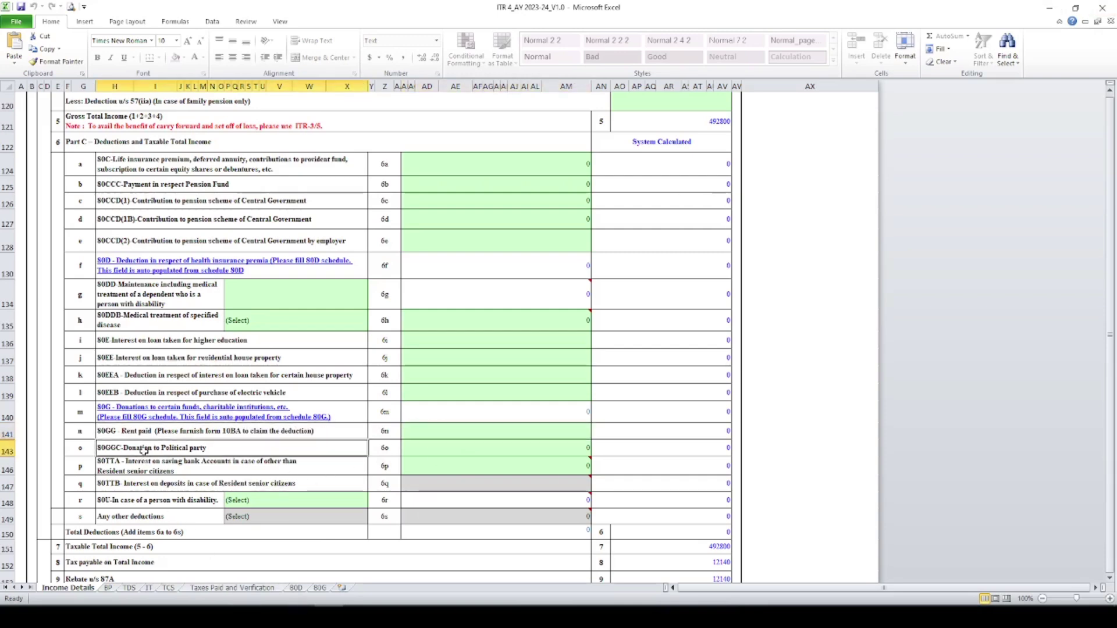
{"action": "left_click", "coordinate": [133, 465]}
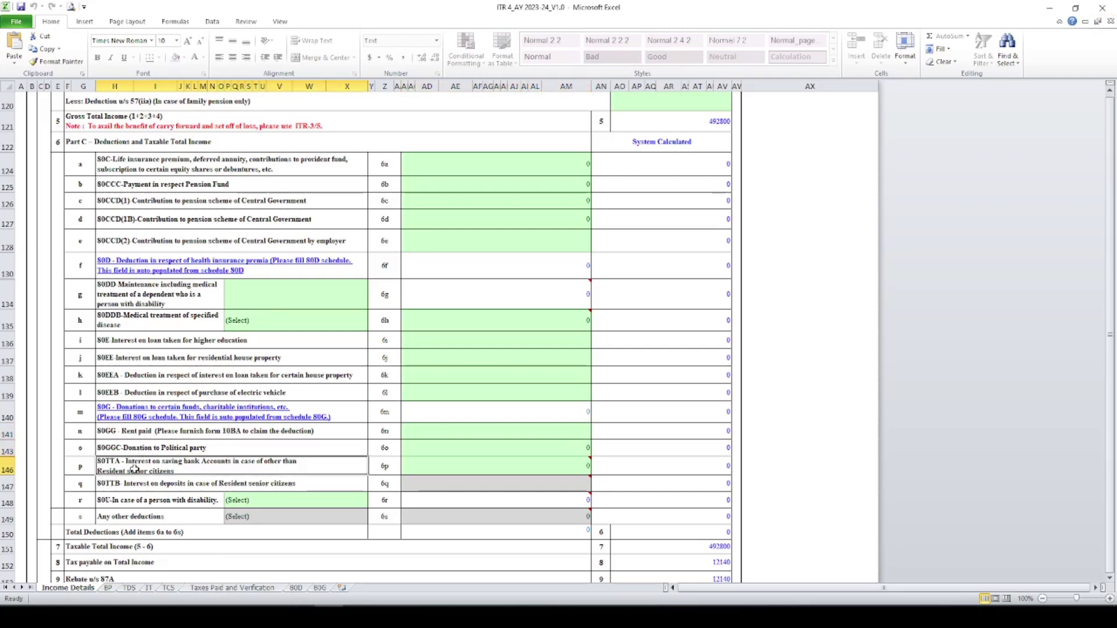
{"action": "left_click", "coordinate": [425, 471]}
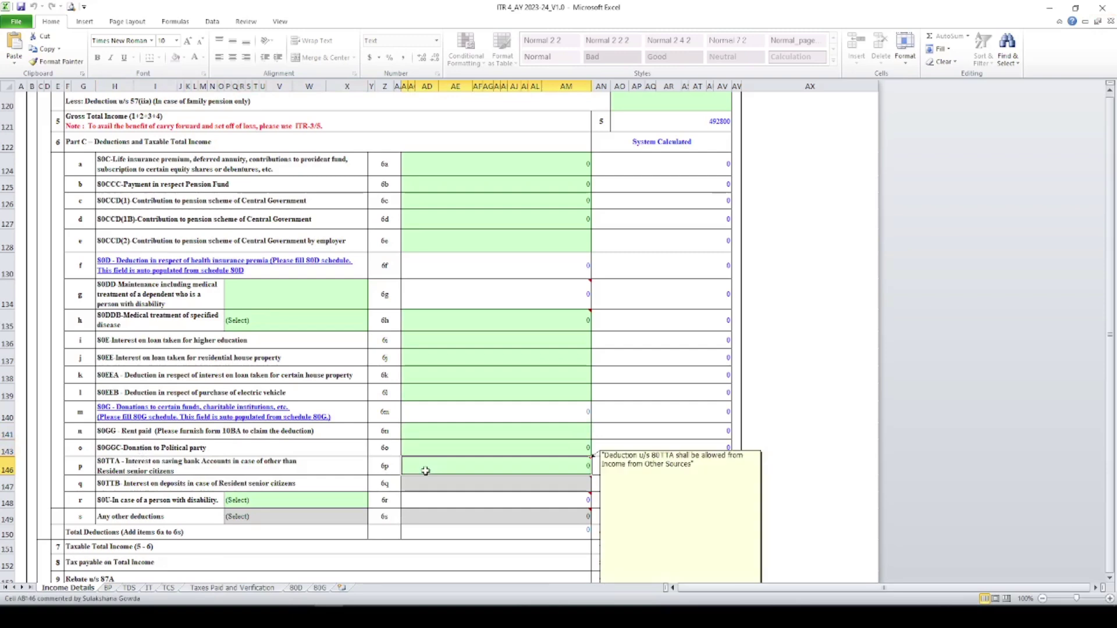
{"action": "left_click", "coordinate": [146, 487]}
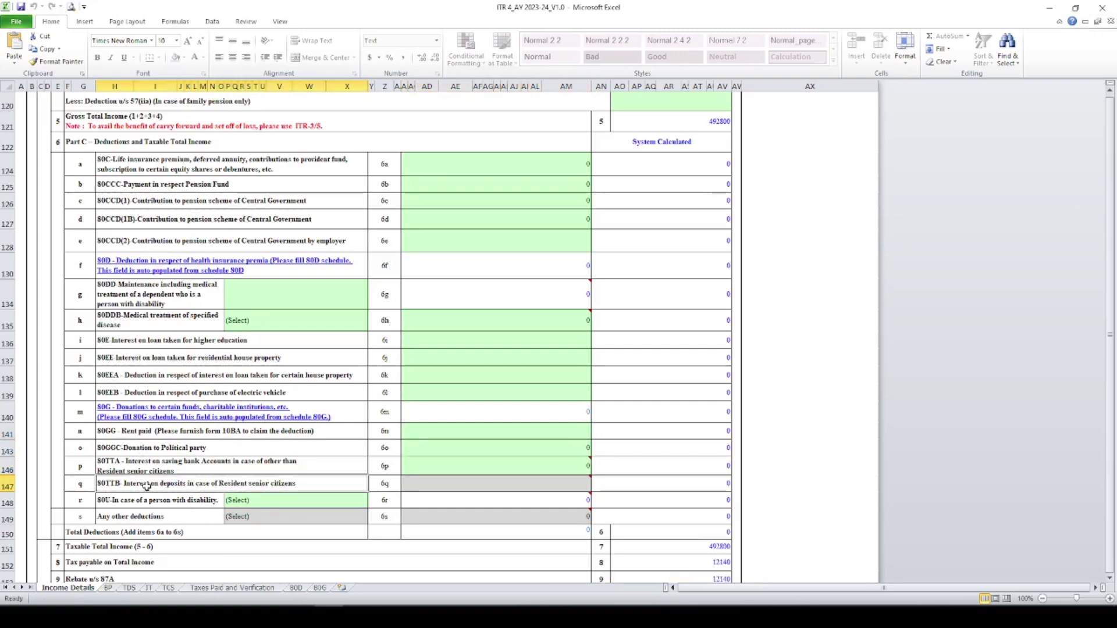
{"action": "scroll", "coordinate": [233, 450], "scroll_direction": "up", "scroll_amount": 10}
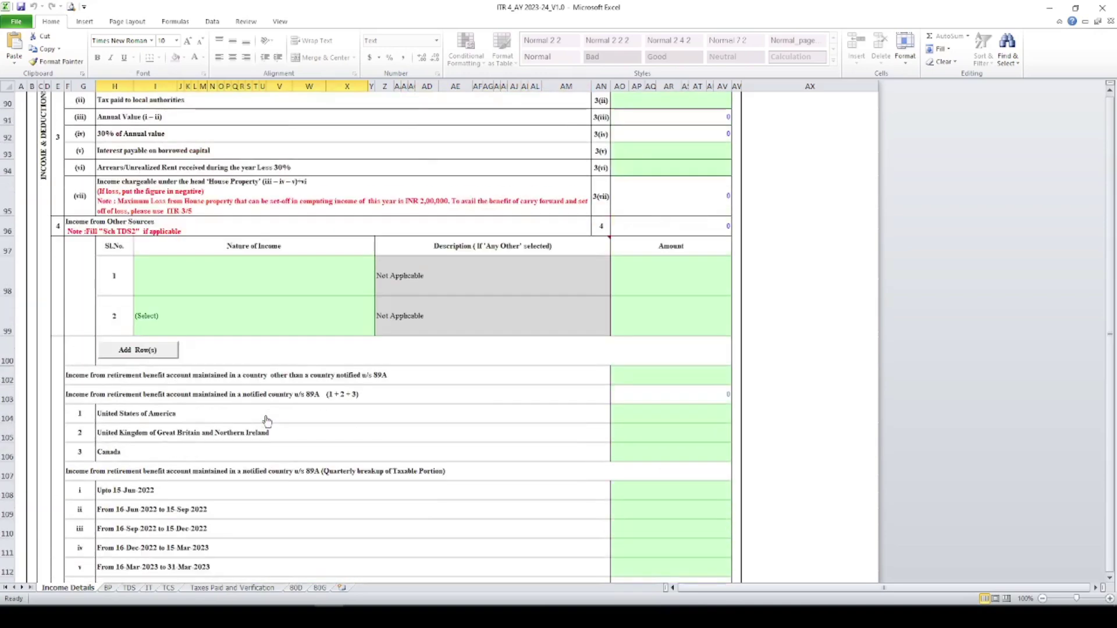
Step: Leave row 1's nature of income as (Select), set row 2 to Any Other and enter its description
{"action": "left_click", "coordinate": [298, 284]}
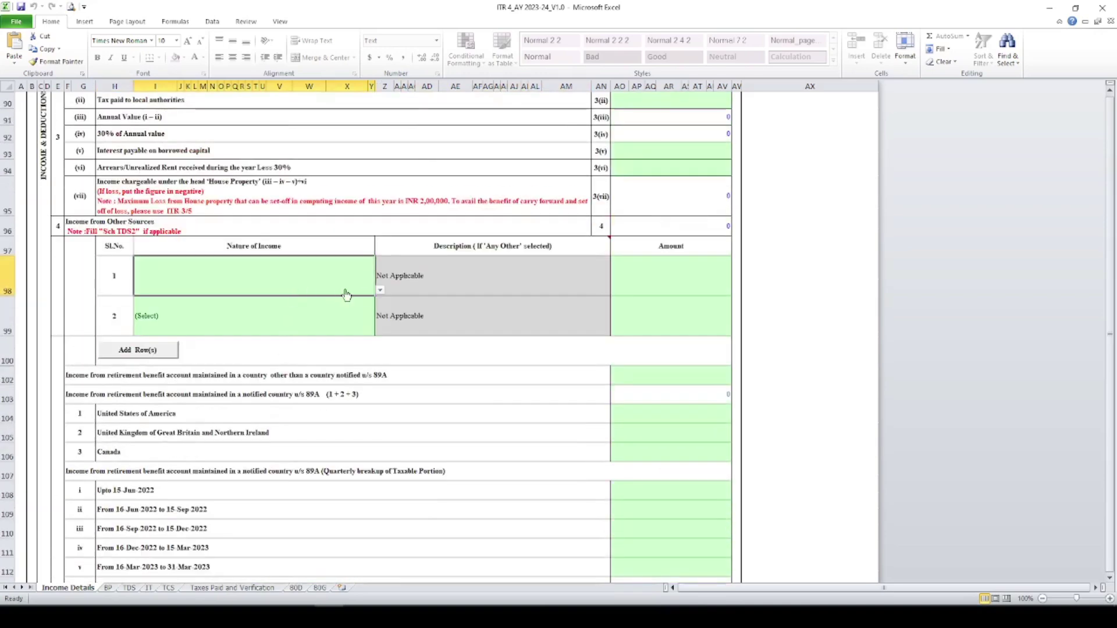
{"action": "left_click", "coordinate": [380, 290]}
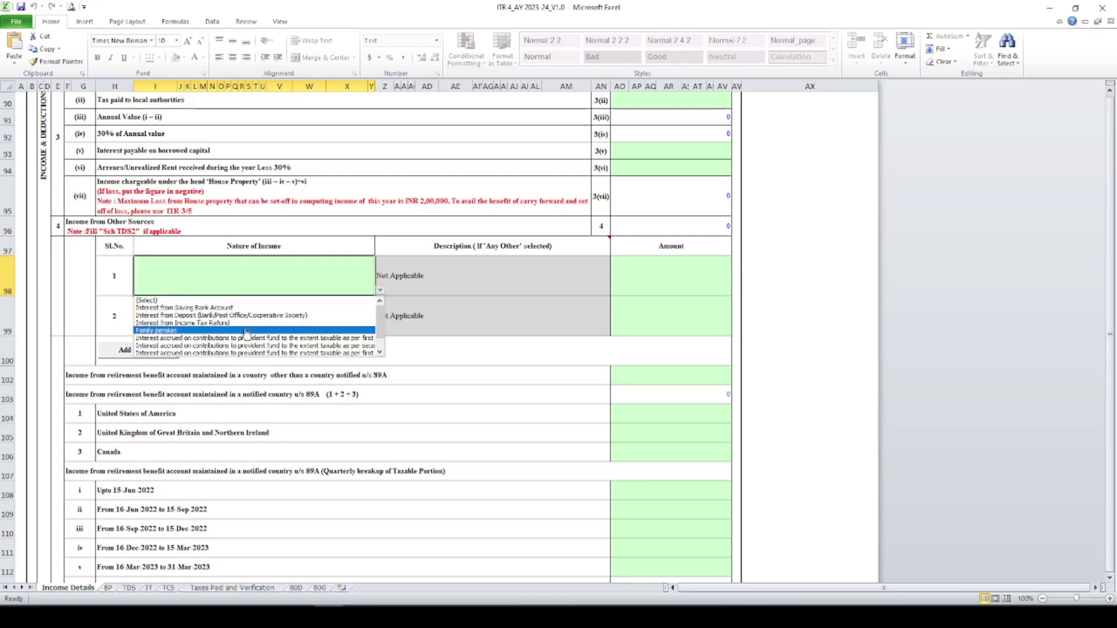
{"action": "left_click", "coordinate": [281, 300]}
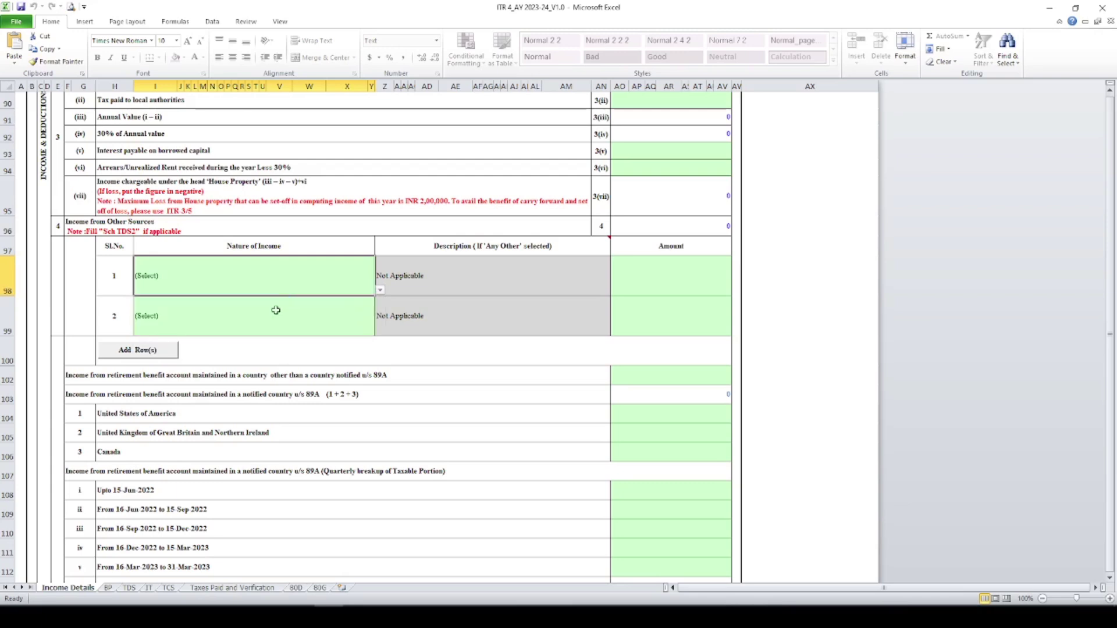
{"action": "left_click", "coordinate": [399, 317]}
{"action": "left_click", "coordinate": [300, 322]}
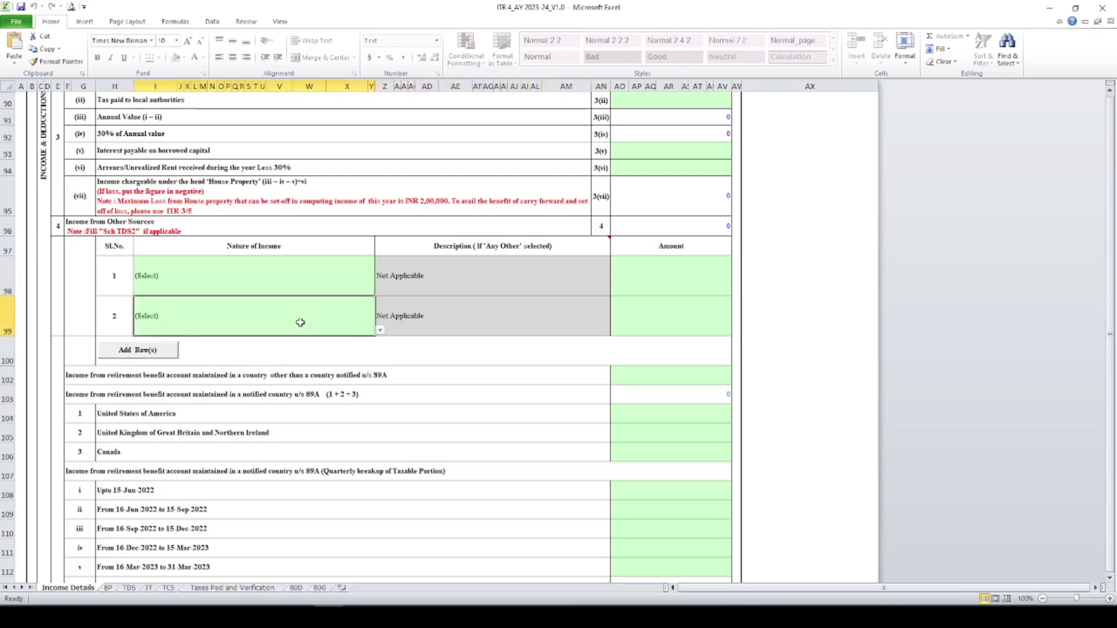
{"action": "left_click", "coordinate": [380, 331]}
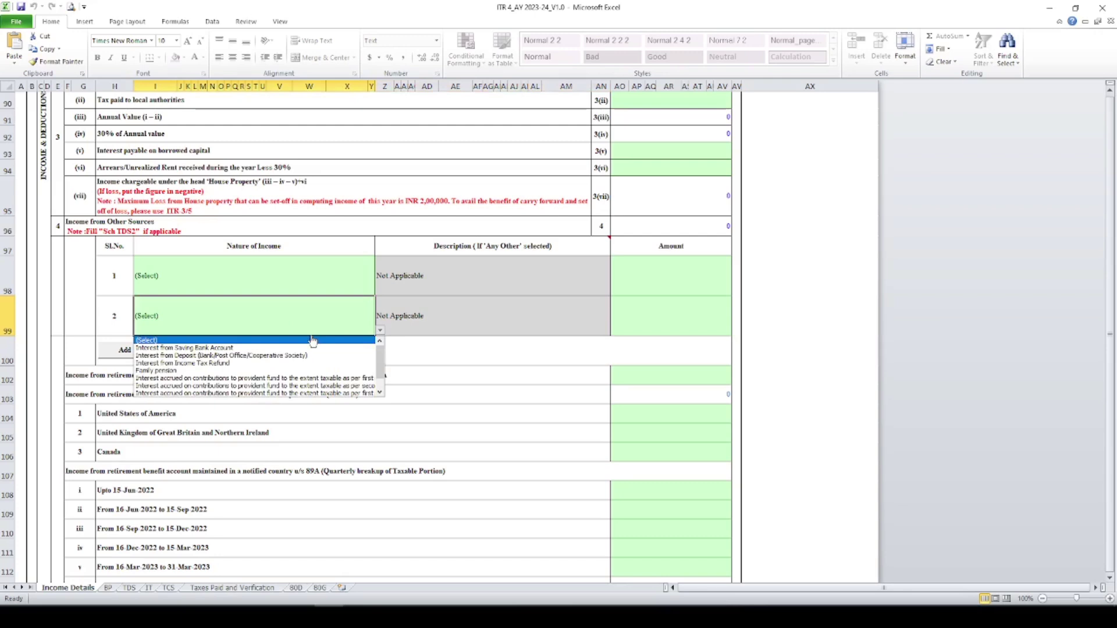
{"action": "left_click", "coordinate": [380, 392]}
{"action": "left_click", "coordinate": [380, 393]}
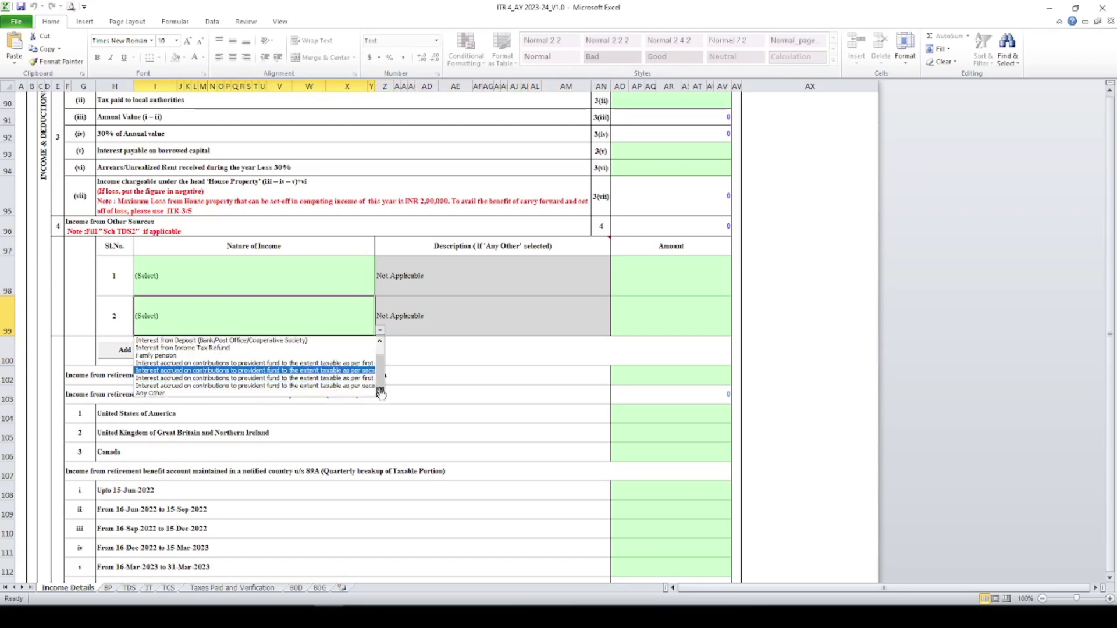
{"action": "left_click", "coordinate": [218, 394]}
{"action": "left_click", "coordinate": [408, 317]}
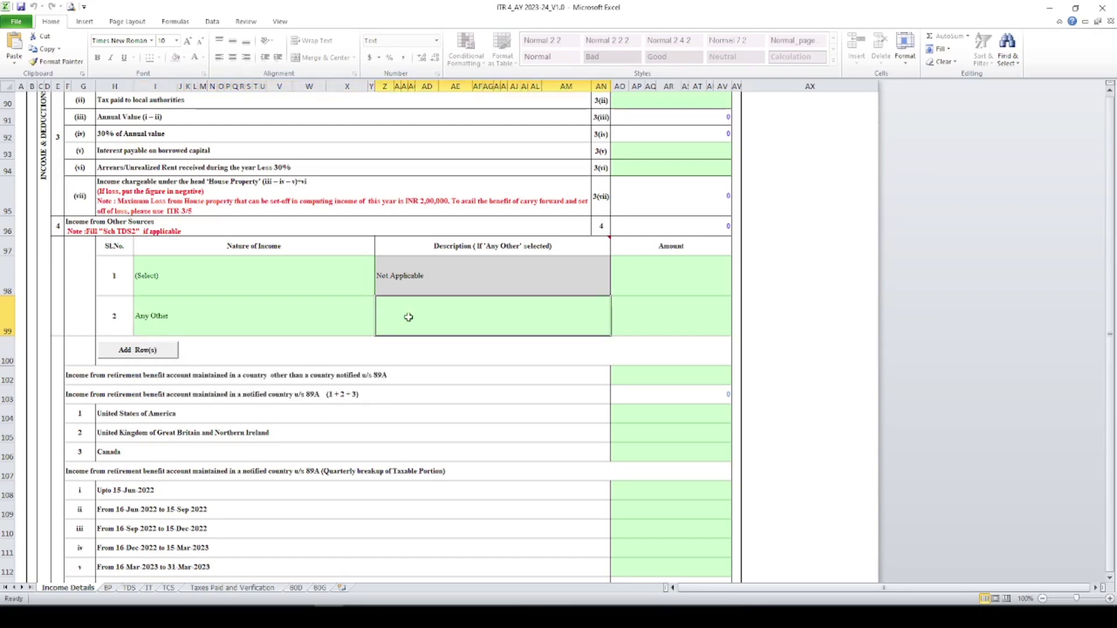
{"action": "type", "text": "T"}
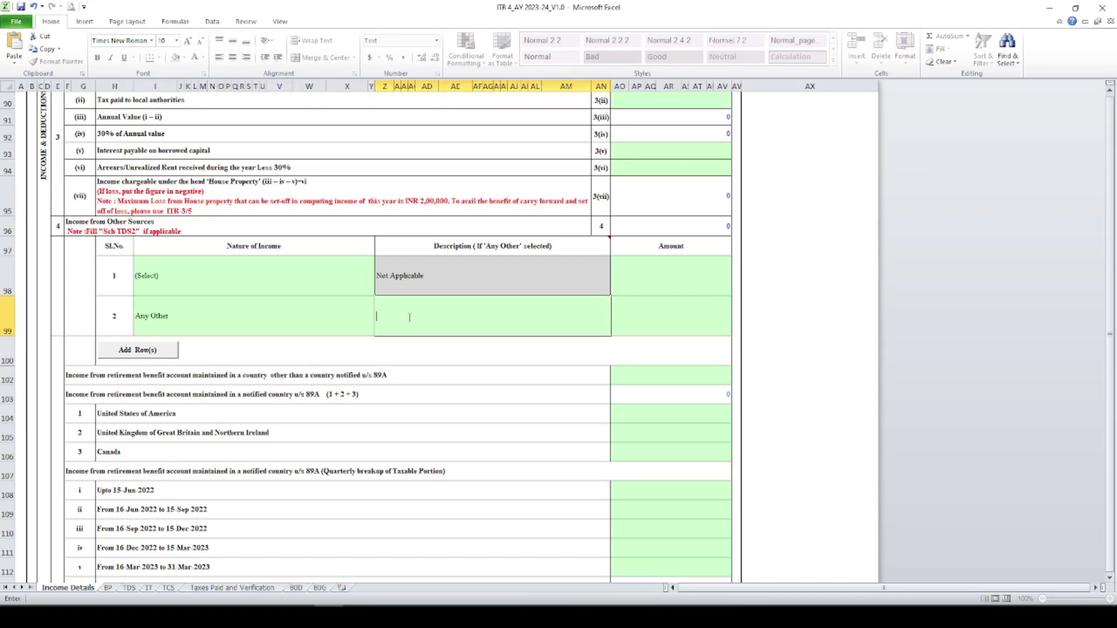
{"action": "left_click", "coordinate": [661, 320]}
Step: Change row 2's nature of income to Interest from Saving Bank Account
{"action": "left_click", "coordinate": [324, 312]}
{"action": "left_click", "coordinate": [380, 332]}
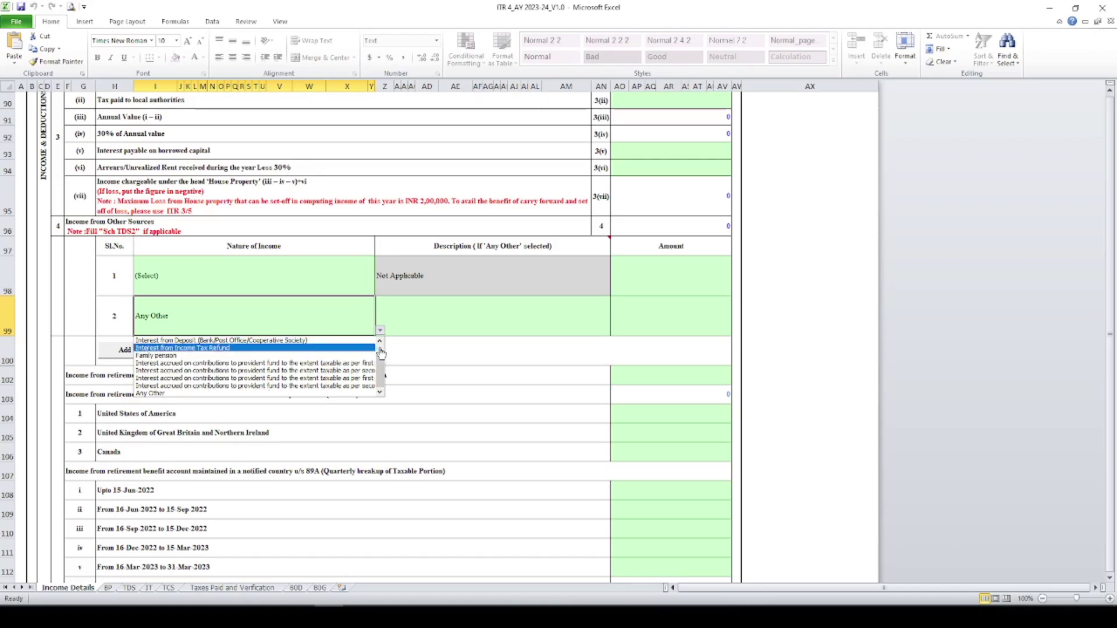
{"action": "scroll", "coordinate": [381, 352], "scroll_direction": "up", "scroll_amount": 1}
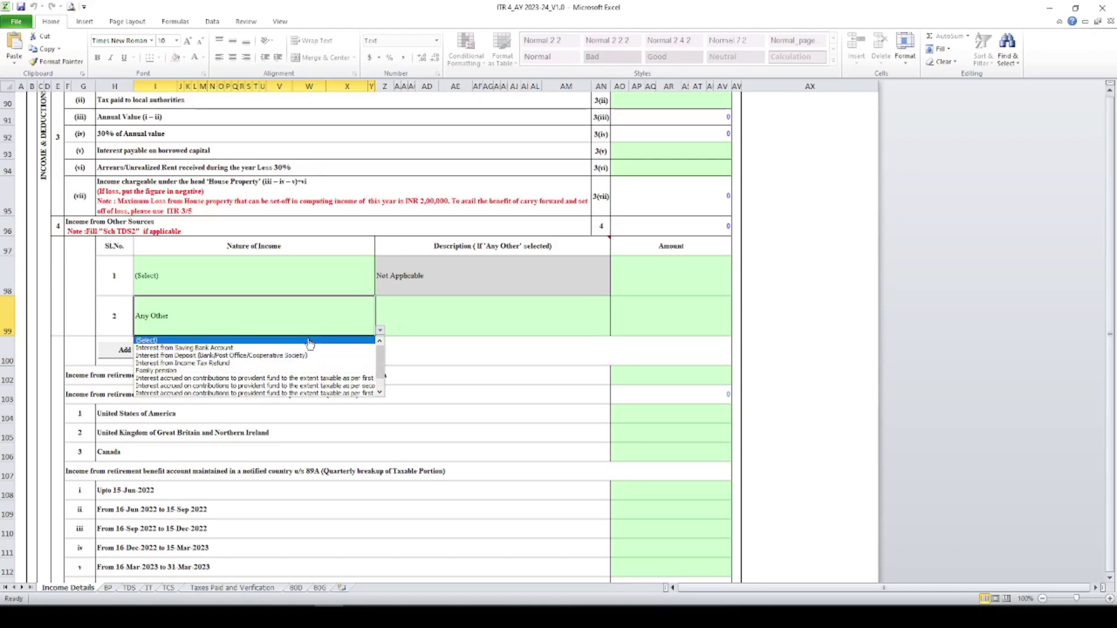
{"action": "left_click", "coordinate": [305, 348]}
{"action": "scroll", "coordinate": [305, 348], "scroll_direction": "up", "scroll_amount": 10}
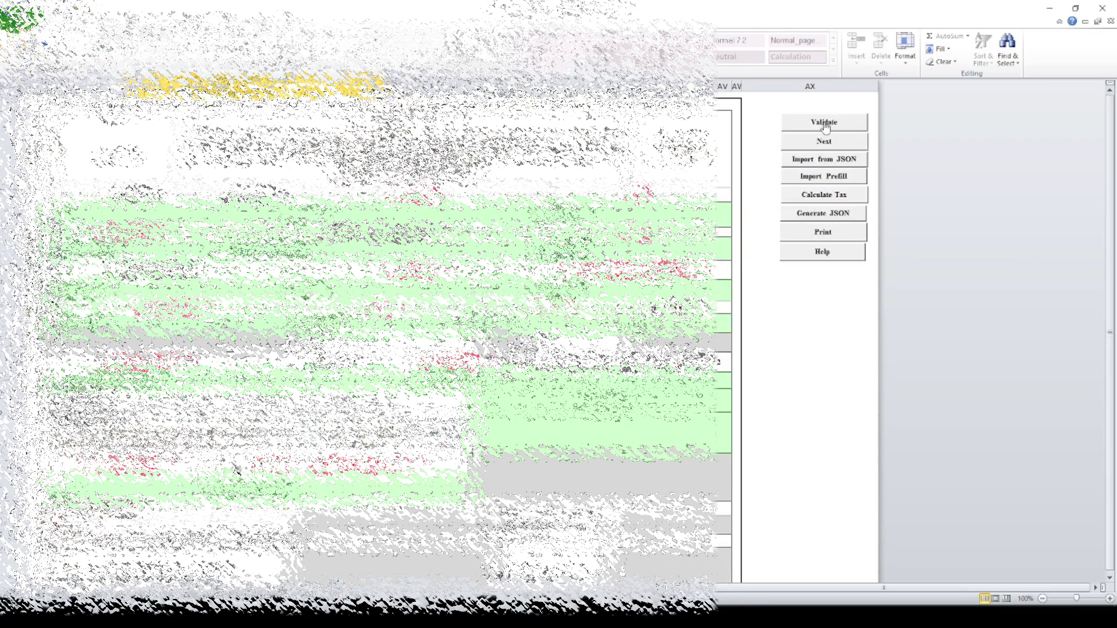
Step: Validate the return and try generating JSON, dismissing the calculate-tax-first warning
{"action": "left_click", "coordinate": [825, 123]}
{"action": "left_click", "coordinate": [551, 333]}
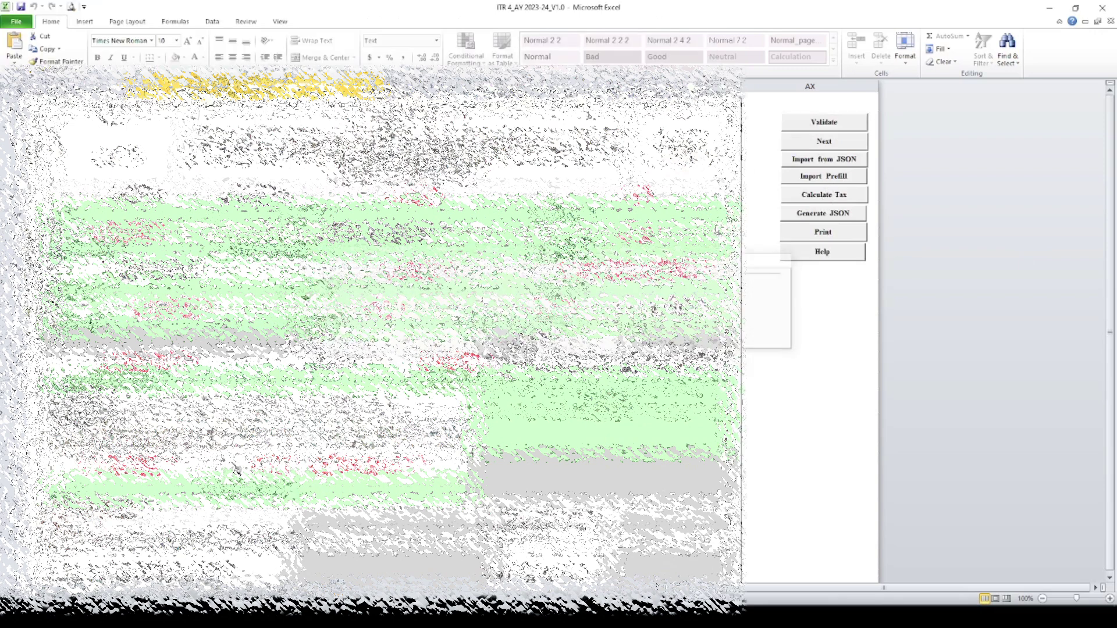
{"action": "left_click", "coordinate": [825, 215]}
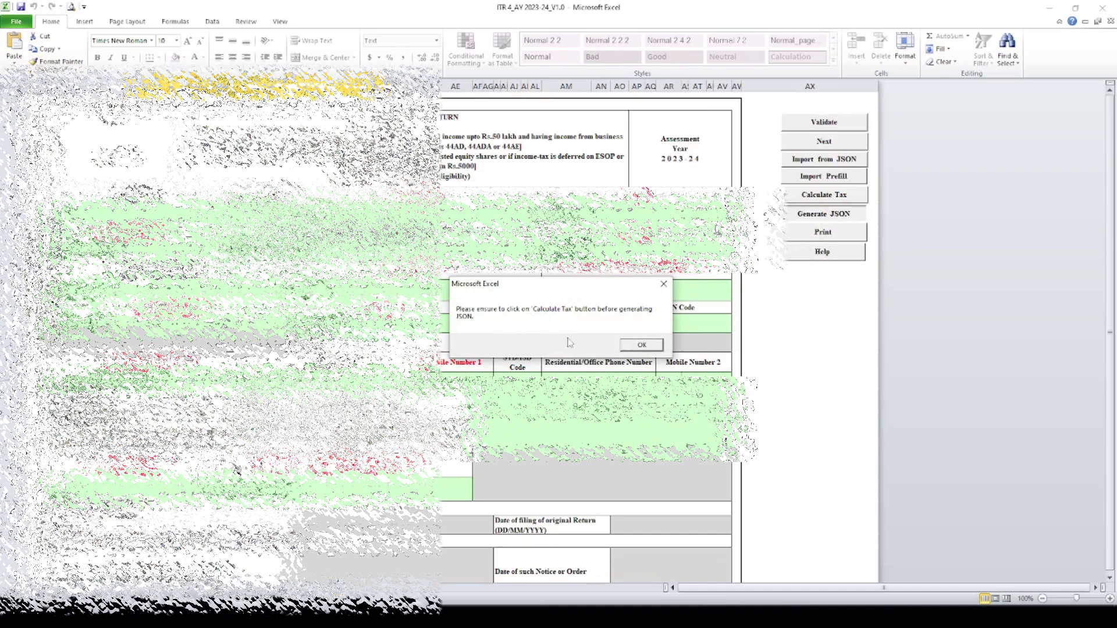
{"action": "left_click", "coordinate": [642, 344]}
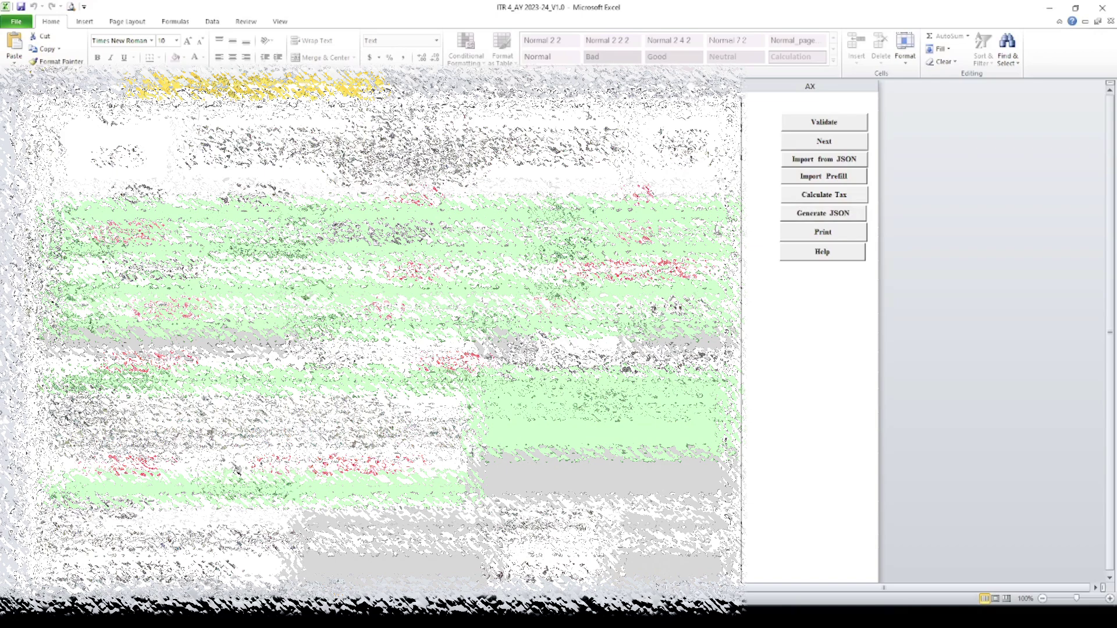
Step: Calculate the tax and generate the return JSON for upload
{"action": "left_click", "coordinate": [820, 214]}
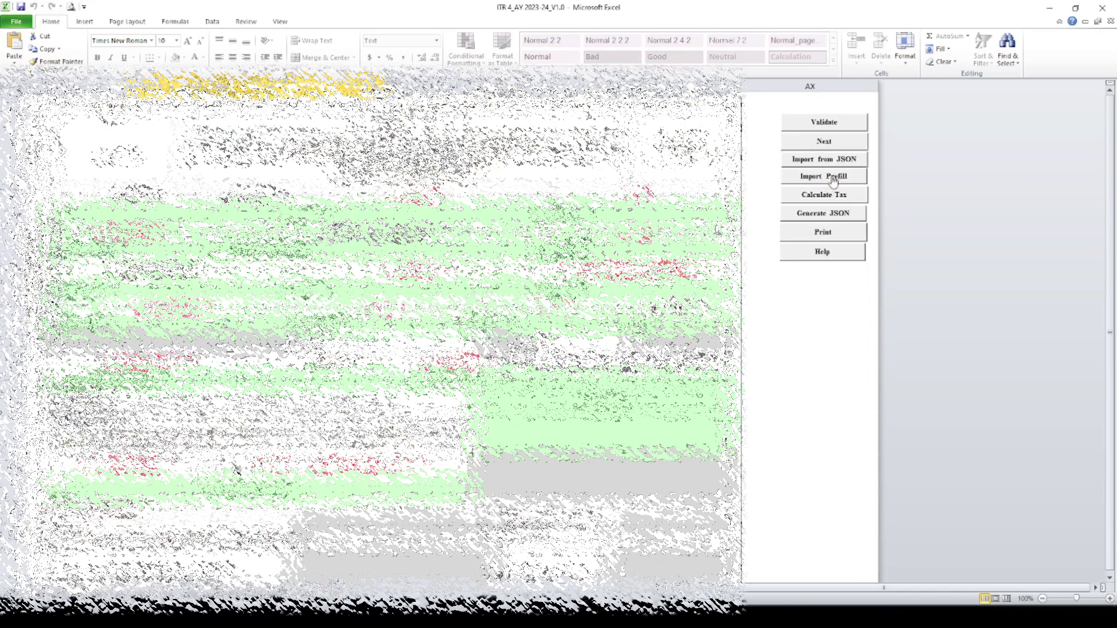
{"action": "left_click", "coordinate": [832, 194]}
{"action": "left_click", "coordinate": [823, 215]}
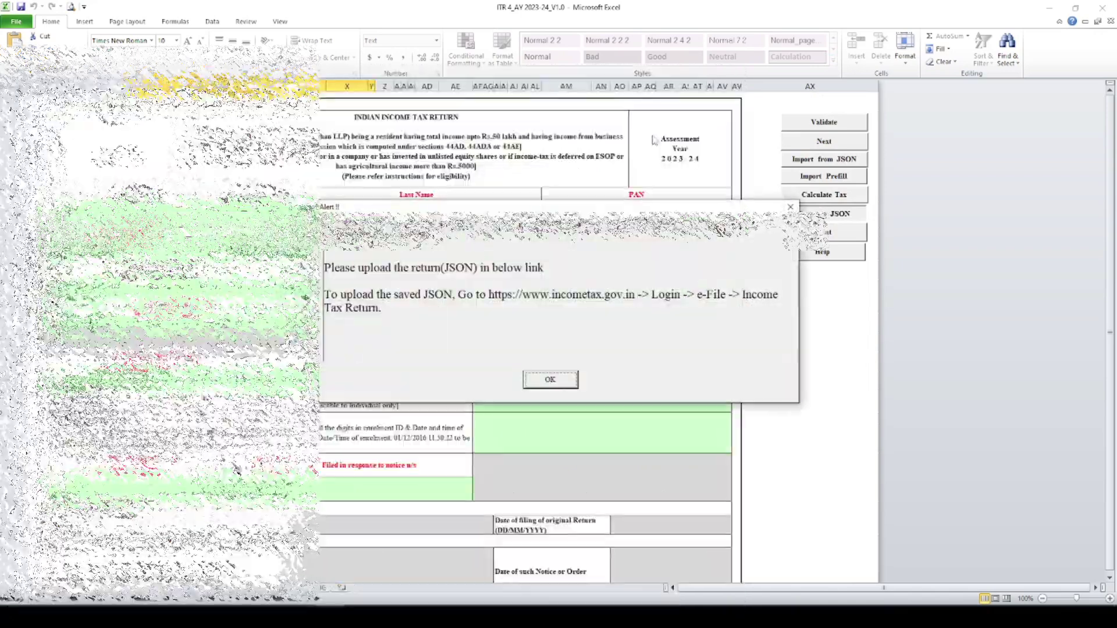
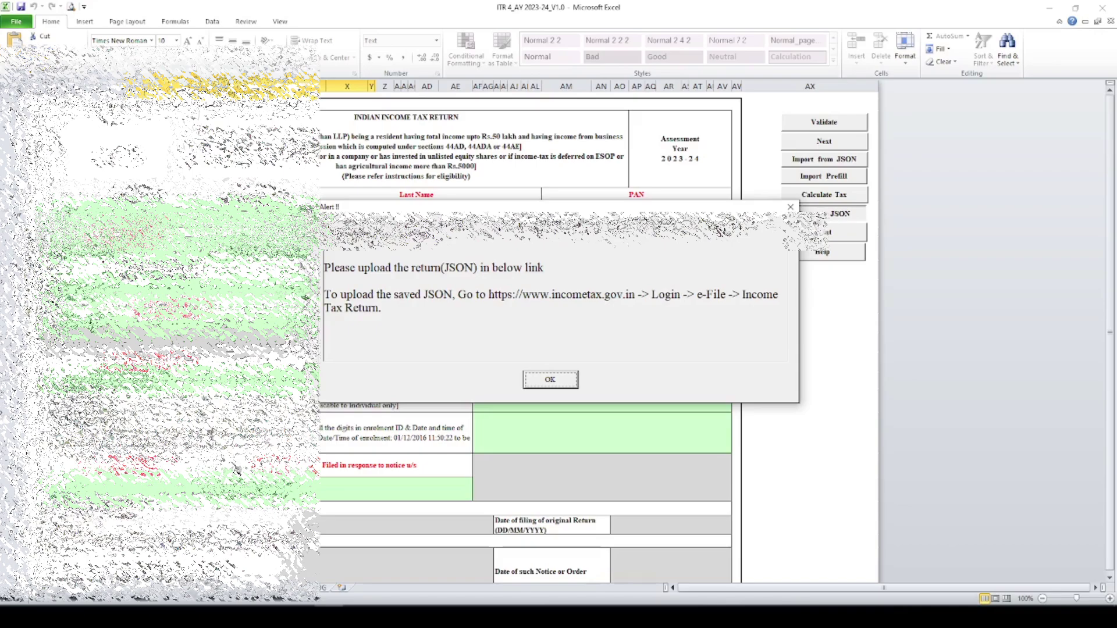
Step: Dismiss the JSON-upload alert and bring up the e-Filing portal's Download Prefilled Data page
{"action": "left_click", "coordinate": [574, 378]}
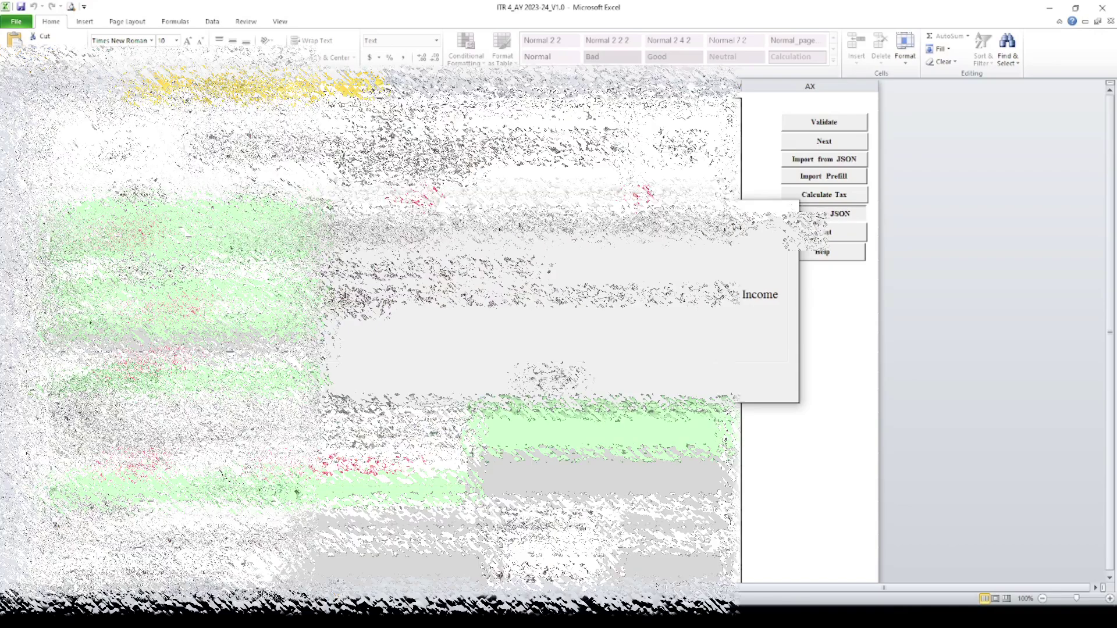
{"action": "left_click", "coordinate": [271, 616]}
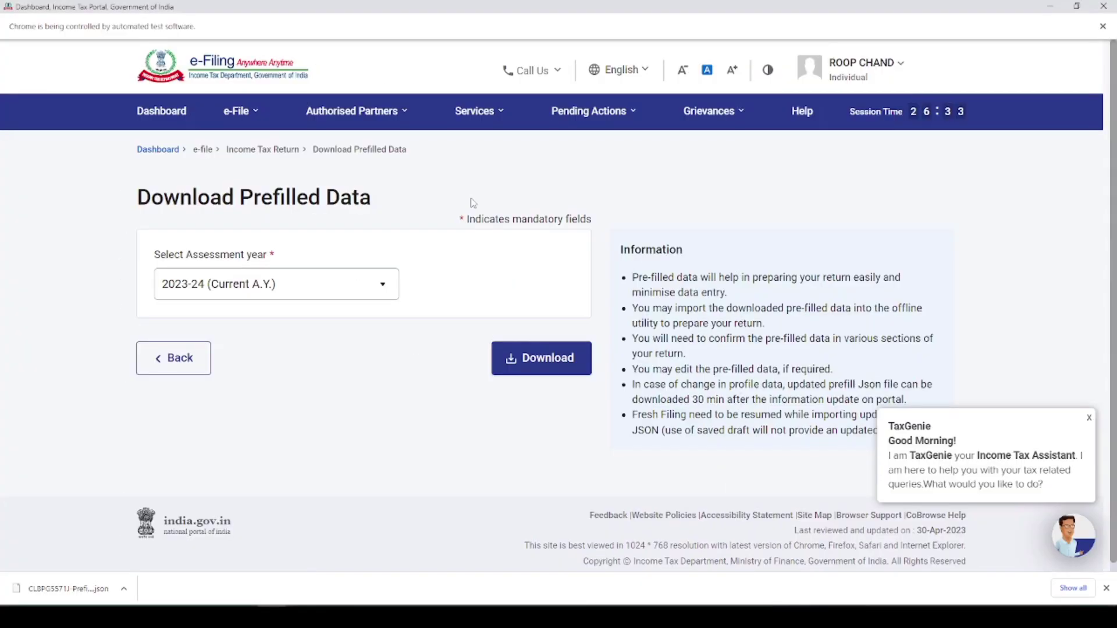
Step: Start filing an income tax return for A.Y. 2023-24 as a 139(1) Original Return
{"action": "left_click", "coordinate": [163, 116]}
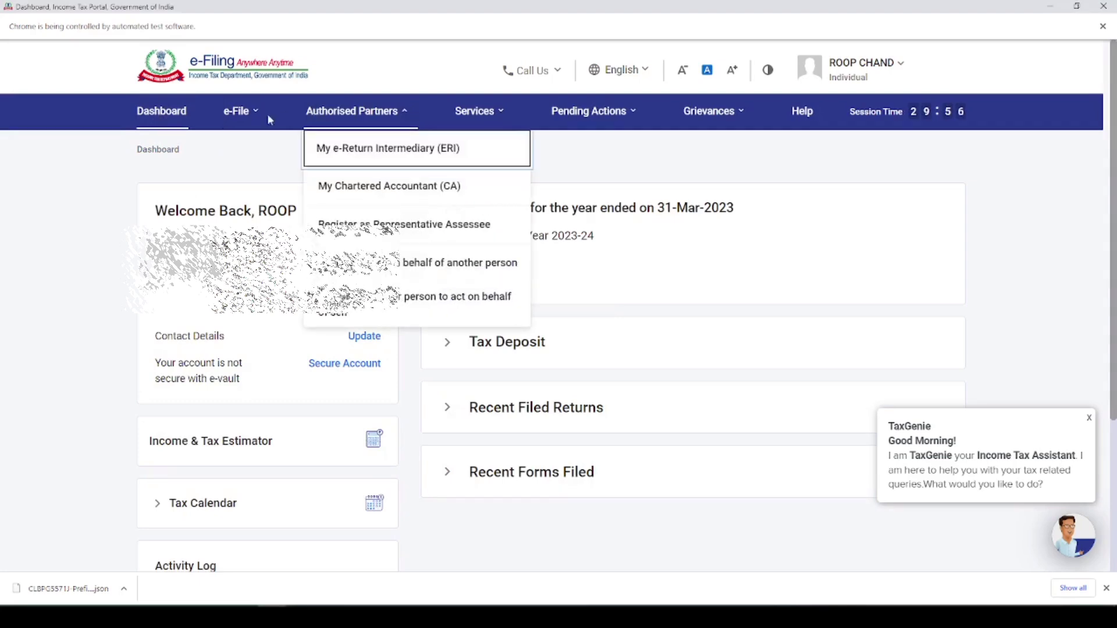
{"action": "mouse_move", "coordinate": [244, 117]}
{"action": "mouse_move", "coordinate": [349, 149]}
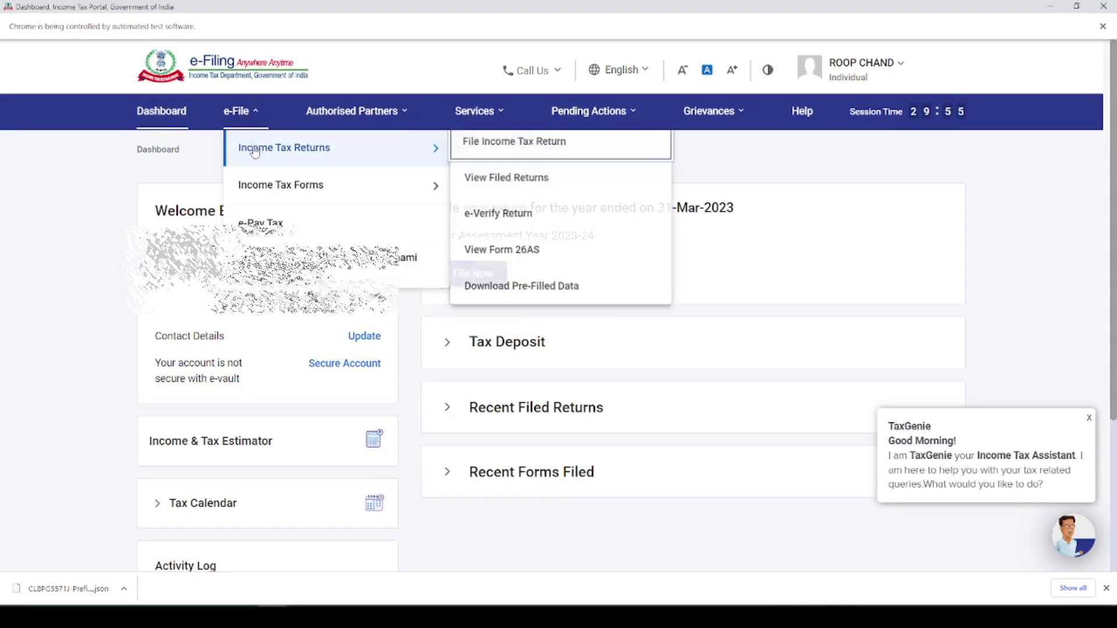
{"action": "left_click", "coordinate": [508, 144]}
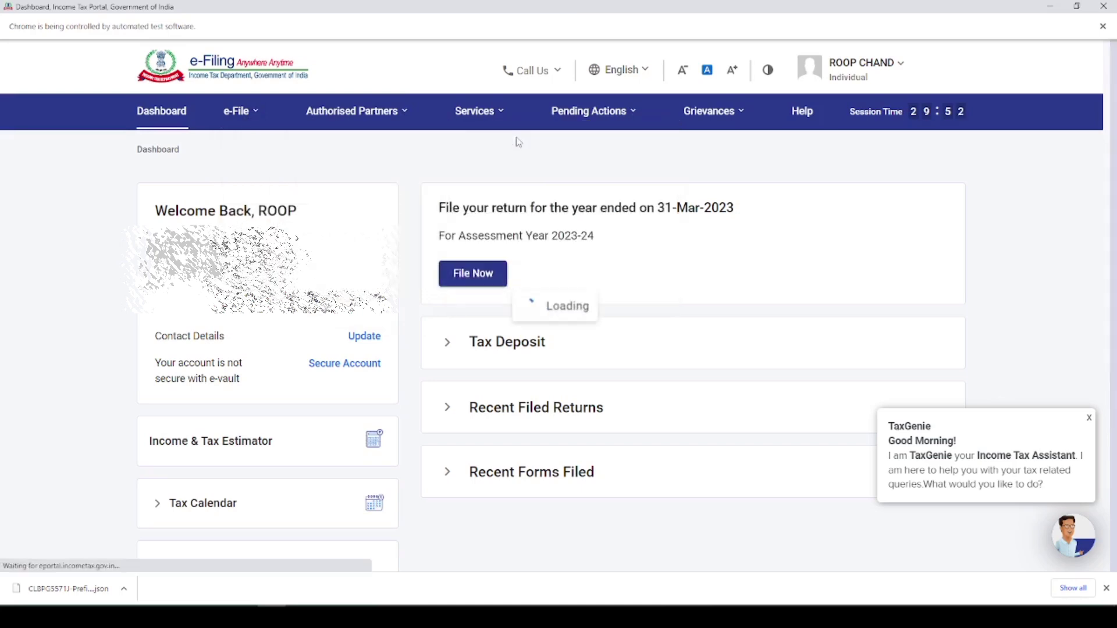
{"action": "left_click", "coordinate": [306, 286]}
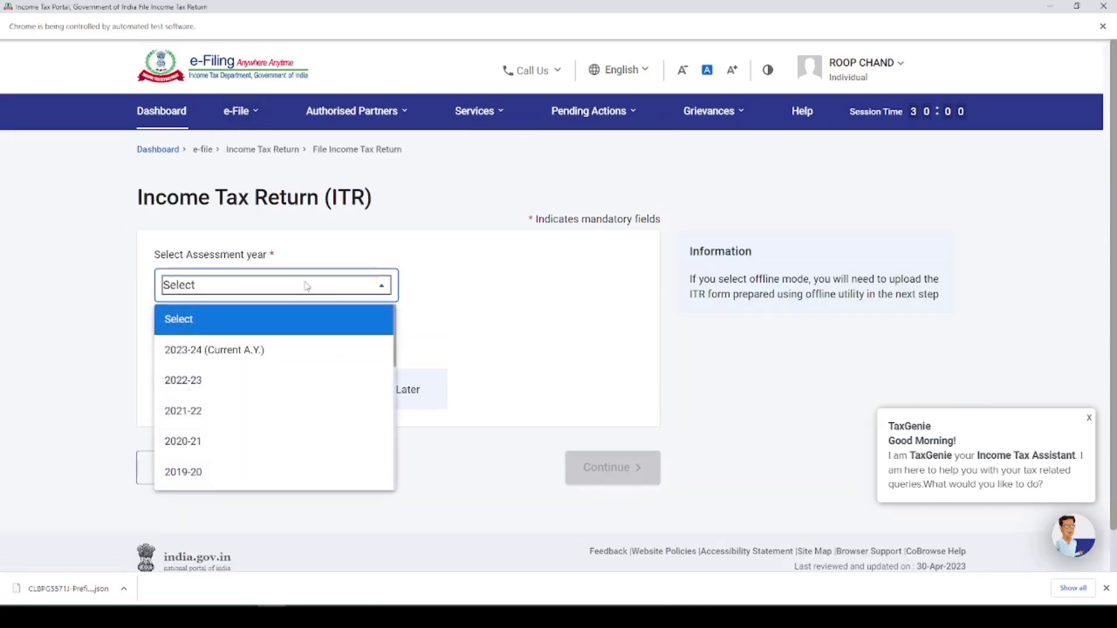
{"action": "left_click", "coordinate": [250, 349]}
{"action": "left_click", "coordinate": [249, 353]}
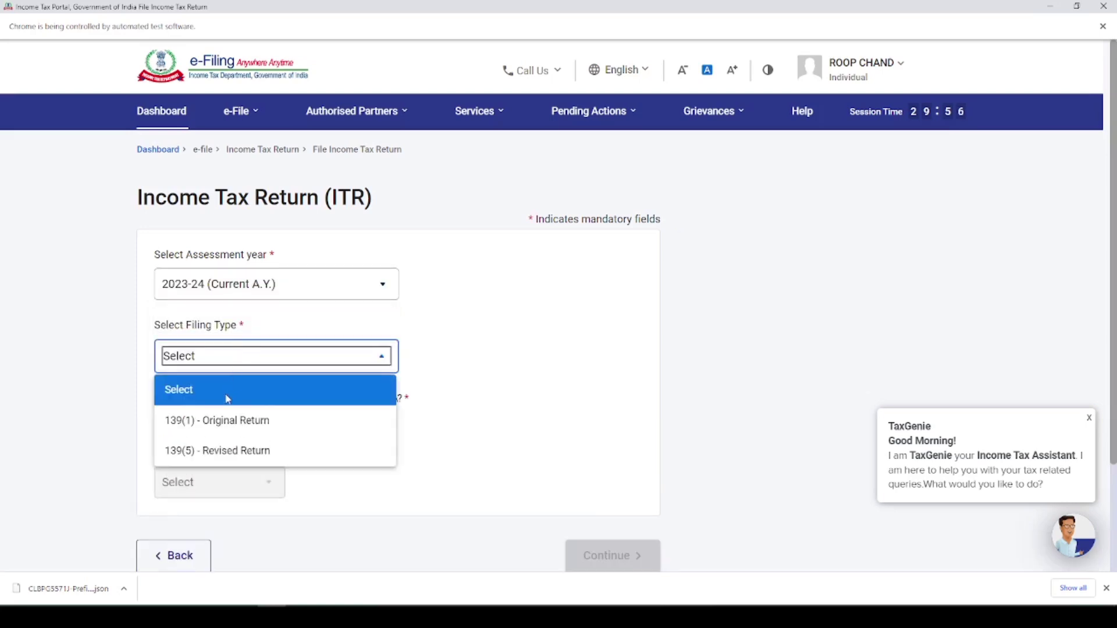
{"action": "left_click", "coordinate": [246, 429]}
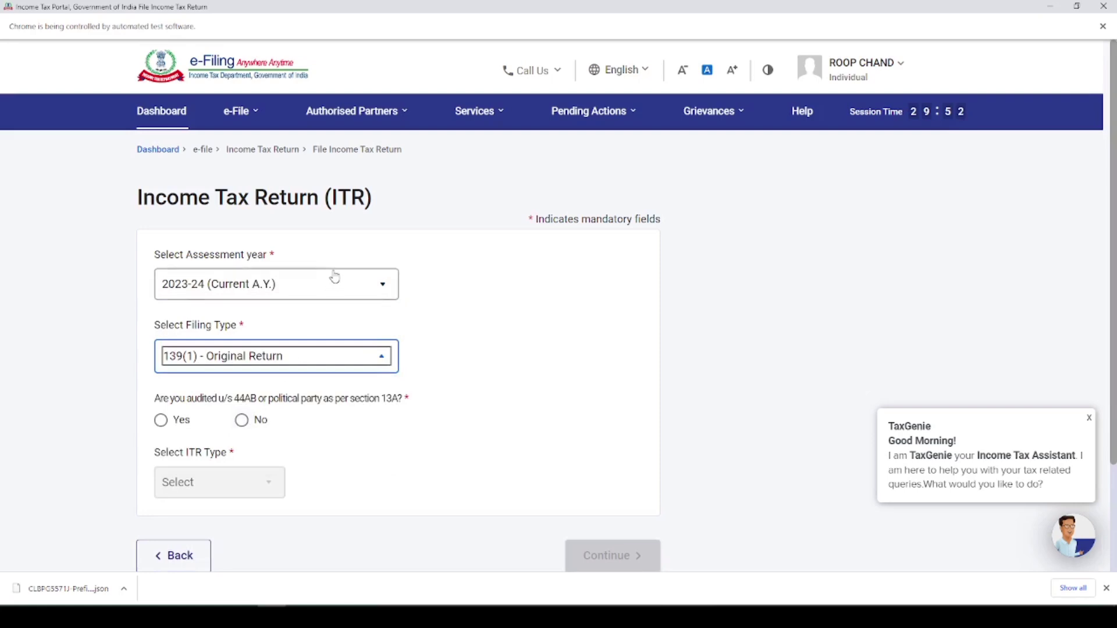
Step: Answer No to the audit question, pick ITR-4, and continue to the upload page
{"action": "scroll", "coordinate": [383, 198], "scroll_direction": "down", "scroll_amount": 2}
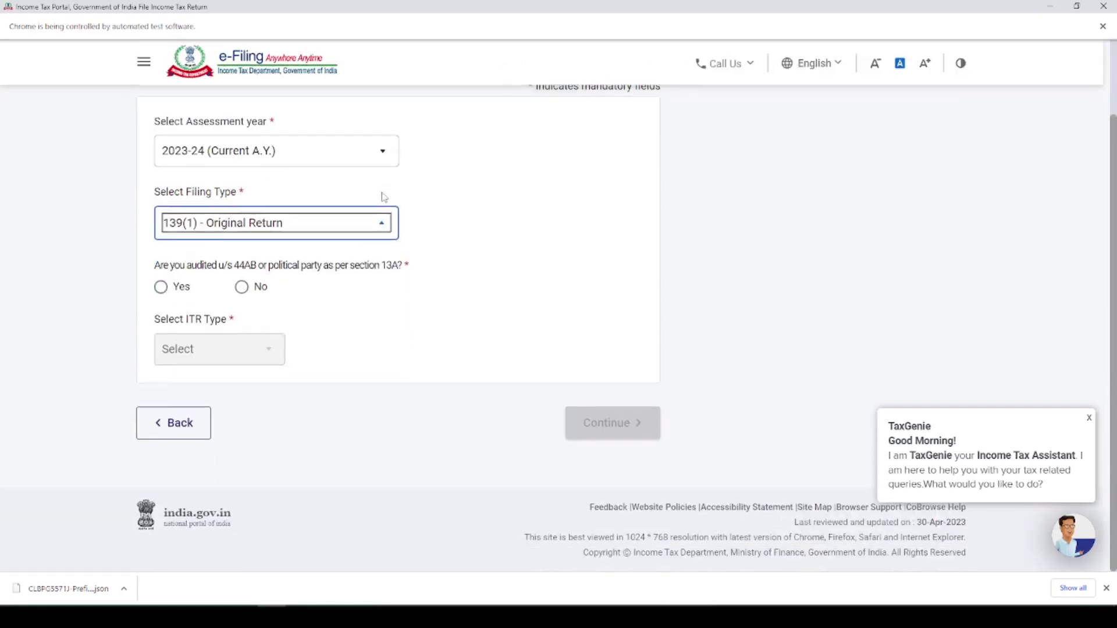
{"action": "left_click", "coordinate": [242, 287]}
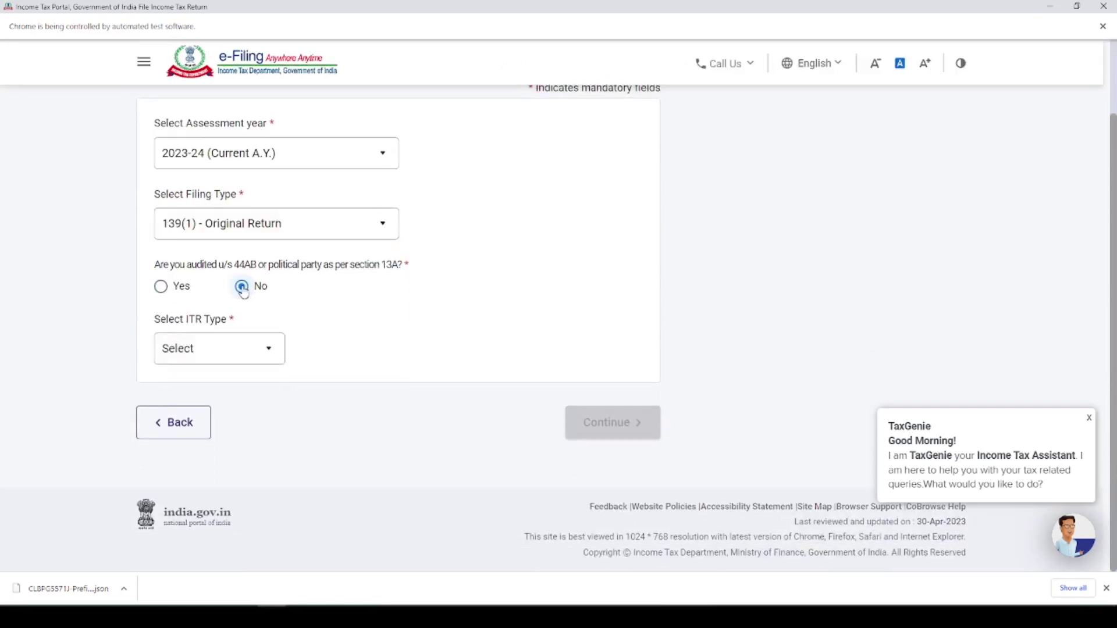
{"action": "left_click", "coordinate": [245, 348]}
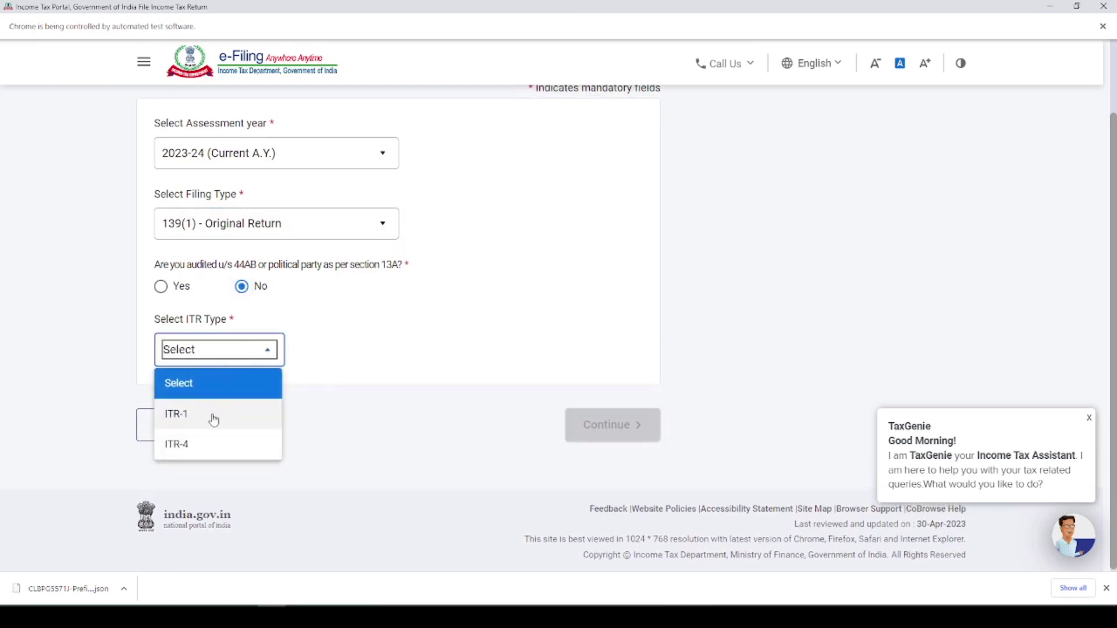
{"action": "left_click", "coordinate": [209, 444]}
{"action": "left_click", "coordinate": [632, 424]}
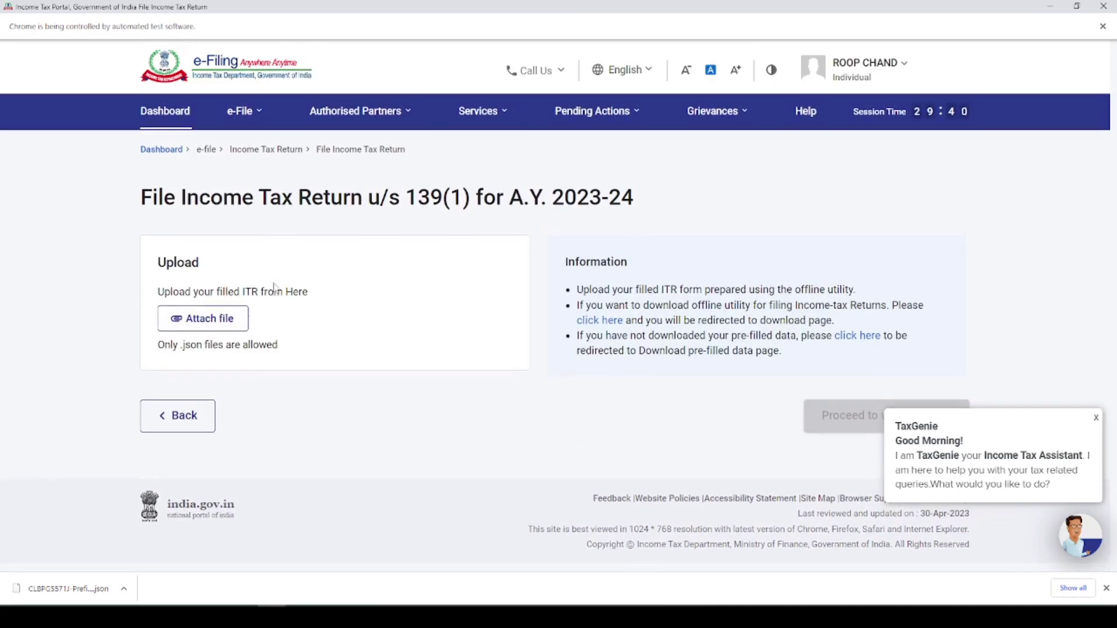
Step: Attach the ITR4 JSON from Desktop > ITR 4_AY 2023-24_V1.0 and confirm 'no errors found'
{"action": "left_click", "coordinate": [201, 318]}
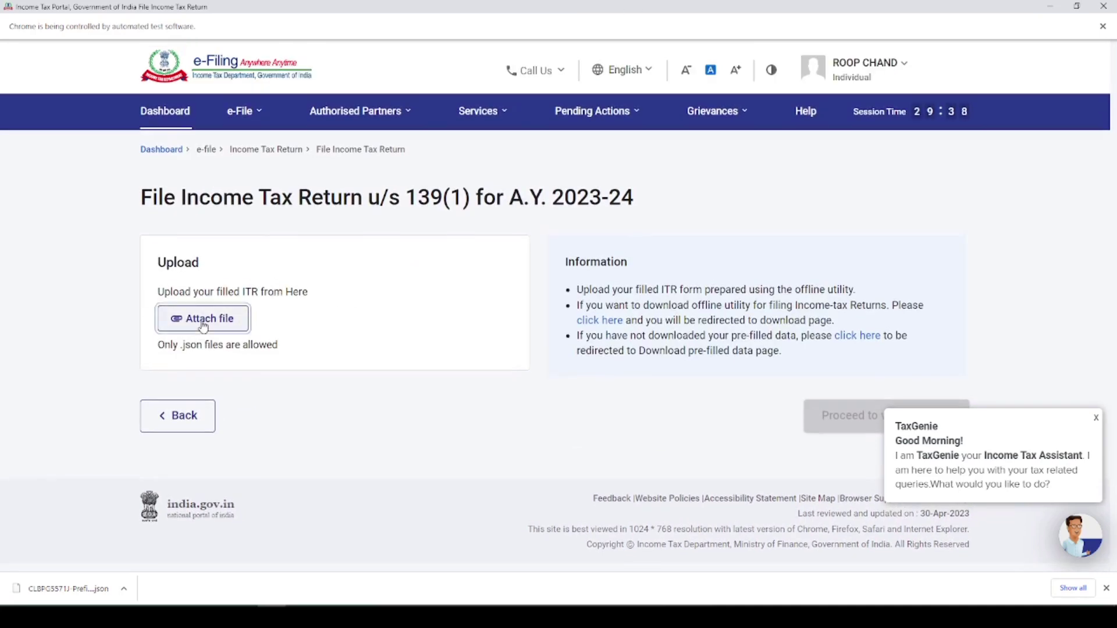
{"action": "left_click", "coordinate": [106, 366]}
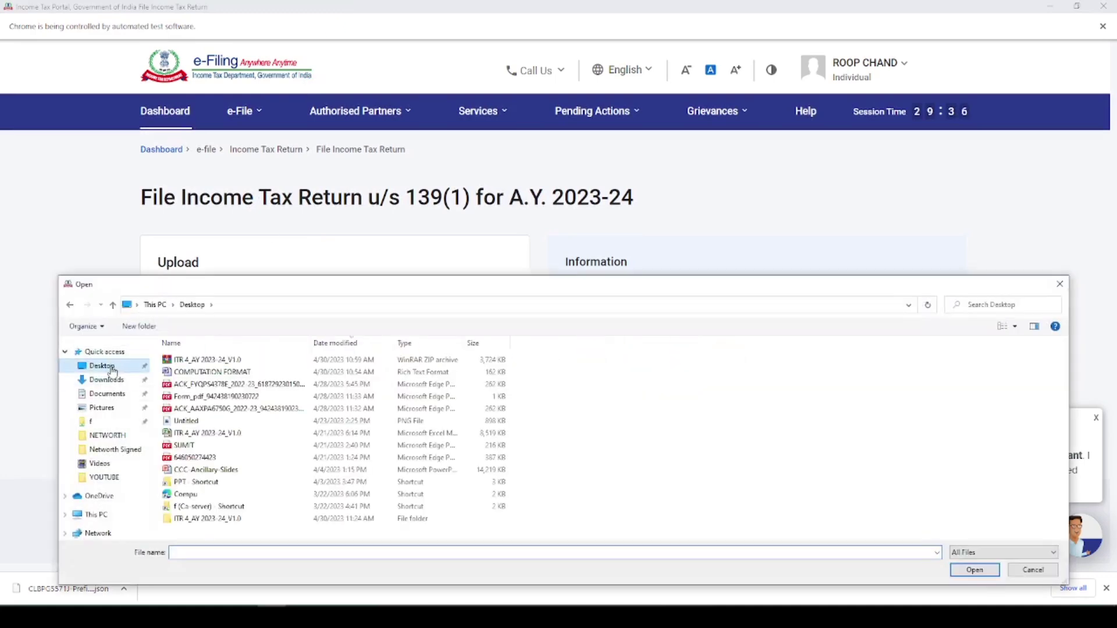
{"action": "double_click", "coordinate": [218, 519]}
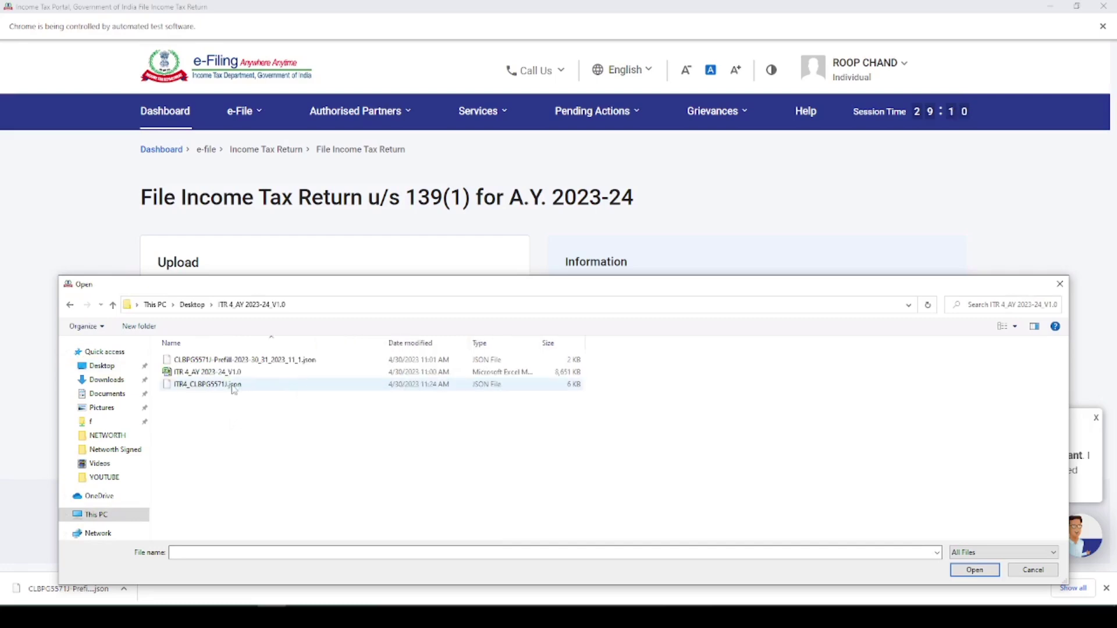
{"action": "double_click", "coordinate": [231, 385]}
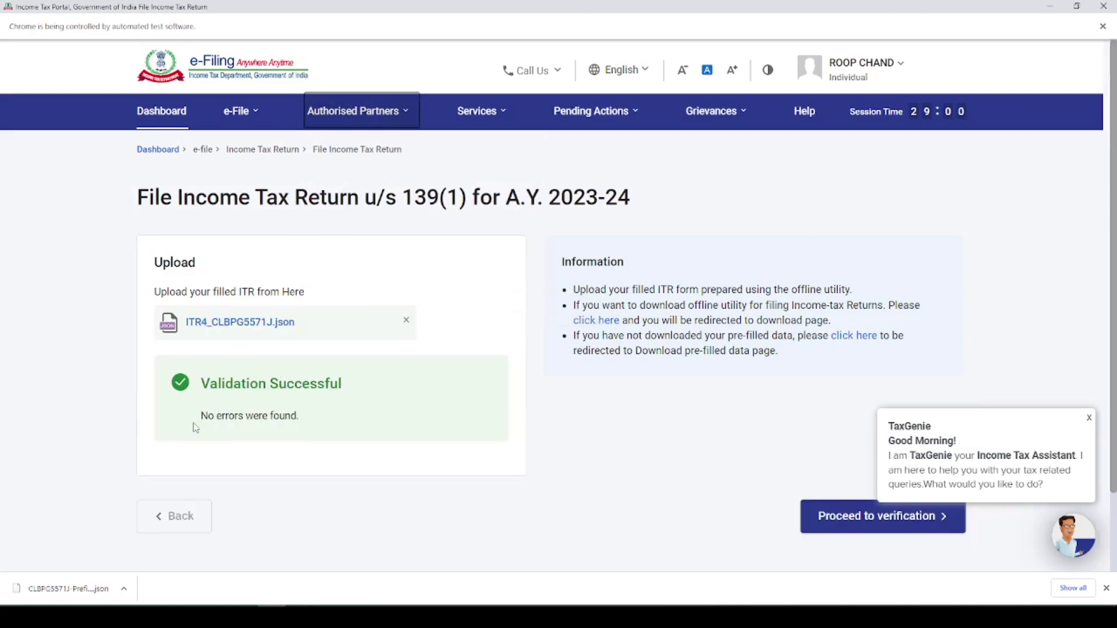
{"action": "left_click_drag", "start_coordinate": [208, 416], "coordinate": [298, 416]}
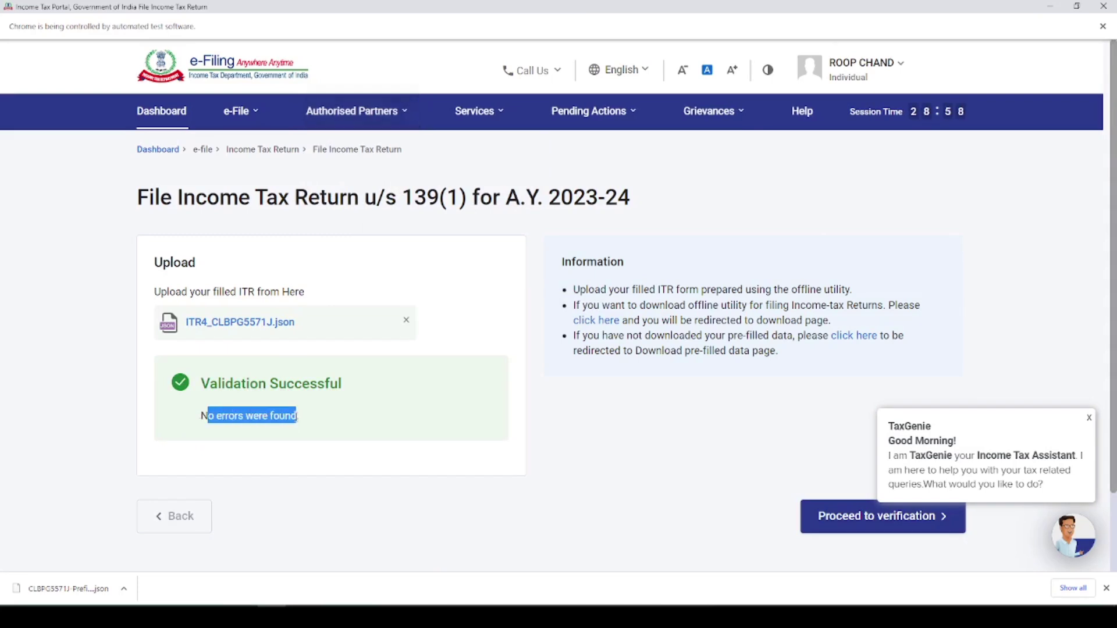
Step: Proceed to verification and keep Instant eVerification via Aadhaar OTP, declining e-verify-later and ITR-V
{"action": "left_click", "coordinate": [869, 518]}
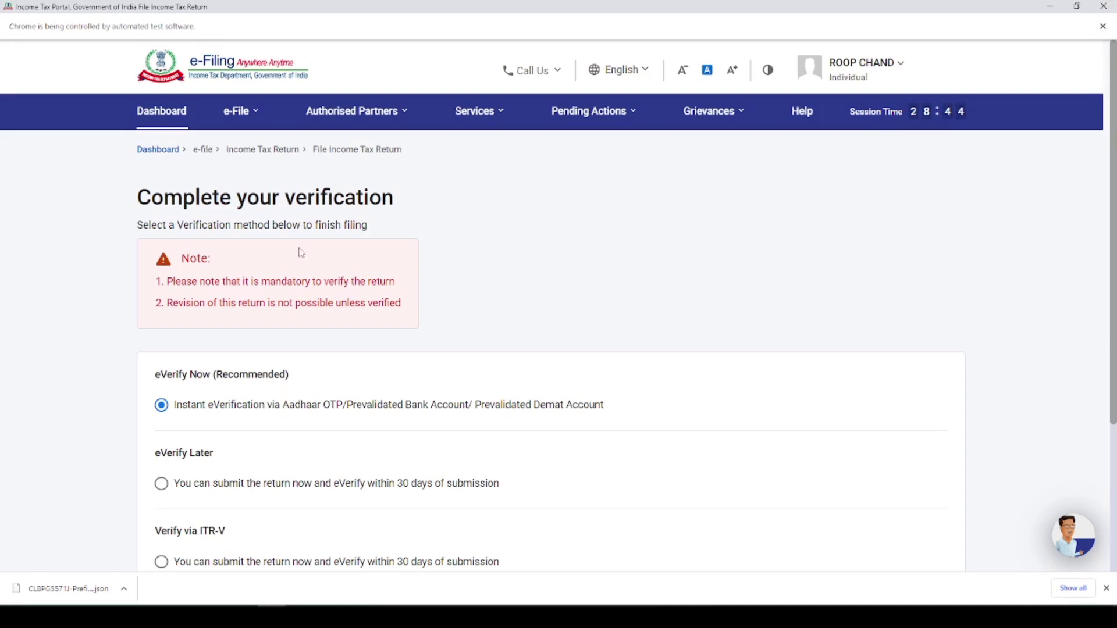
{"action": "left_click_drag", "start_coordinate": [170, 307], "coordinate": [400, 302]}
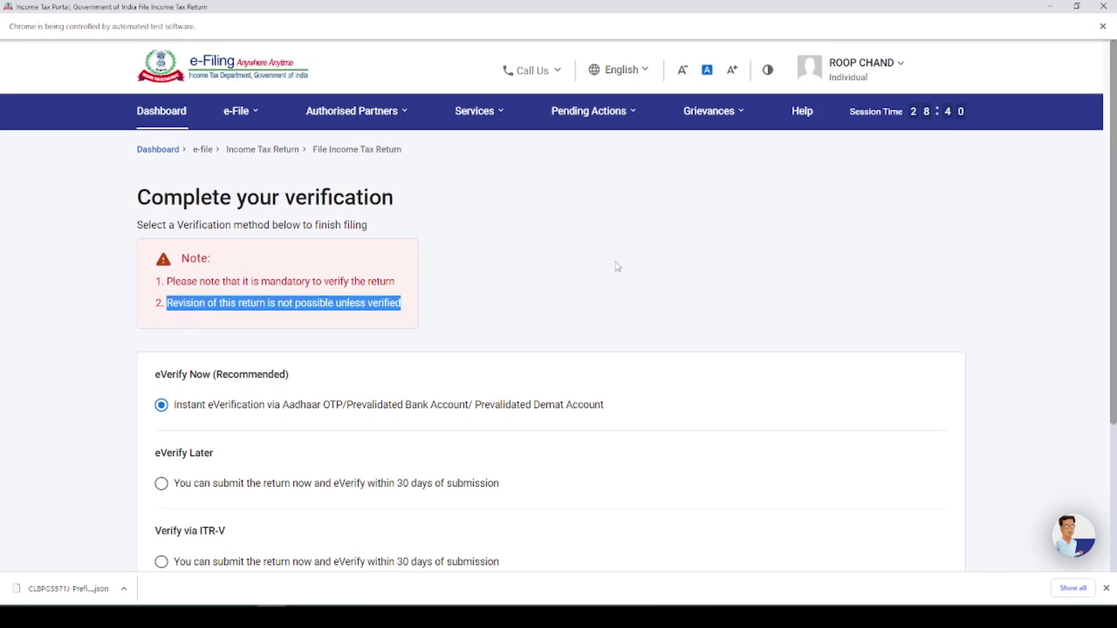
{"action": "scroll", "coordinate": [618, 267], "scroll_direction": "down", "scroll_amount": 3}
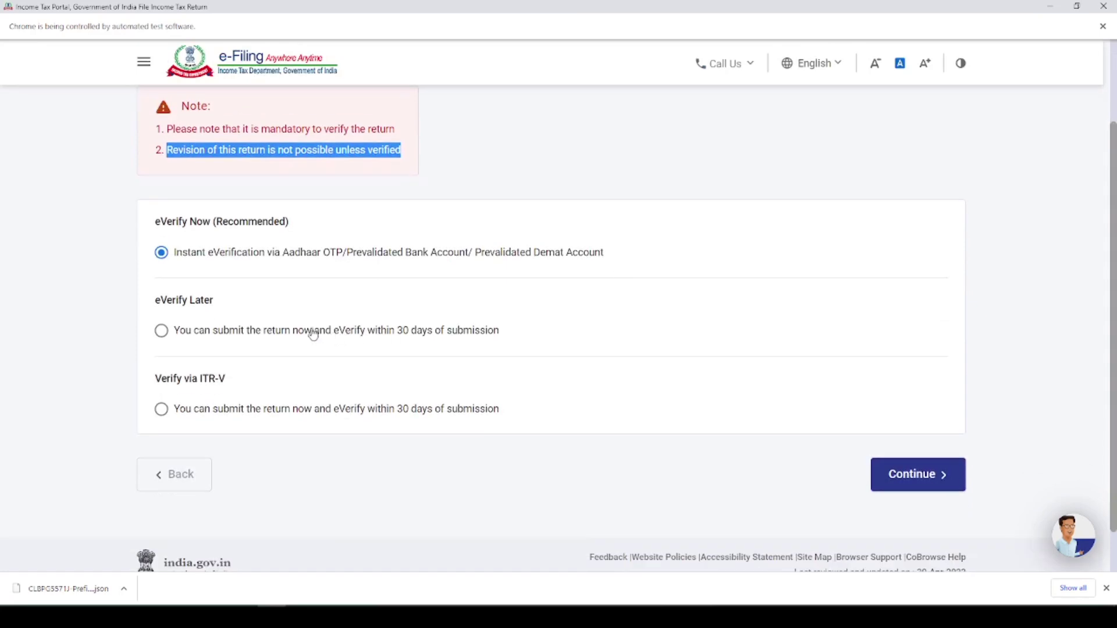
{"action": "left_click", "coordinate": [313, 334]}
{"action": "left_click", "coordinate": [633, 348]}
{"action": "left_click", "coordinate": [372, 409]}
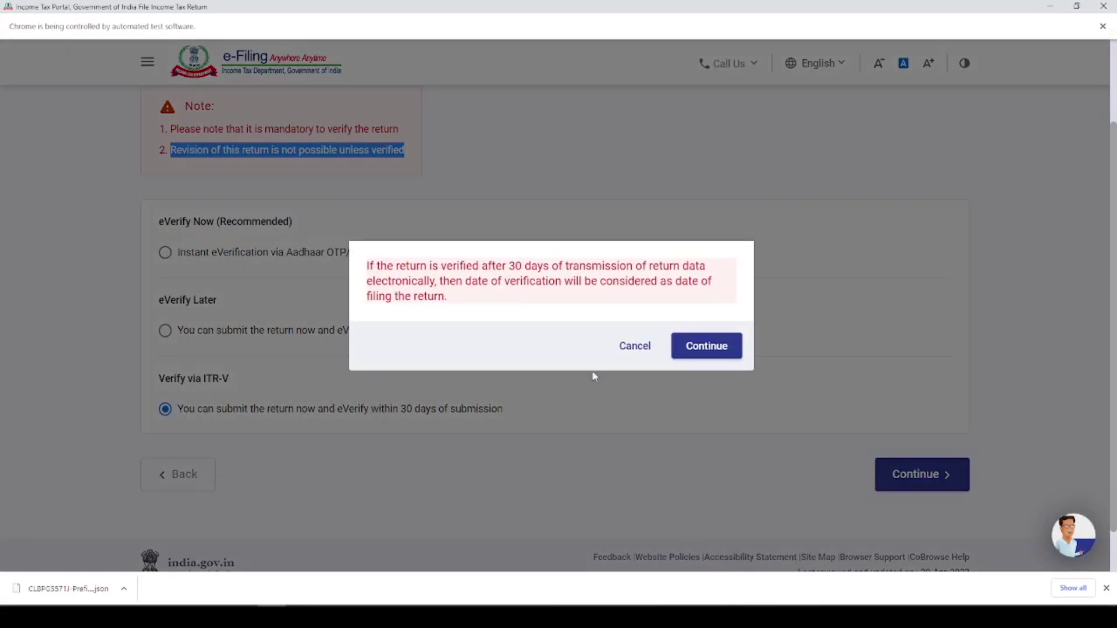
{"action": "left_click", "coordinate": [625, 346]}
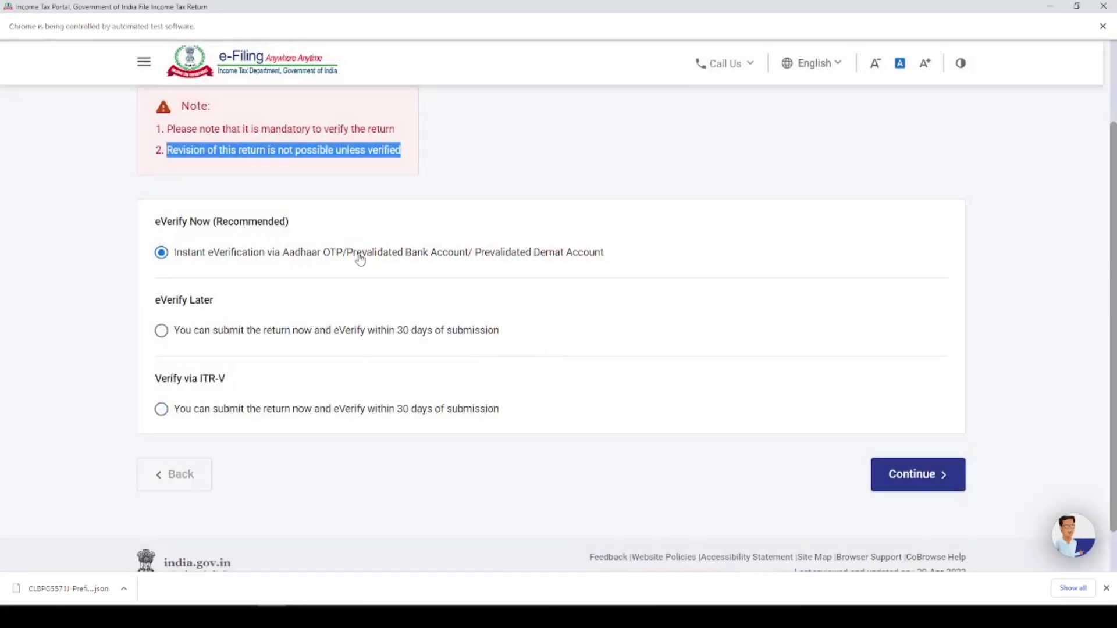
Step: Choose e-verification by OTP sent to the Aadhaar-registered mobile
{"action": "left_click", "coordinate": [916, 475]}
{"action": "scroll", "coordinate": [242, 319], "scroll_direction": "down", "scroll_amount": 2}
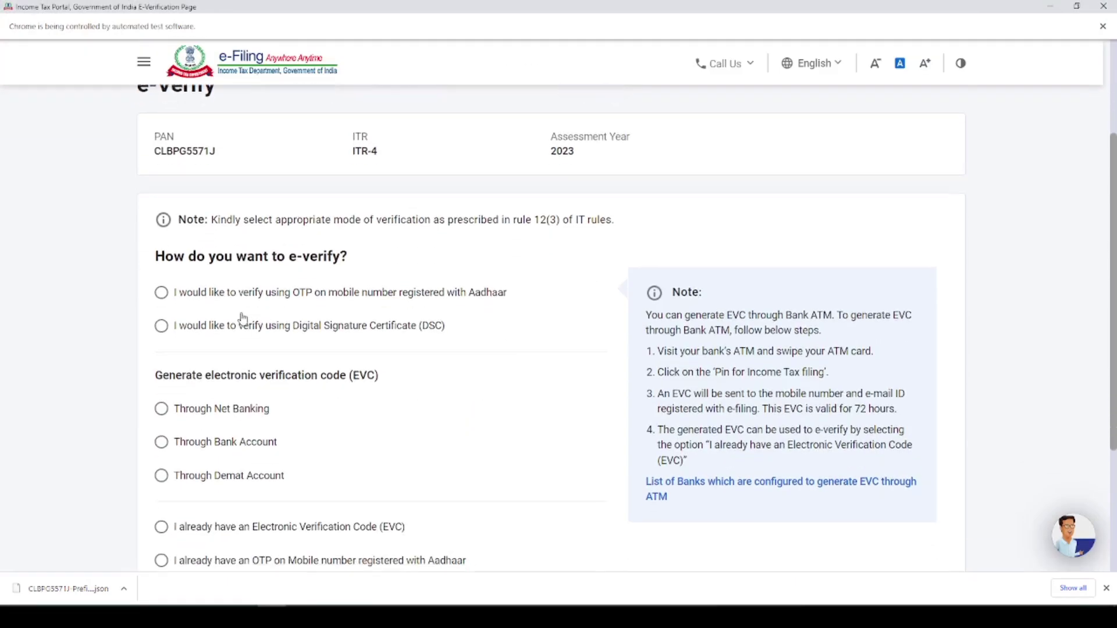
{"action": "scroll", "coordinate": [242, 311], "scroll_direction": "down", "scroll_amount": 1}
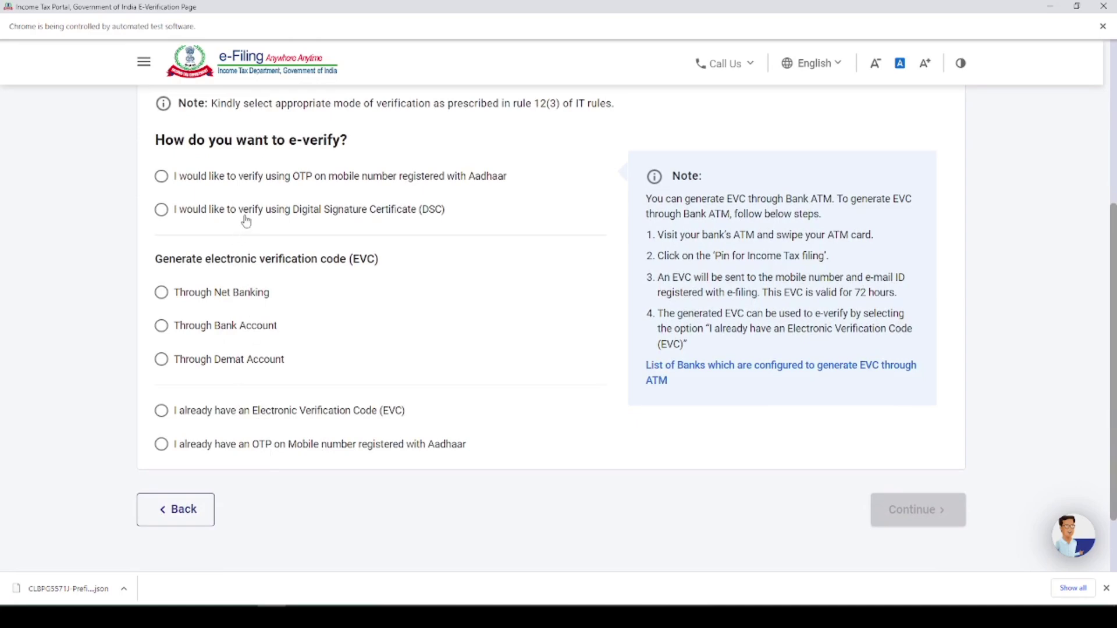
{"action": "left_click", "coordinate": [163, 177]}
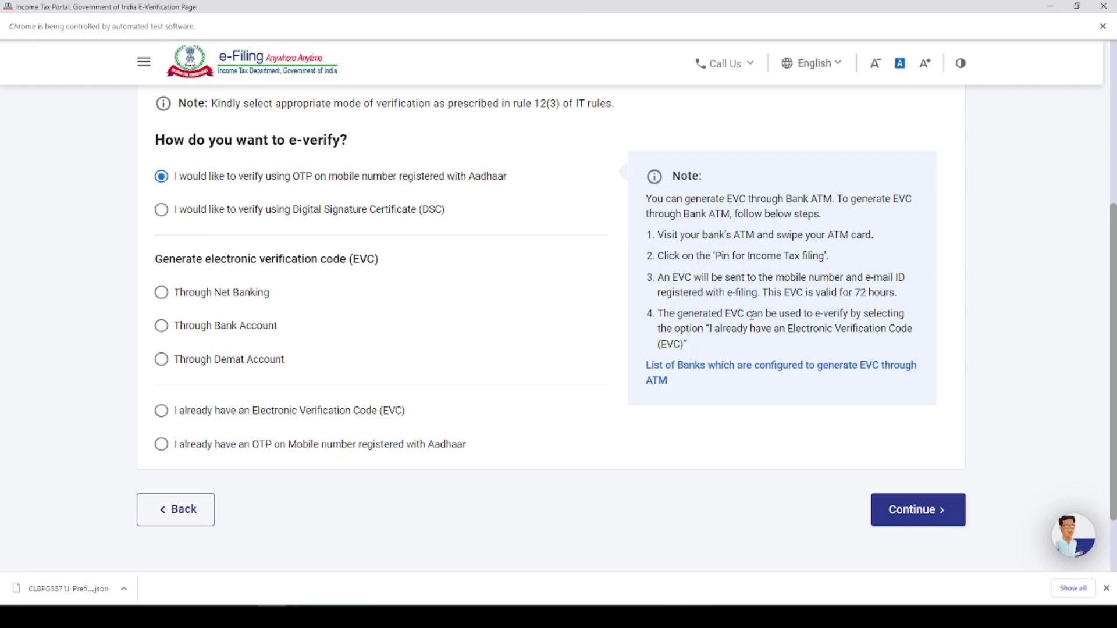
{"action": "left_click", "coordinate": [914, 509]}
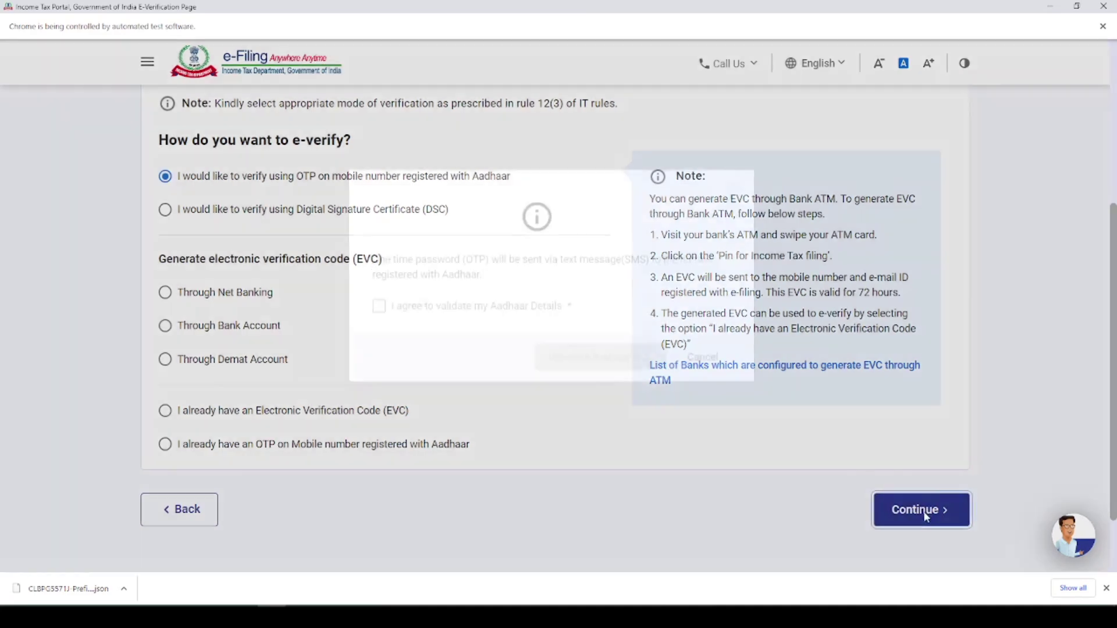
Step: Agree to Aadhaar validation, generate the OTP, enter the received code and validate it
{"action": "left_click", "coordinate": [459, 339]}
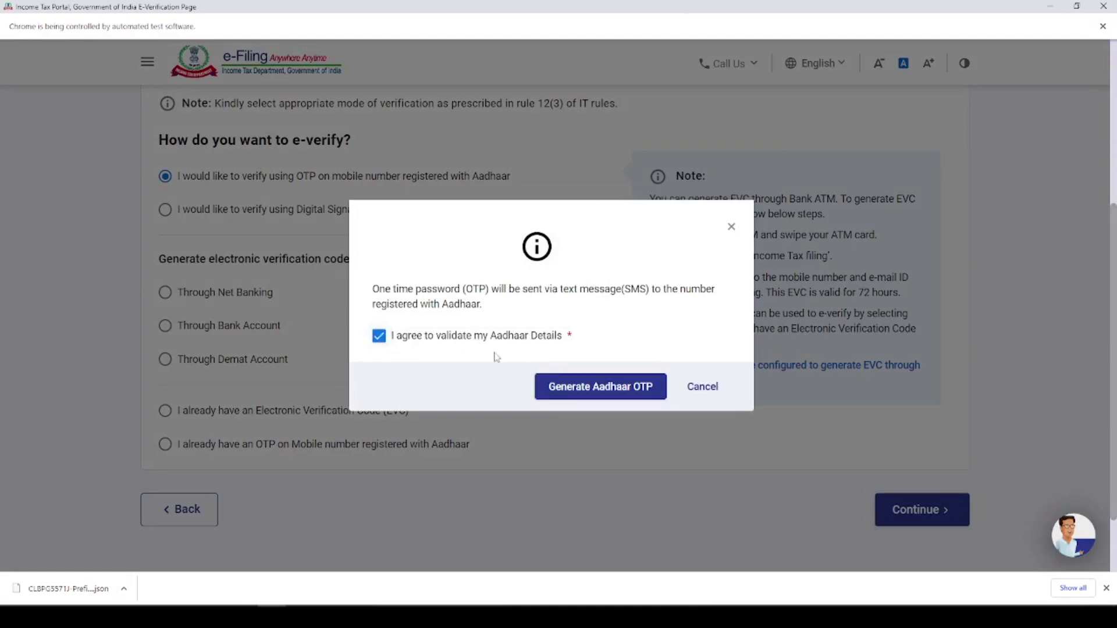
{"action": "left_click", "coordinate": [611, 388]}
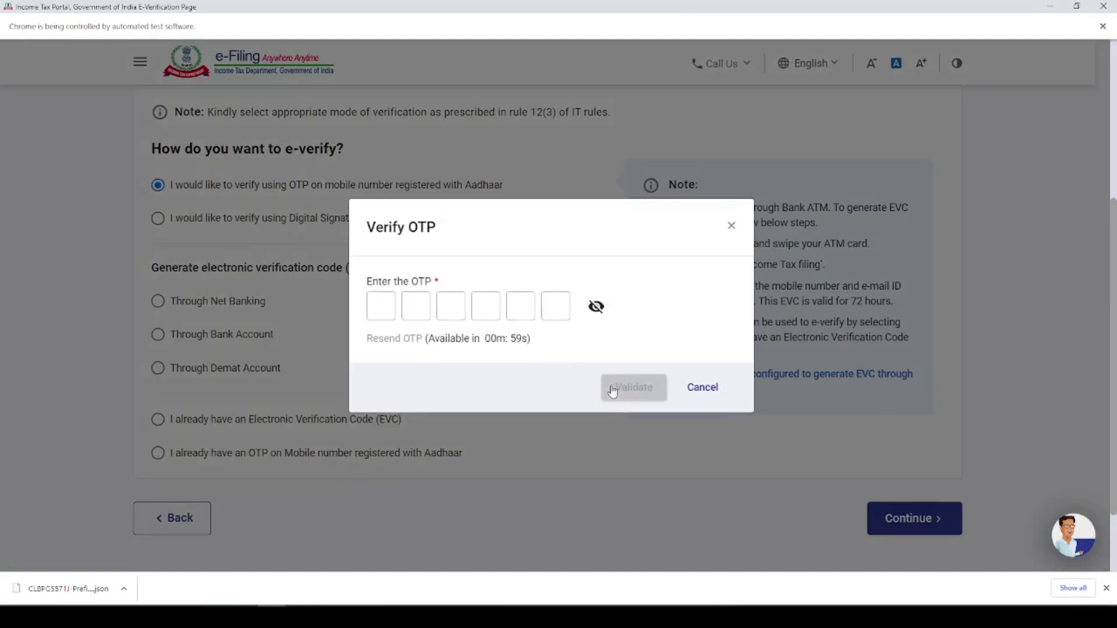
{"action": "left_click", "coordinate": [594, 310]}
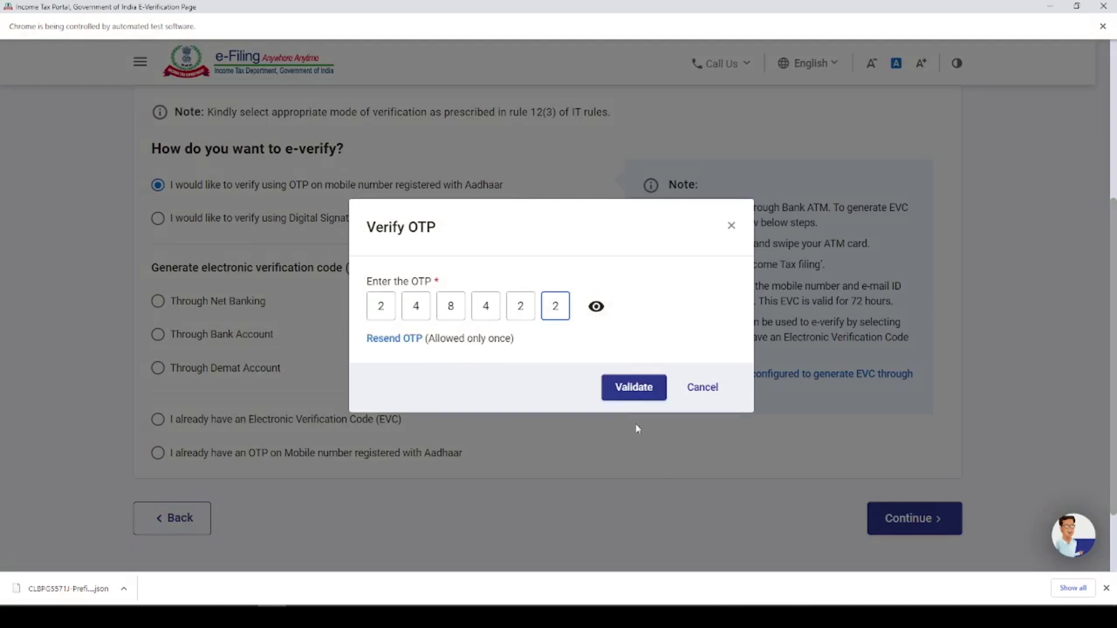
{"action": "left_click", "coordinate": [637, 395]}
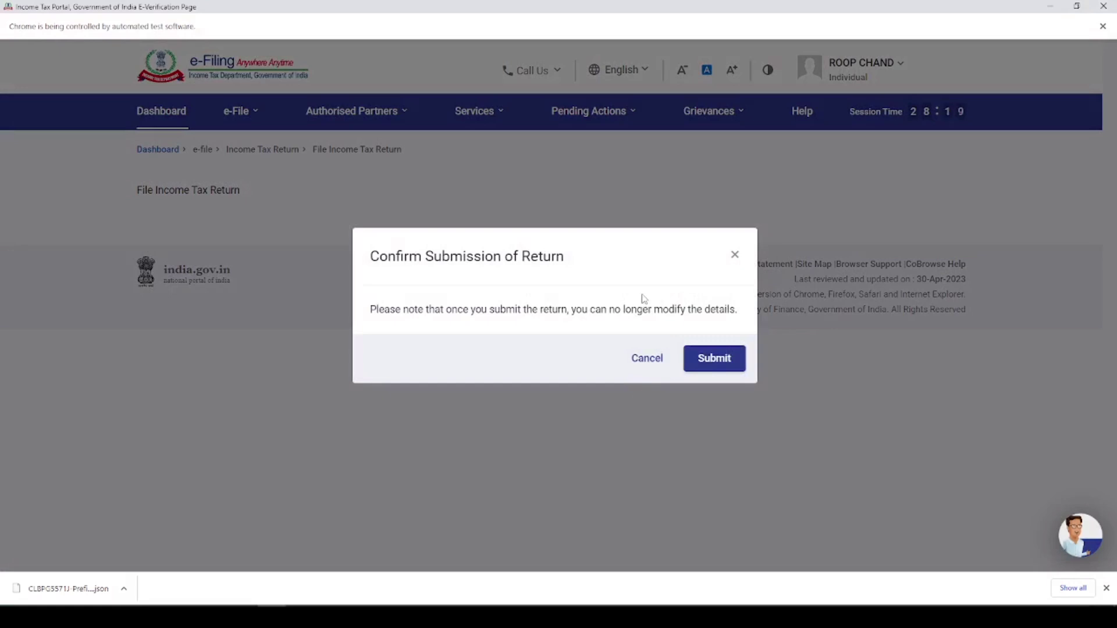
Step: Submit the return, then download and open the acknowledgement receipt PDF
{"action": "left_click", "coordinate": [721, 363]}
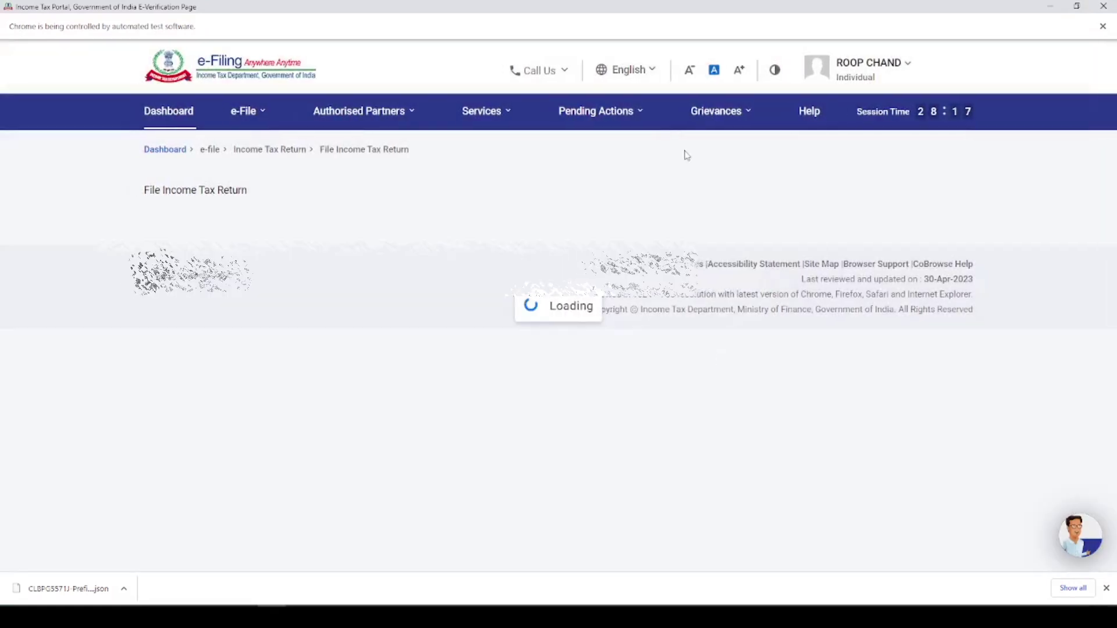
{"action": "left_click_drag", "start_coordinate": [193, 229], "coordinate": [503, 224]}
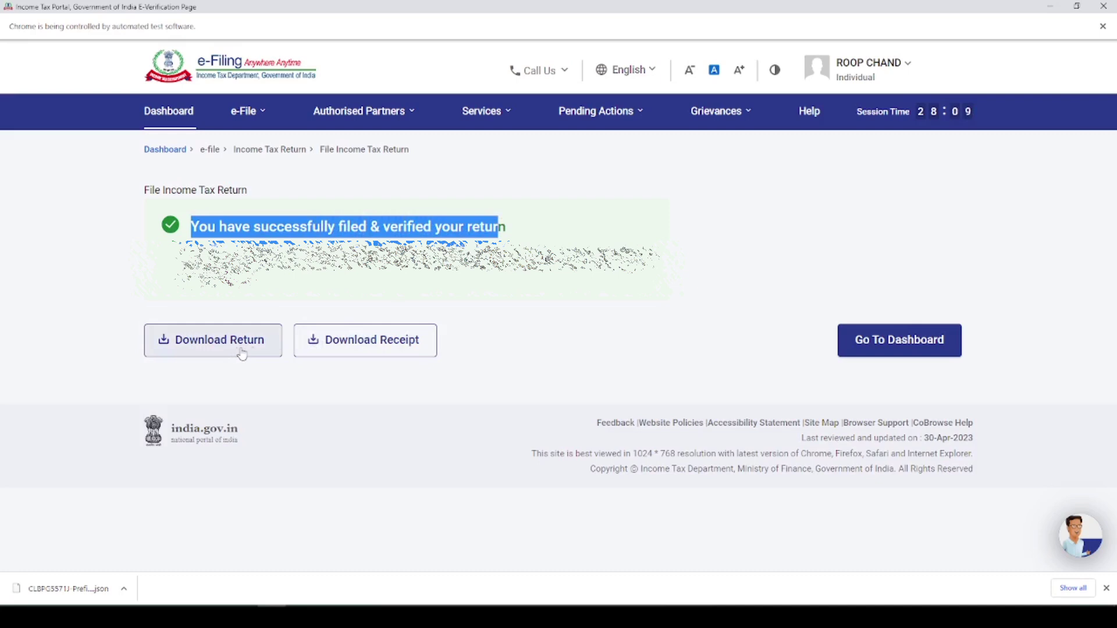
{"action": "left_click", "coordinate": [378, 349]}
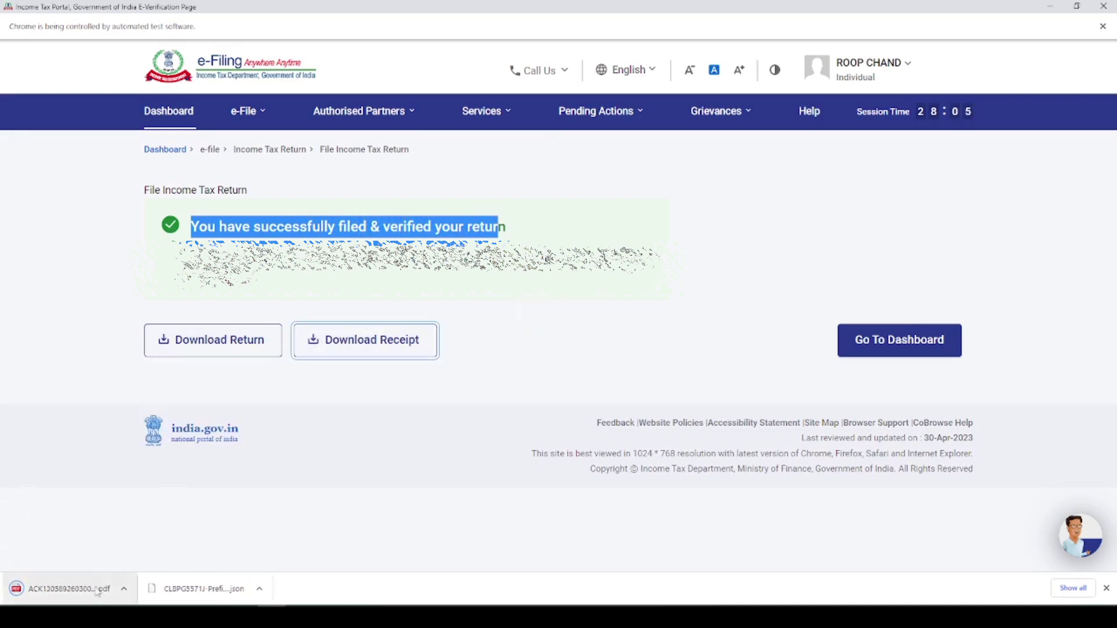
{"action": "left_click", "coordinate": [64, 588]}
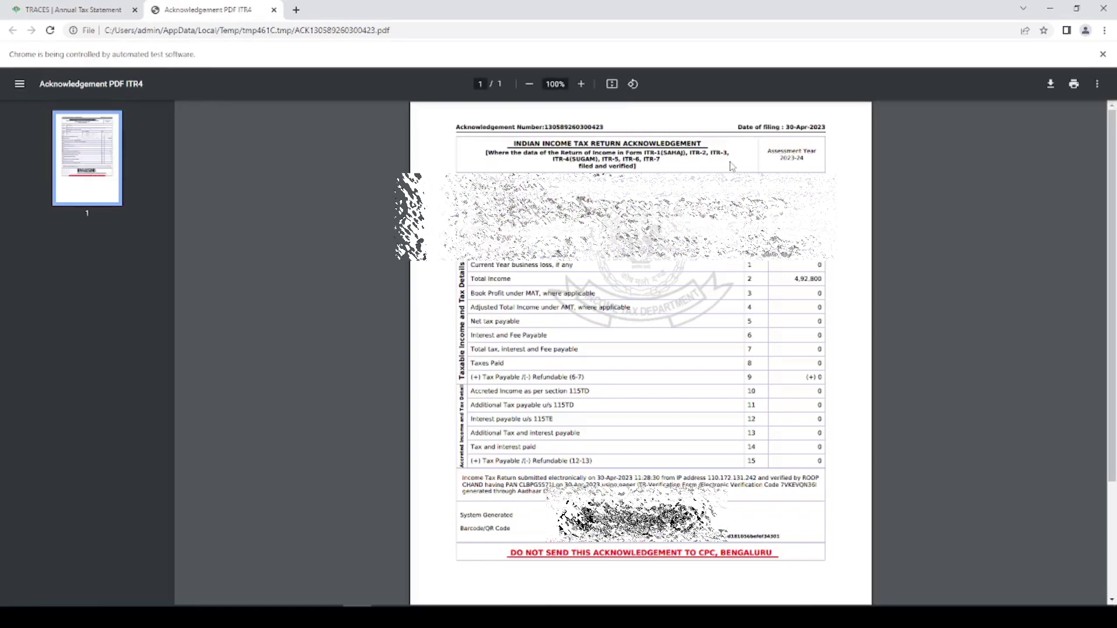
Step: Review the acknowledgement showing total income 4,92,800, then download the filed return form
{"action": "double_click", "coordinate": [482, 125]}
{"action": "left_click", "coordinate": [269, 615]}
{"action": "left_click", "coordinate": [228, 346]}
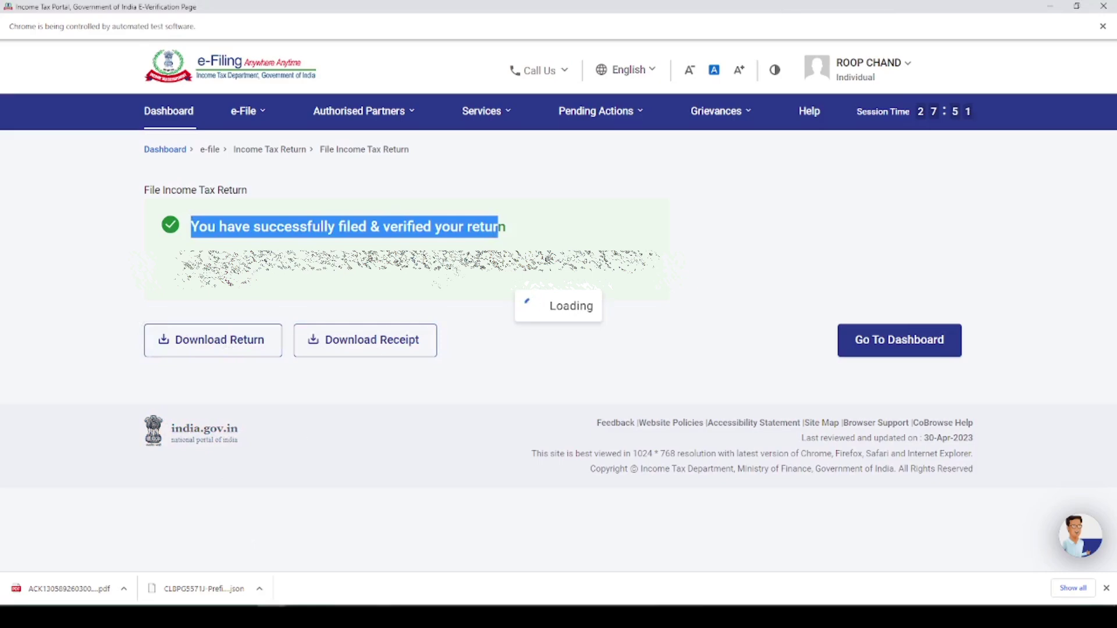
Step: Open and scroll through the 8-page return form PDF showing total assets 13,15,600
{"action": "left_click", "coordinate": [58, 589]}
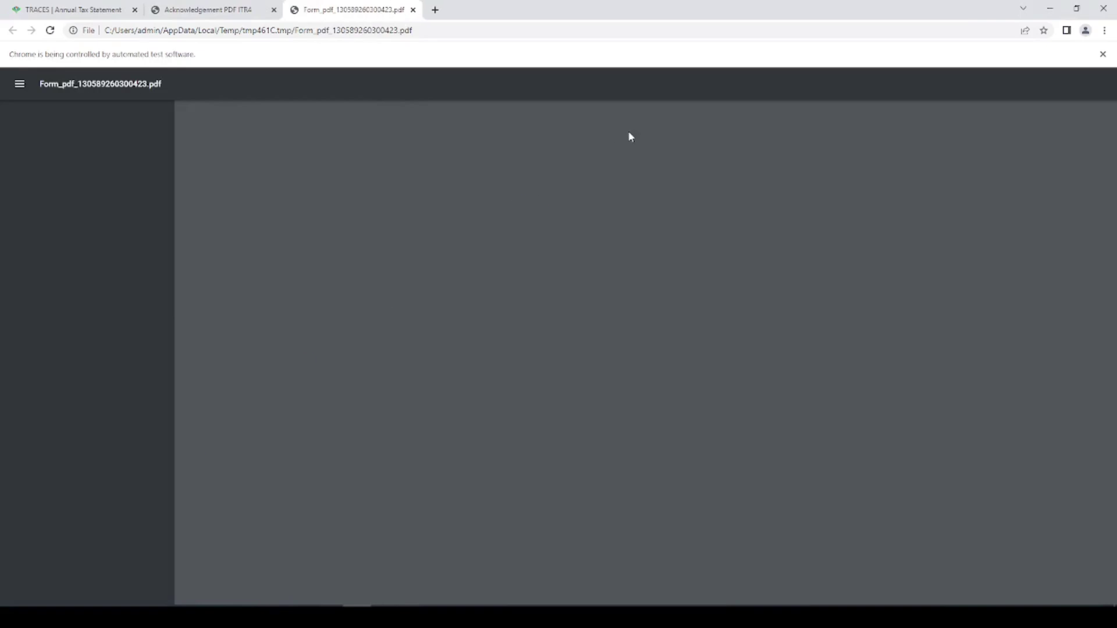
{"action": "scroll", "coordinate": [654, 263], "scroll_direction": "down", "scroll_amount": 20}
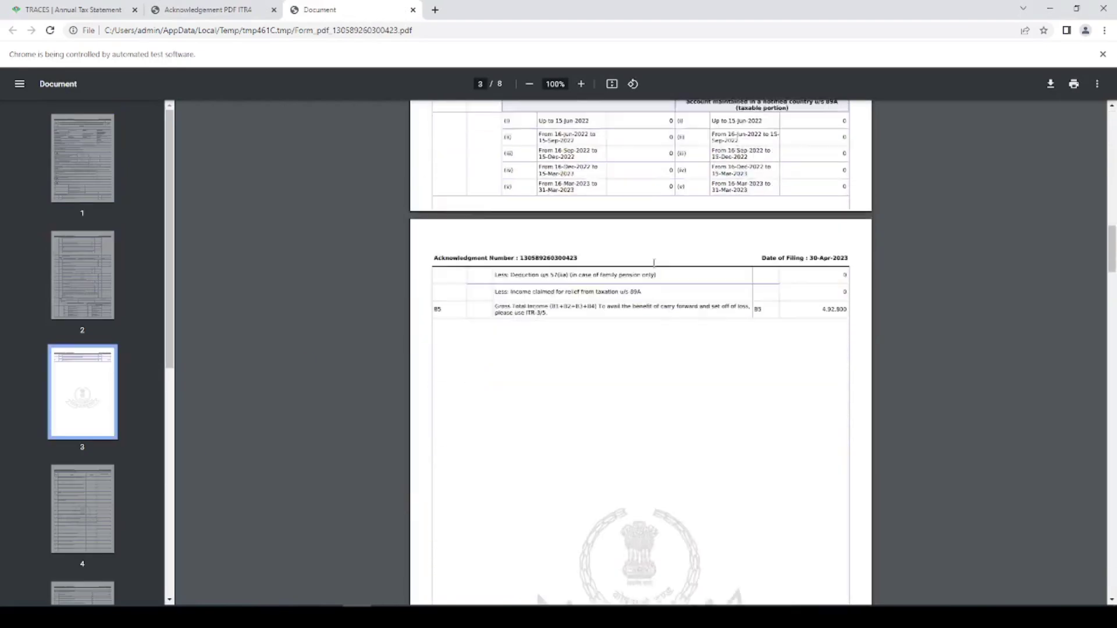
{"action": "scroll", "coordinate": [654, 265], "scroll_direction": "down", "scroll_amount": 18}
{"action": "scroll", "coordinate": [653, 264], "scroll_direction": "up", "scroll_amount": 13}
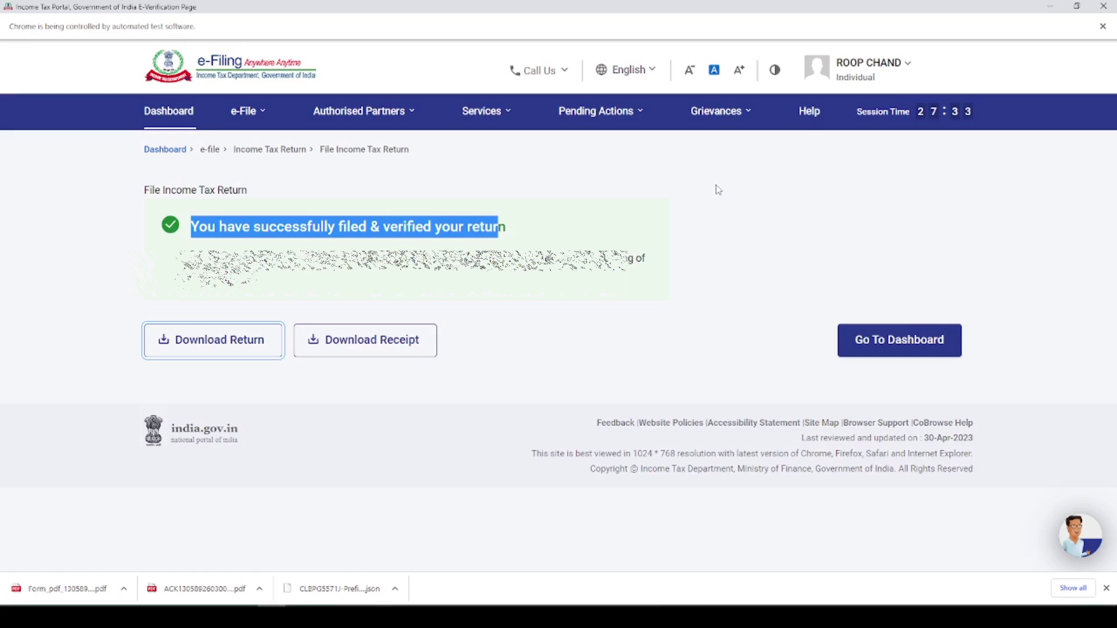
{"action": "left_click", "coordinate": [512, 228]}
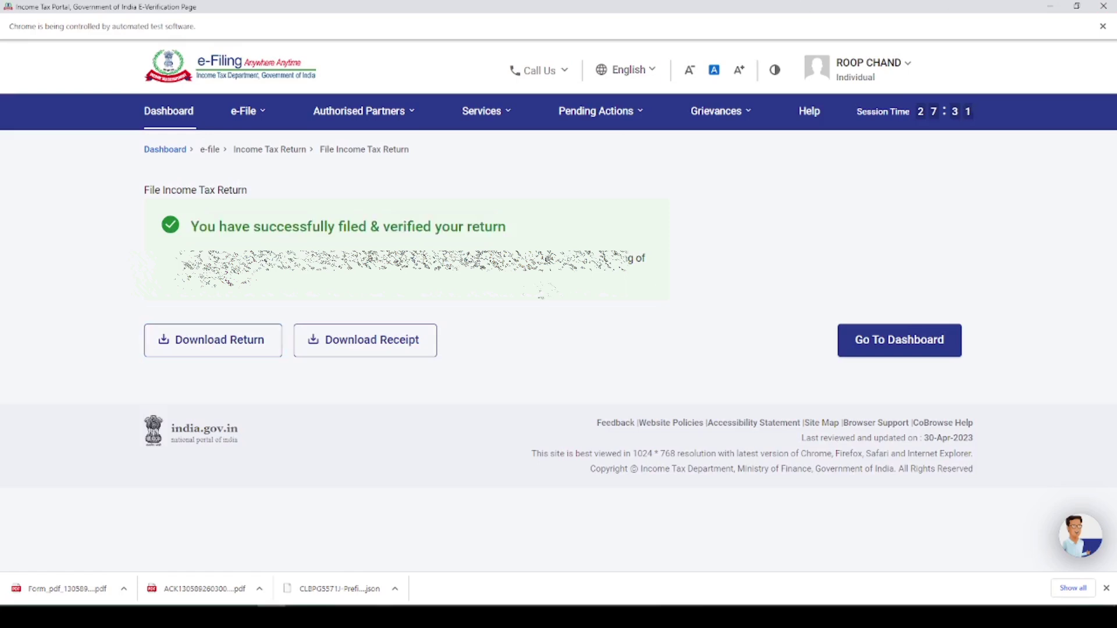